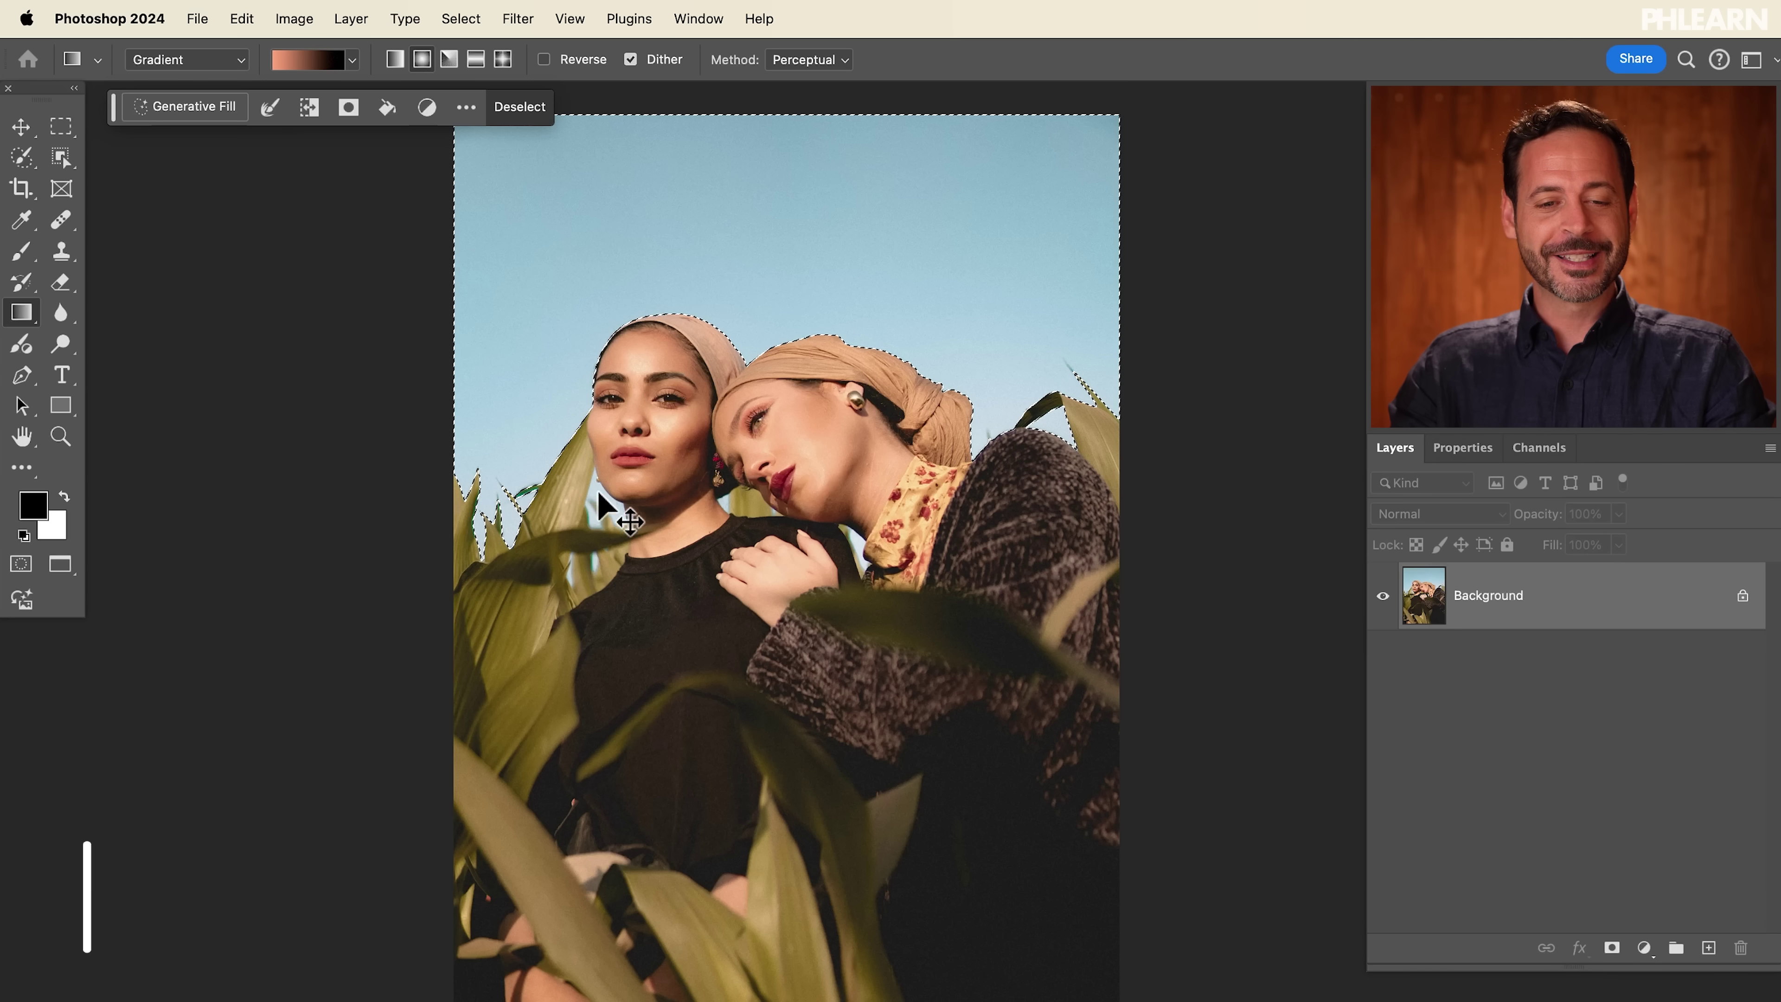
Step: Clear the current selection and start a Color Range selection by sampling the blue sky
{"action": "left_click", "coordinate": [524, 123]}
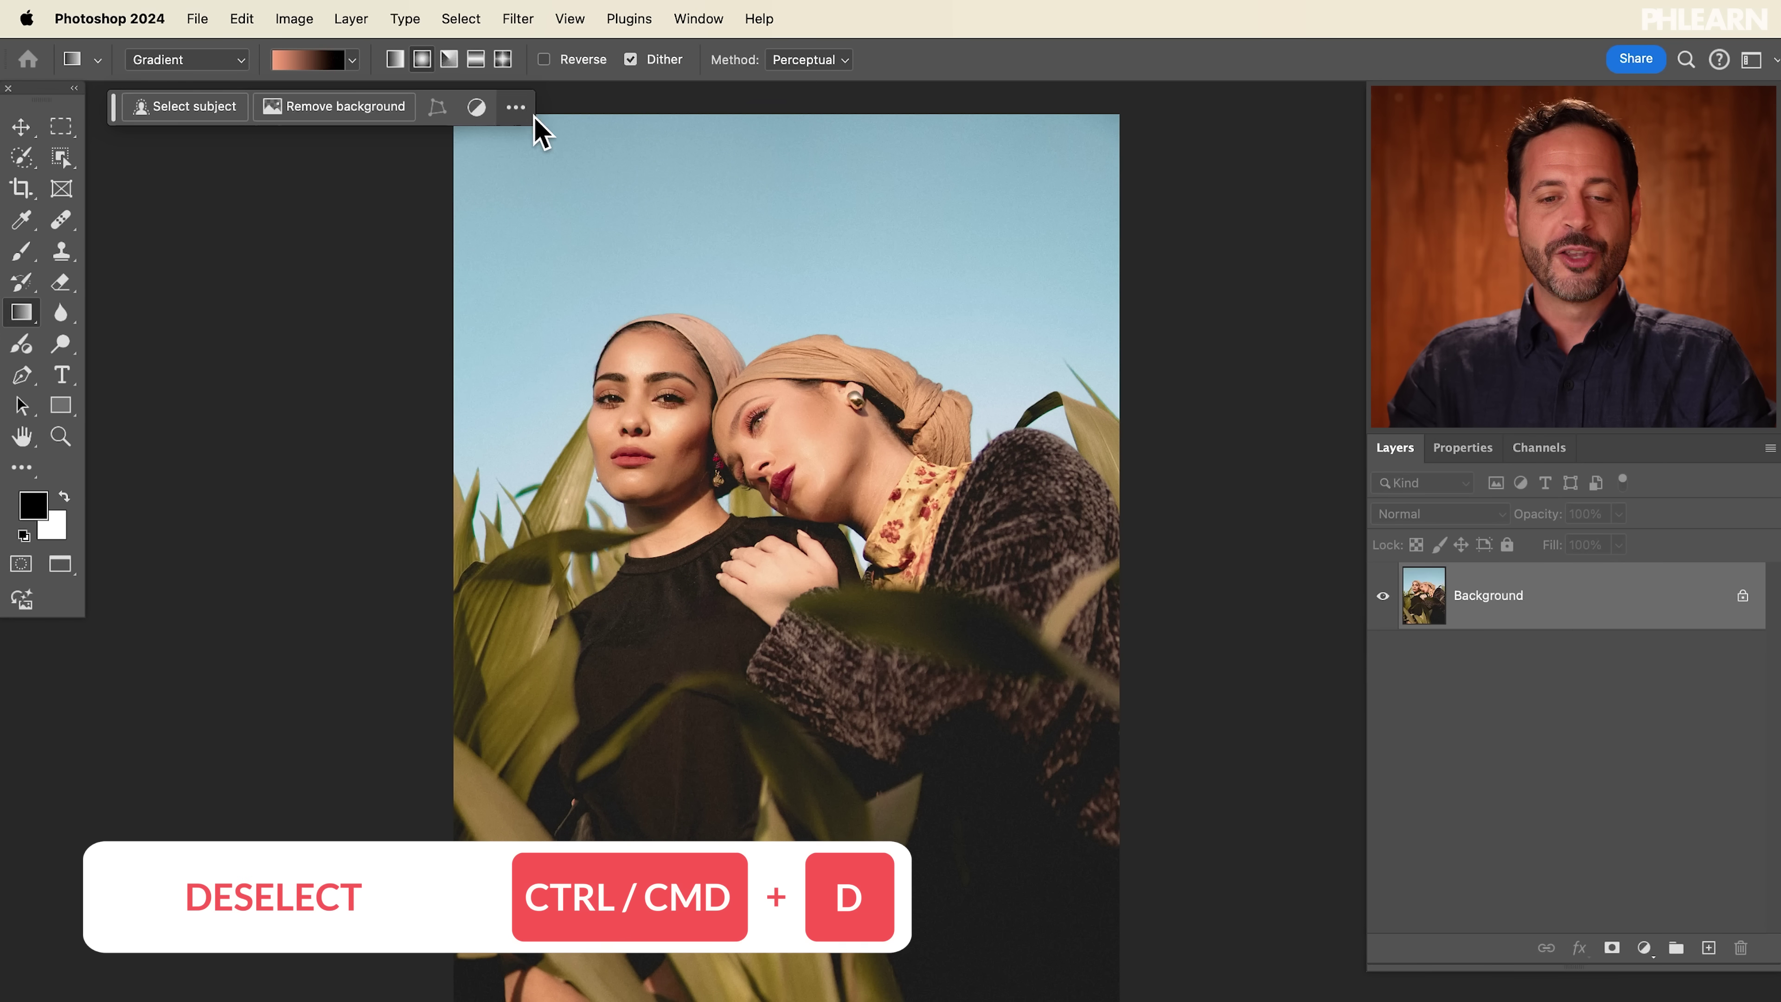
{"action": "left_click", "coordinate": [463, 19]}
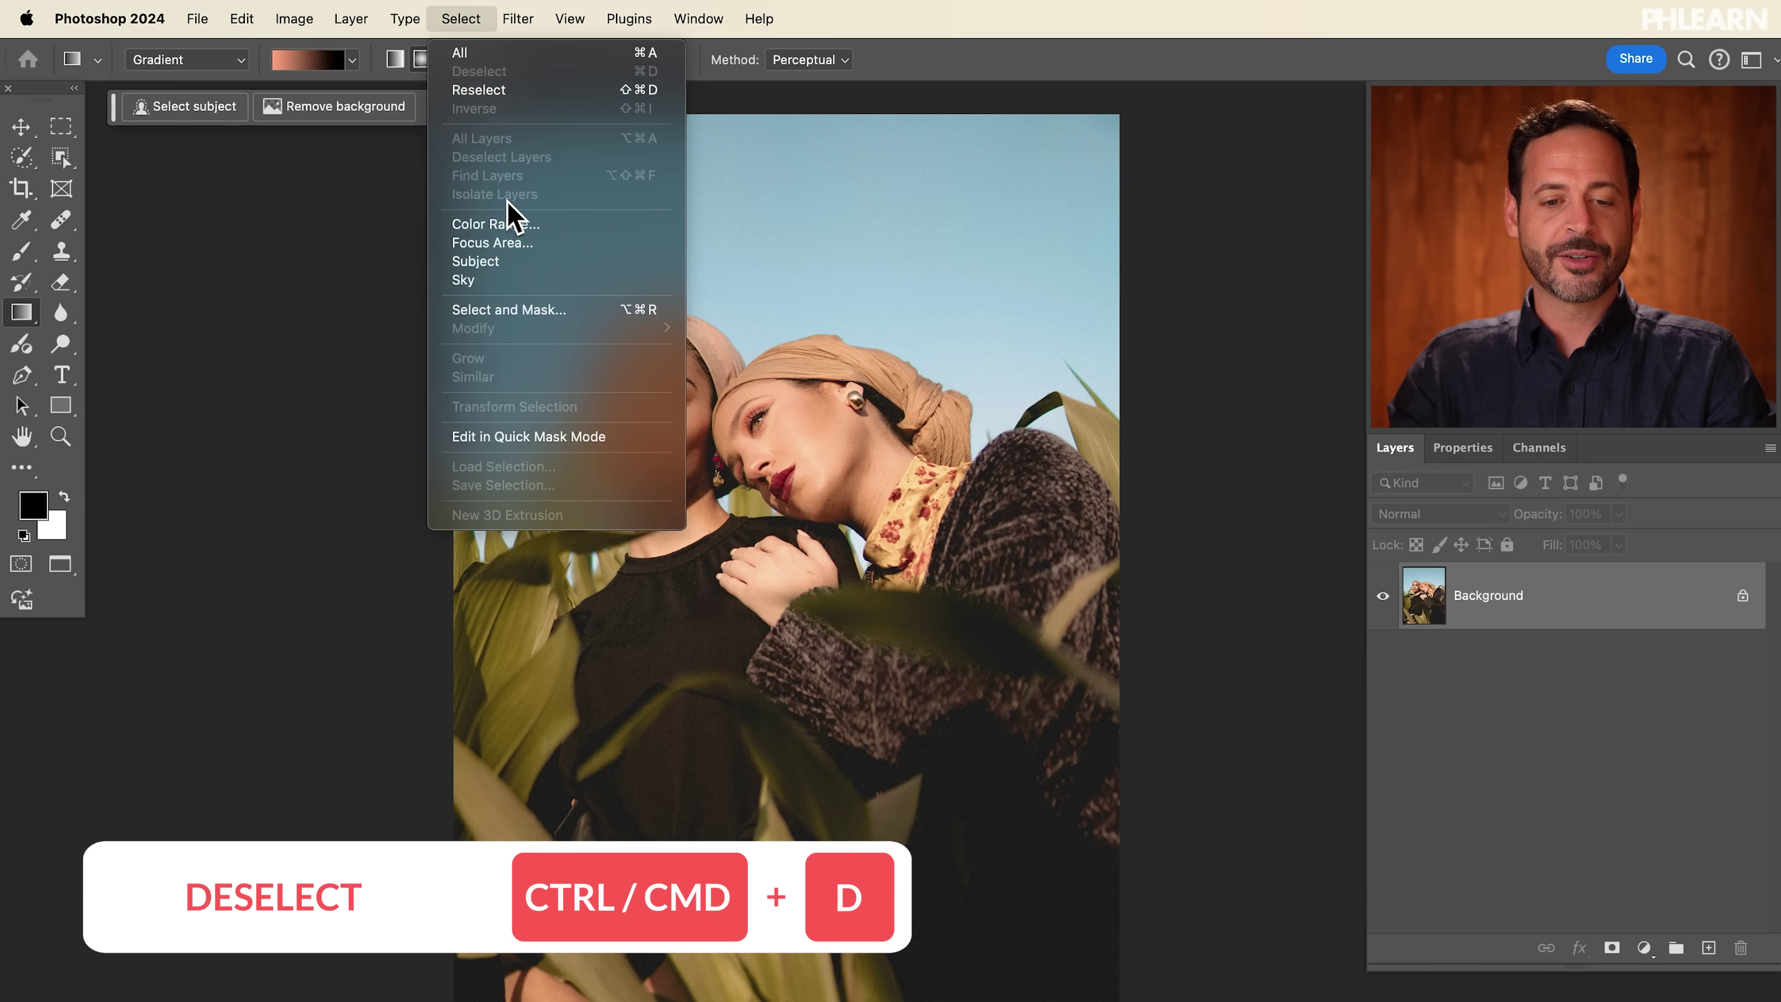
{"action": "left_click", "coordinate": [537, 224]}
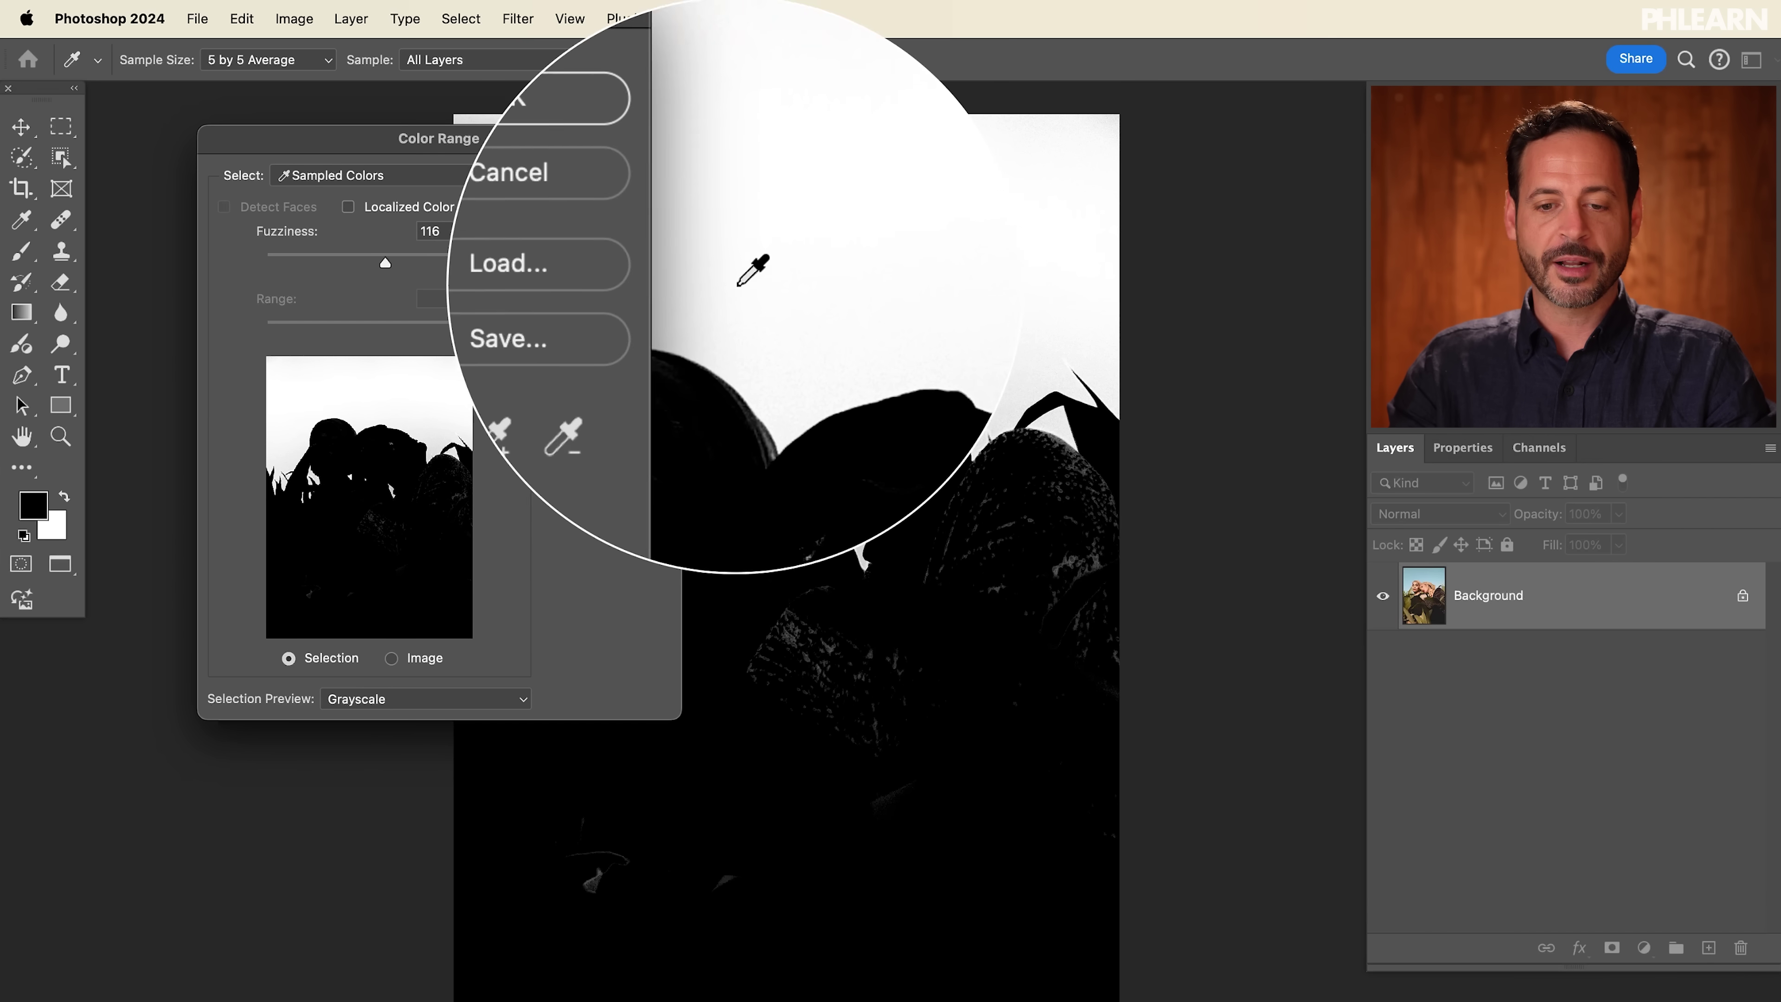
{"action": "left_click", "coordinate": [833, 296]}
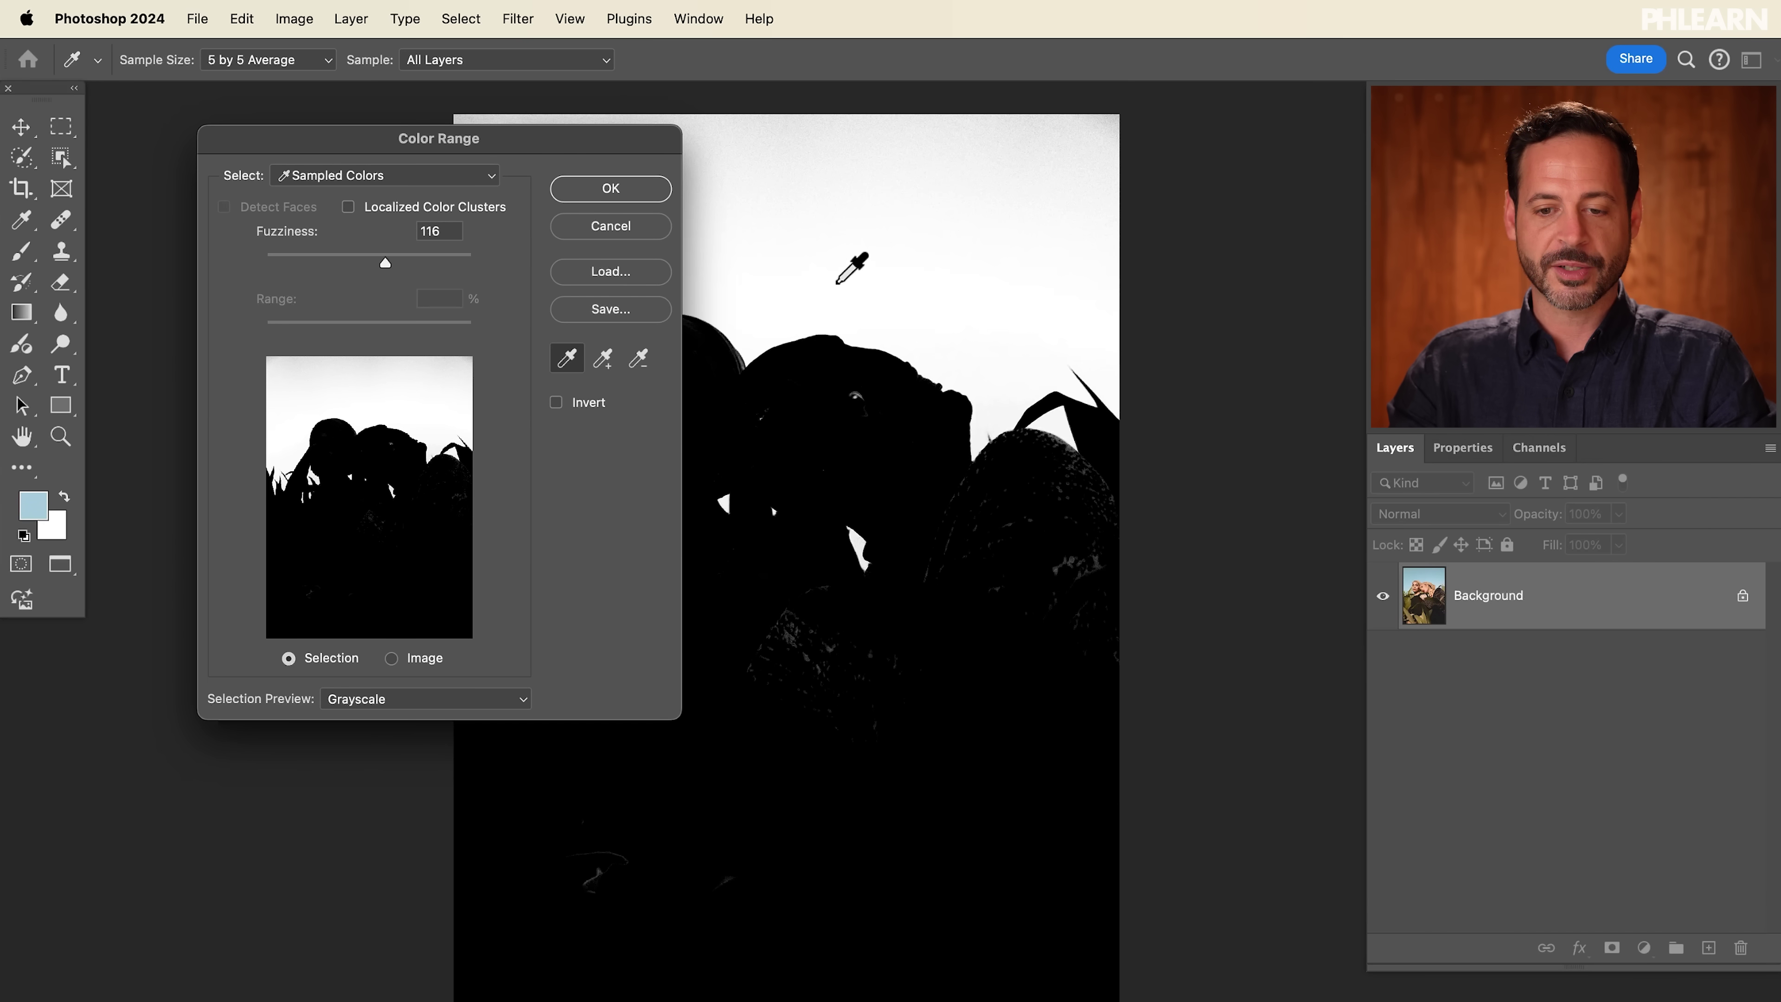
{"action": "left_click_drag", "start_coordinate": [886, 347], "coordinate": [1058, 333]}
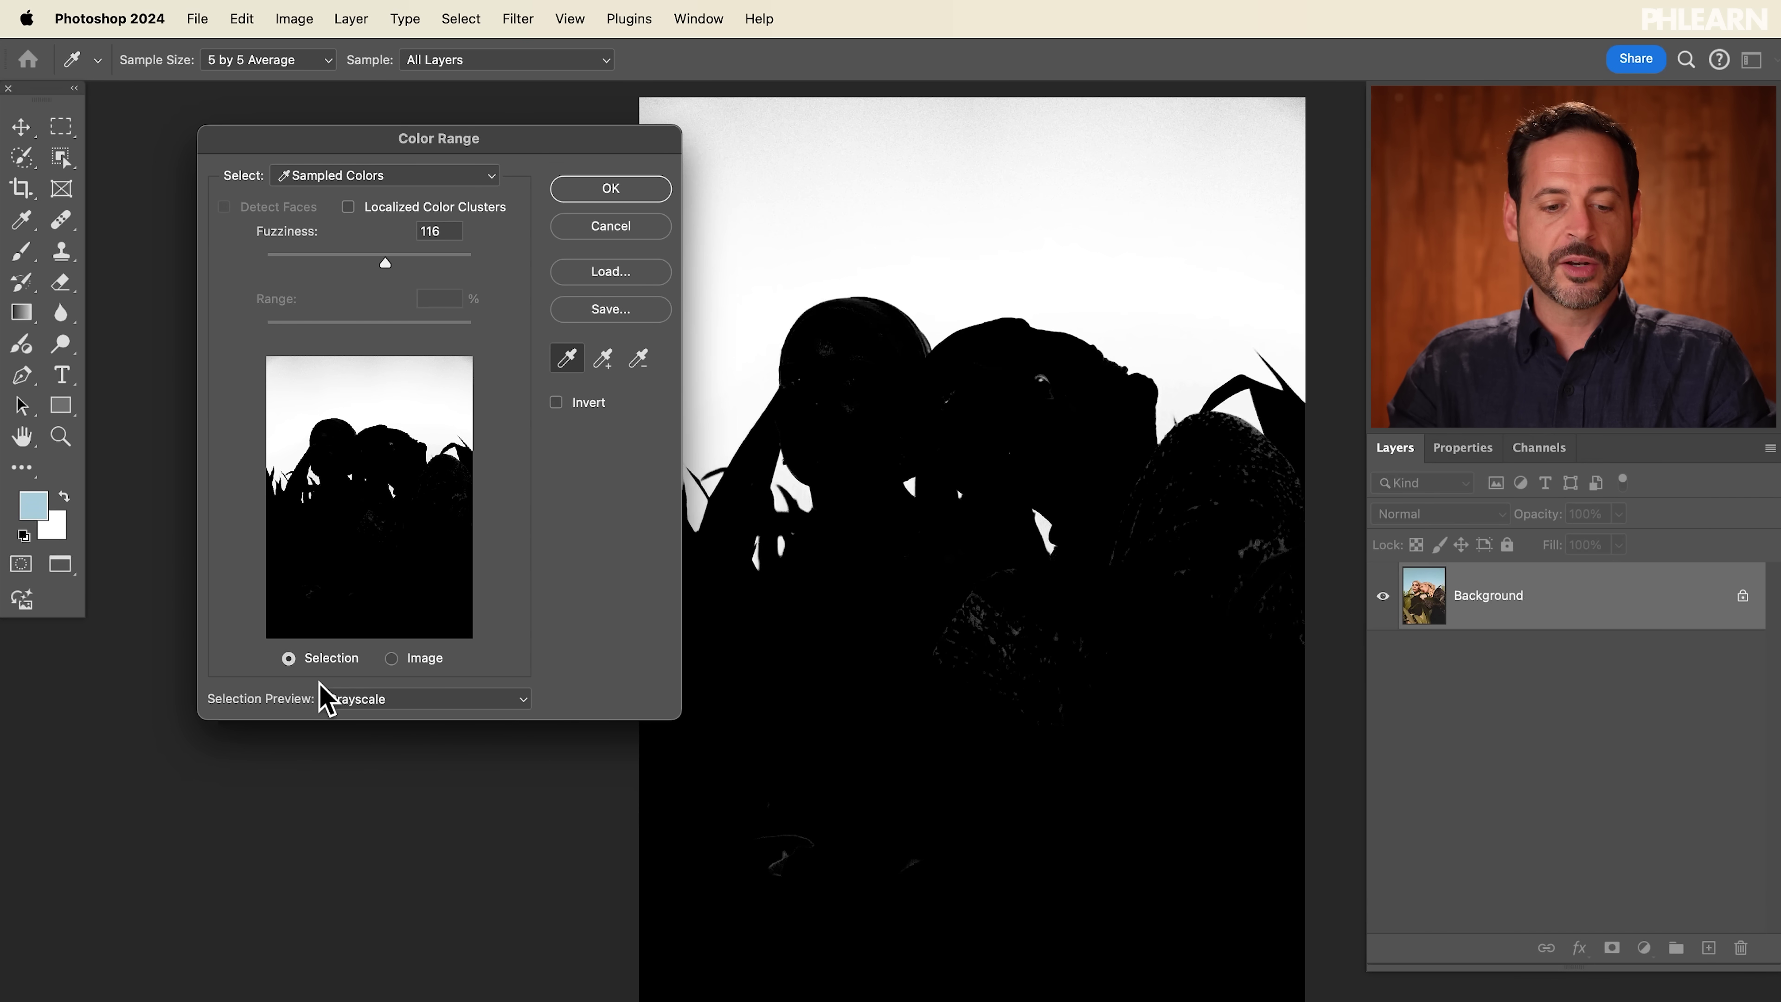
Step: Set the Color Range selection preview to None and back to Grayscale
{"action": "left_click", "coordinate": [343, 704]}
{"action": "left_click", "coordinate": [369, 680]}
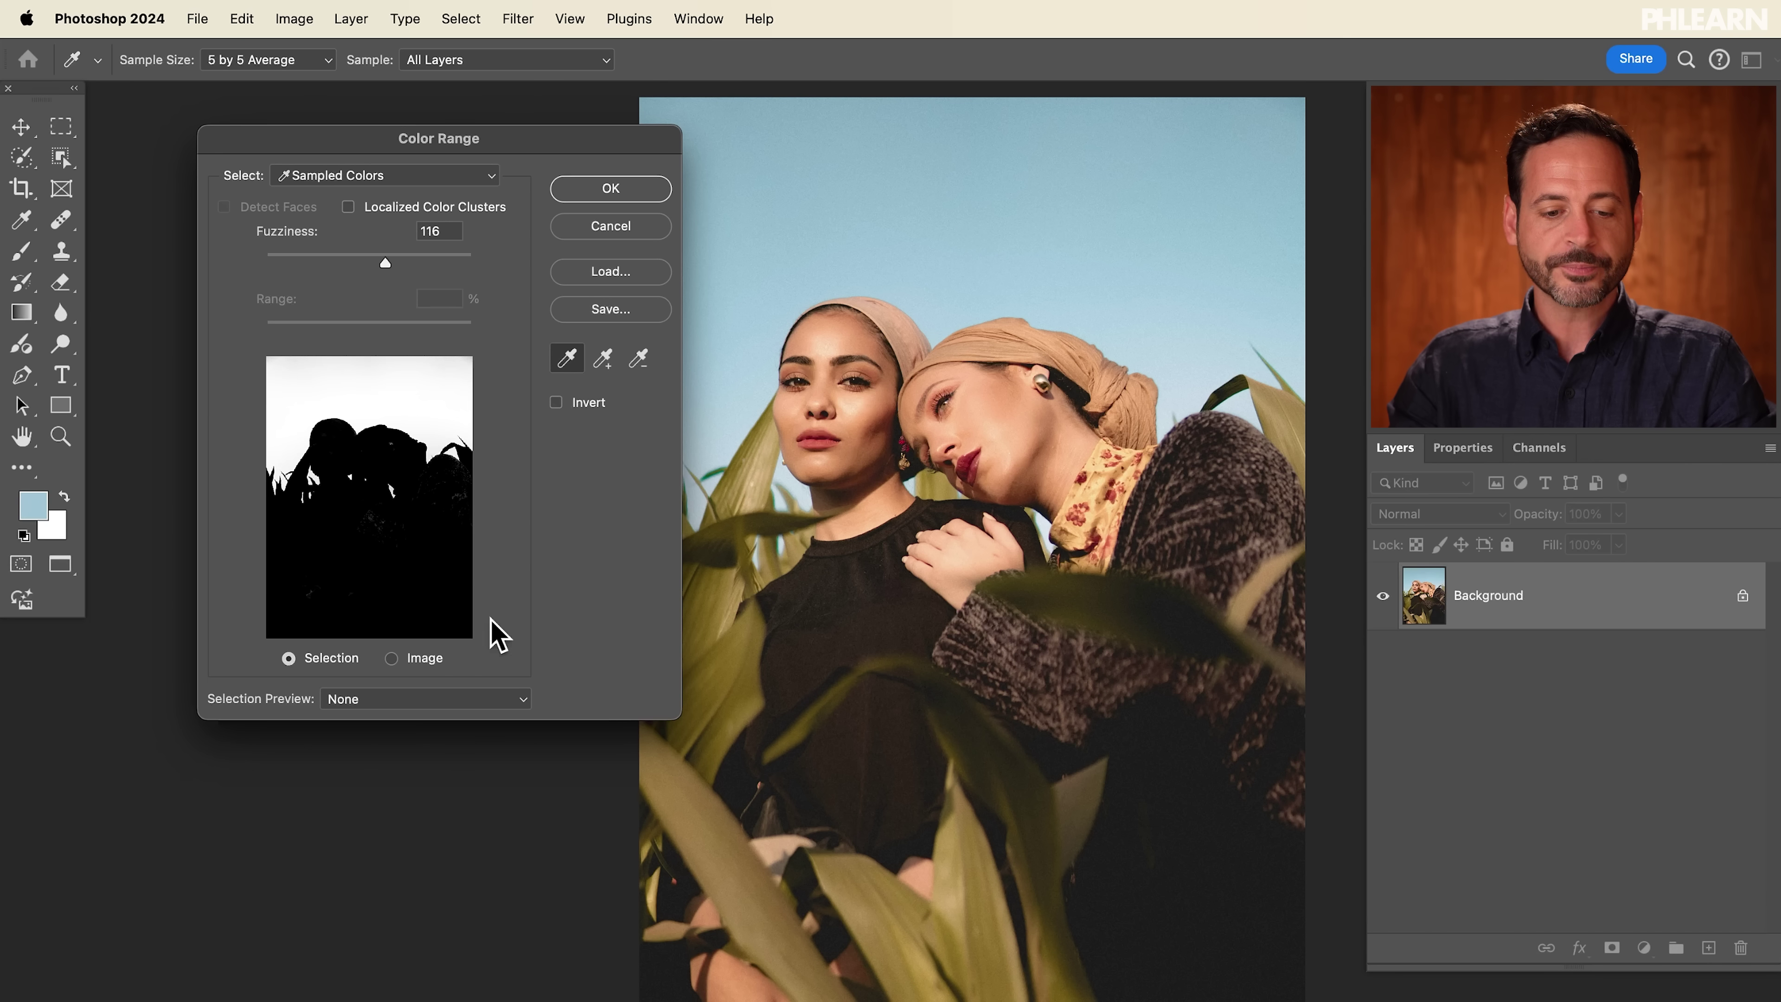
{"action": "left_click", "coordinate": [344, 699]}
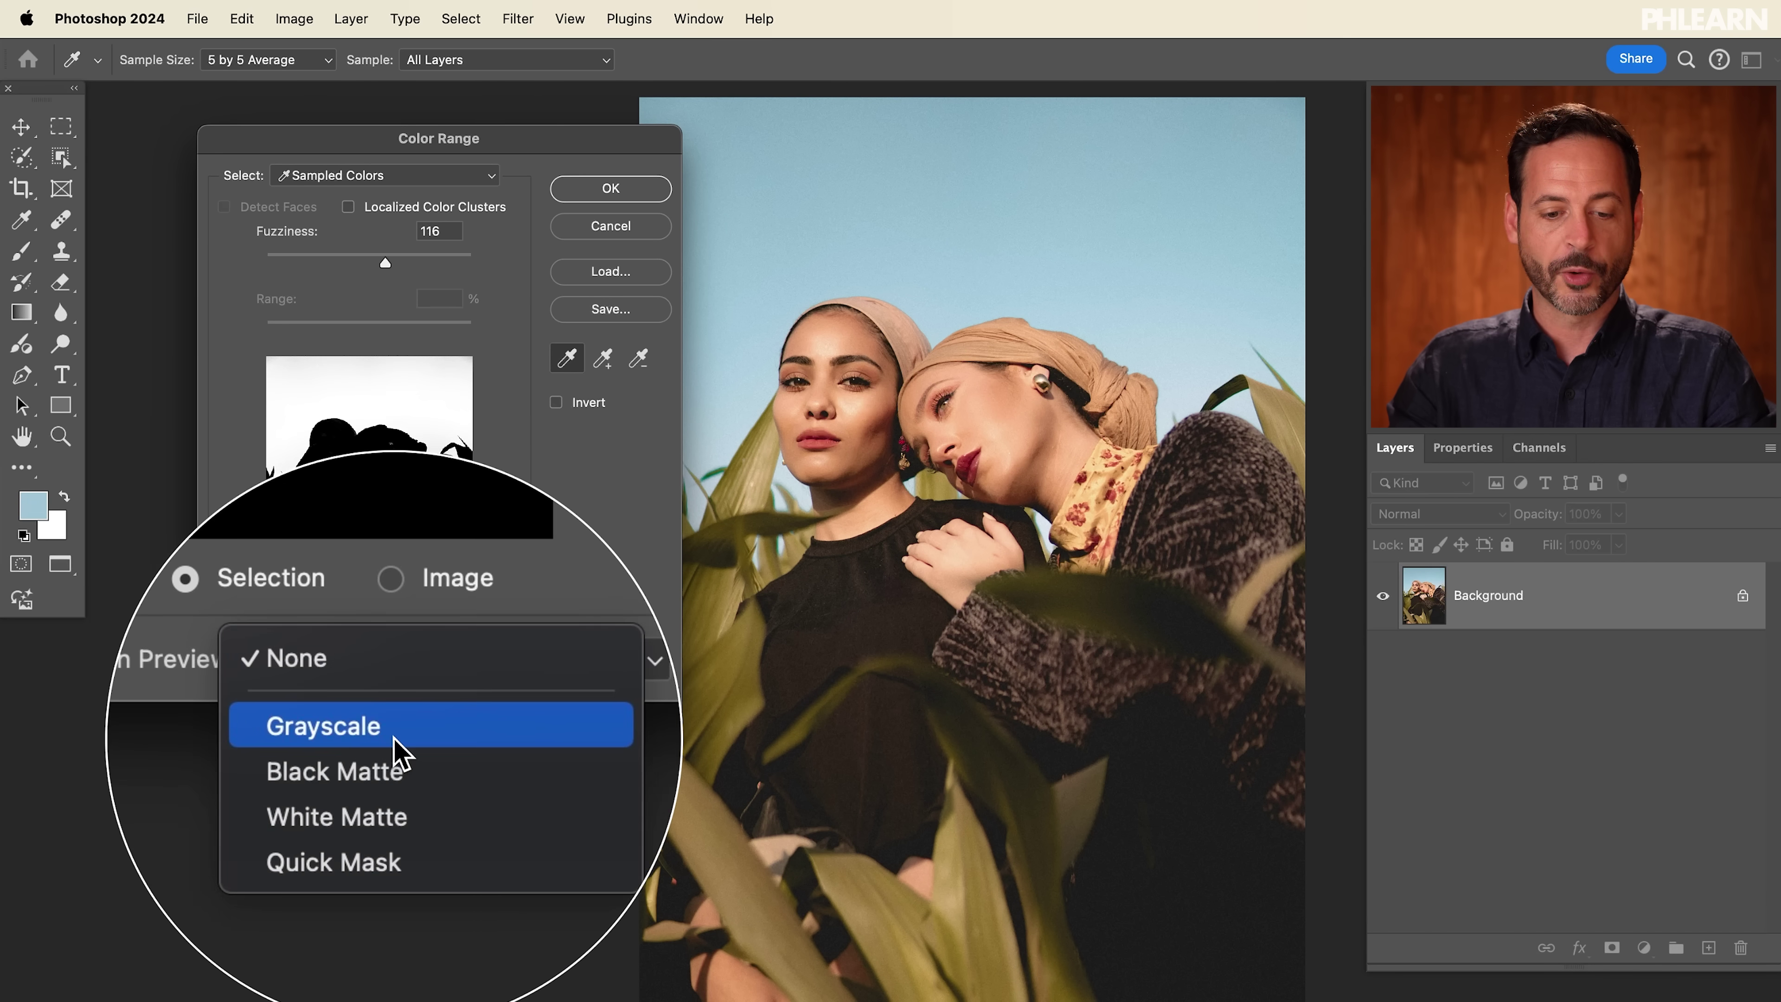
{"action": "left_click", "coordinate": [394, 737]}
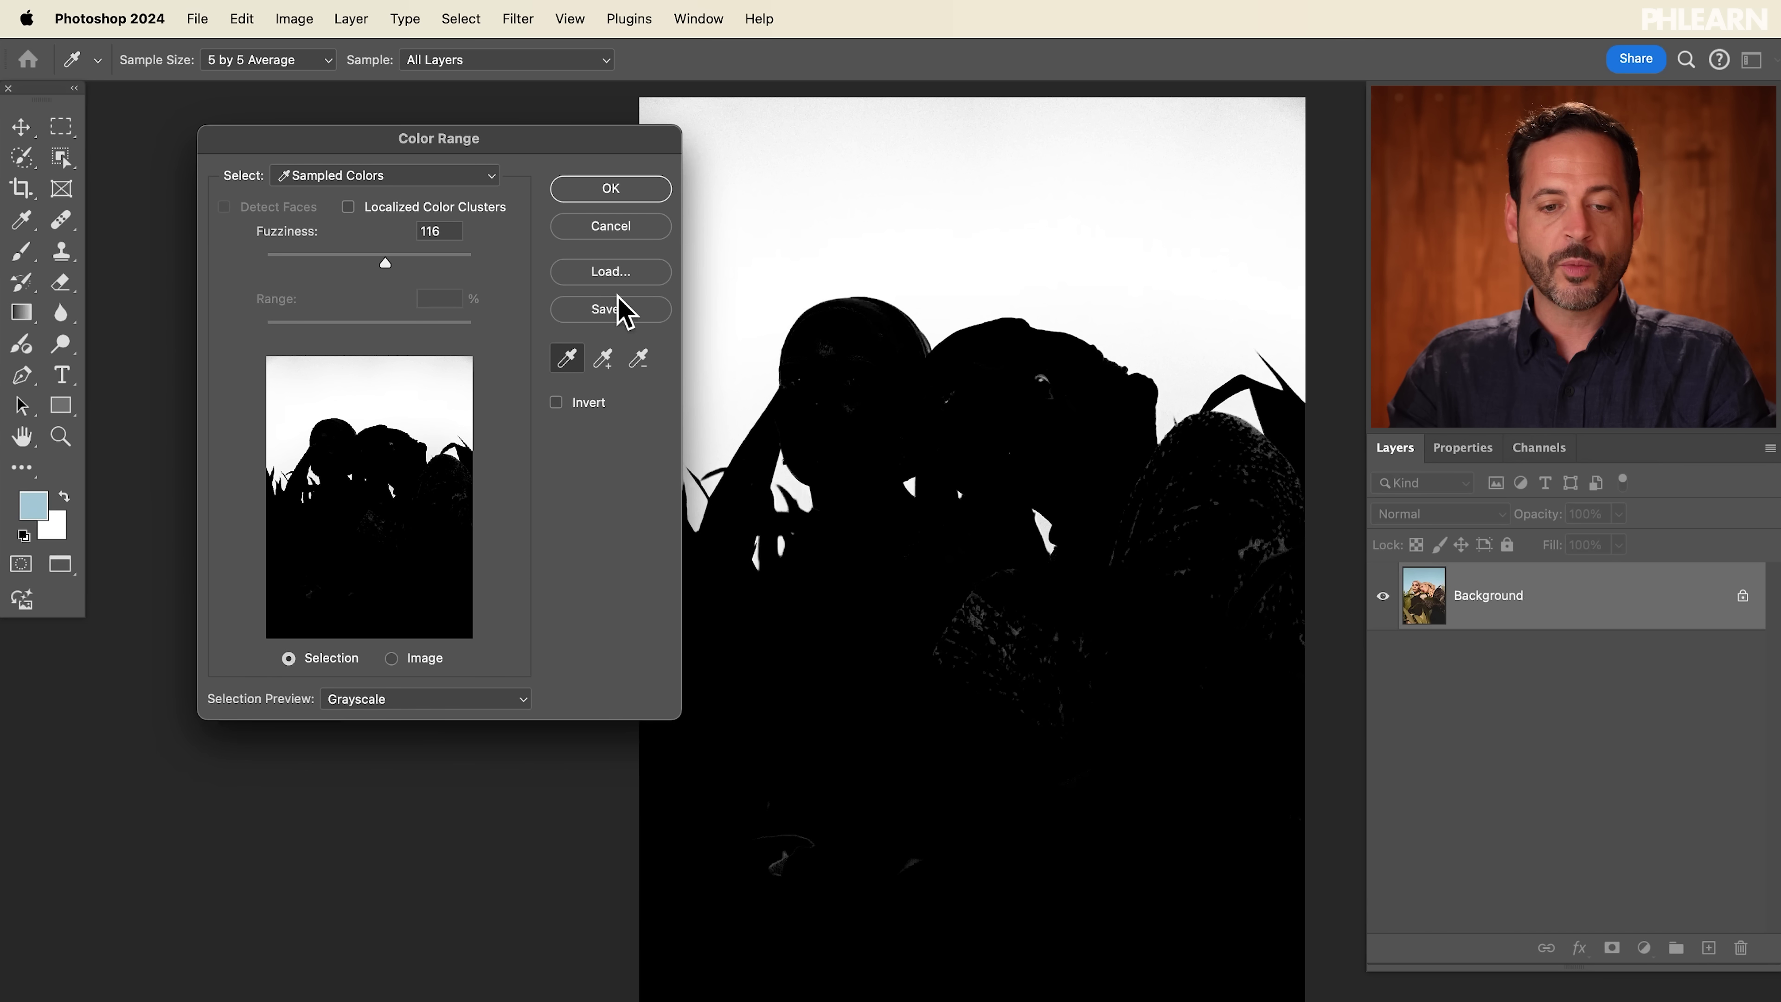
Step: Try sampling other tones such as the women's skin, clothing and the leaves for the Color Range selection
{"action": "left_click", "coordinate": [864, 346]}
{"action": "left_click", "coordinate": [897, 471]}
{"action": "left_click", "coordinate": [1024, 452]}
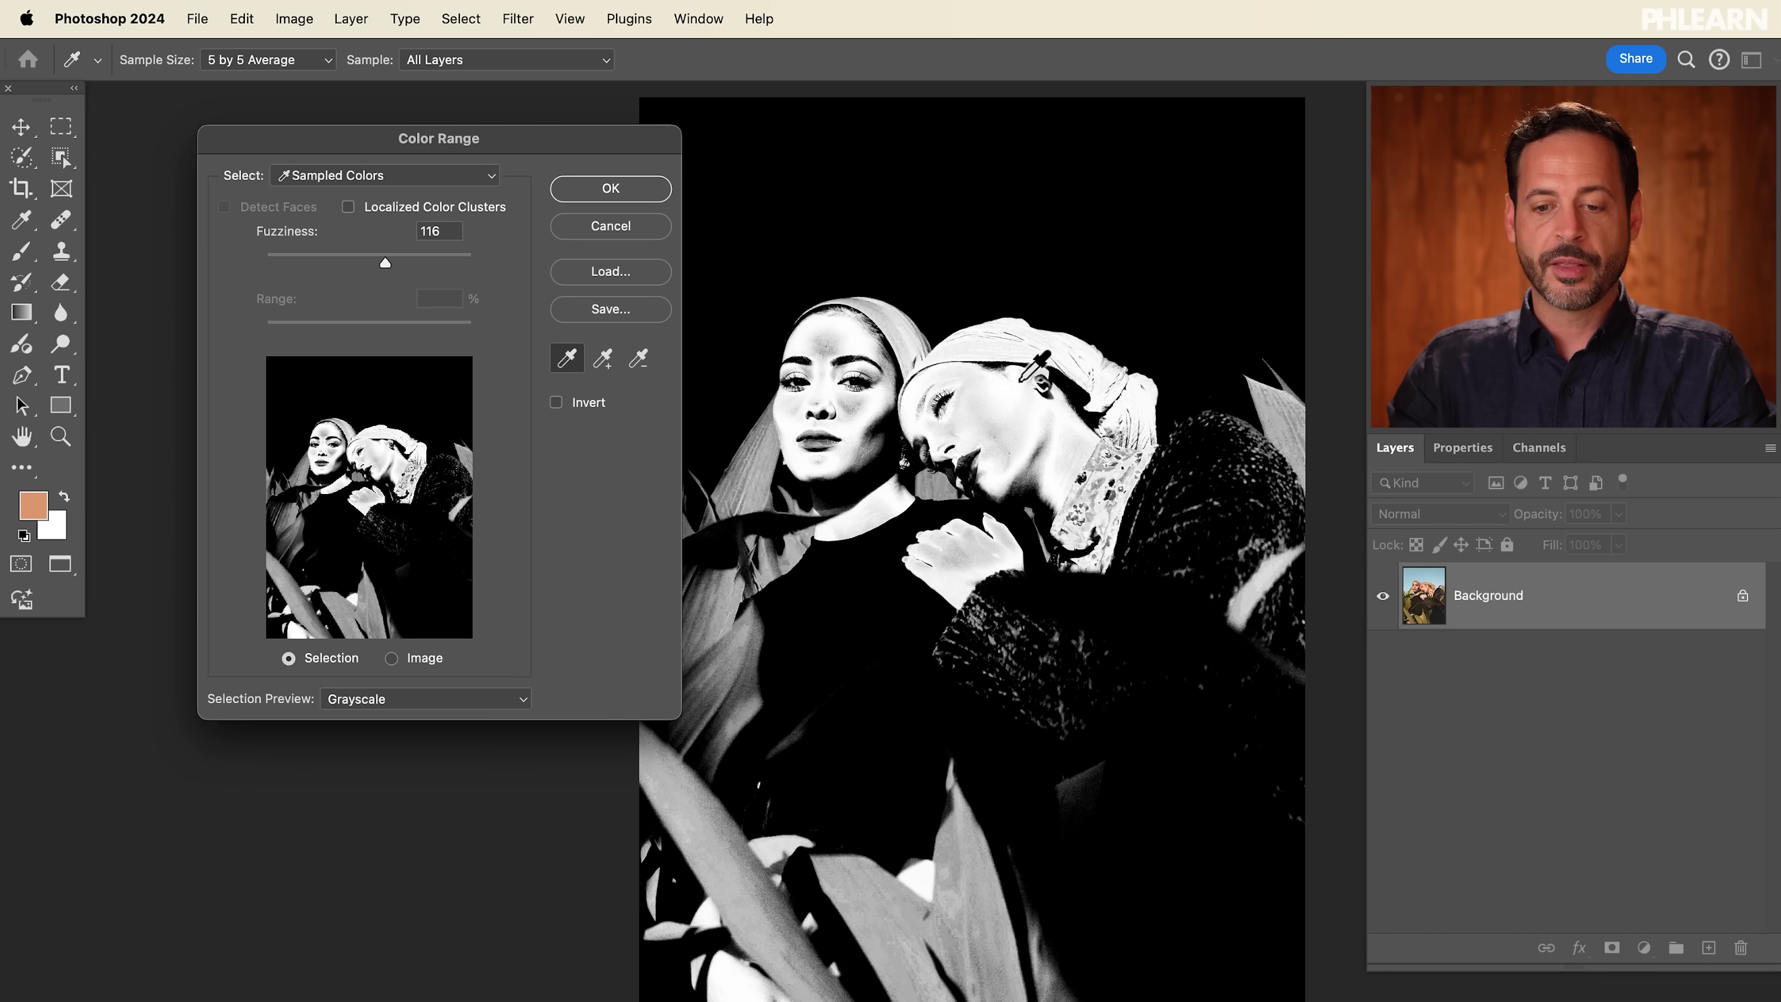
{"action": "left_click", "coordinate": [911, 534]}
{"action": "left_click", "coordinate": [840, 611]}
{"action": "left_click", "coordinate": [751, 668]}
{"action": "left_click", "coordinate": [719, 626]}
{"action": "left_click", "coordinate": [794, 453]}
Step: Resample the blue sky above the women, fine-tune the fuzziness and apply the Color Range selection
{"action": "left_click", "coordinate": [967, 209]}
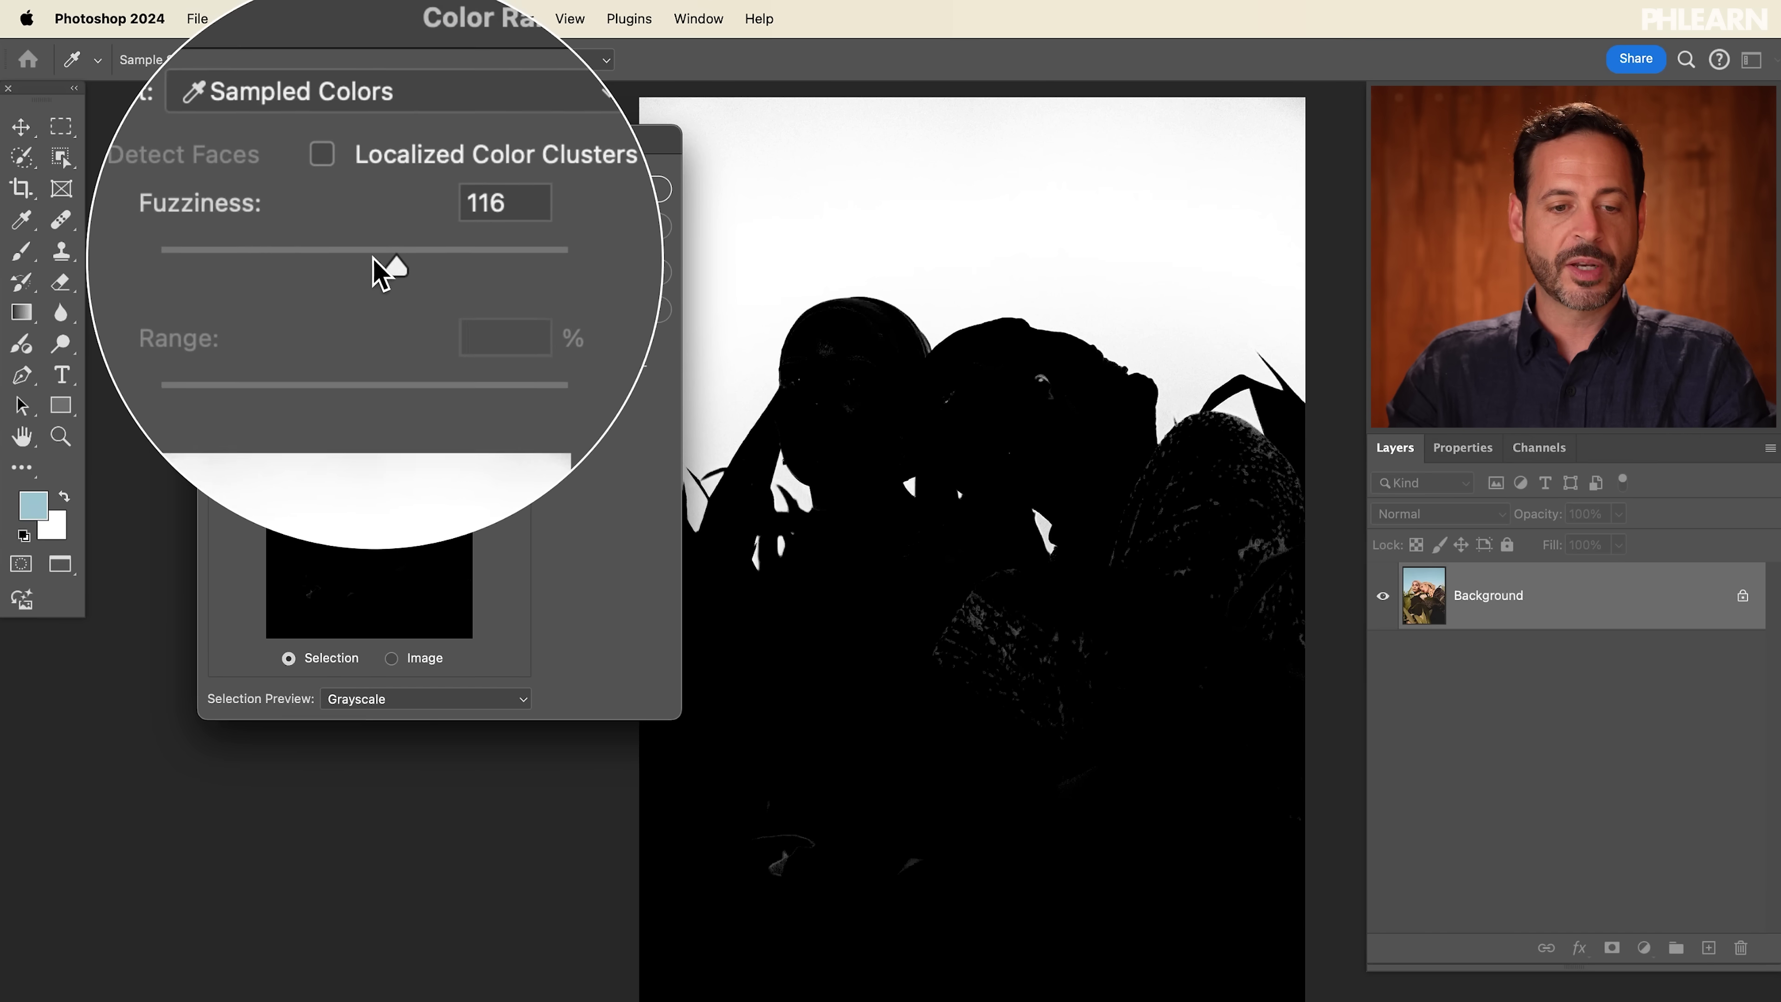
{"action": "mouse_move", "coordinate": [385, 263]}
{"action": "left_mouse_down"}
{"action": "mouse_move", "coordinate": [308, 266]}
{"action": "mouse_move", "coordinate": [390, 263]}
{"action": "left_mouse_up"}
{"action": "left_click", "coordinate": [624, 193]}
Step: Activate the Gradient Tool and keep it in Gradient mode rather than Classic gradient
{"action": "key", "text": "g"}
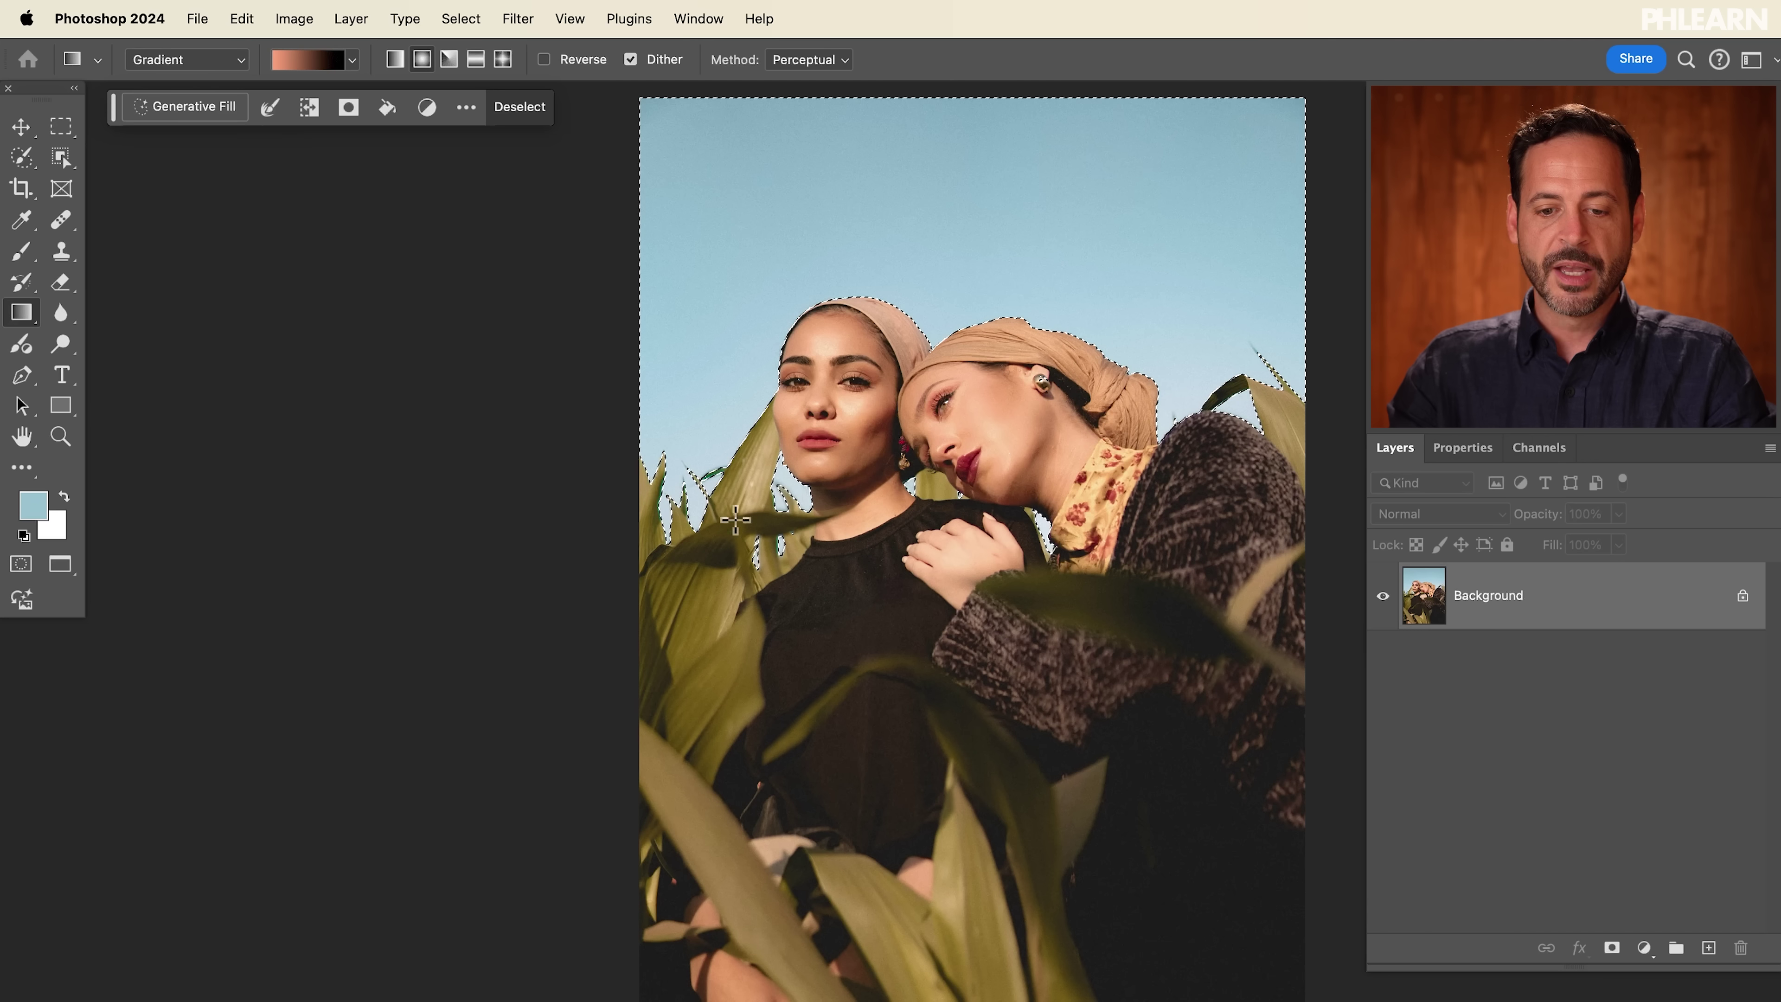
{"action": "left_click_drag", "start_coordinate": [1033, 466], "coordinate": [884, 452]}
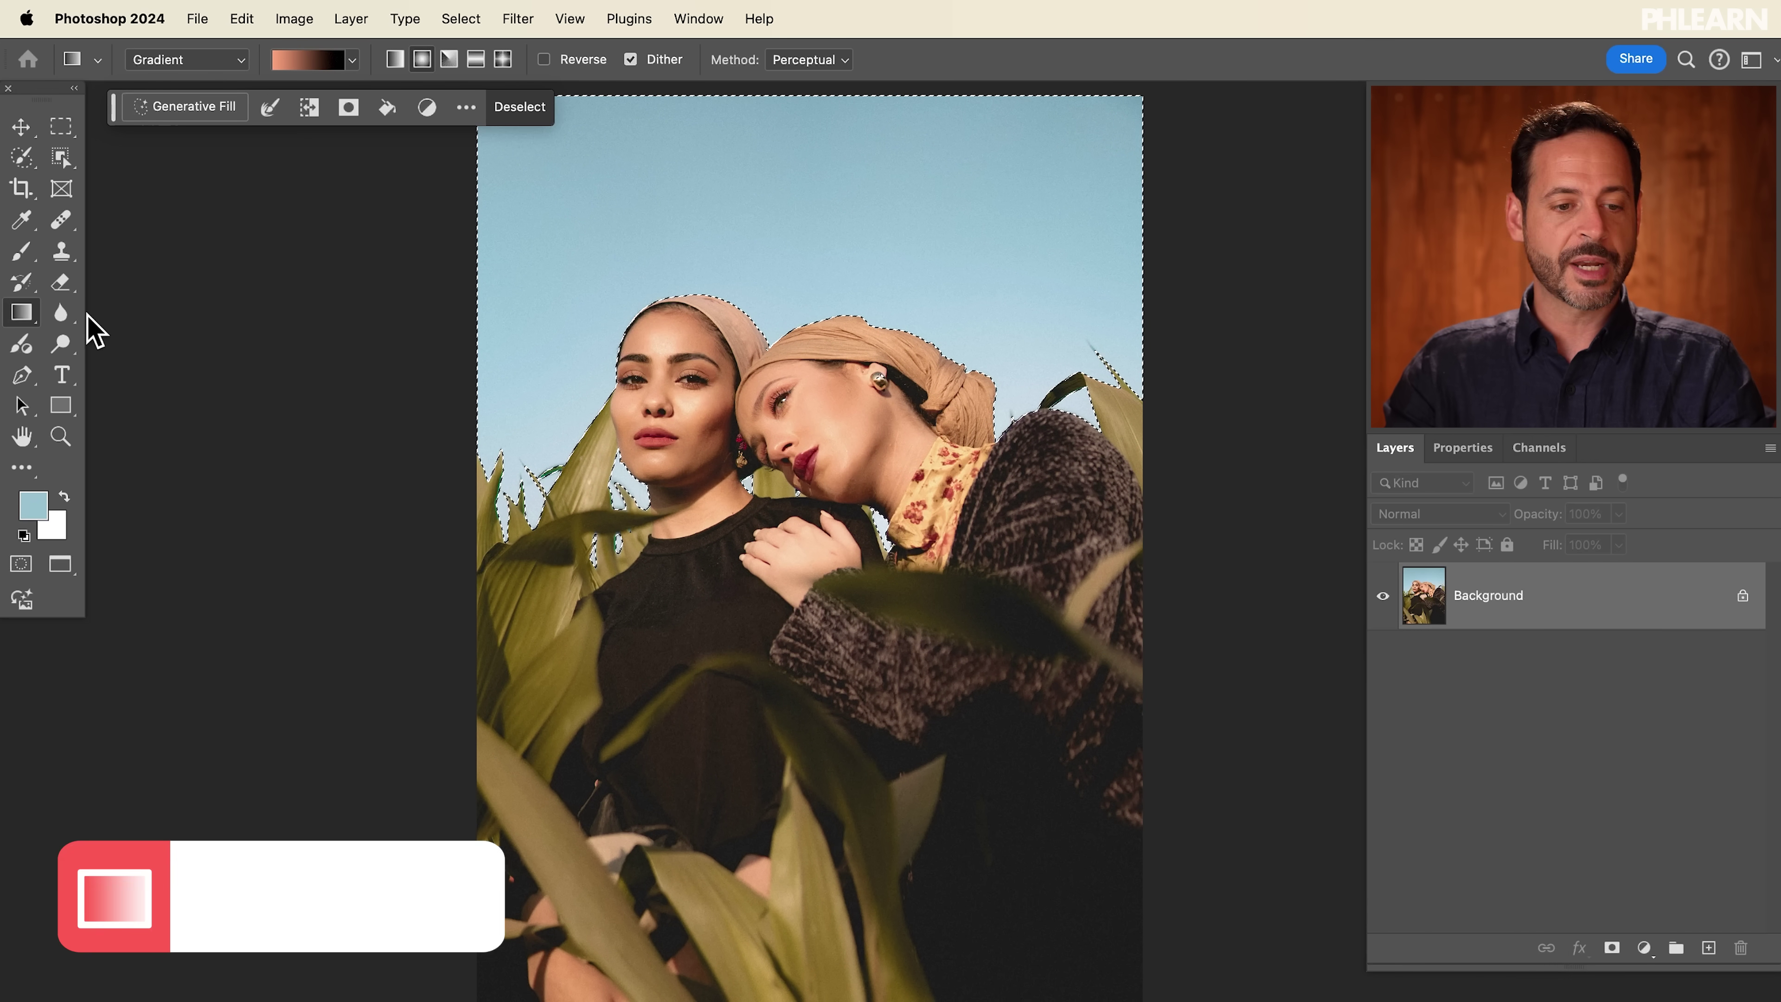
{"action": "right_click", "coordinate": [21, 312]}
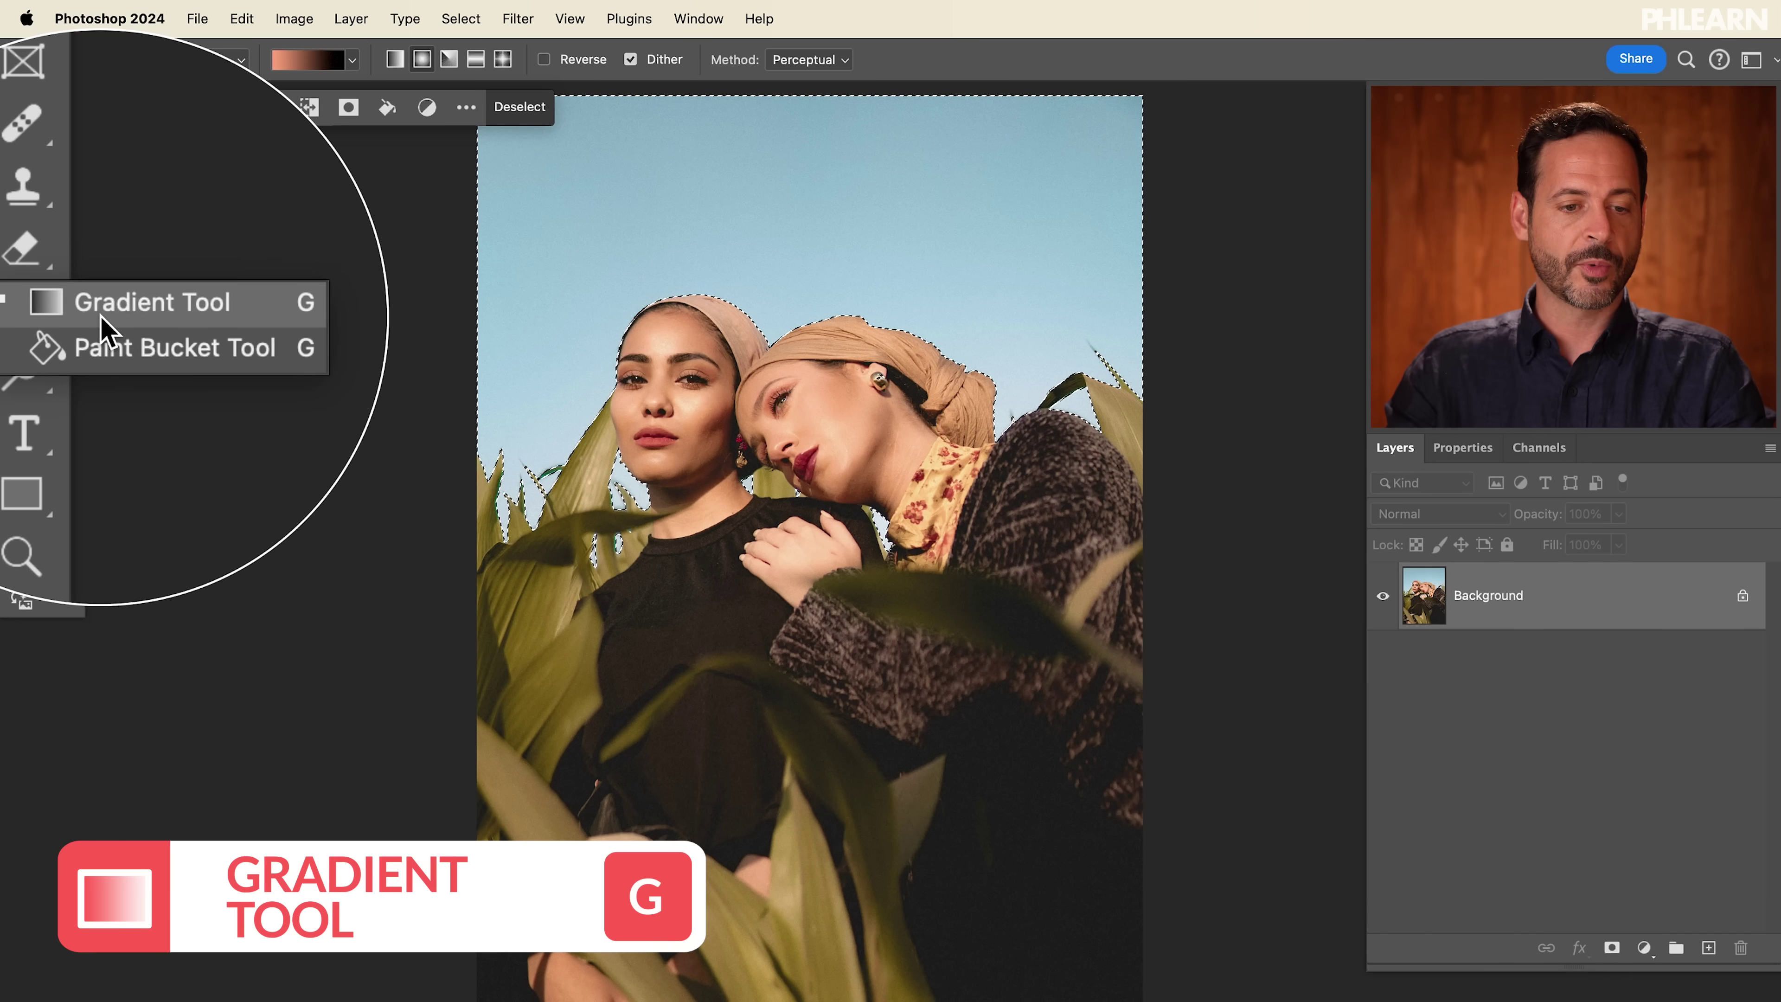
{"action": "left_click", "coordinate": [100, 324]}
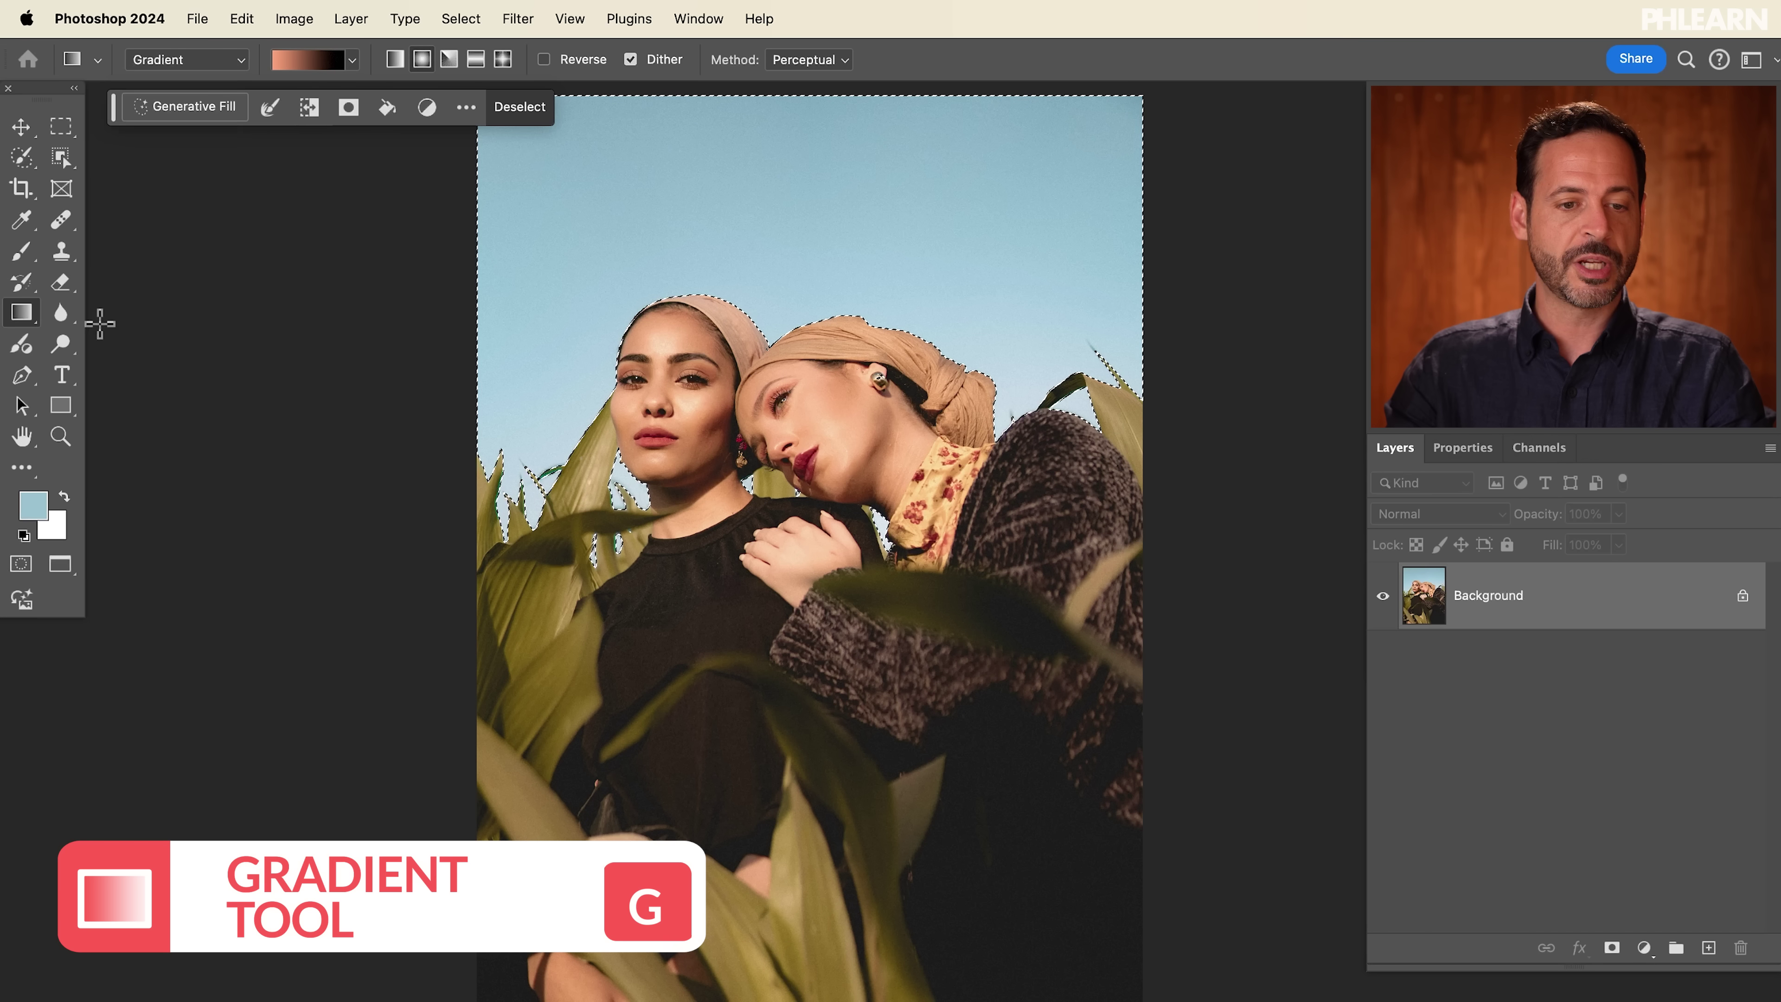
{"action": "left_click", "coordinate": [207, 60]}
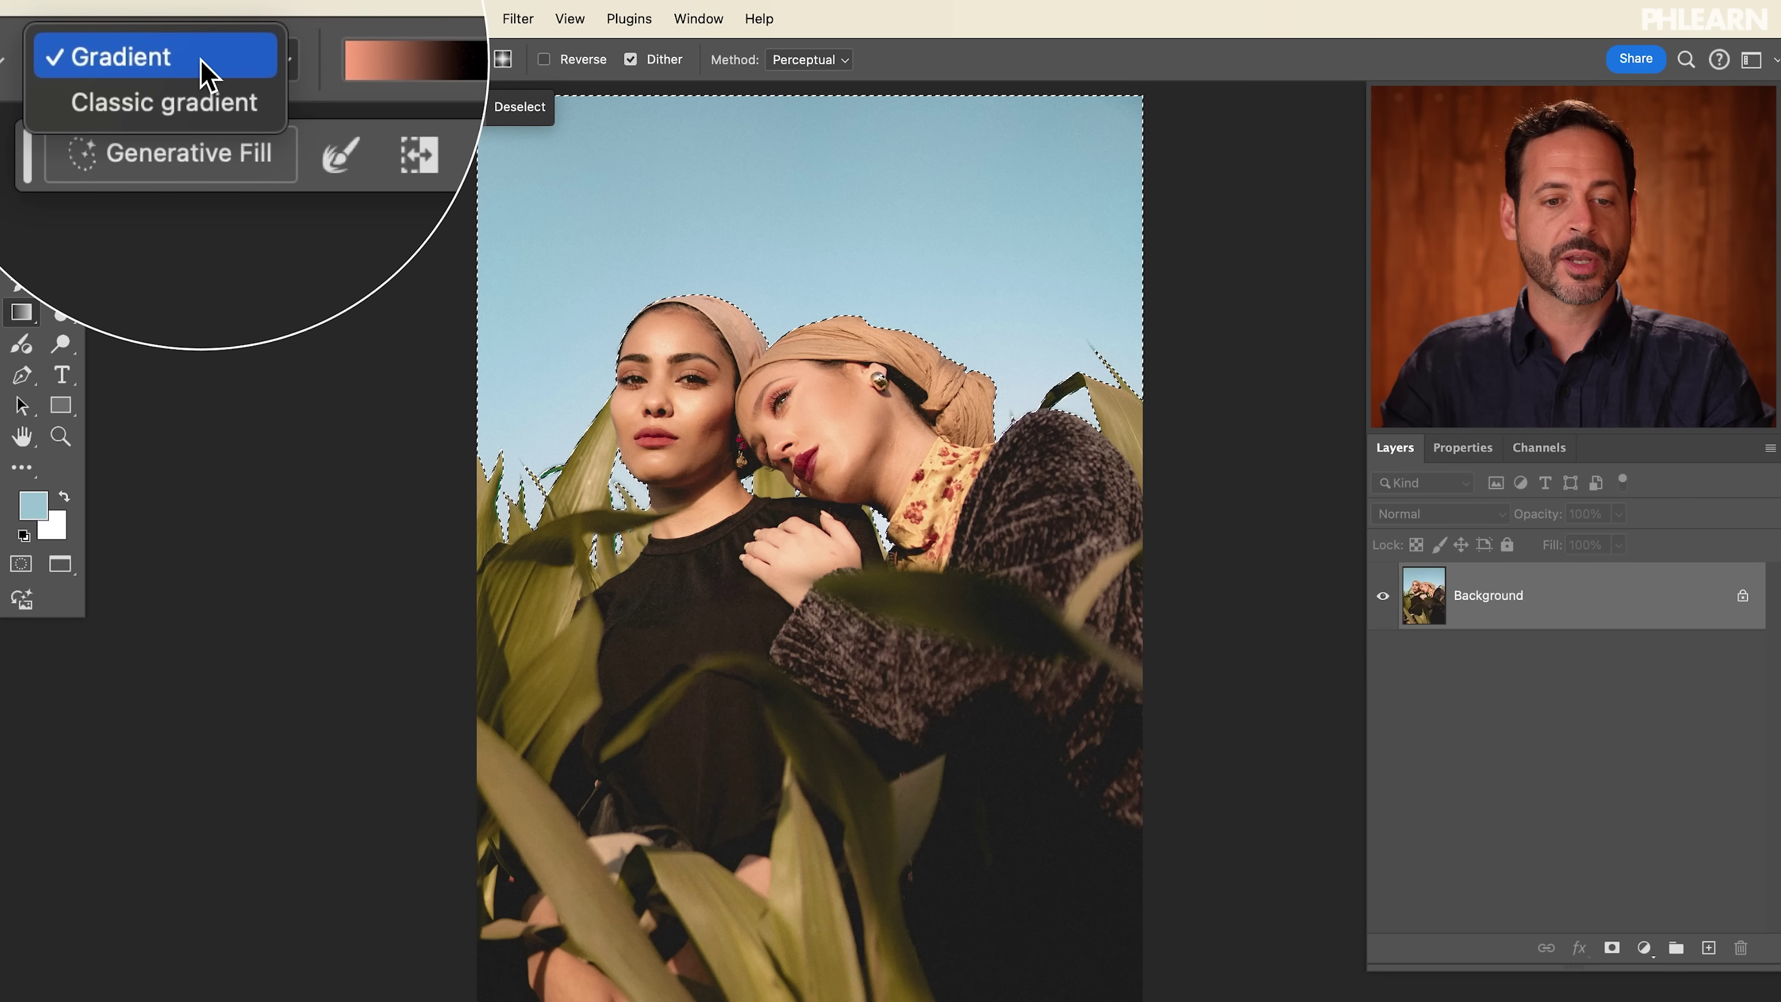
{"action": "left_click", "coordinate": [207, 70]}
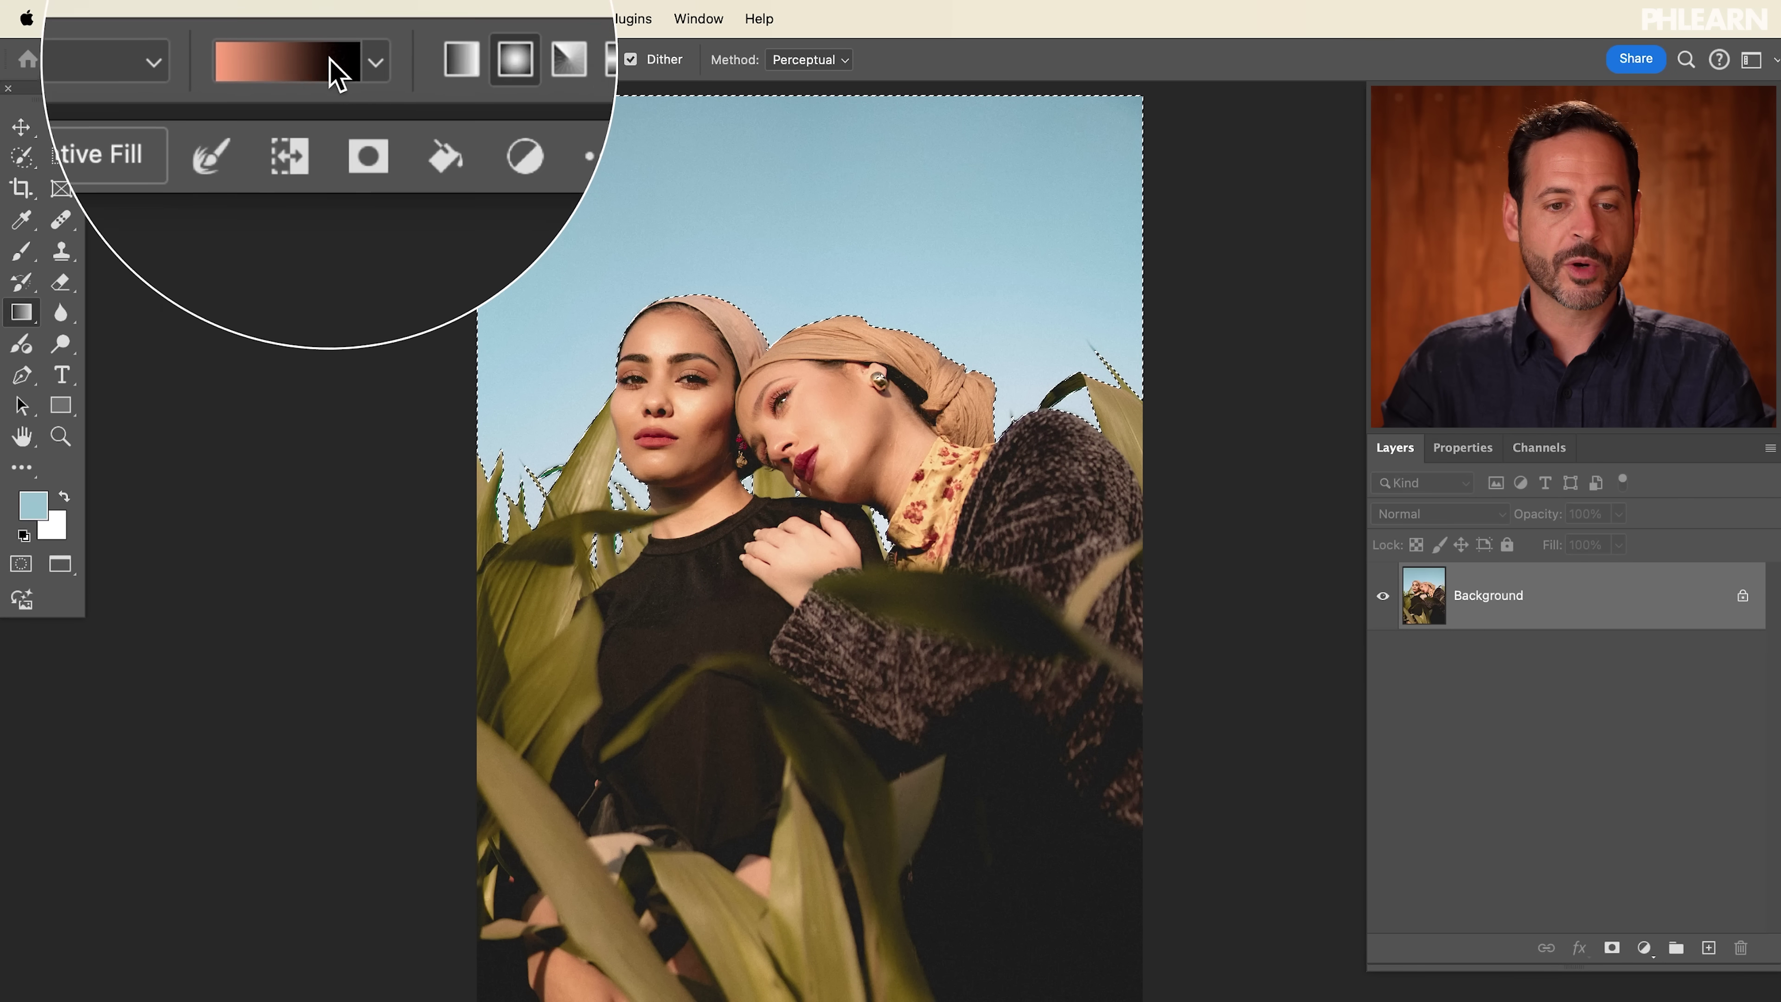
Step: Choose the light-to-dark blue preset from the Blues gradient group and set the gradient style to Linear
{"action": "left_click", "coordinate": [301, 69]}
{"action": "left_click", "coordinate": [205, 133]}
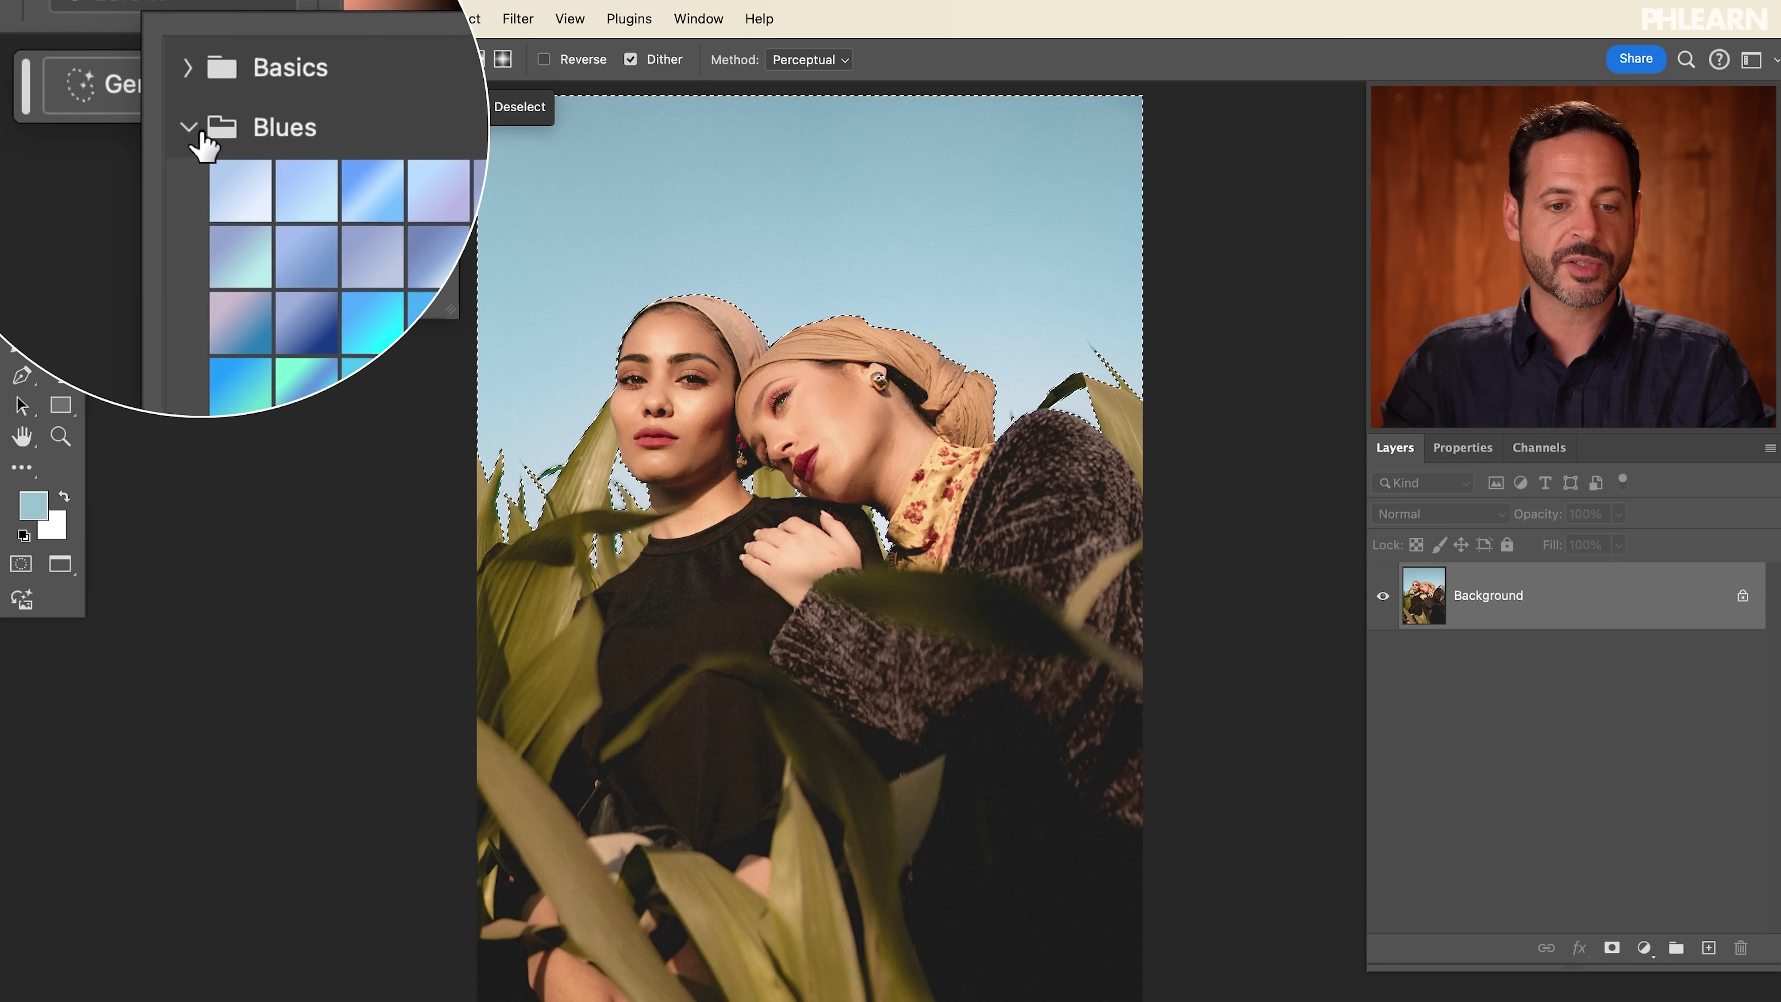
{"action": "left_click", "coordinate": [254, 224]}
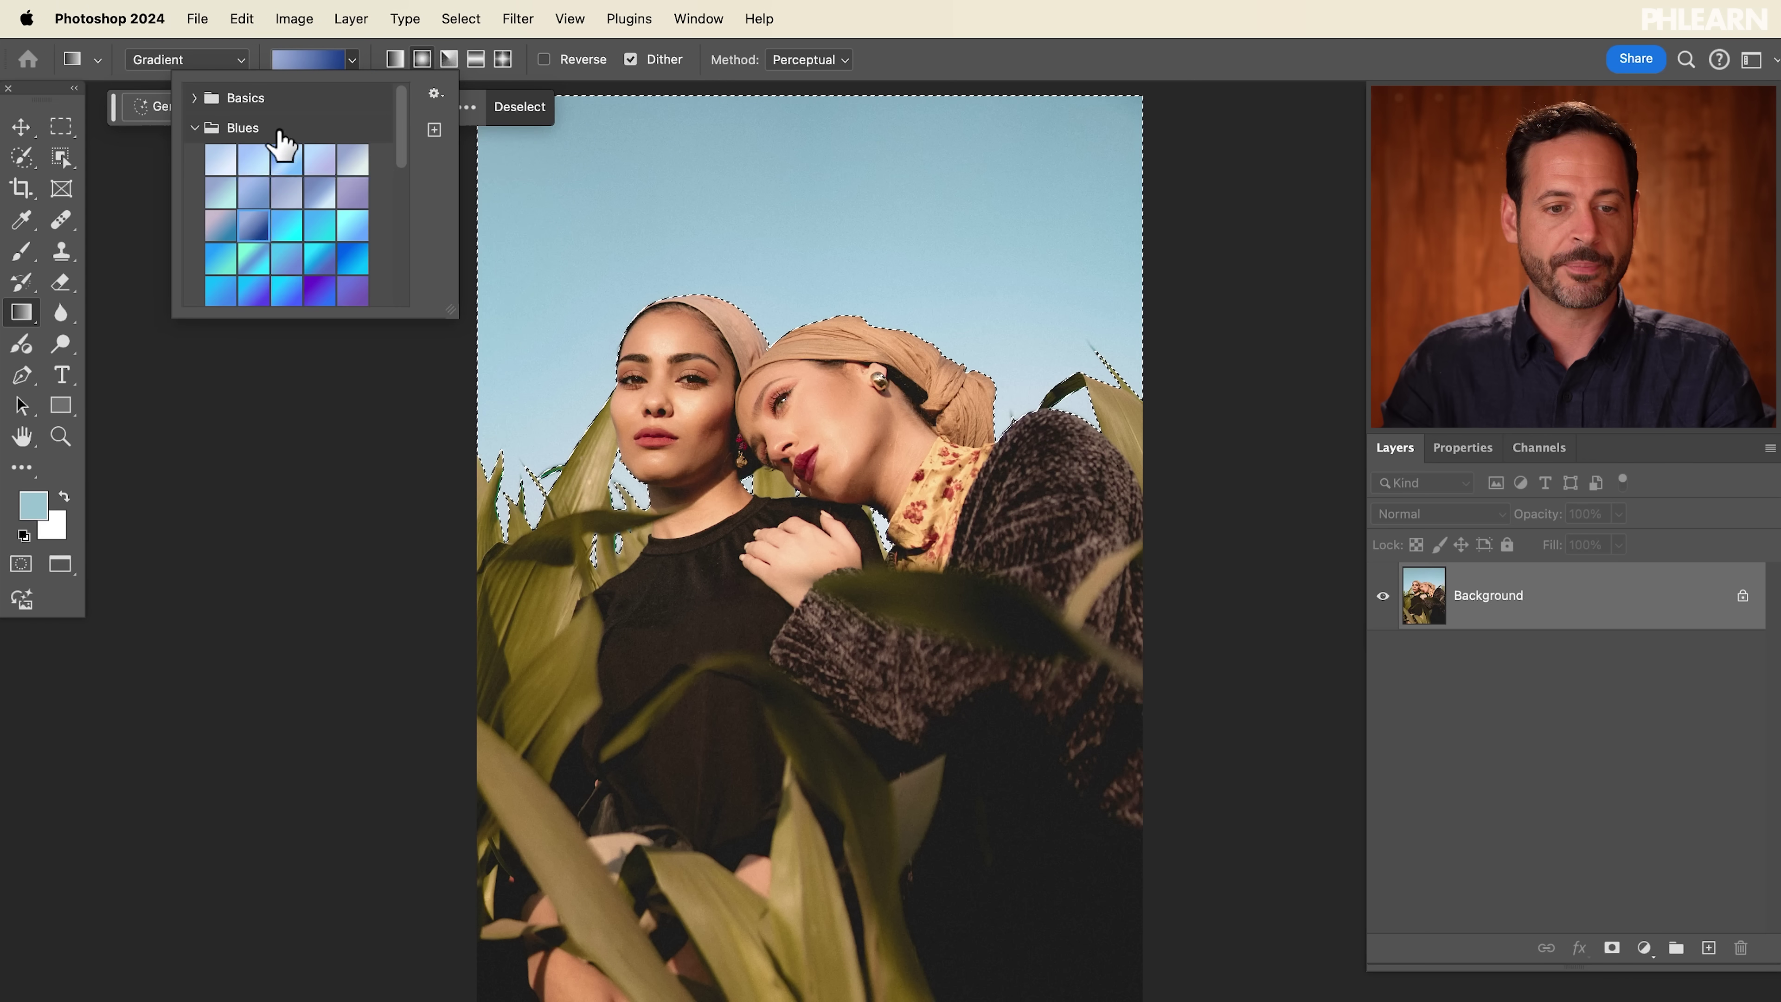
{"action": "left_click", "coordinate": [395, 60]}
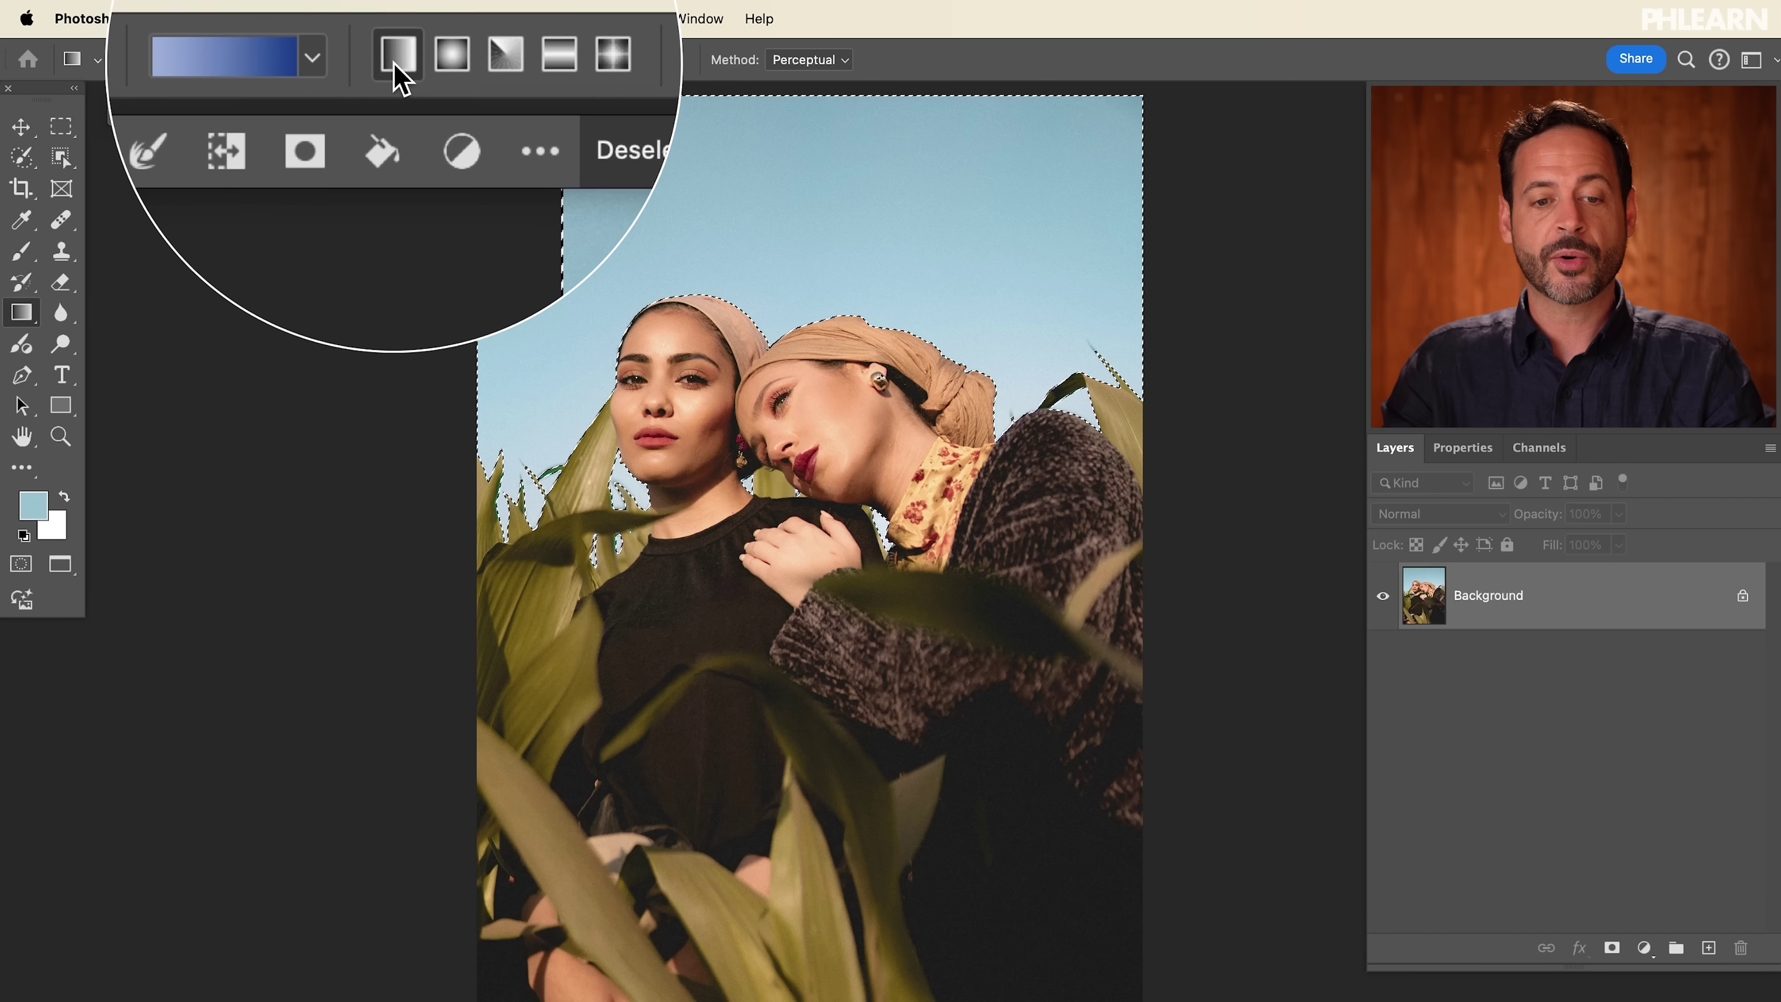
Step: Draw the gradient across the selected sky and reorient it nearly vertically, with dark blue at the top of the photo
{"action": "left_click_drag", "start_coordinate": [533, 244], "coordinate": [936, 254]}
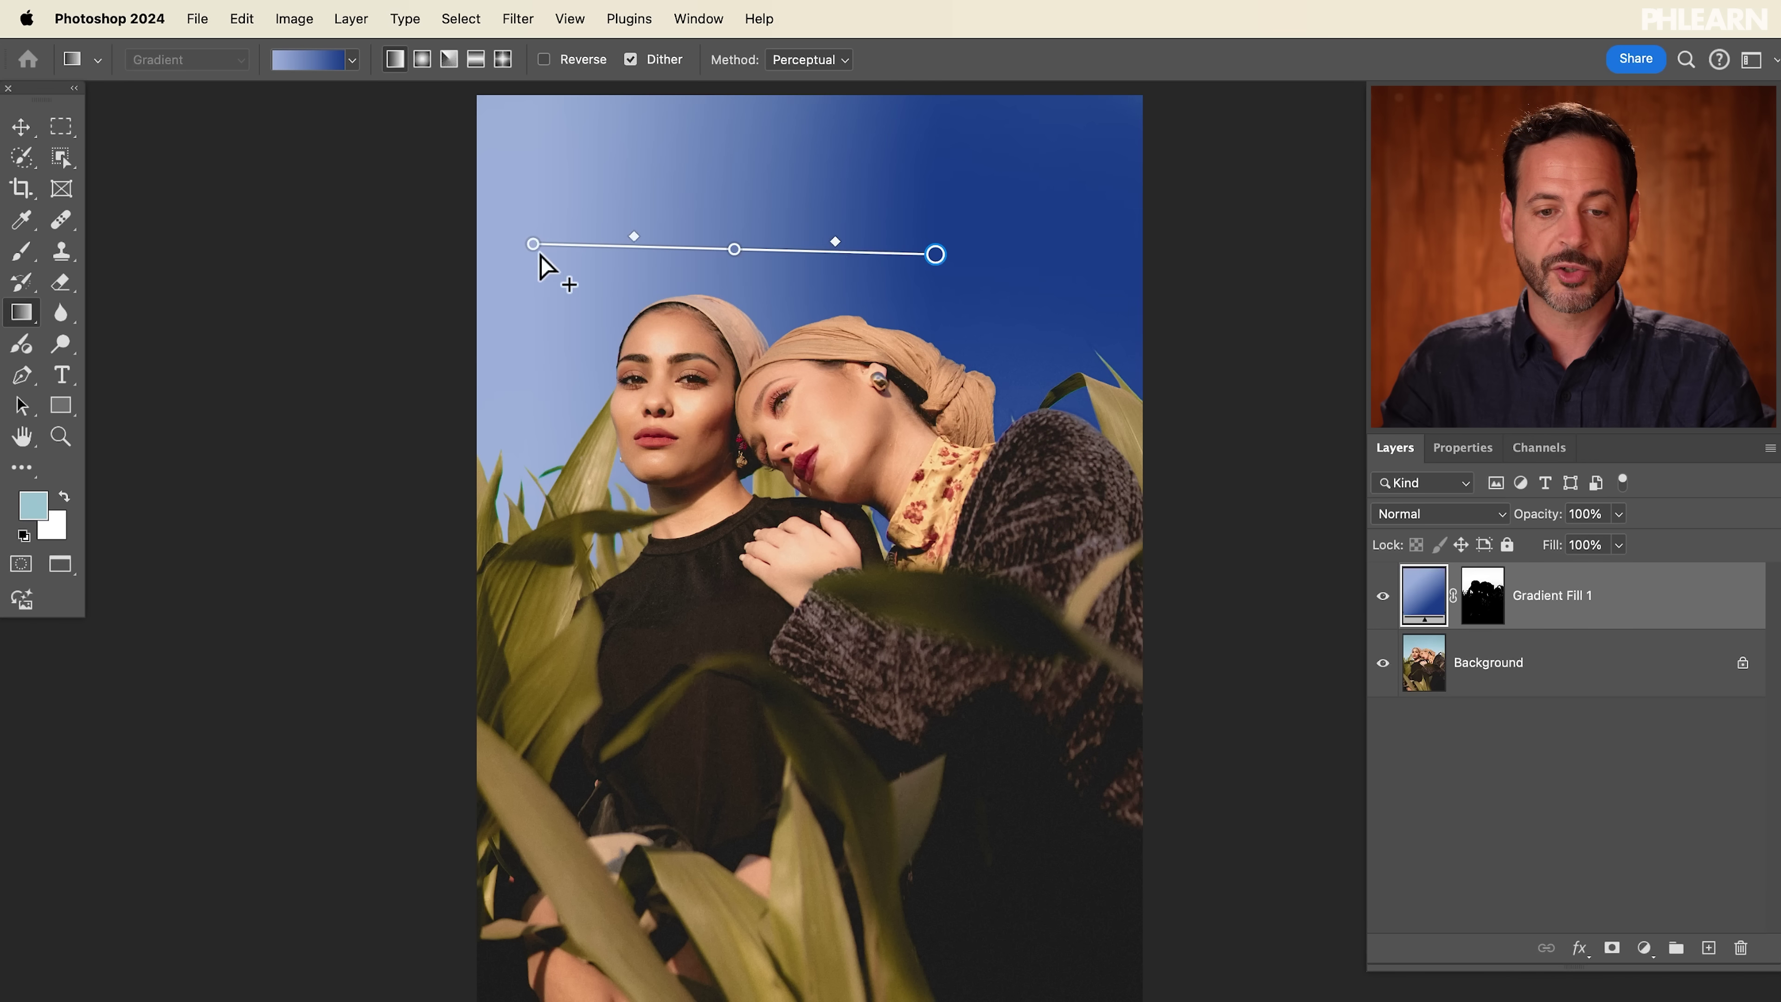
{"action": "left_click_drag", "start_coordinate": [532, 244], "coordinate": [746, 140]}
{"action": "left_click_drag", "start_coordinate": [936, 254], "coordinate": [756, 542]}
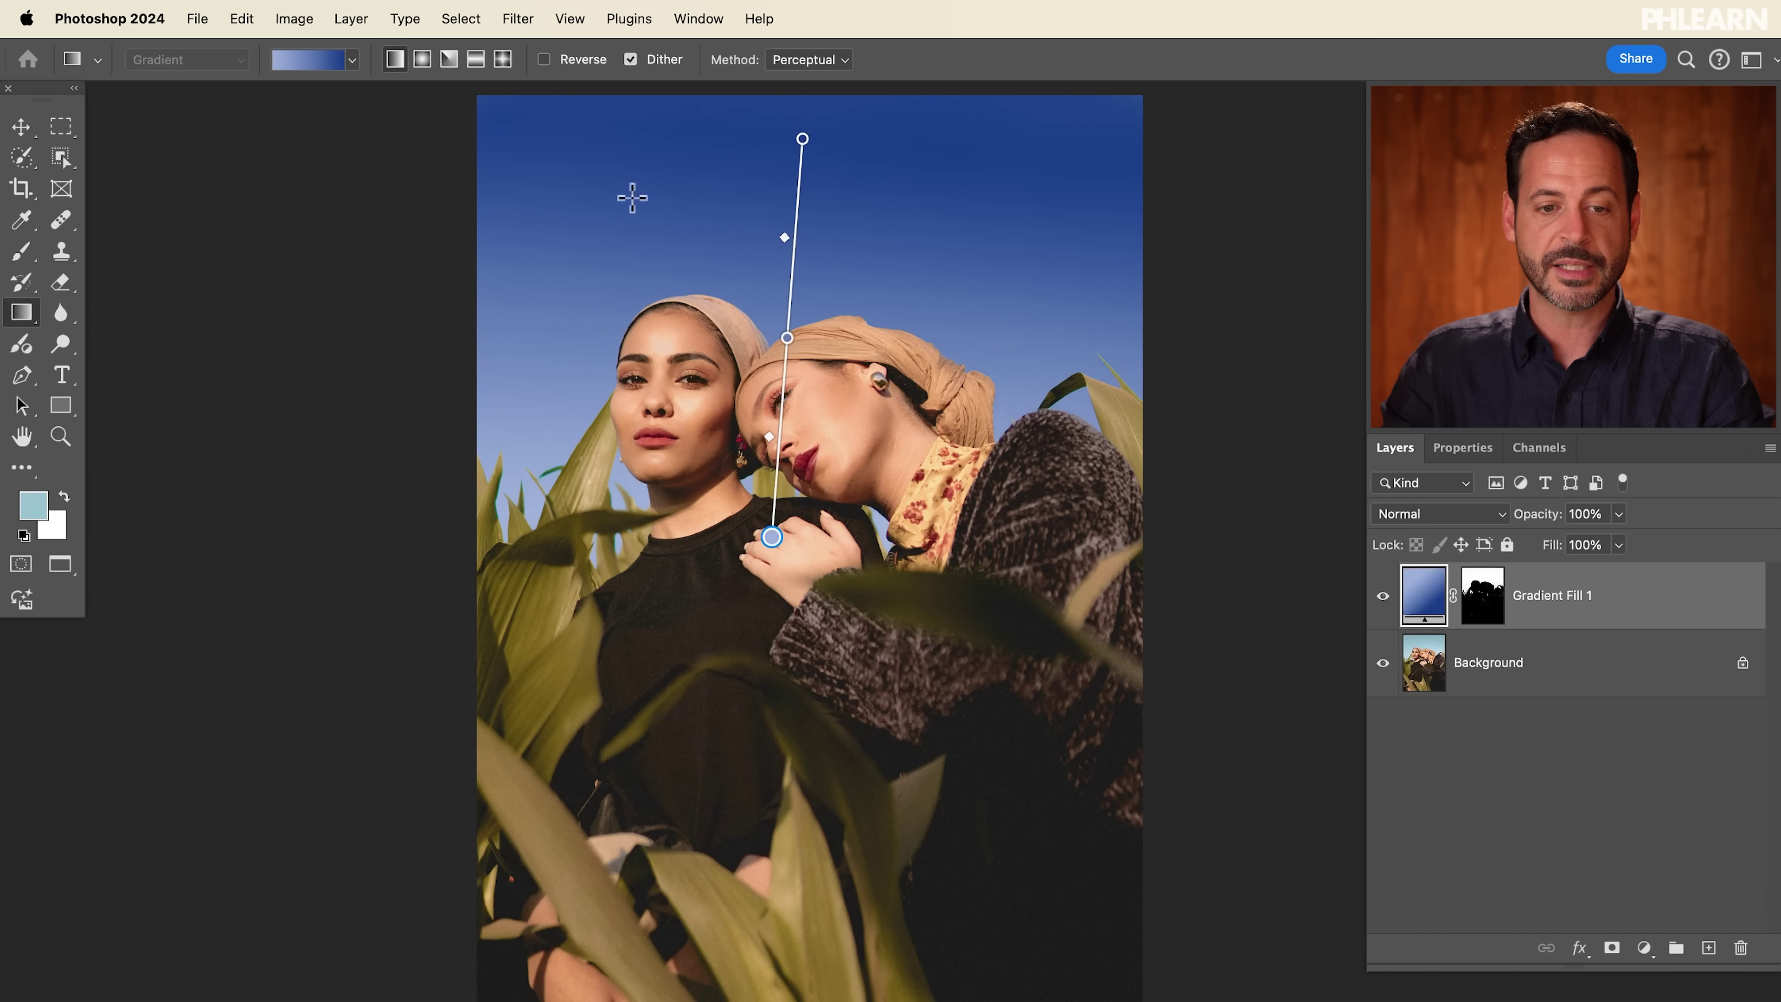
Step: Change the gradient to Radial and reposition it so the light centre sits behind the women's heads
{"action": "left_click", "coordinate": [421, 60]}
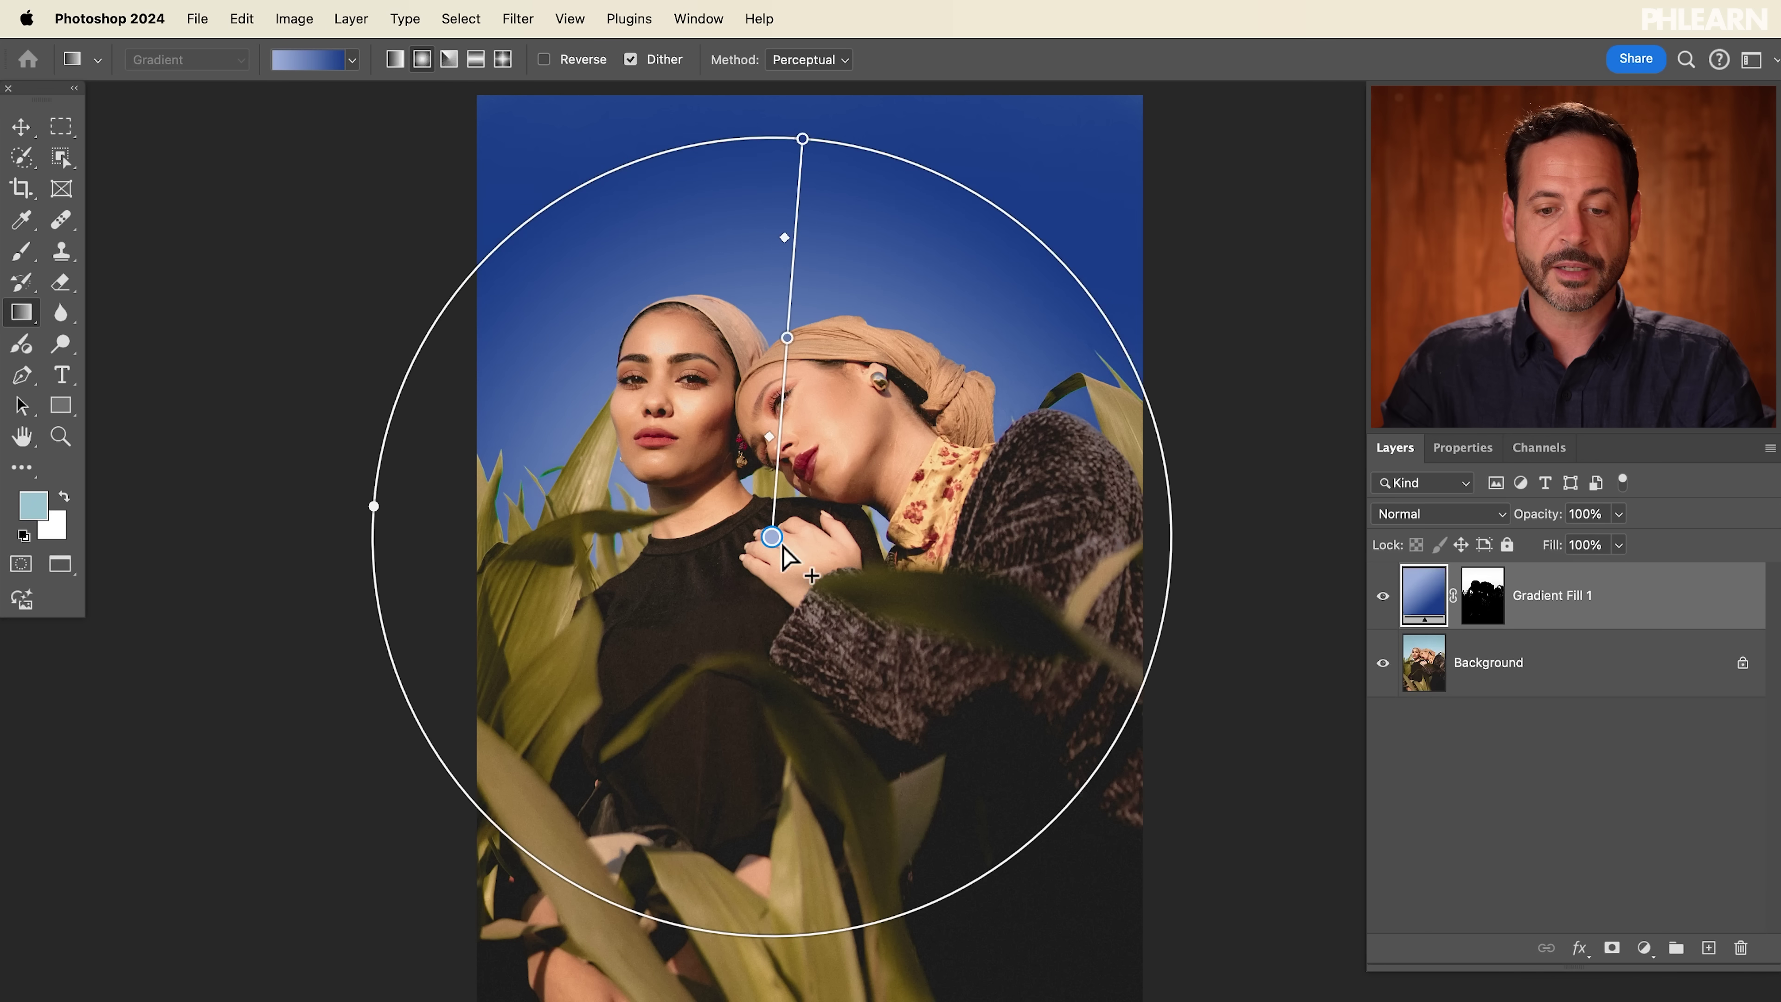
{"action": "left_click_drag", "start_coordinate": [771, 536], "coordinate": [793, 419]}
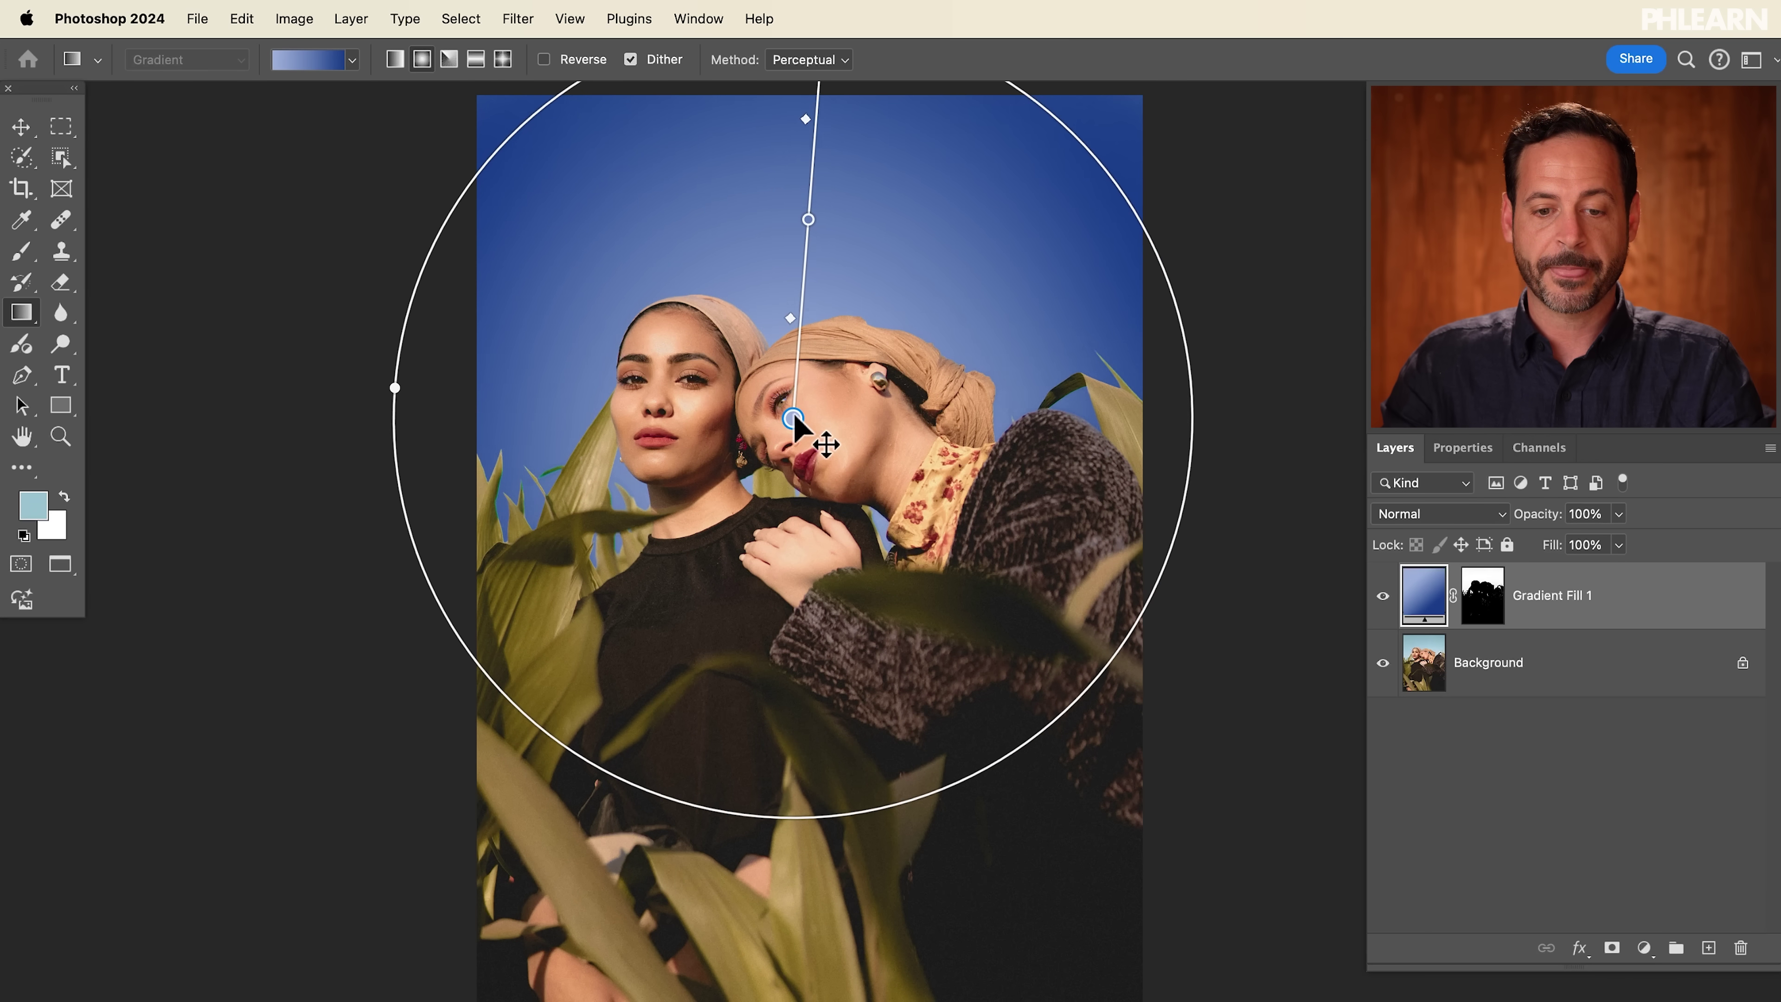
{"action": "left_click_drag", "start_coordinate": [384, 388], "coordinate": [338, 368]}
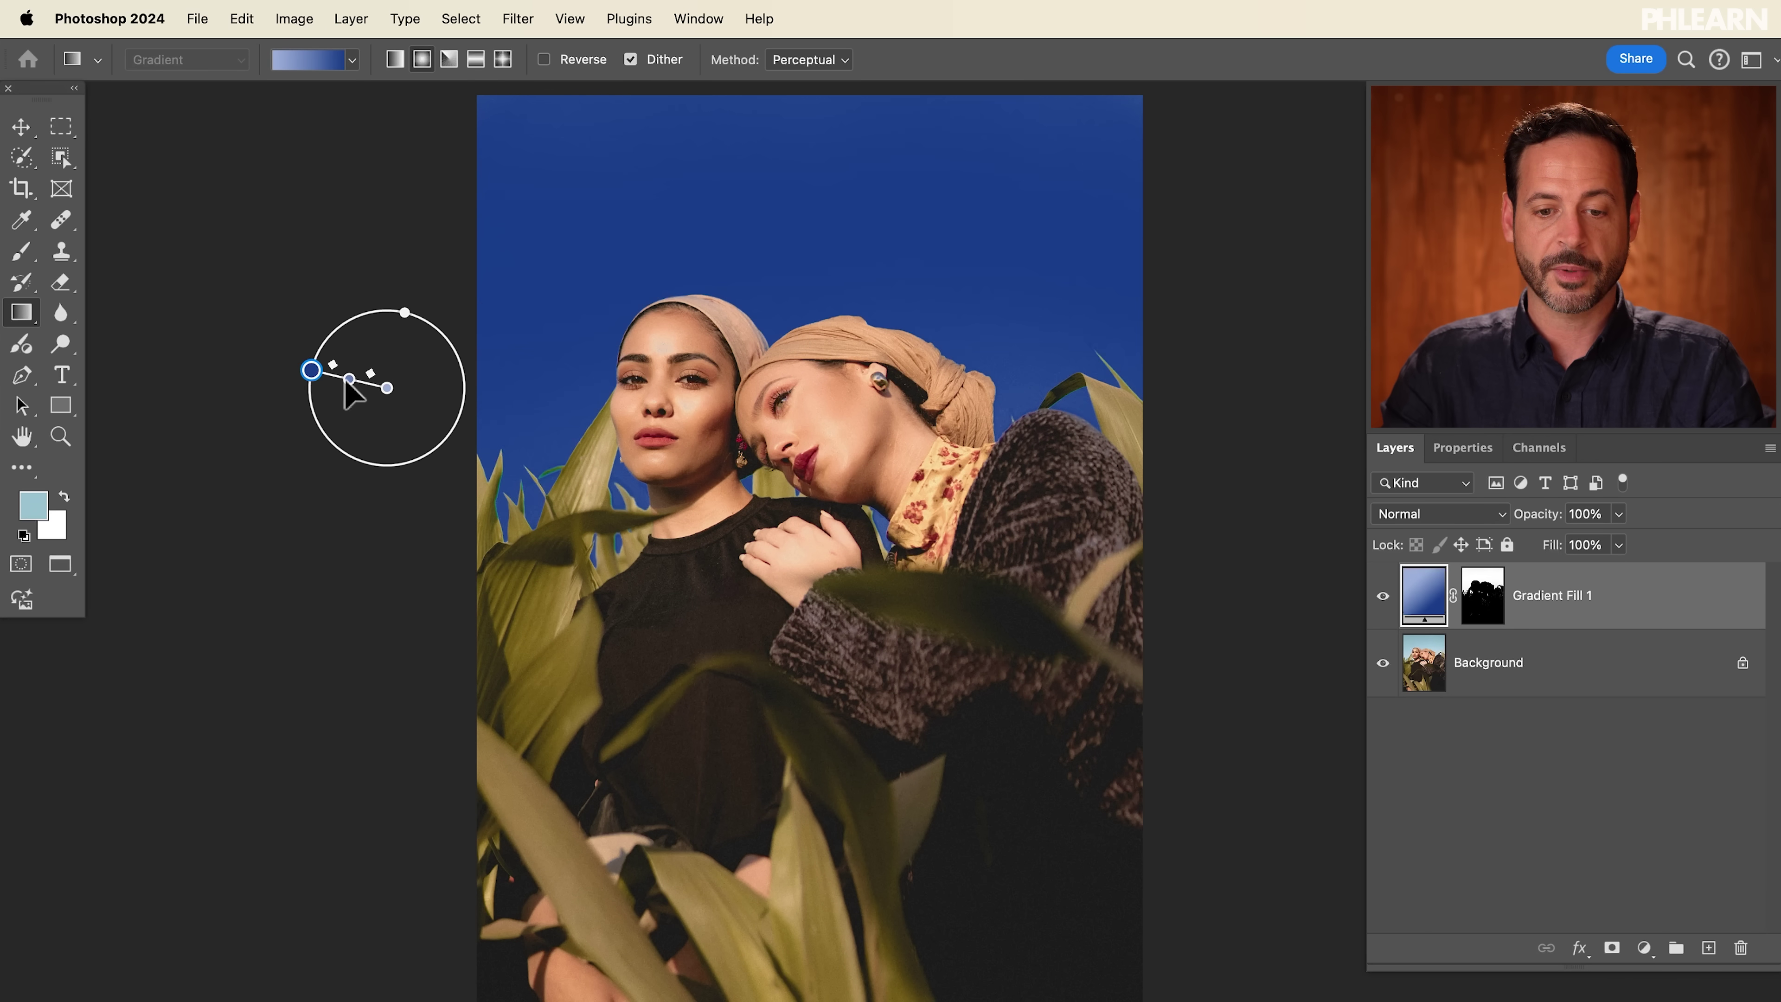
{"action": "left_click_drag", "start_coordinate": [807, 404], "coordinate": [488, 365]}
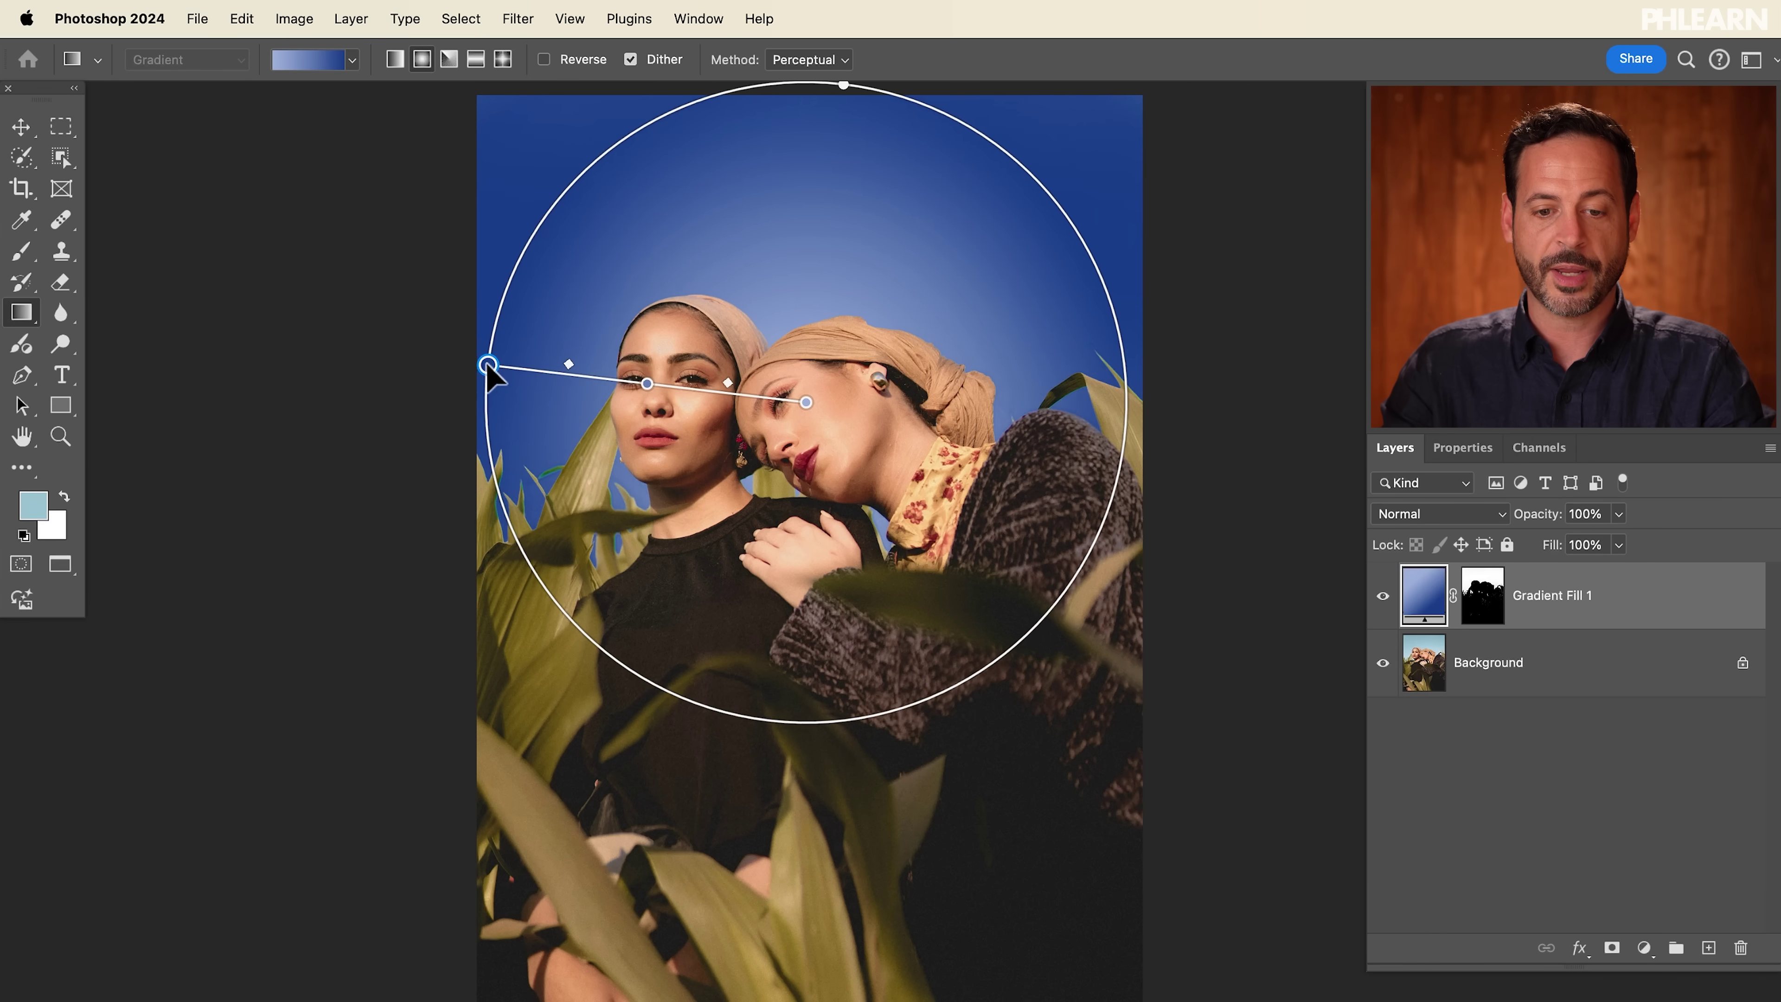
Step: Experiment with the radial gradient's centre, middle color stop and midpoint to vary its position and falloff across the sky
{"action": "left_click_drag", "start_coordinate": [639, 382], "coordinate": [595, 374]}
{"action": "key", "text": "super+z"}
{"action": "key", "text": "super+shift+z"}
{"action": "left_click_drag", "start_coordinate": [603, 379], "coordinate": [498, 342]}
{"action": "left_click_drag", "start_coordinate": [1112, 193], "coordinate": [777, 349]}
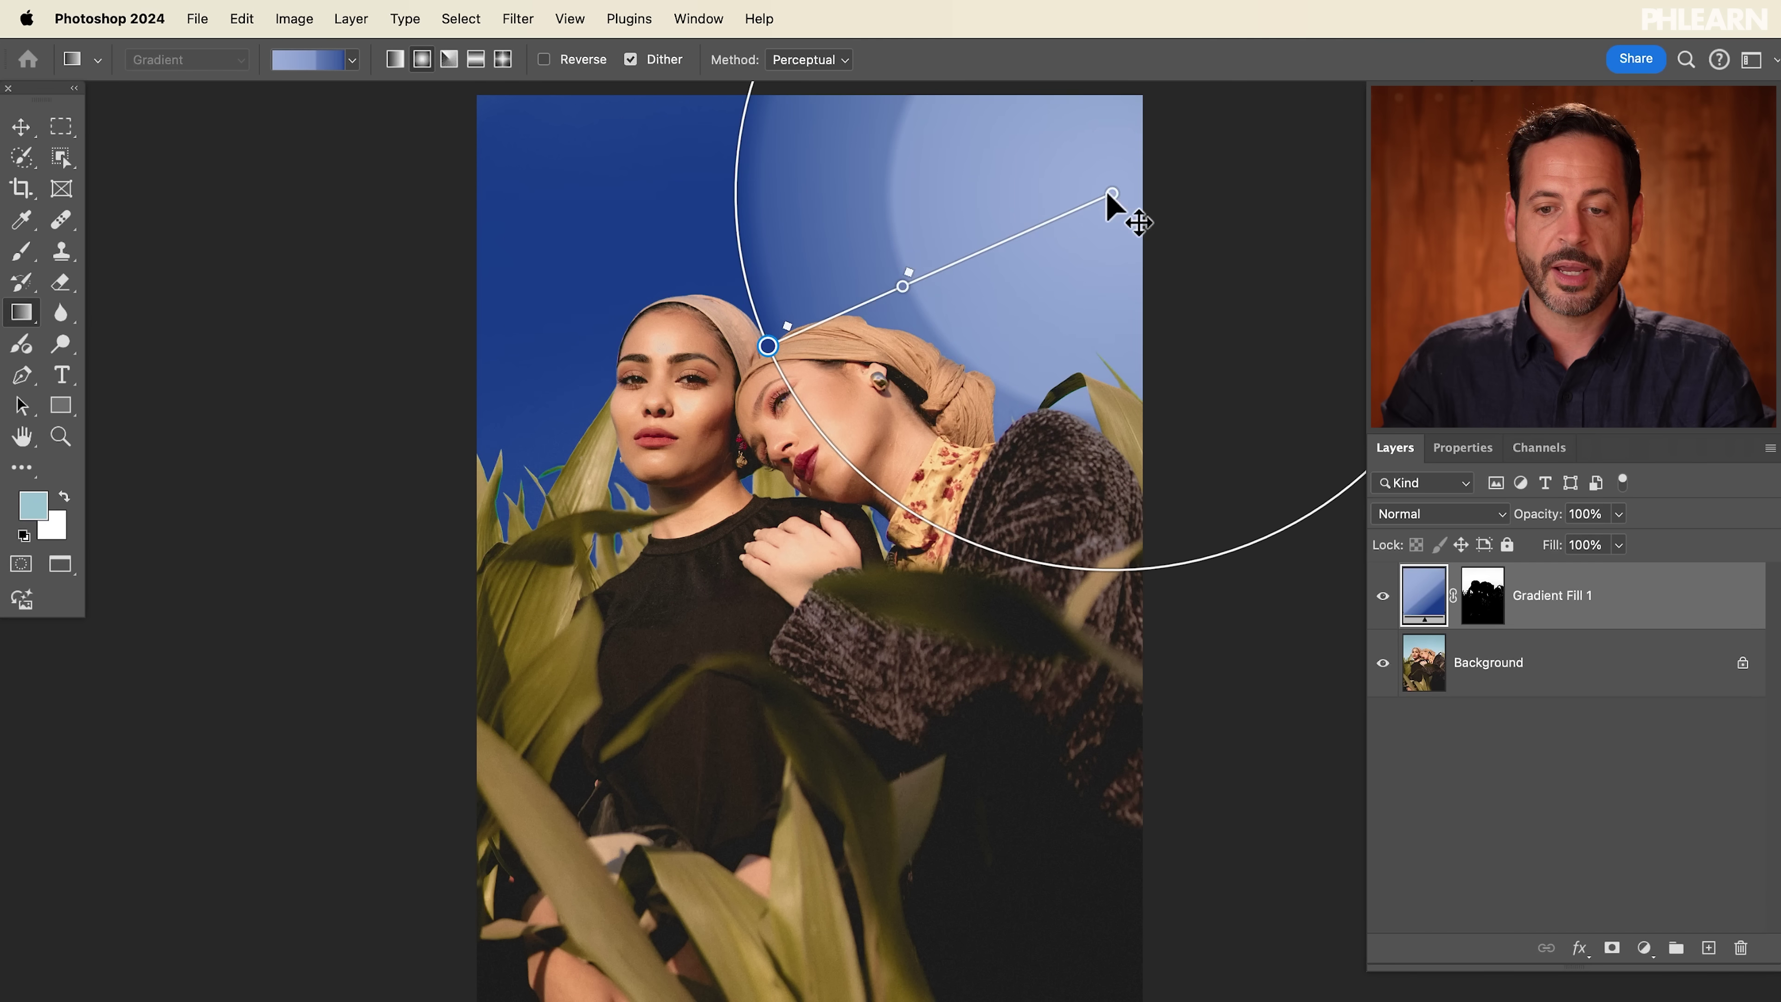
{"action": "left_click_drag", "start_coordinate": [1126, 199], "coordinate": [854, 249]}
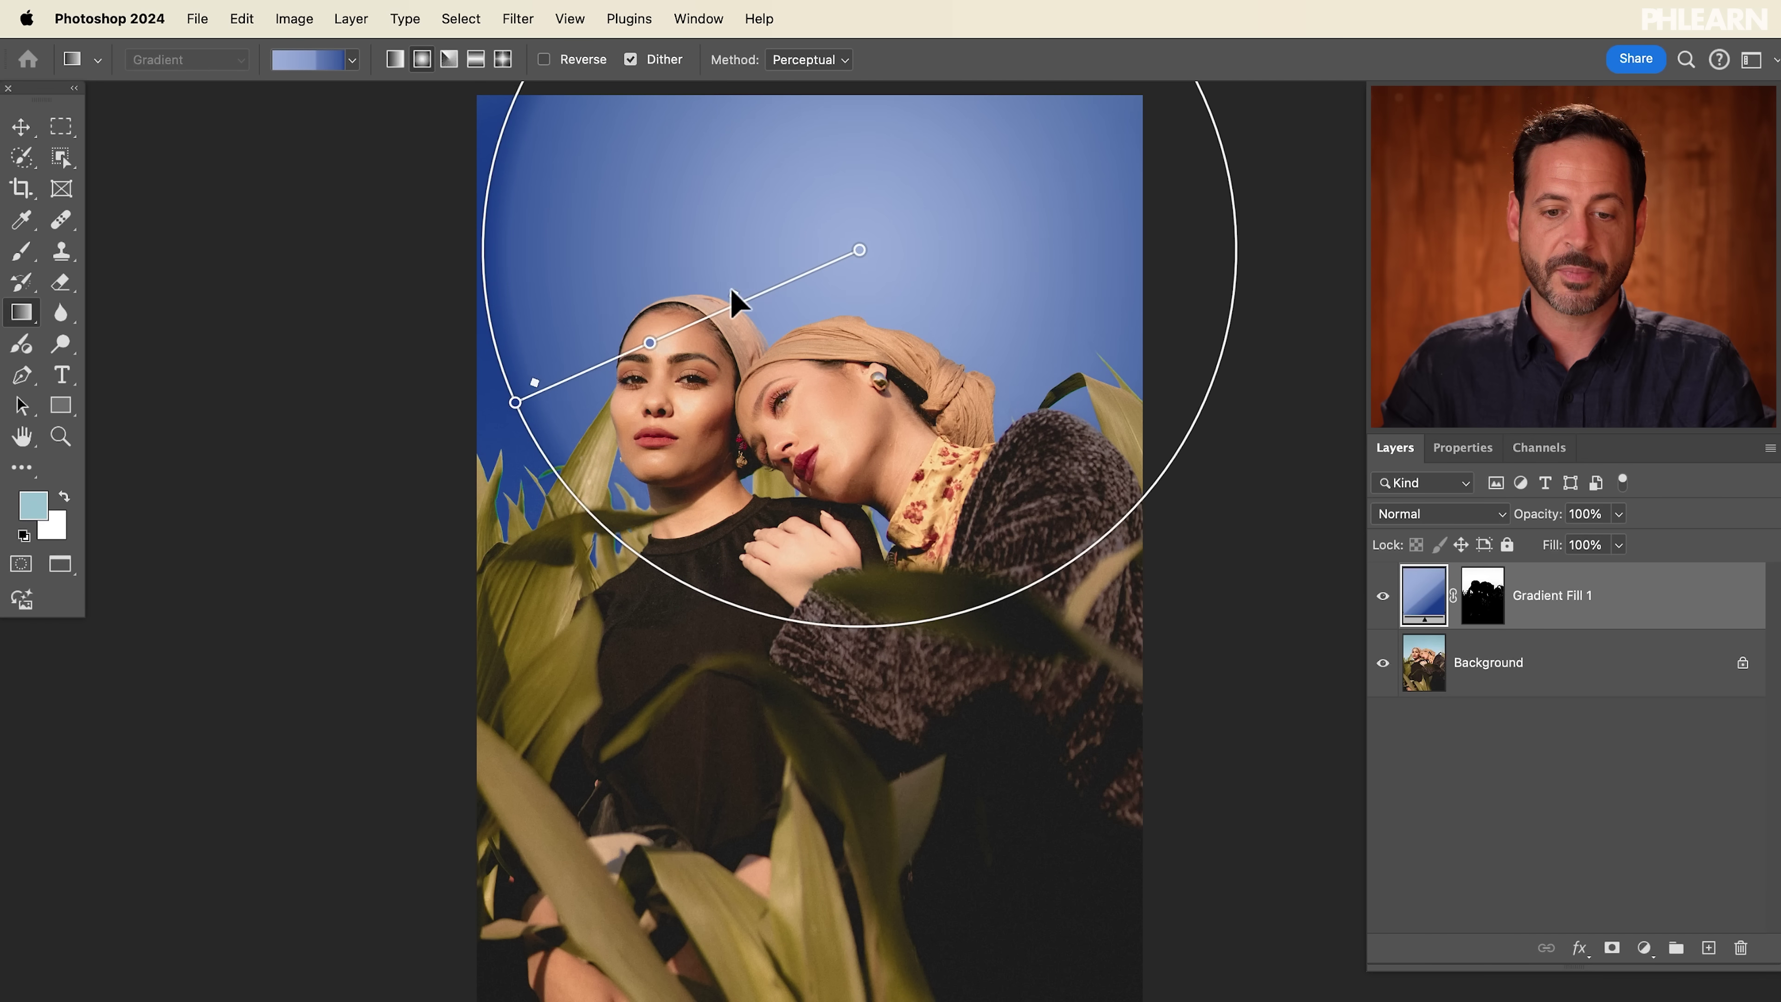
{"action": "left_click_drag", "start_coordinate": [534, 382], "coordinate": [588, 358]}
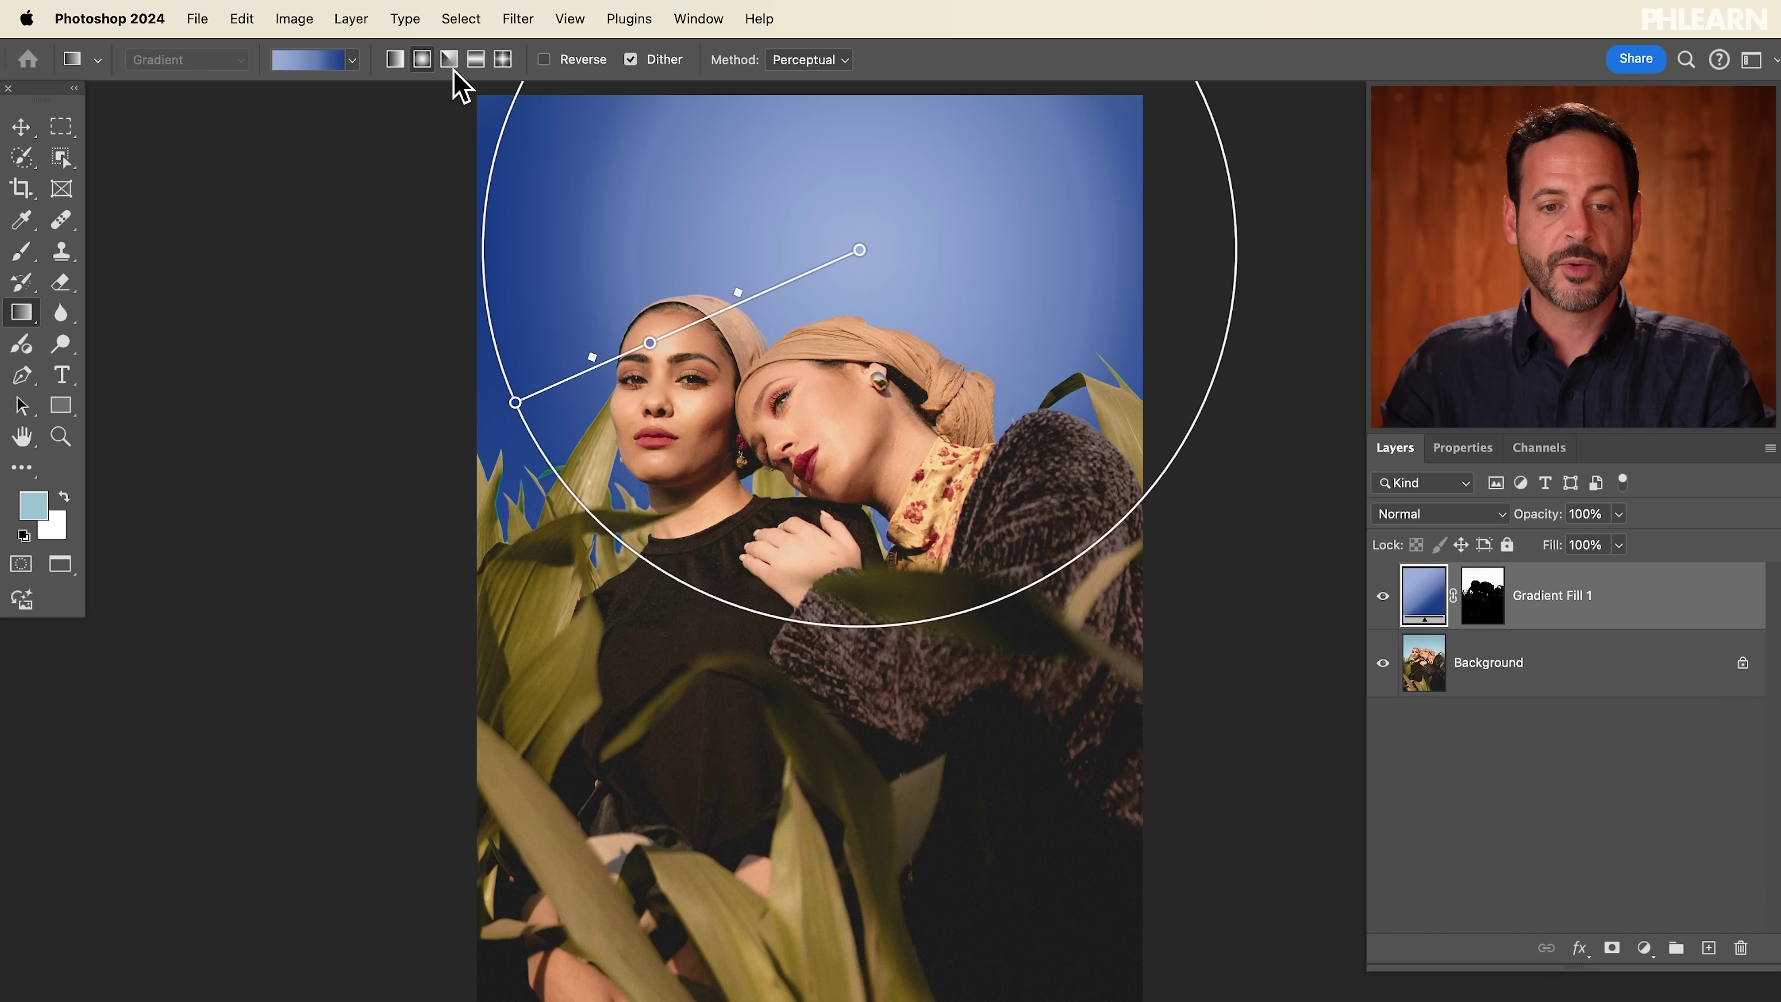
Step: Try the Angle, Reflected and Diamond gradient styles on the sky
{"action": "left_click", "coordinate": [449, 60]}
{"action": "left_click_drag", "start_coordinate": [852, 249], "coordinate": [792, 289]}
{"action": "left_click", "coordinate": [477, 60]}
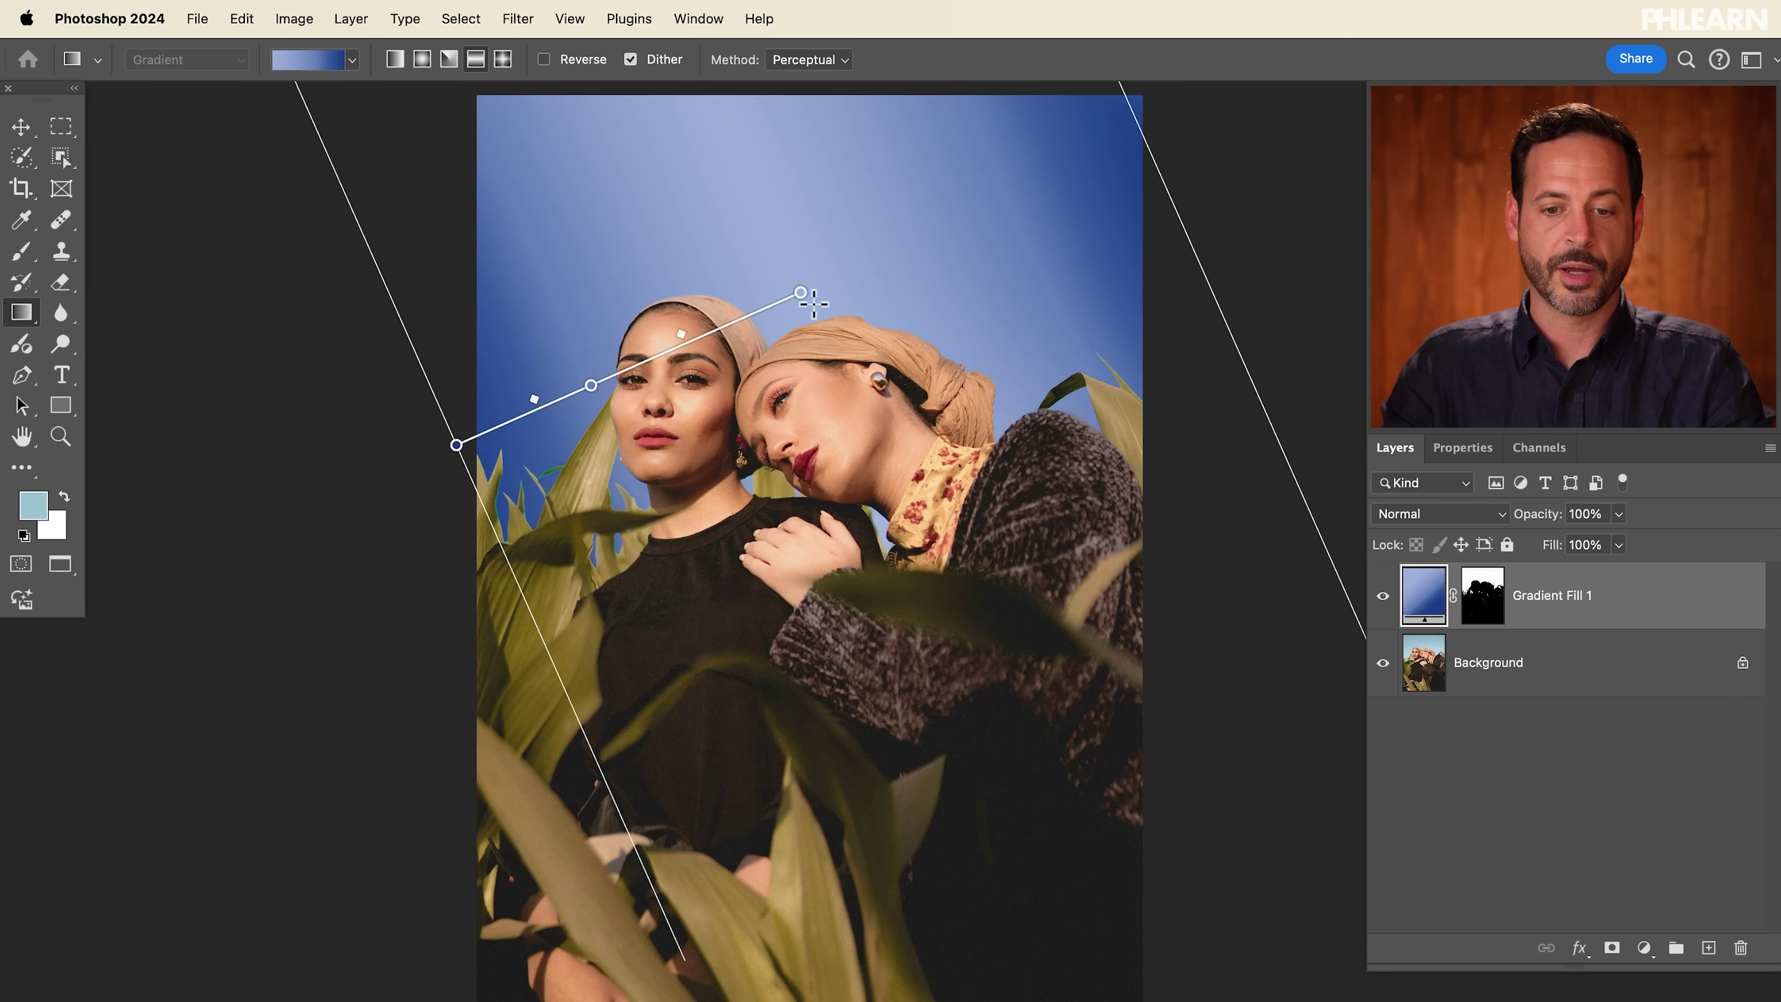
{"action": "left_click", "coordinate": [504, 60]}
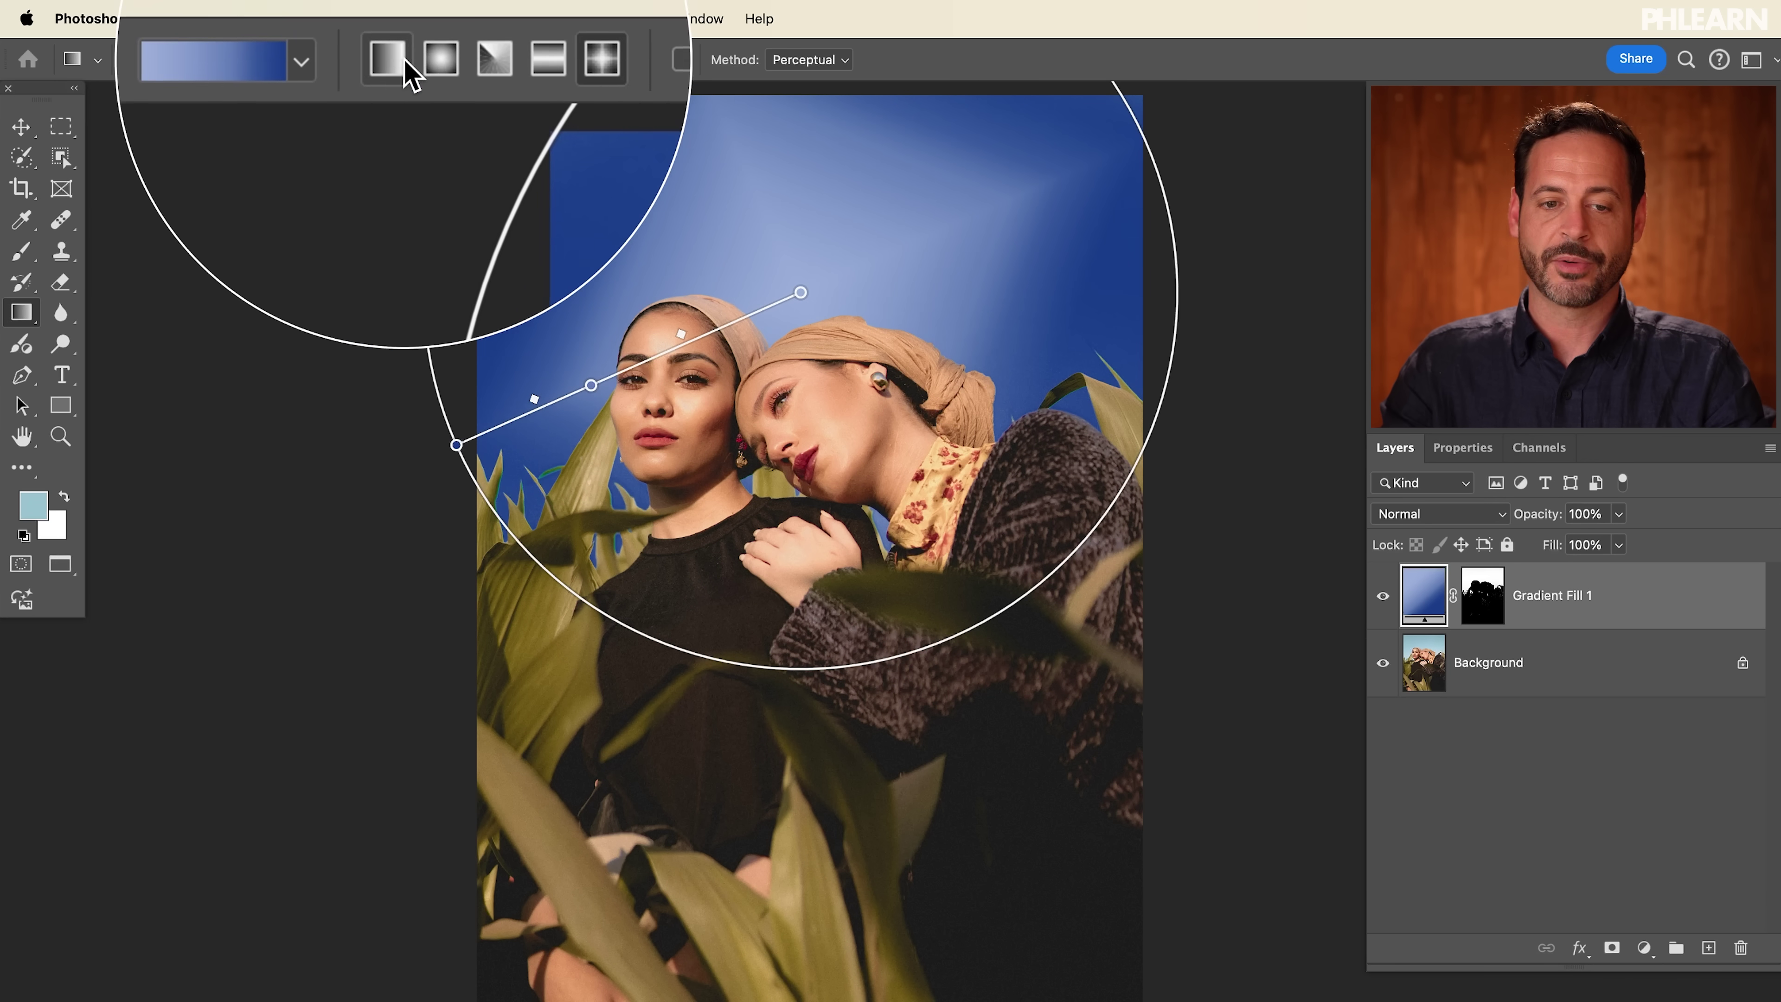
Step: Return the gradient to Linear and orient it vertically, with dark blue at the top fading to light blue at the women's heads
{"action": "left_click", "coordinate": [397, 61]}
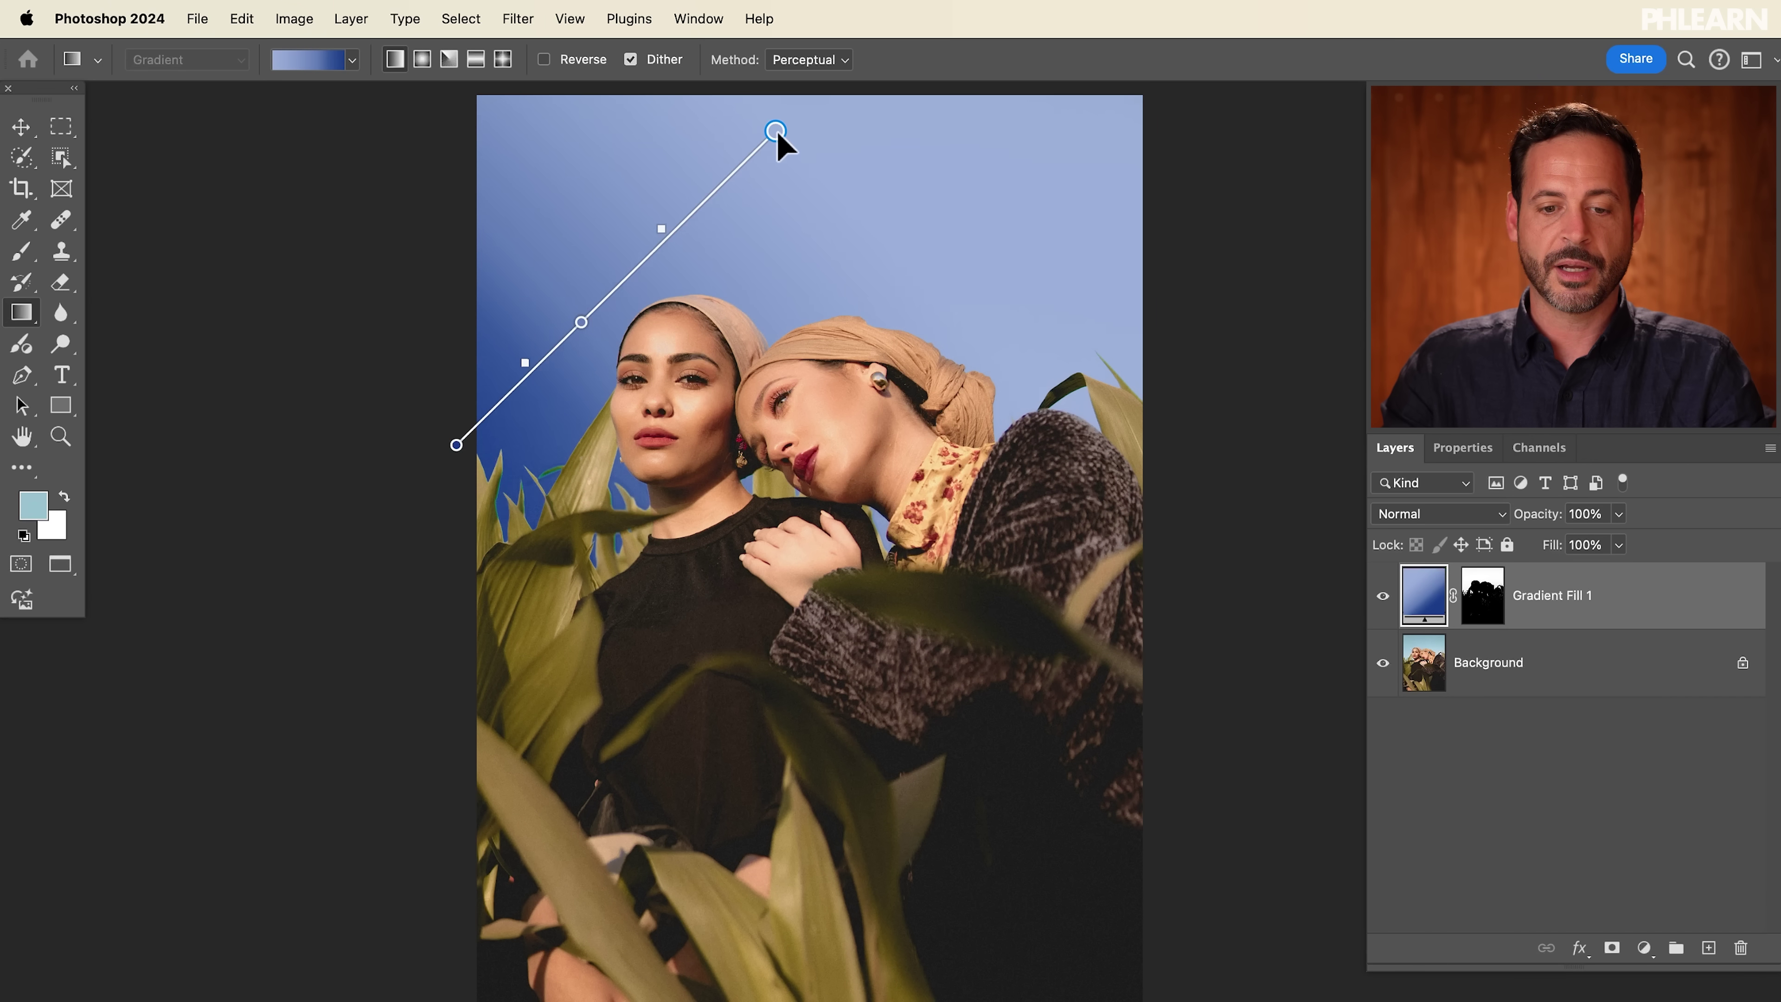
{"action": "left_click_drag", "start_coordinate": [776, 131], "coordinate": [776, 381]}
{"action": "left_click_drag", "start_coordinate": [456, 443], "coordinate": [790, 191]}
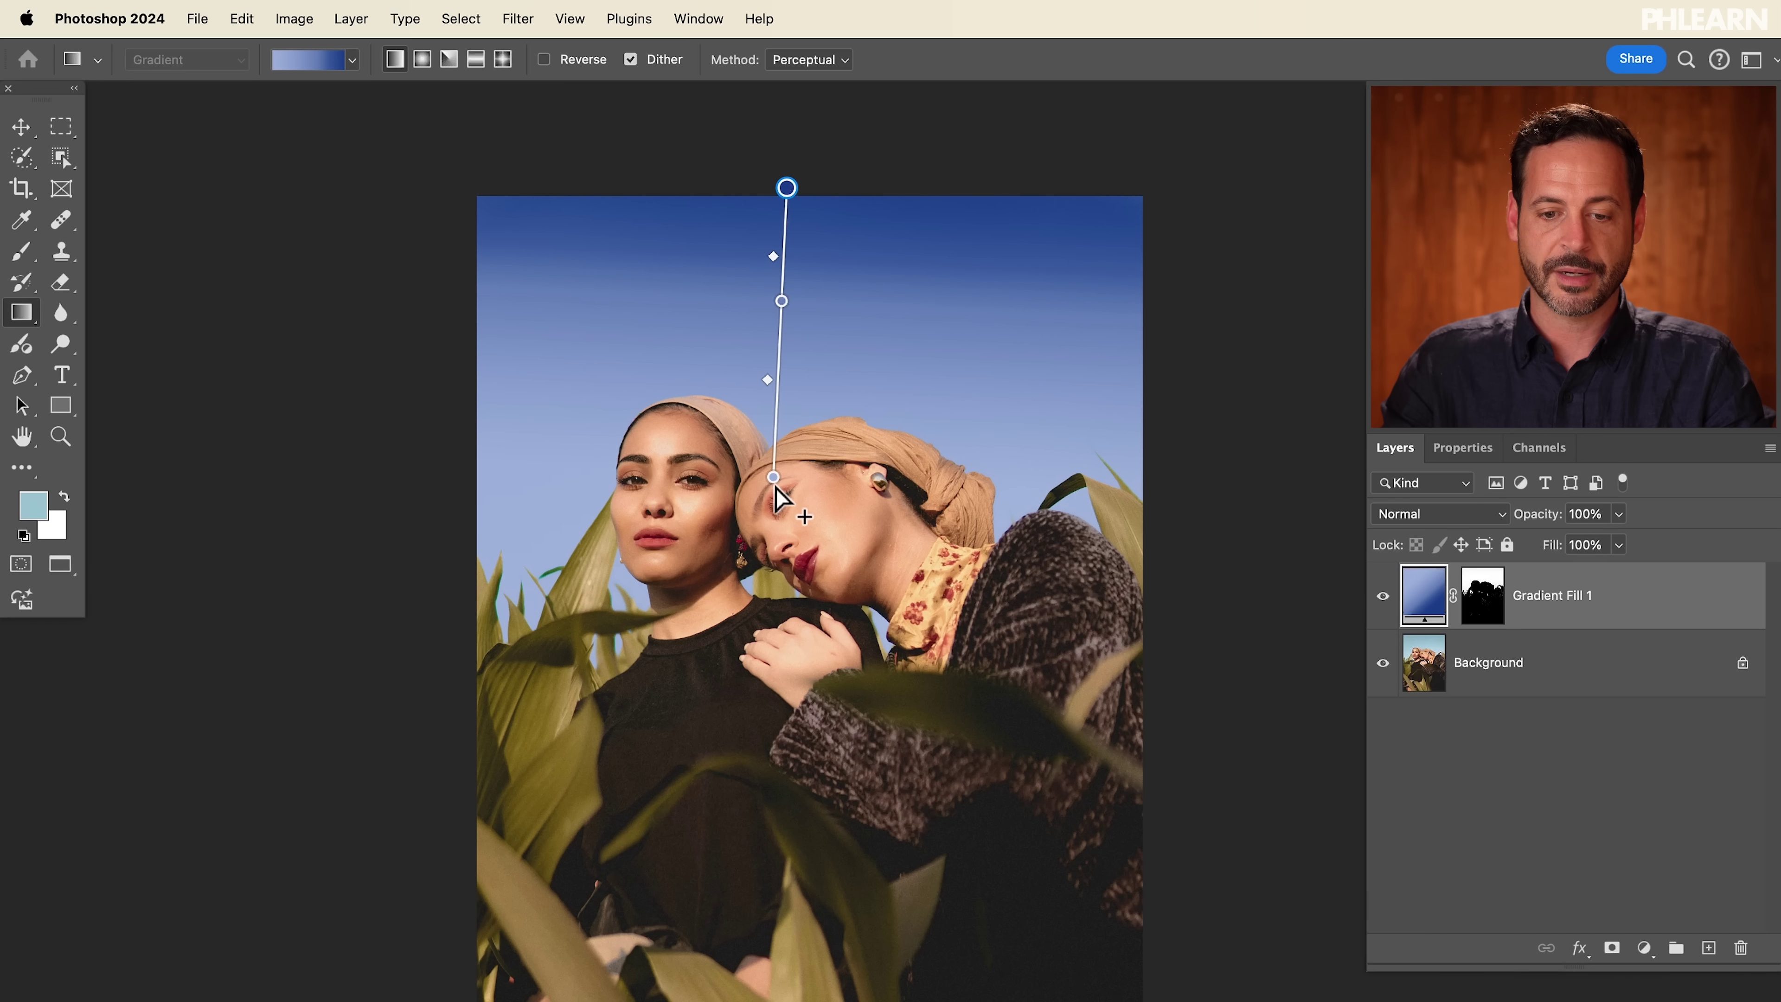
Step: Extend the gradient's light end down toward the women's shoulders and adjust the middle color stop and upper midpoint for a smoother sky
{"action": "left_click_drag", "start_coordinate": [776, 487], "coordinate": [778, 539]}
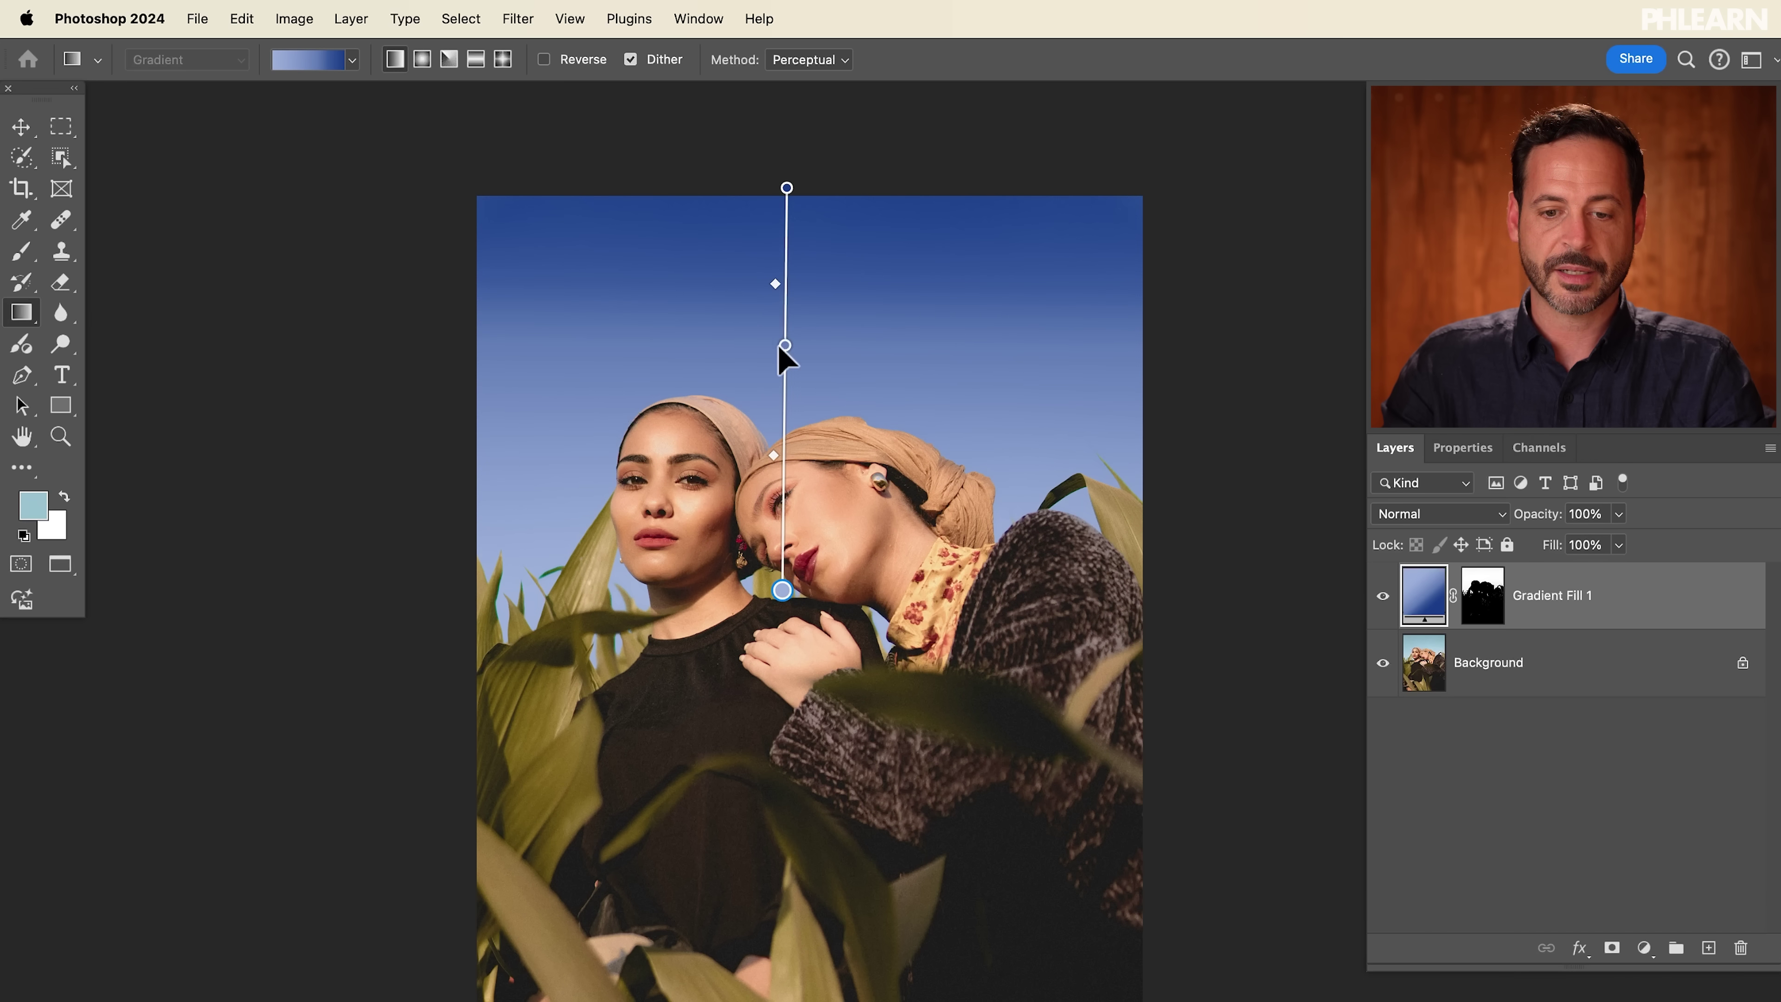
{"action": "left_click_drag", "start_coordinate": [779, 346], "coordinate": [785, 395]}
{"action": "left_click_drag", "start_coordinate": [773, 324], "coordinate": [777, 284]}
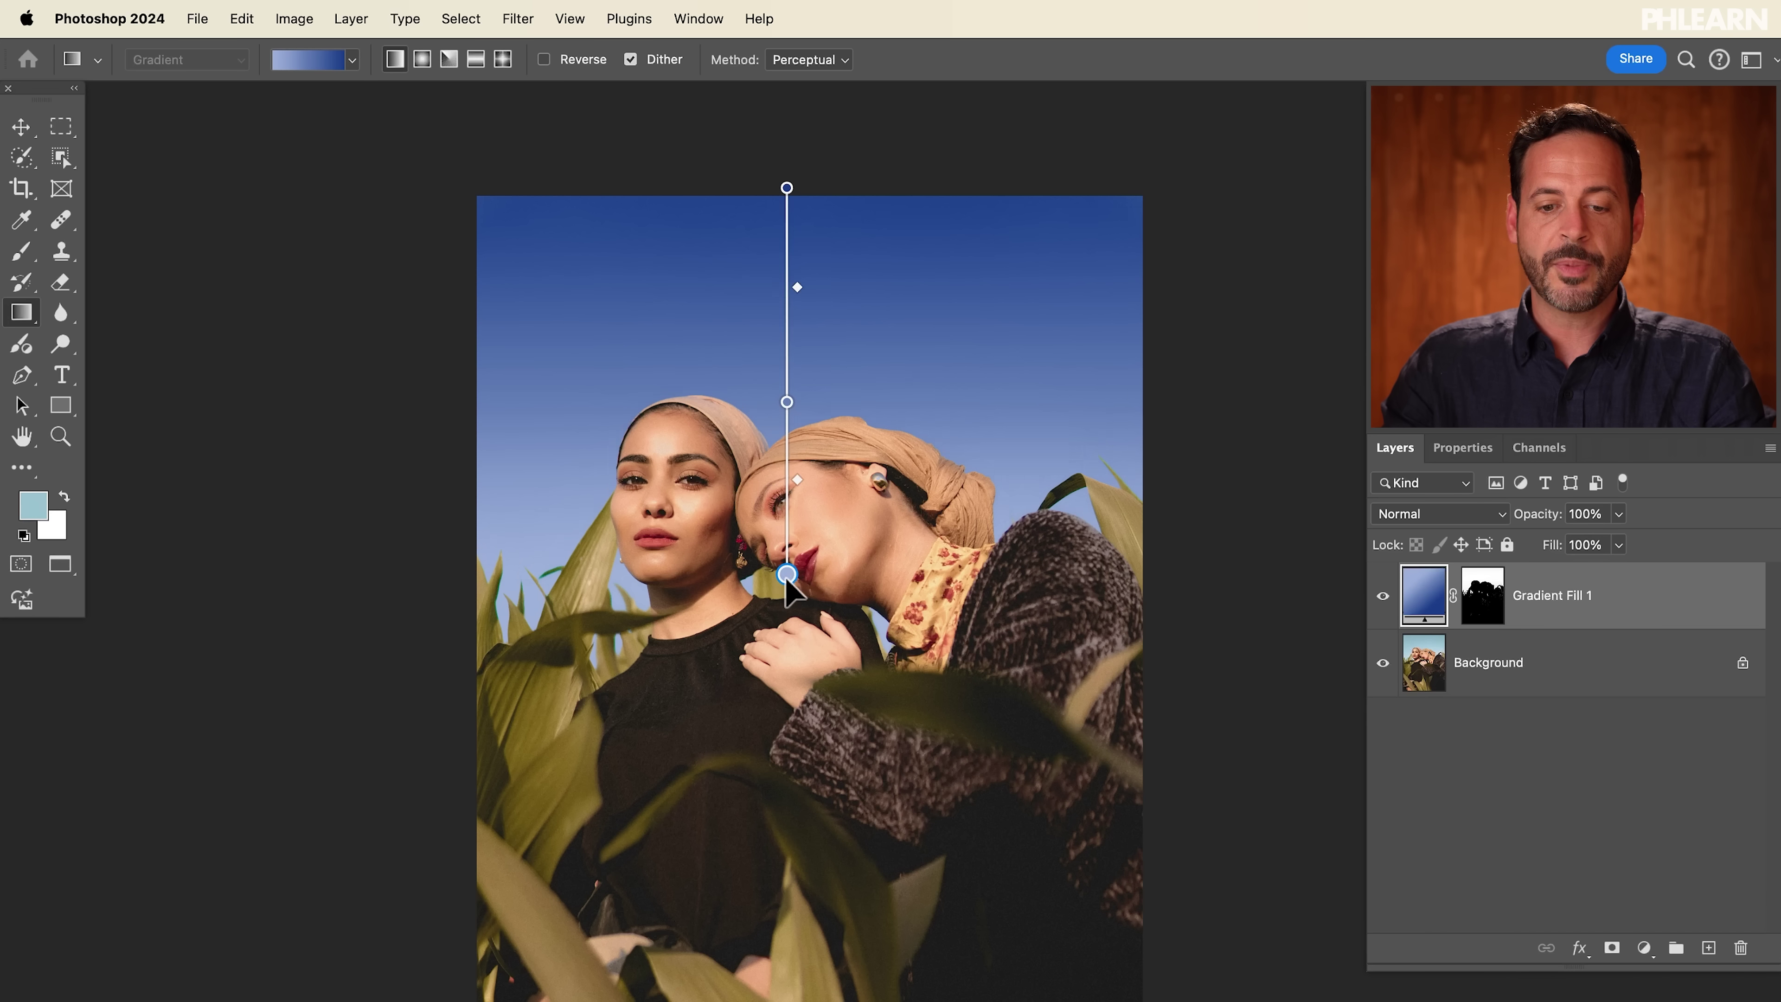
{"action": "left_click_drag", "start_coordinate": [757, 659], "coordinate": [779, 577]}
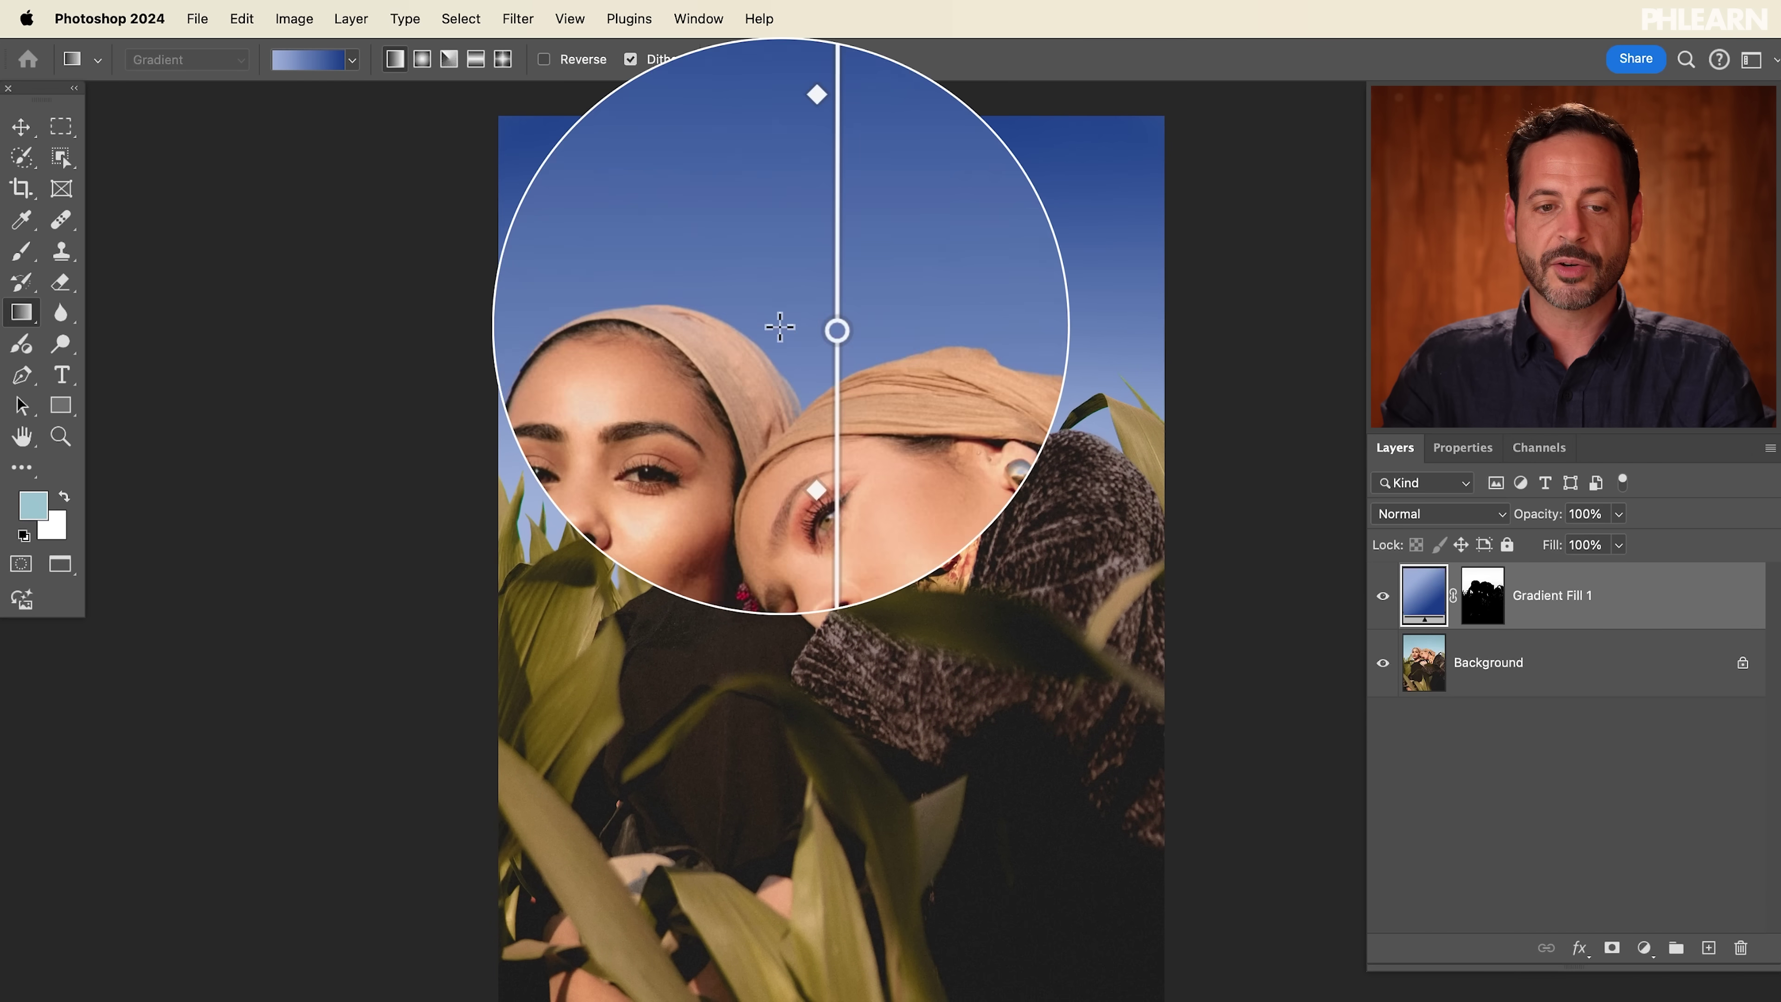
Step: Try several Blues gradient presets on the sky fill and leave the bright blue-to-purple preset applied
{"action": "left_click", "coordinate": [352, 60]}
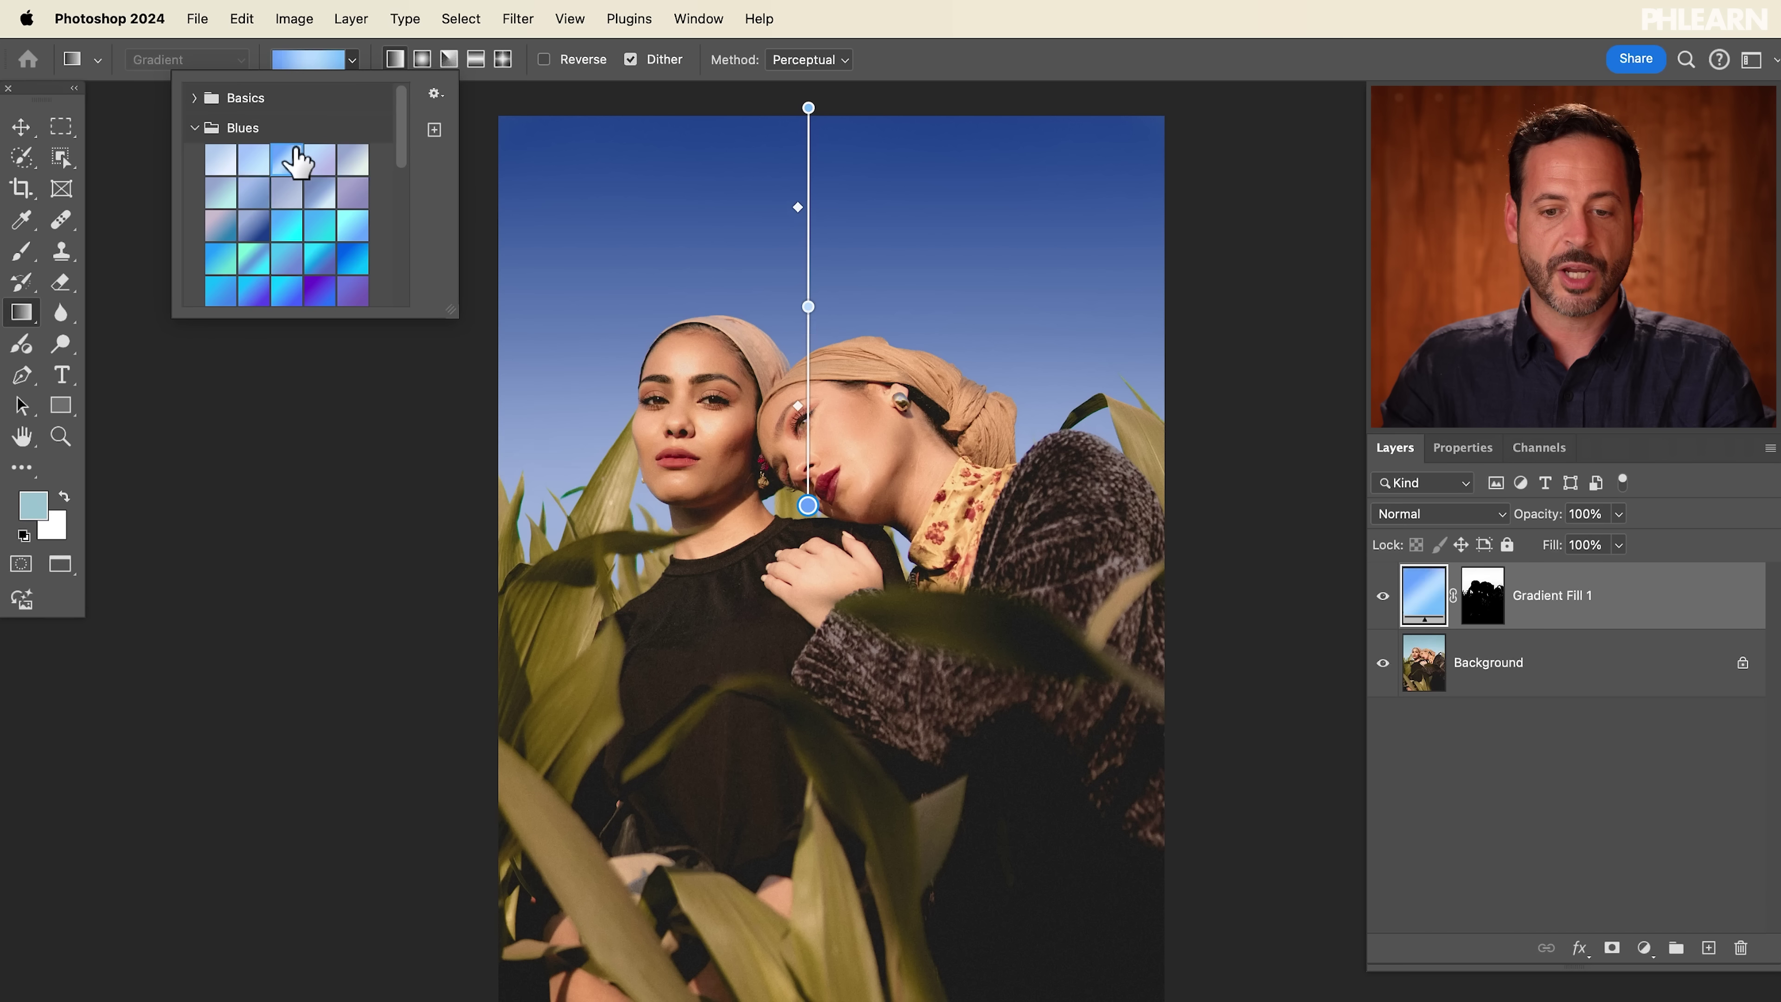
{"action": "left_click", "coordinate": [329, 161]}
{"action": "left_click", "coordinate": [318, 230]}
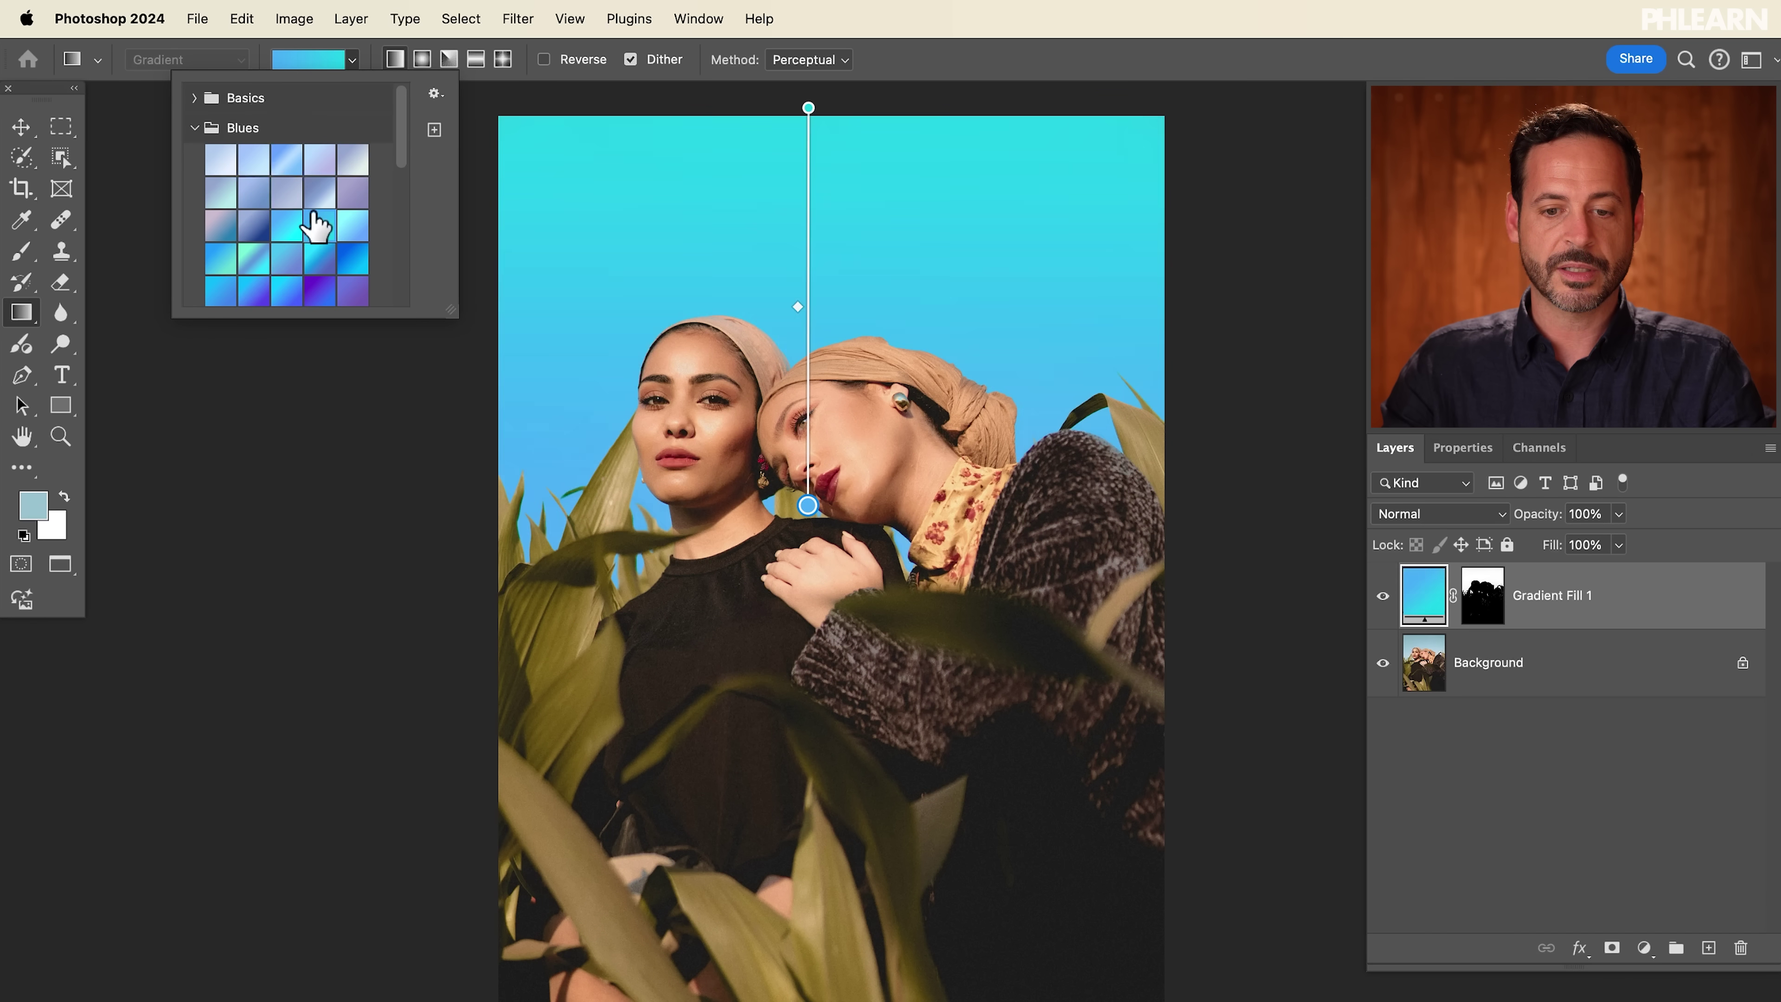
{"action": "left_click", "coordinate": [239, 231]}
{"action": "left_click", "coordinate": [226, 269]}
{"action": "left_click", "coordinate": [258, 282]}
{"action": "left_click", "coordinate": [286, 287]}
{"action": "left_click", "coordinate": [317, 285]}
{"action": "left_click", "coordinate": [282, 258]}
{"action": "left_click", "coordinate": [320, 293]}
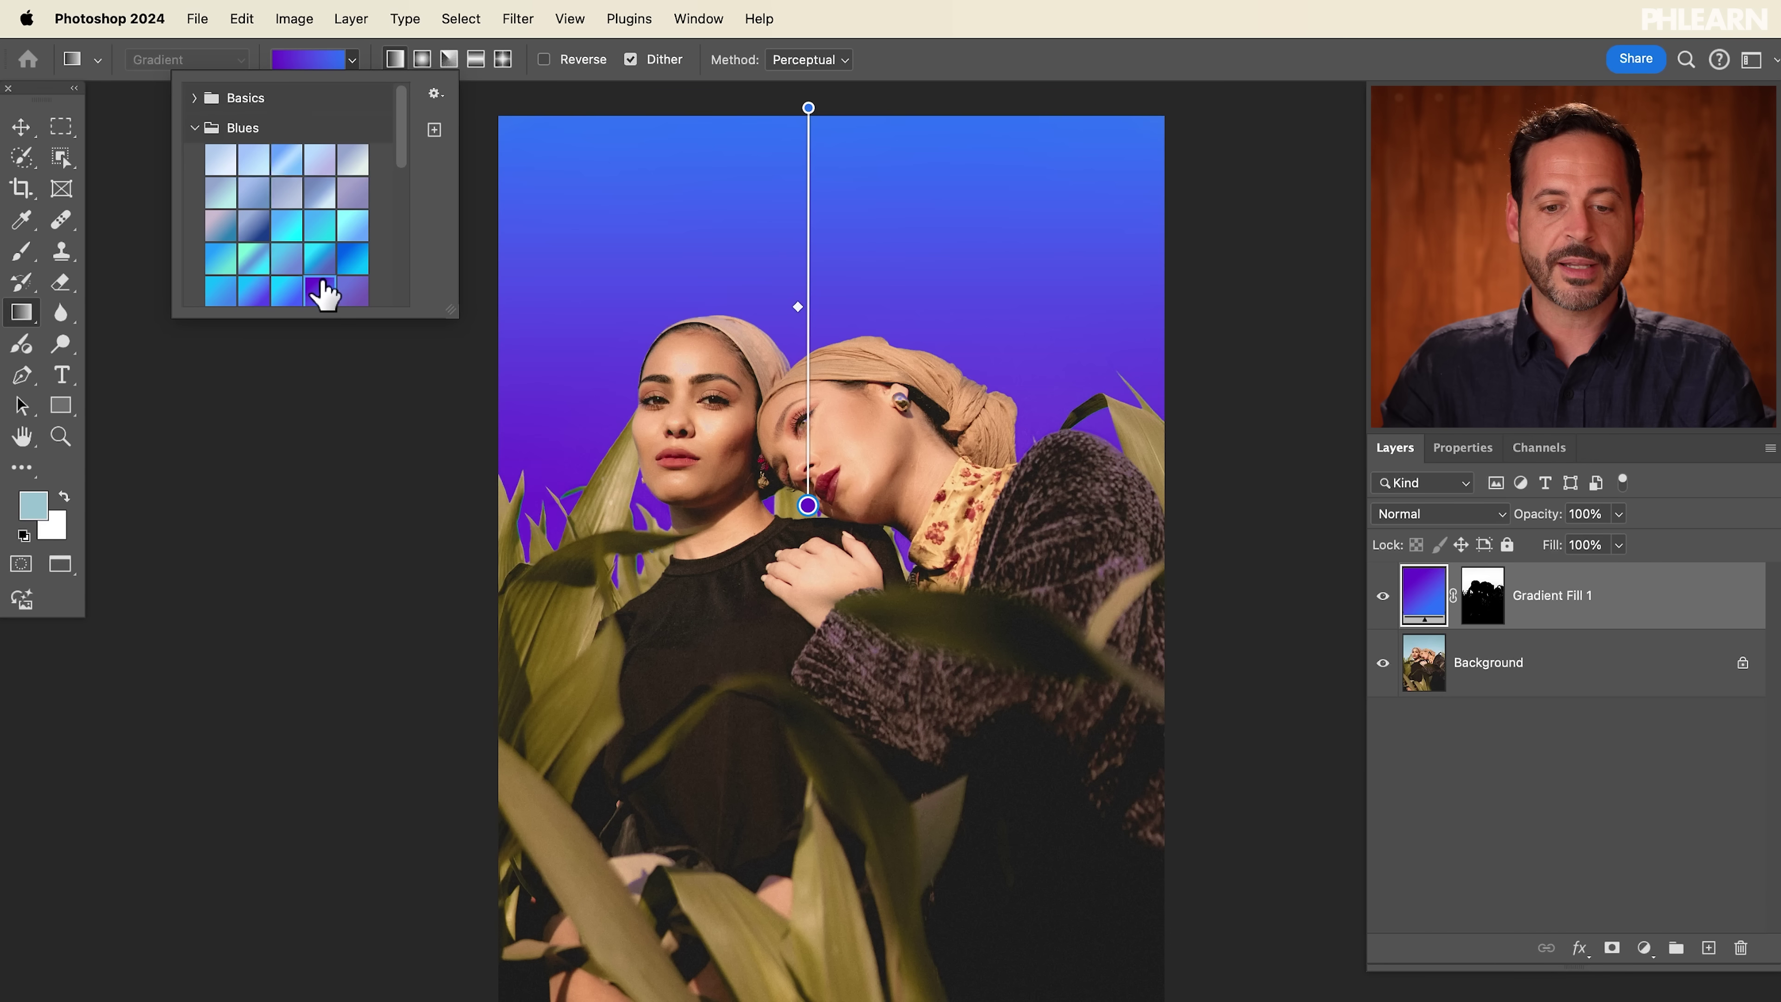
{"action": "left_click", "coordinate": [660, 106]}
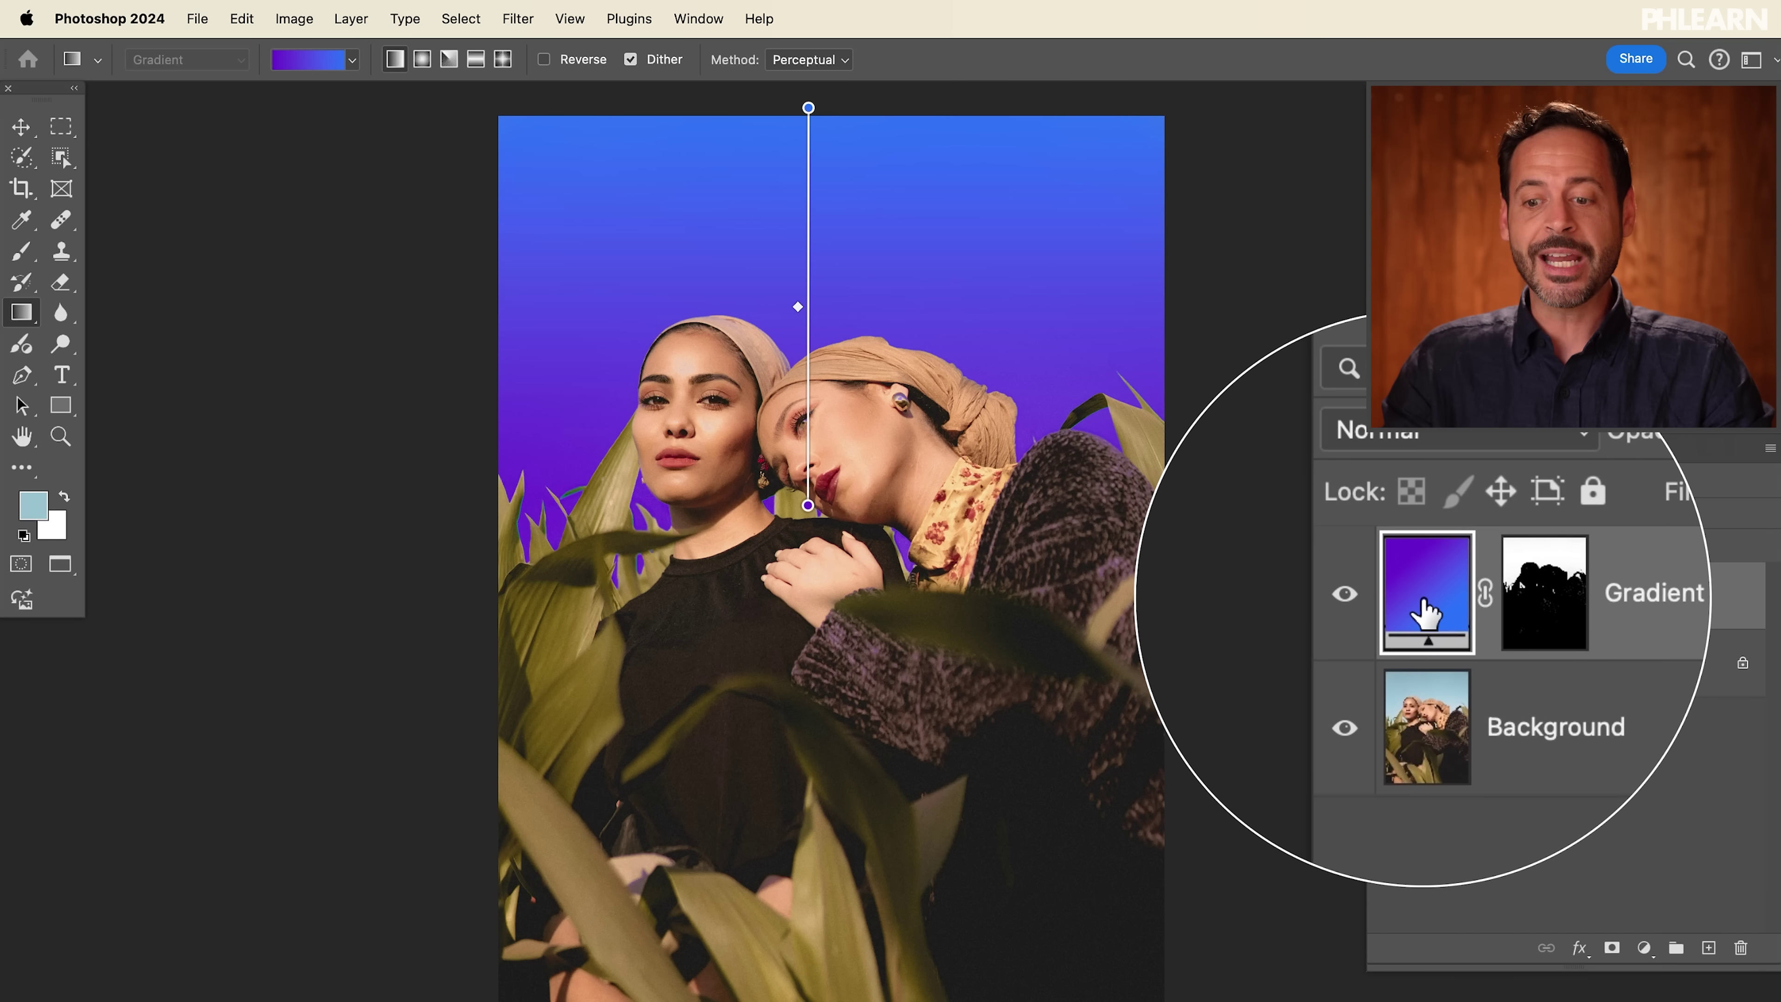
Step: Set the gradient fill layer's blend mode to Overlay and toggle its visibility to compare with the original sky
{"action": "left_click", "coordinate": [1421, 520]}
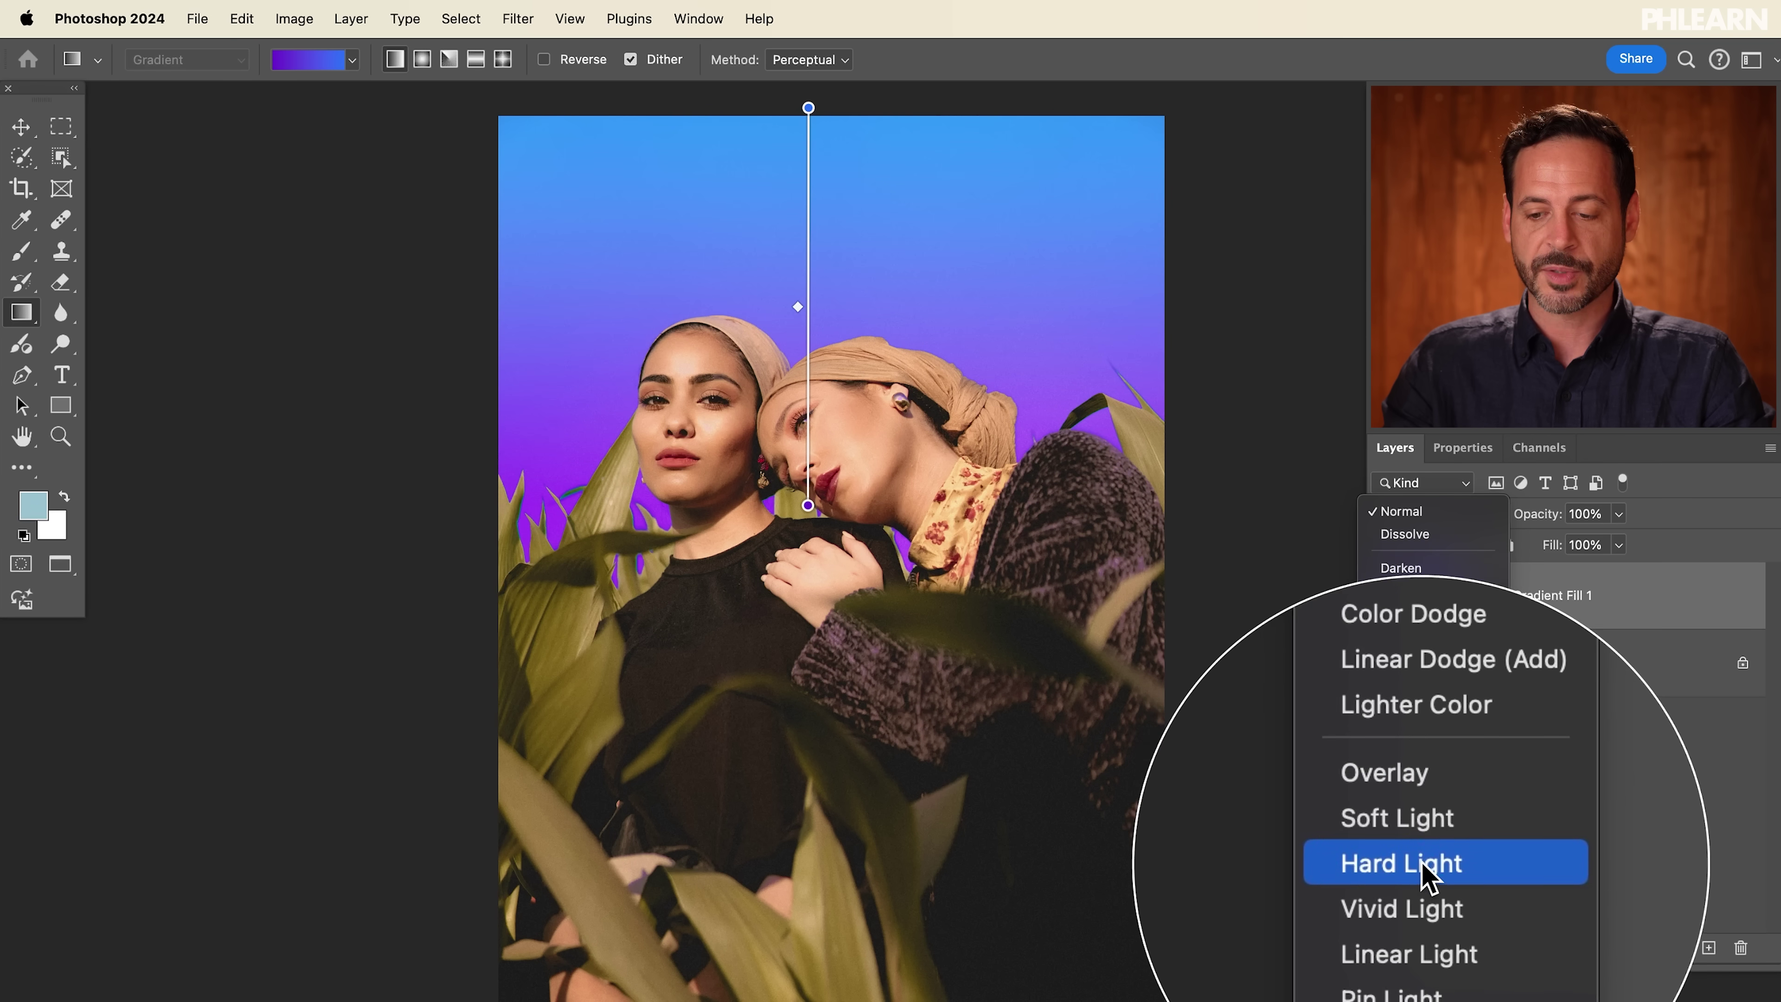
{"action": "left_click", "coordinate": [1439, 815]}
{"action": "left_click", "coordinate": [1382, 593]}
{"action": "left_click", "coordinate": [1382, 594]}
{"action": "left_click", "coordinate": [1384, 597]}
{"action": "left_click", "coordinate": [1386, 599]}
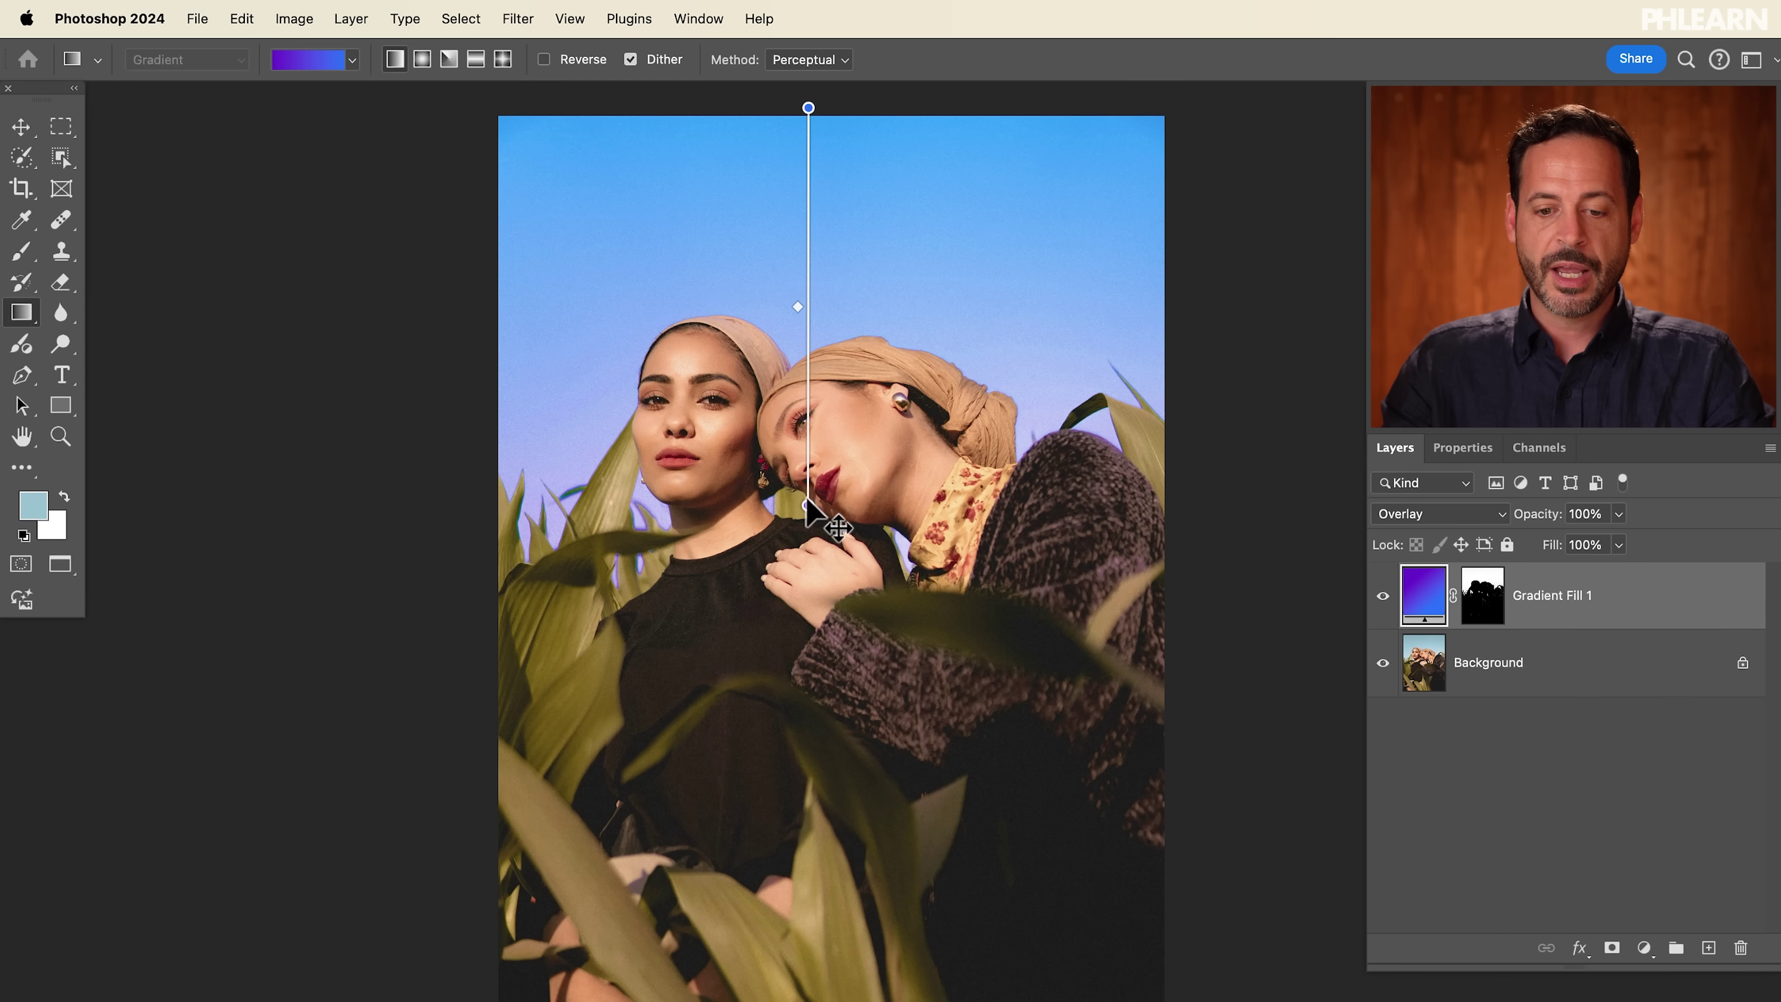
Step: Rotate the gradient to run vertically, with the purple end at the image's top edge and the blue end at the women's hands
{"action": "left_click_drag", "start_coordinate": [761, 449], "coordinate": [603, 302]}
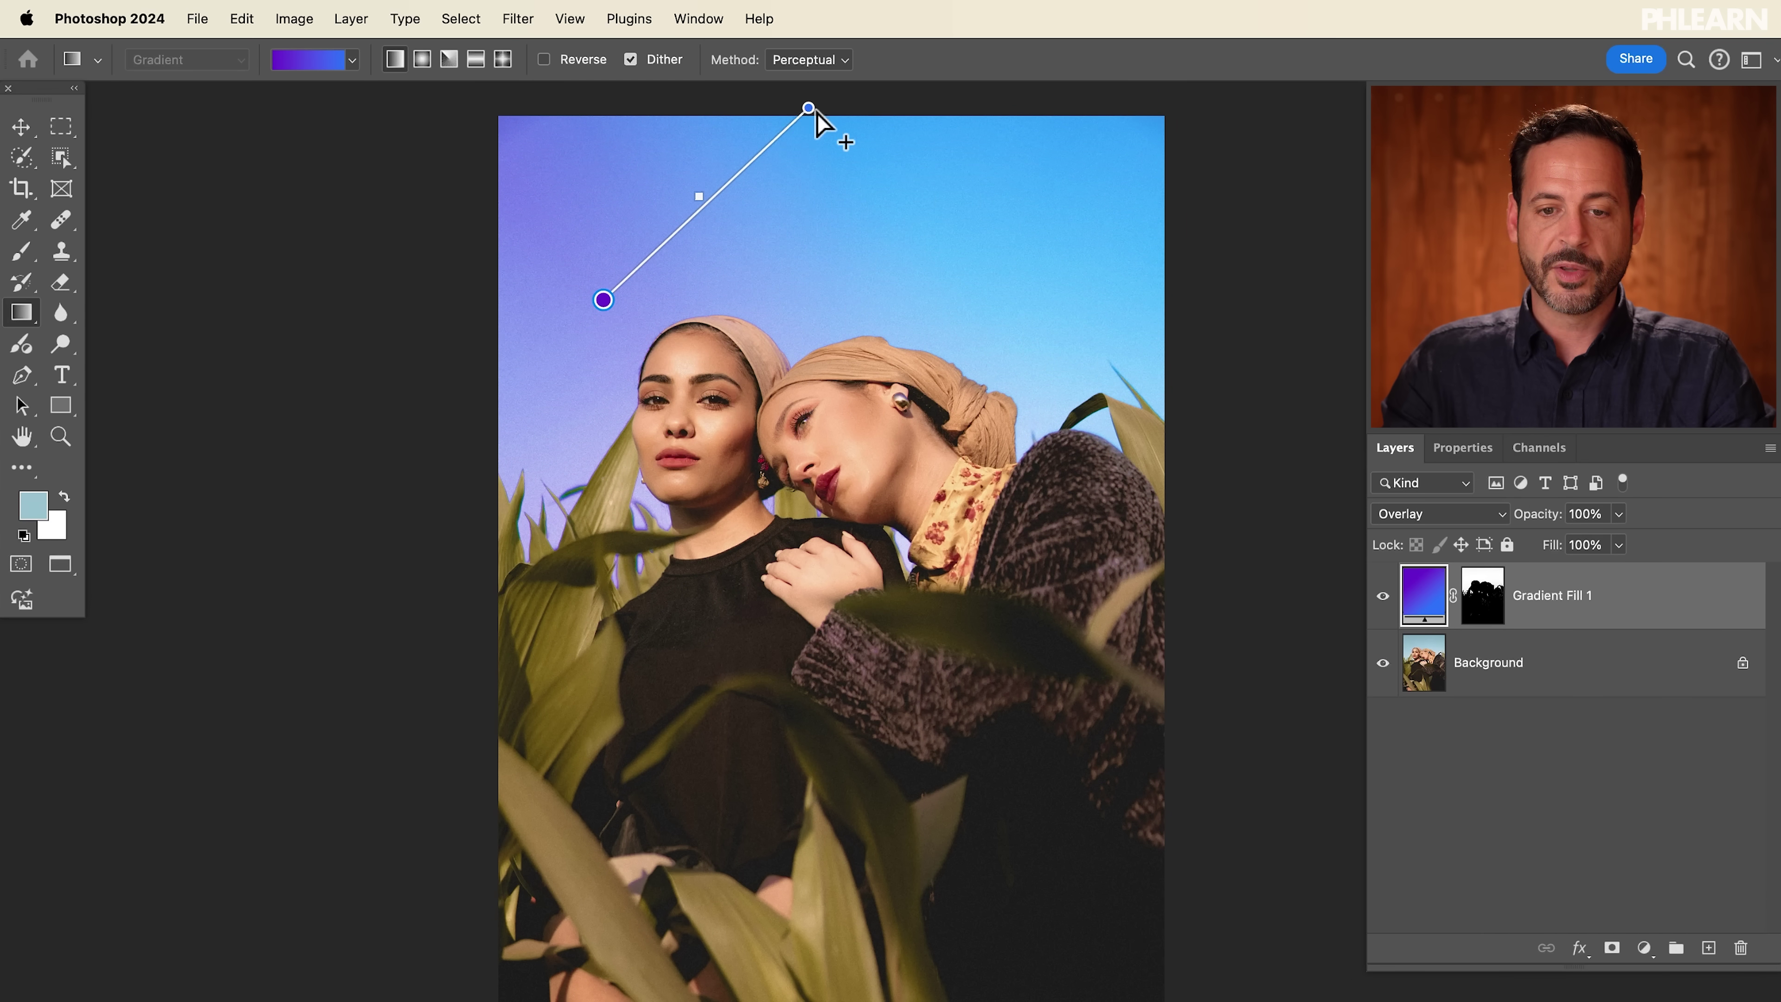
{"action": "left_click_drag", "start_coordinate": [809, 107], "coordinate": [905, 330]}
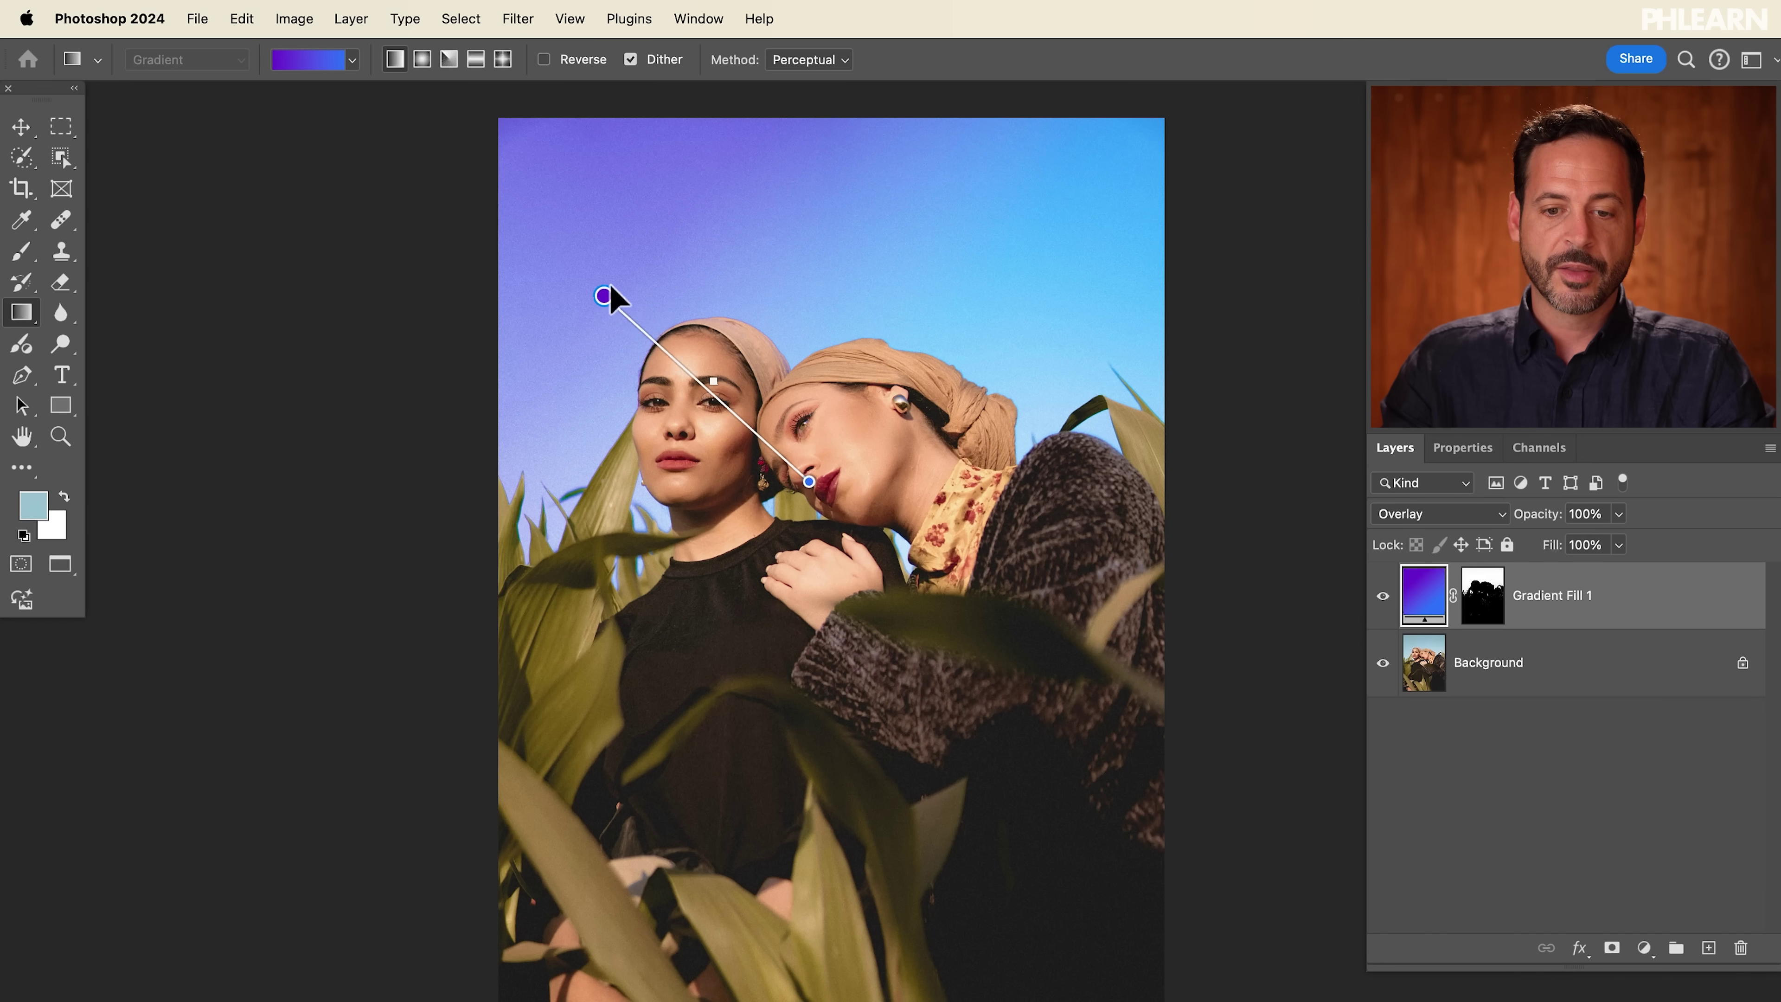
{"action": "left_click_drag", "start_coordinate": [605, 294], "coordinate": [818, 139]}
{"action": "left_click", "coordinate": [808, 483]}
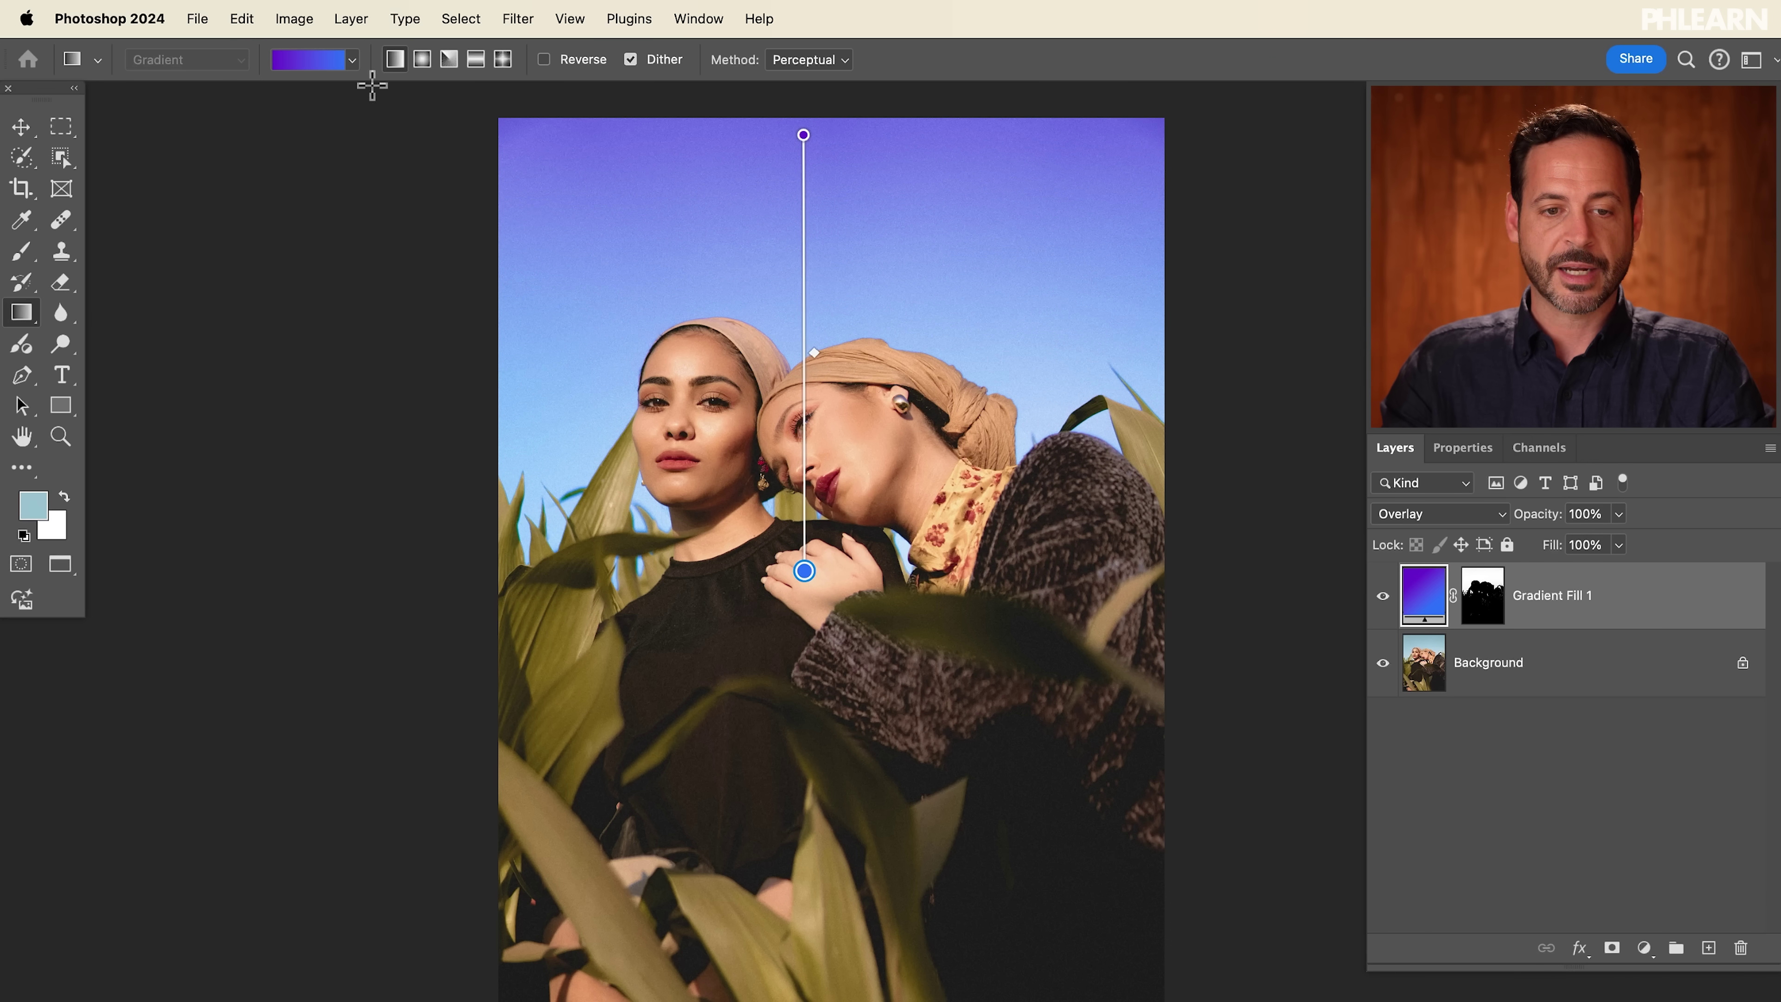
Step: Apply the magenta-to-blue preset from the Purples group and shorten the gradient's blue end up to the woman's shoulder
{"action": "left_click", "coordinate": [352, 60]}
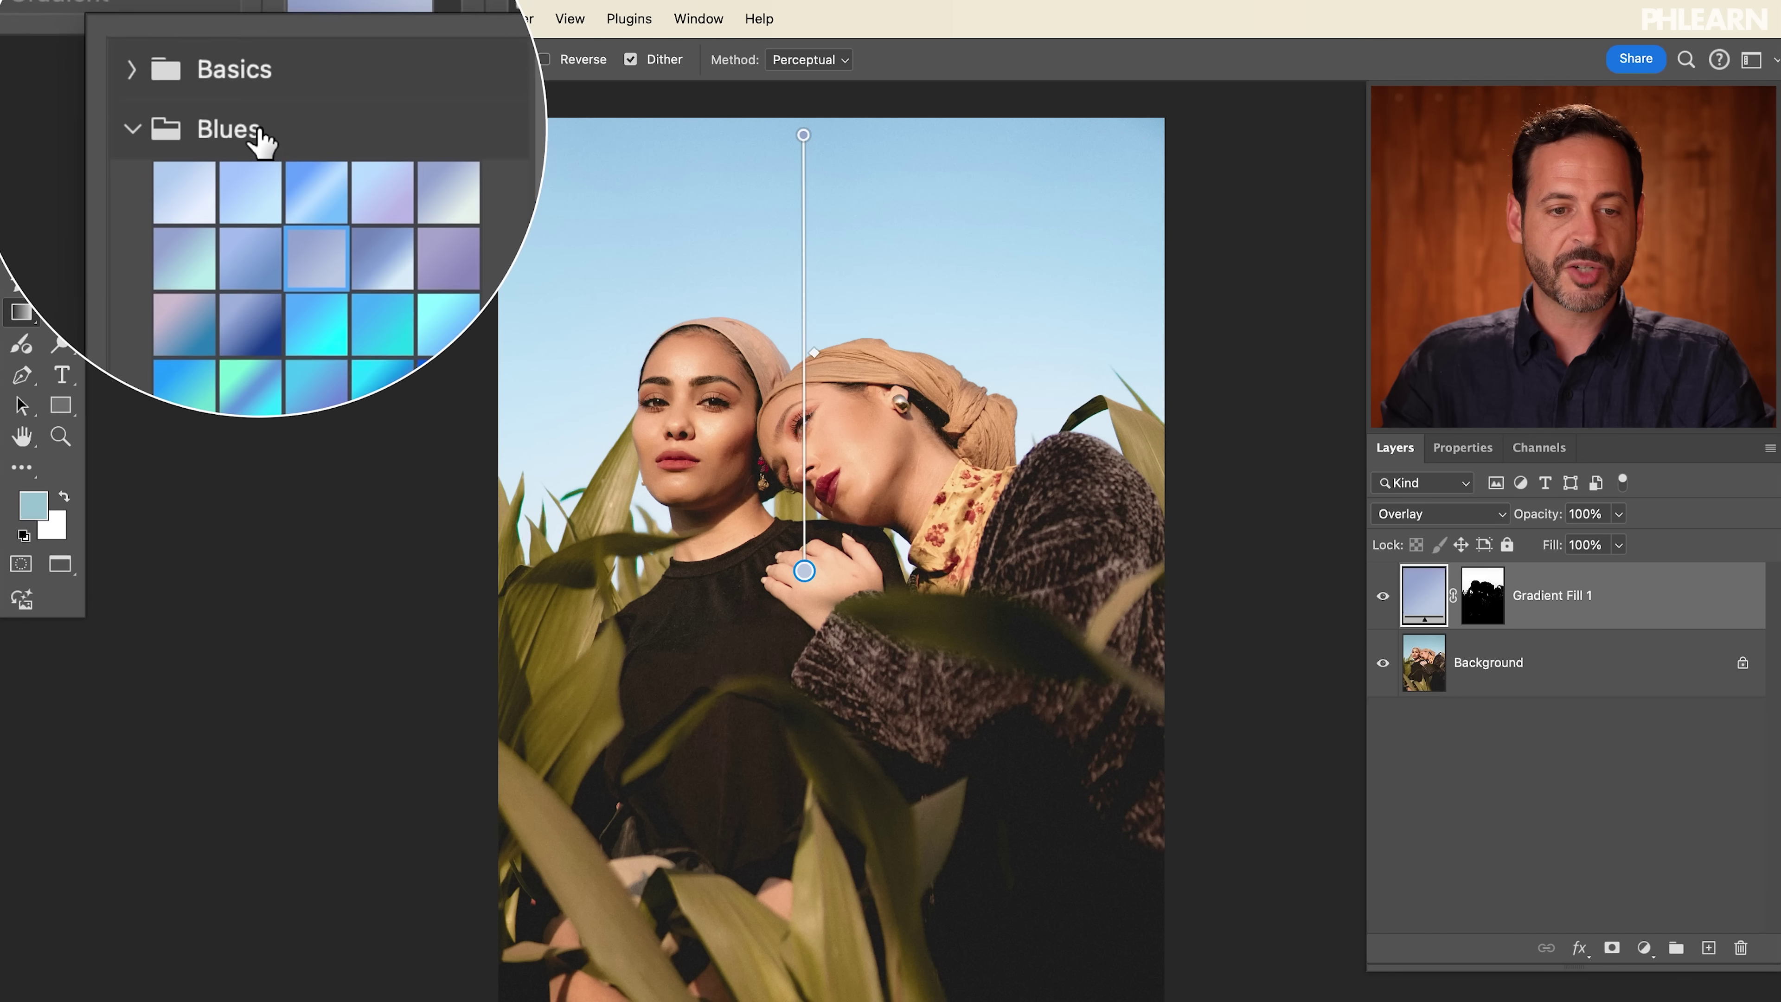
{"action": "left_click", "coordinate": [195, 127]}
{"action": "left_click", "coordinate": [197, 167]}
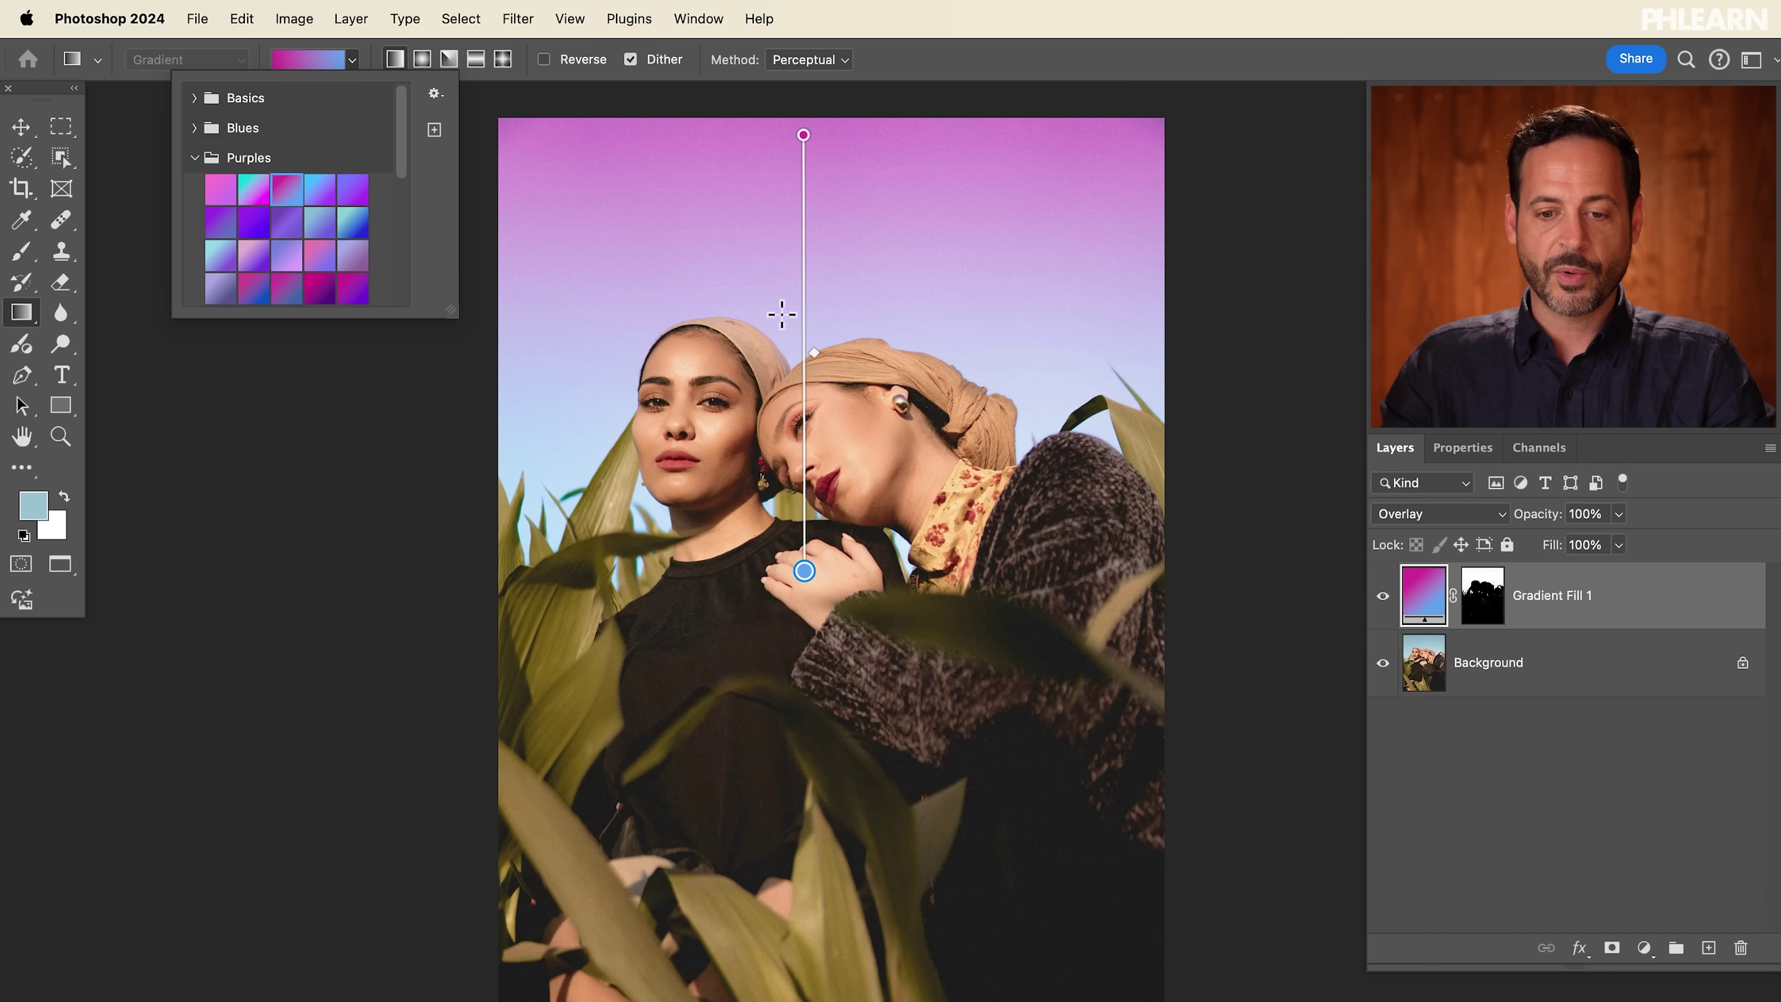
{"action": "left_click_drag", "start_coordinate": [804, 568], "coordinate": [791, 523]}
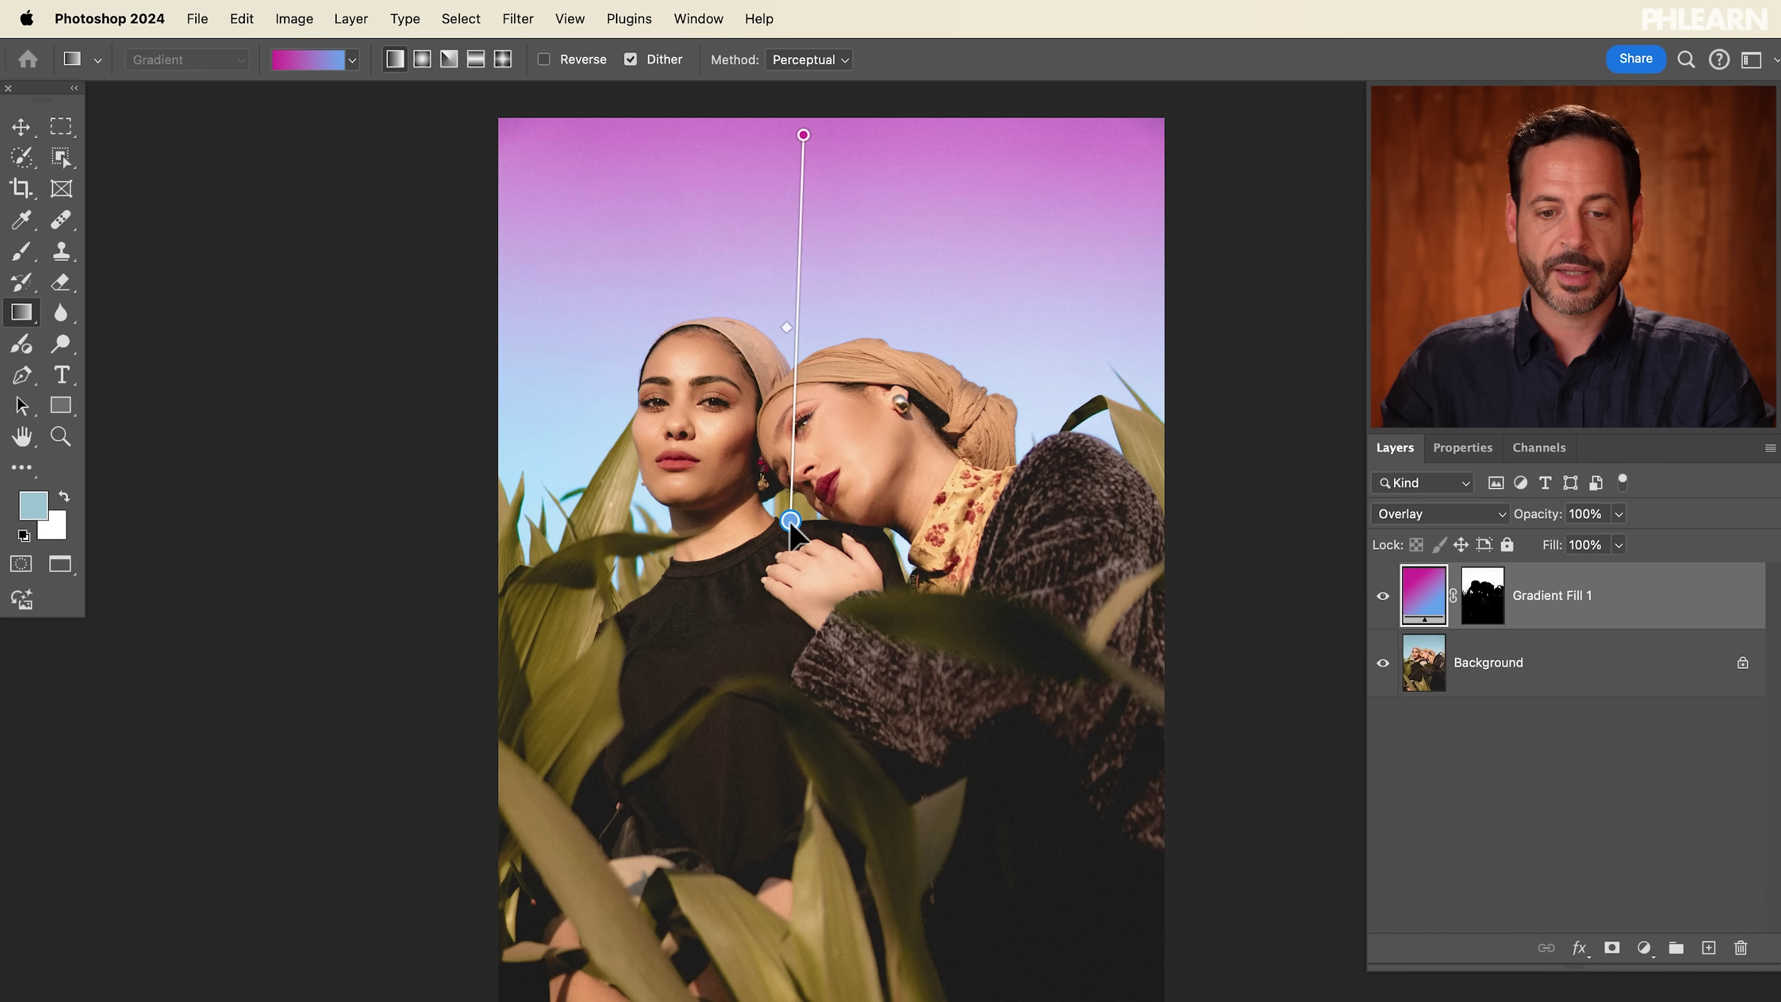
Step: Recolor the gradient's magenta stop by trying tan and the woman's lip color, settling on olive #927f35
{"action": "double_click", "coordinate": [803, 133]}
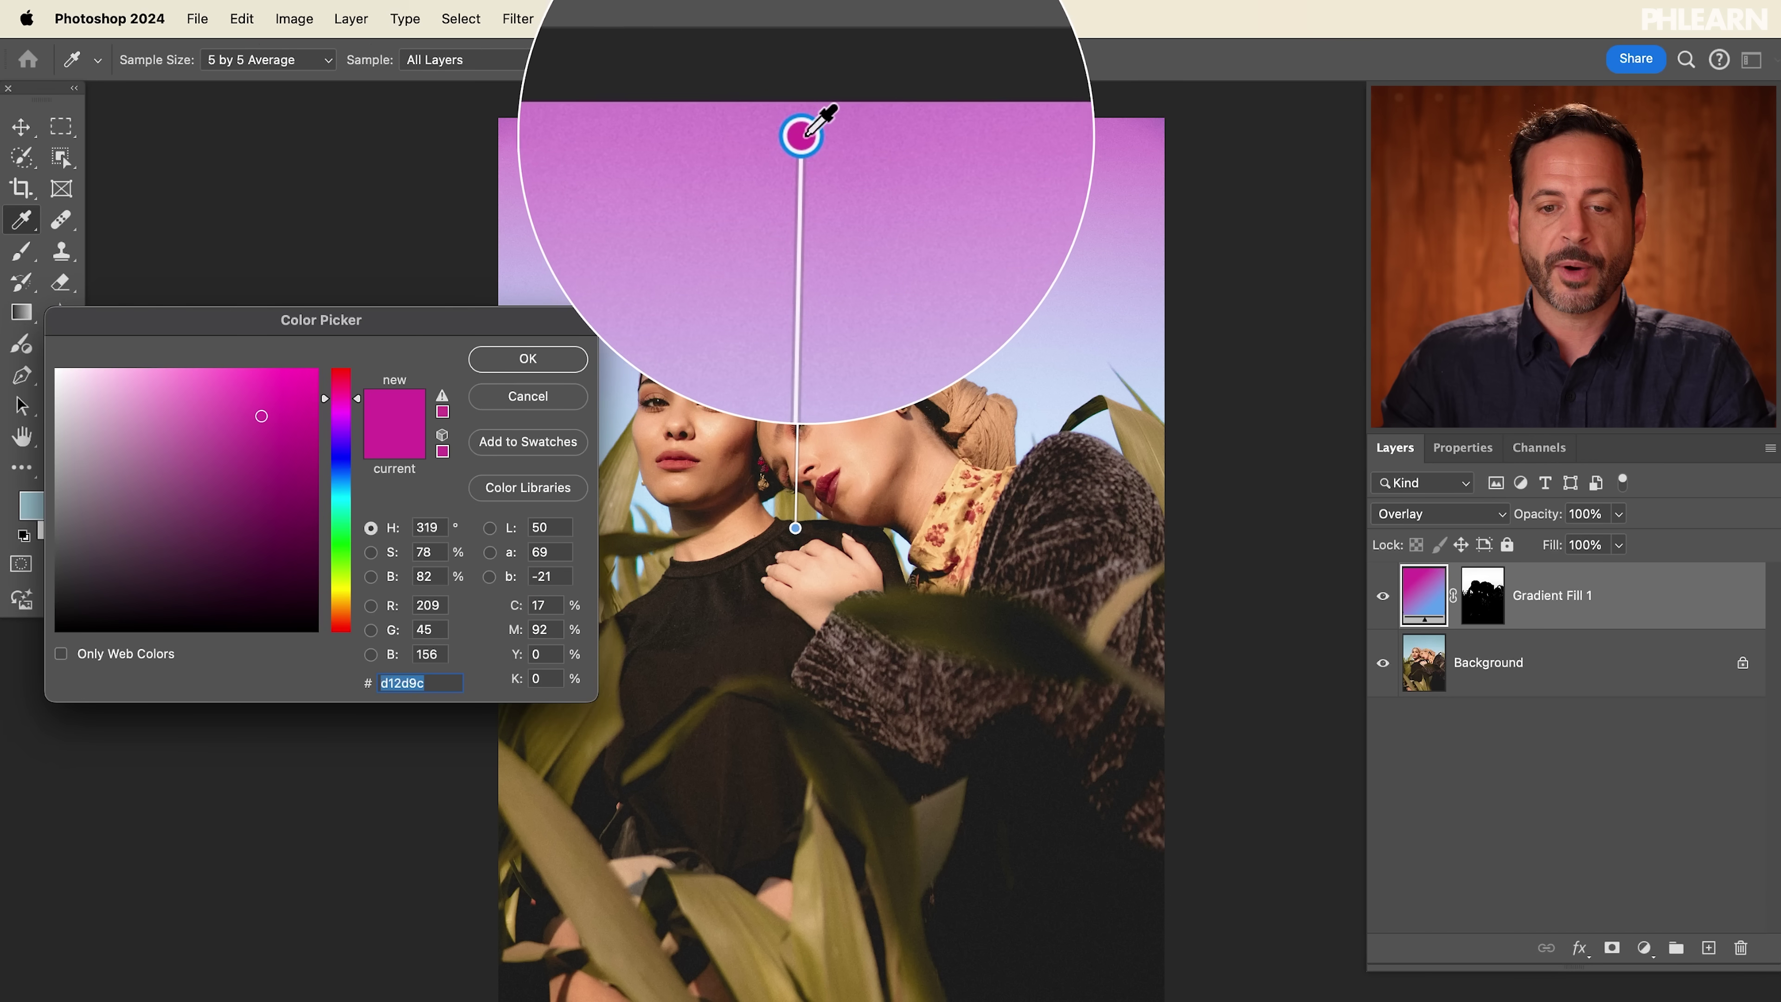
{"action": "mouse_move", "coordinate": [258, 424]}
{"action": "left_mouse_down"}
{"action": "mouse_move", "coordinate": [155, 422]}
{"action": "mouse_move", "coordinate": [199, 409]}
{"action": "mouse_move", "coordinate": [166, 387]}
{"action": "left_mouse_up"}
{"action": "left_click_drag", "start_coordinate": [344, 449], "coordinate": [336, 602]}
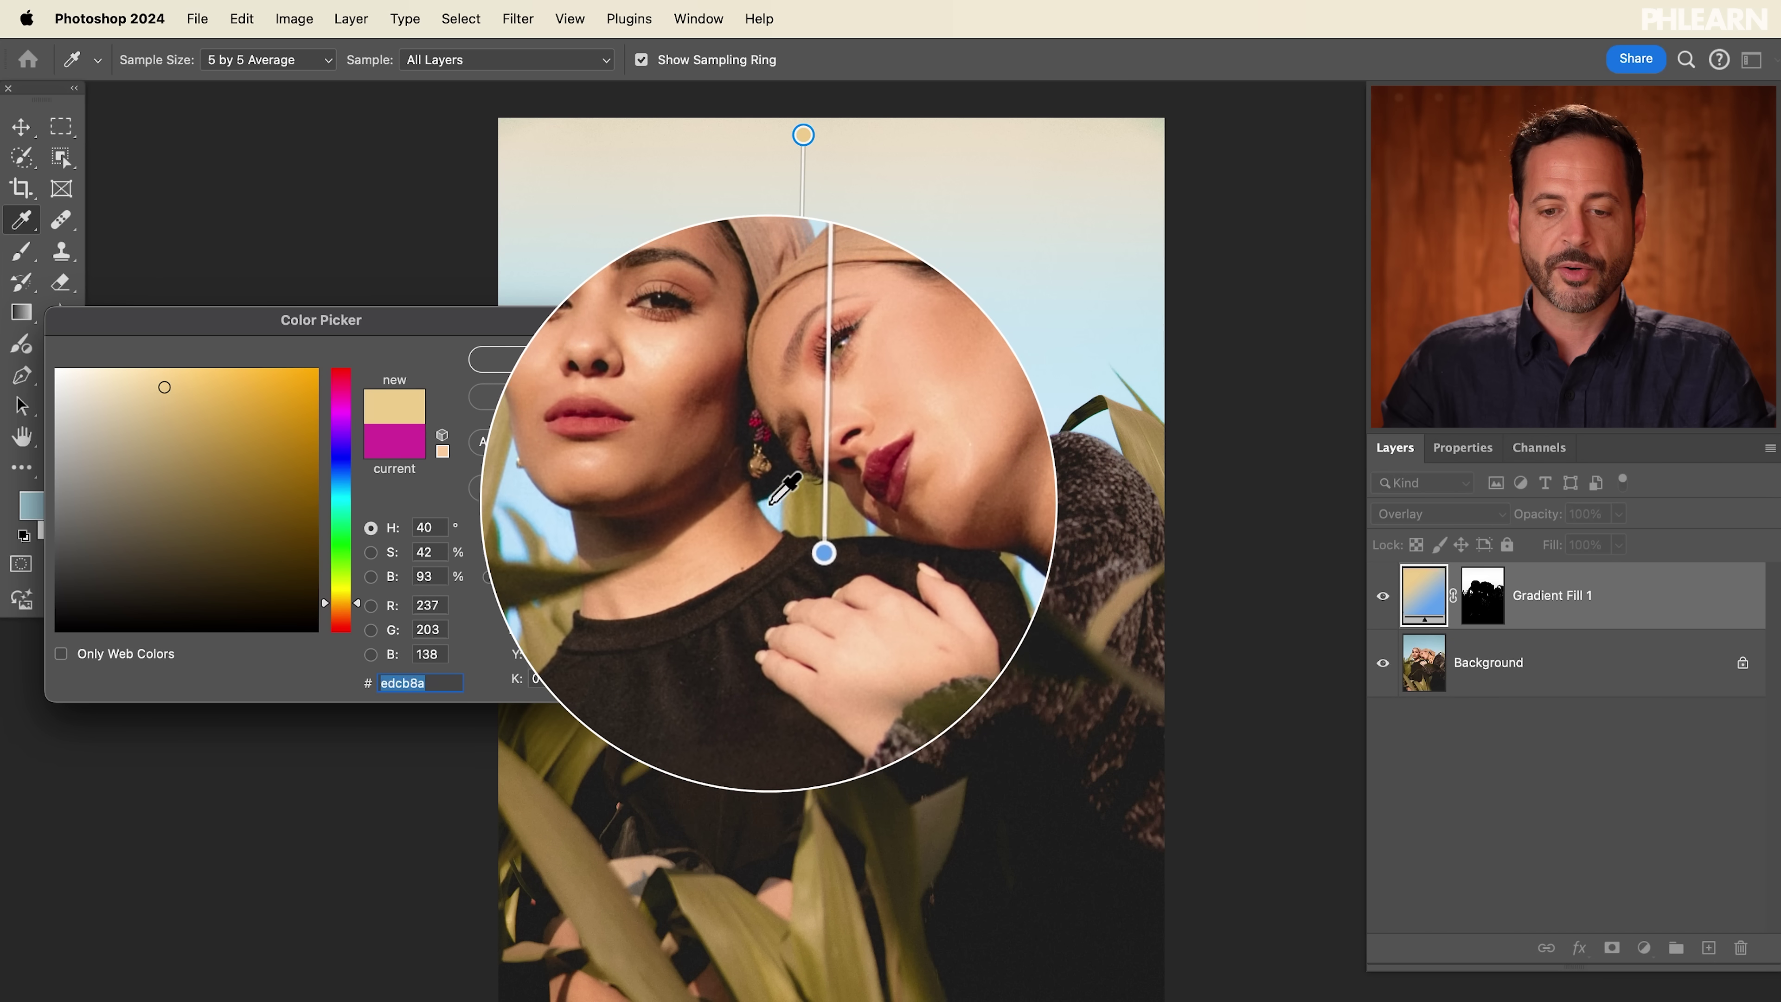
{"action": "left_click", "coordinate": [671, 462]}
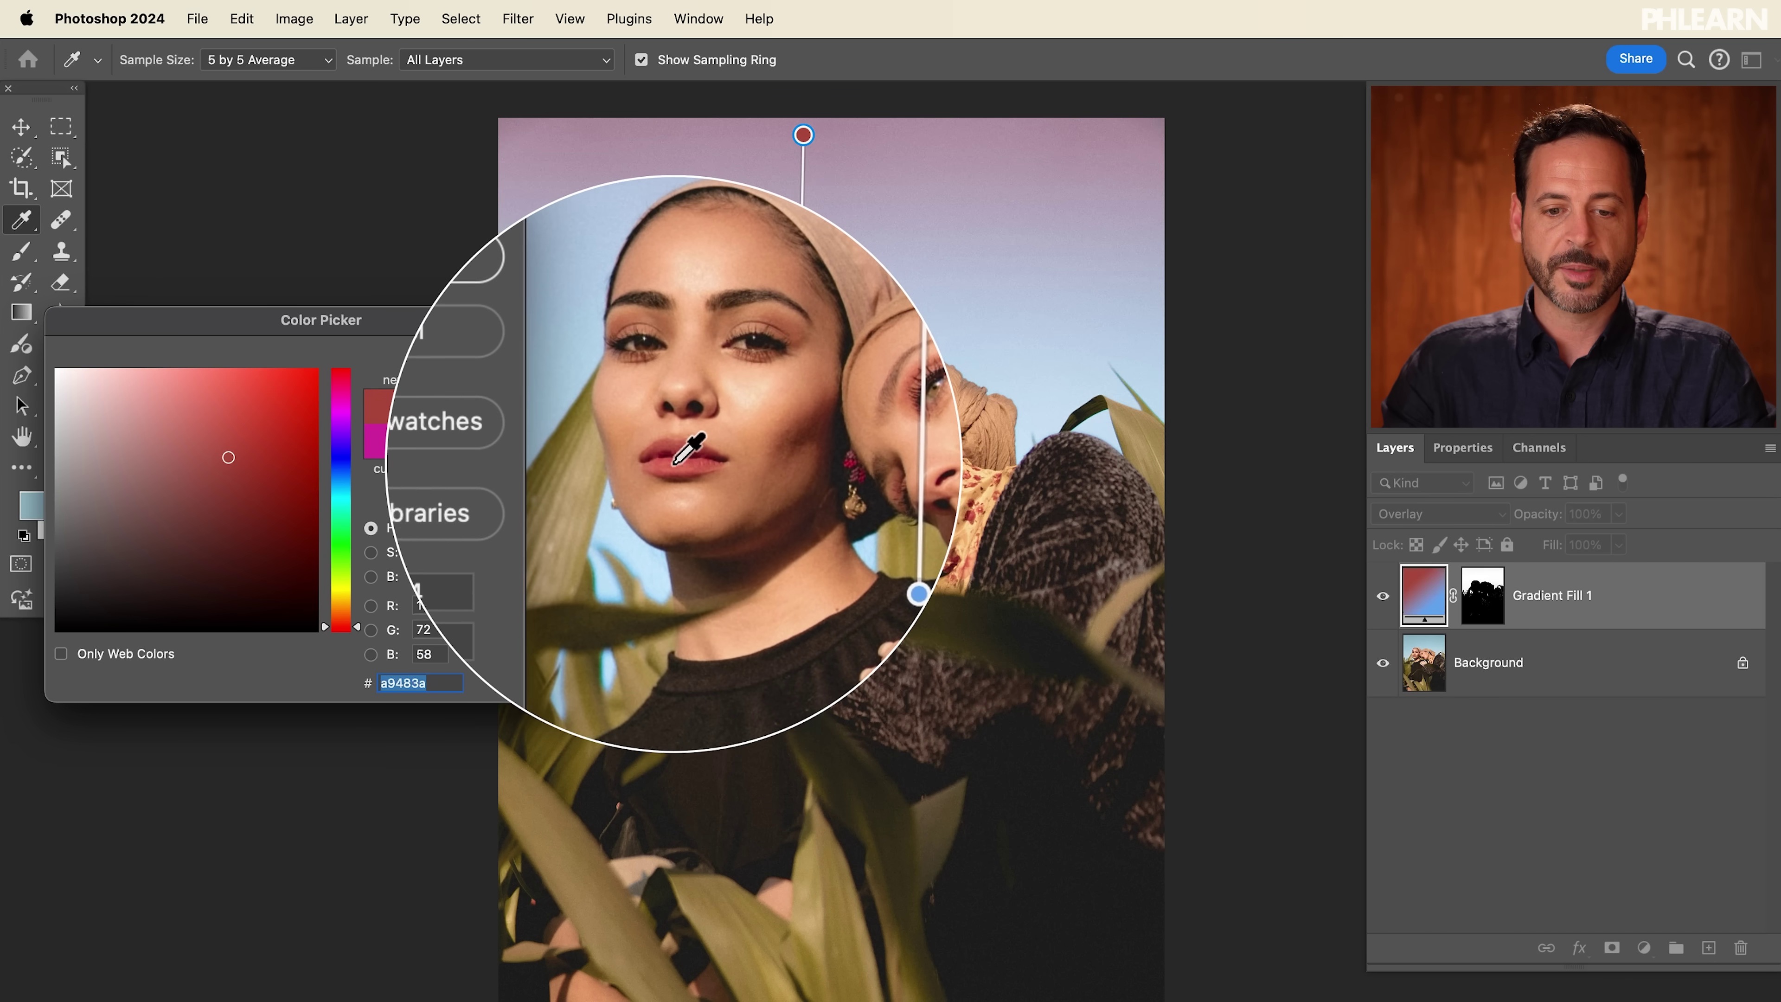
{"action": "left_click_drag", "start_coordinate": [335, 575], "coordinate": [363, 609]}
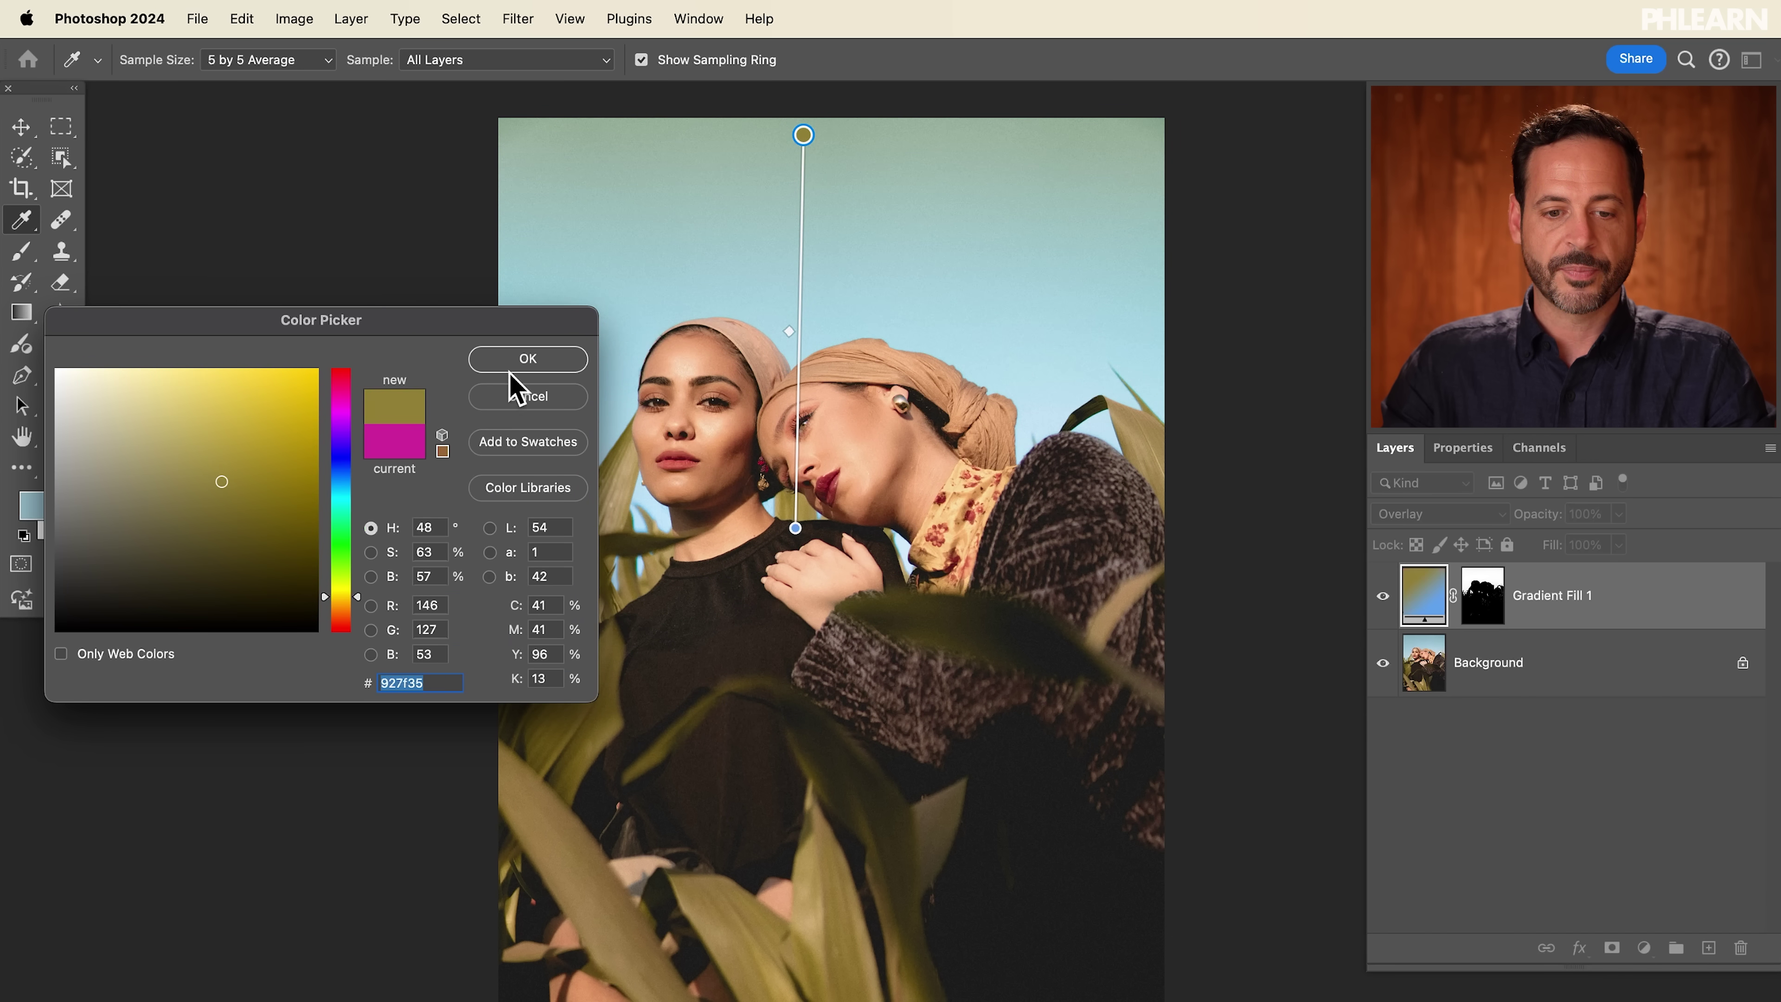
{"action": "left_click", "coordinate": [526, 359]}
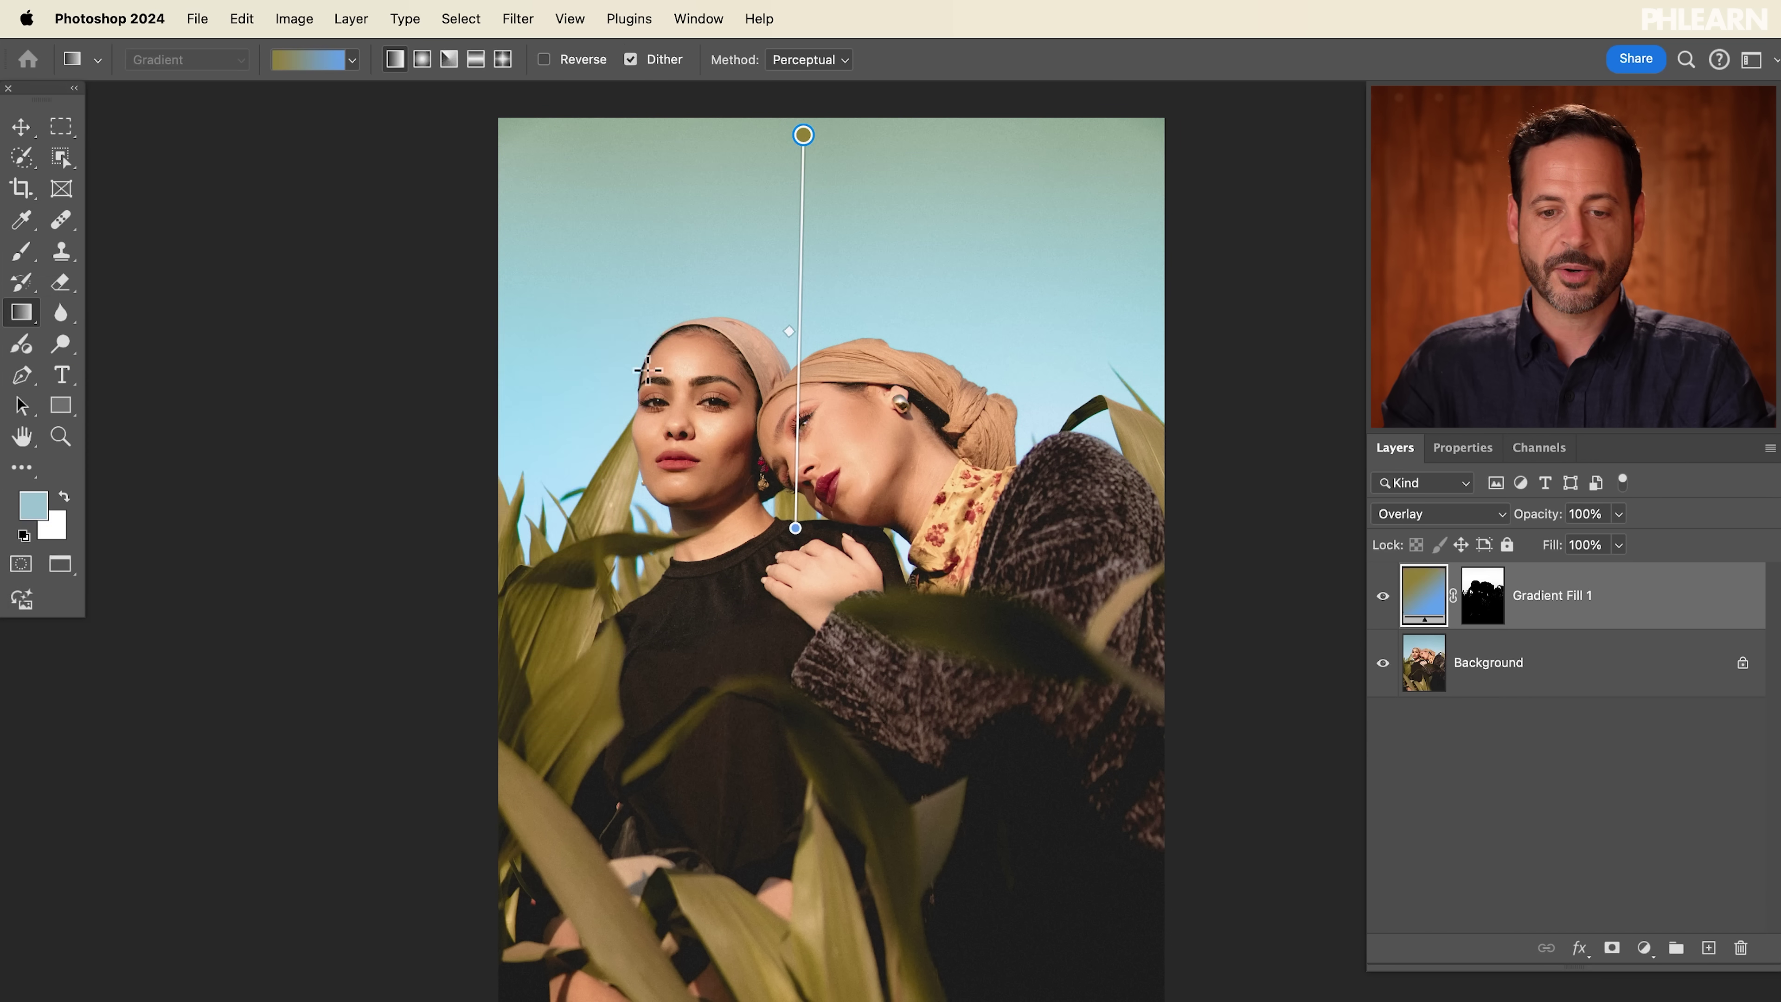
Step: Lighten the gradient's olive stop to a soft yellow and toggle the fill layer's visibility to compare the sky
{"action": "double_click", "coordinate": [803, 134]}
{"action": "left_click_drag", "start_coordinate": [216, 444], "coordinate": [179, 398]}
{"action": "left_click", "coordinate": [531, 361]}
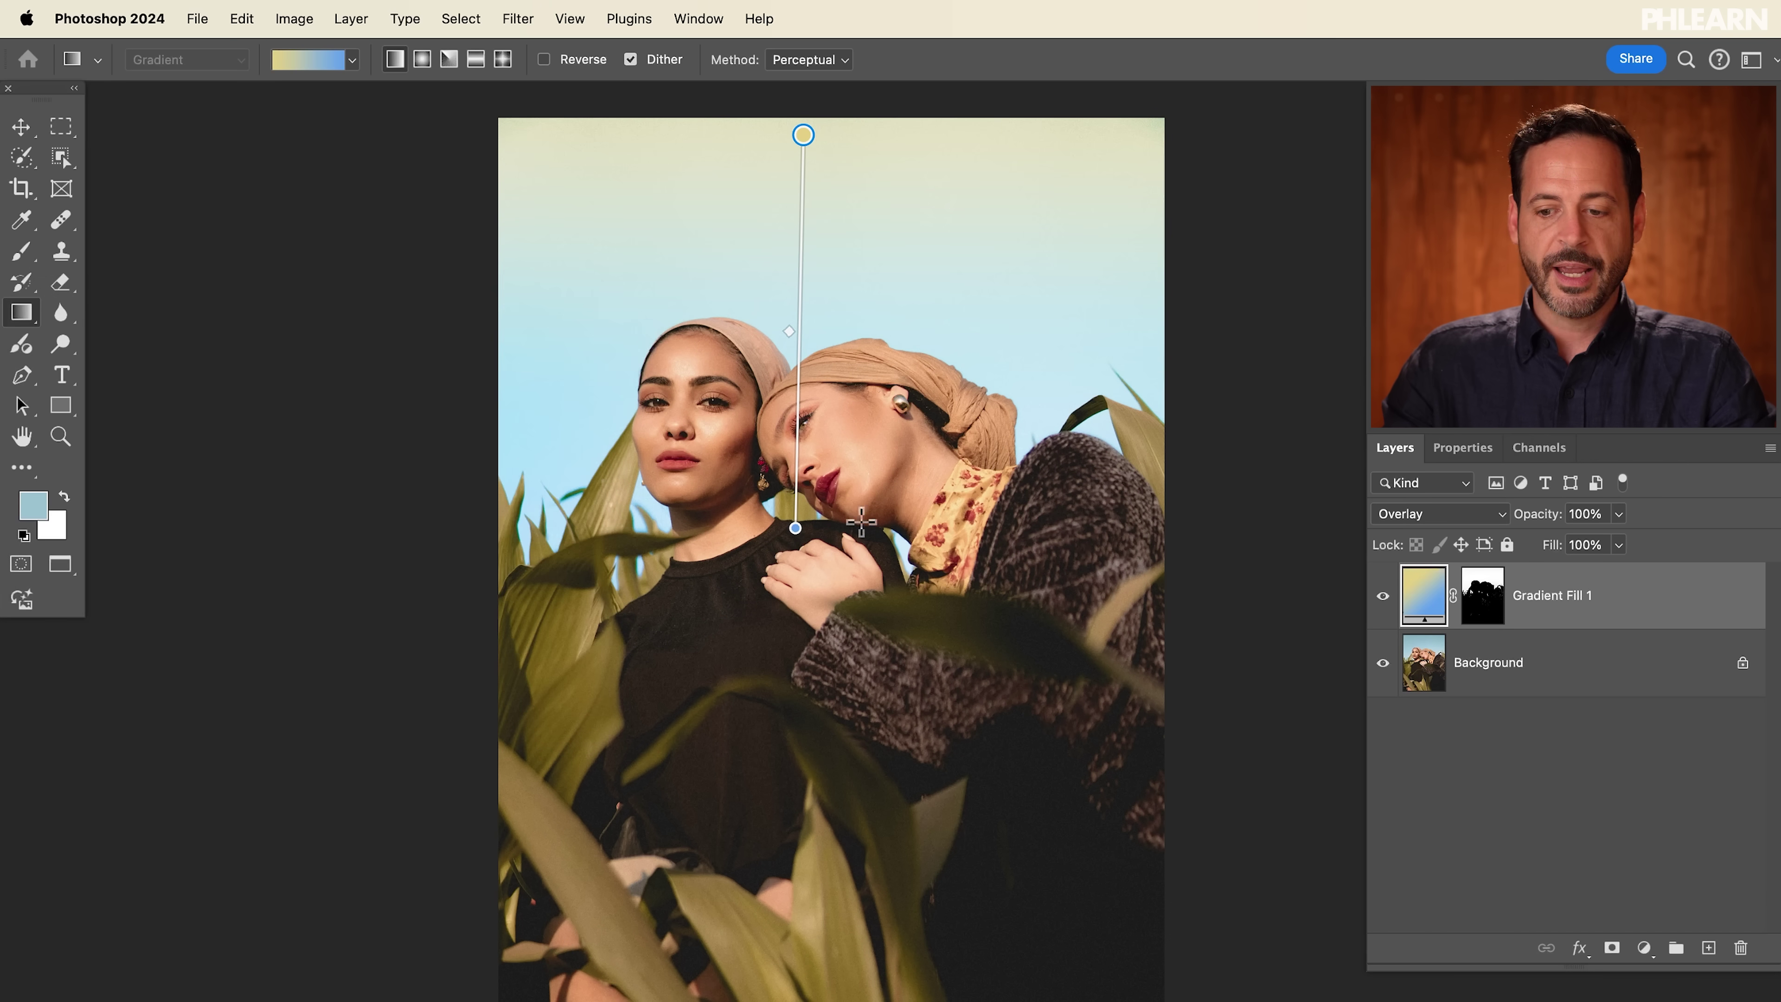
{"action": "left_click", "coordinate": [1382, 596]}
{"action": "left_click", "coordinate": [1383, 595]}
{"action": "left_click", "coordinate": [1383, 596]}
{"action": "left_click", "coordinate": [1383, 596]}
{"action": "left_click", "coordinate": [1382, 595]}
{"action": "left_click", "coordinate": [1383, 596]}
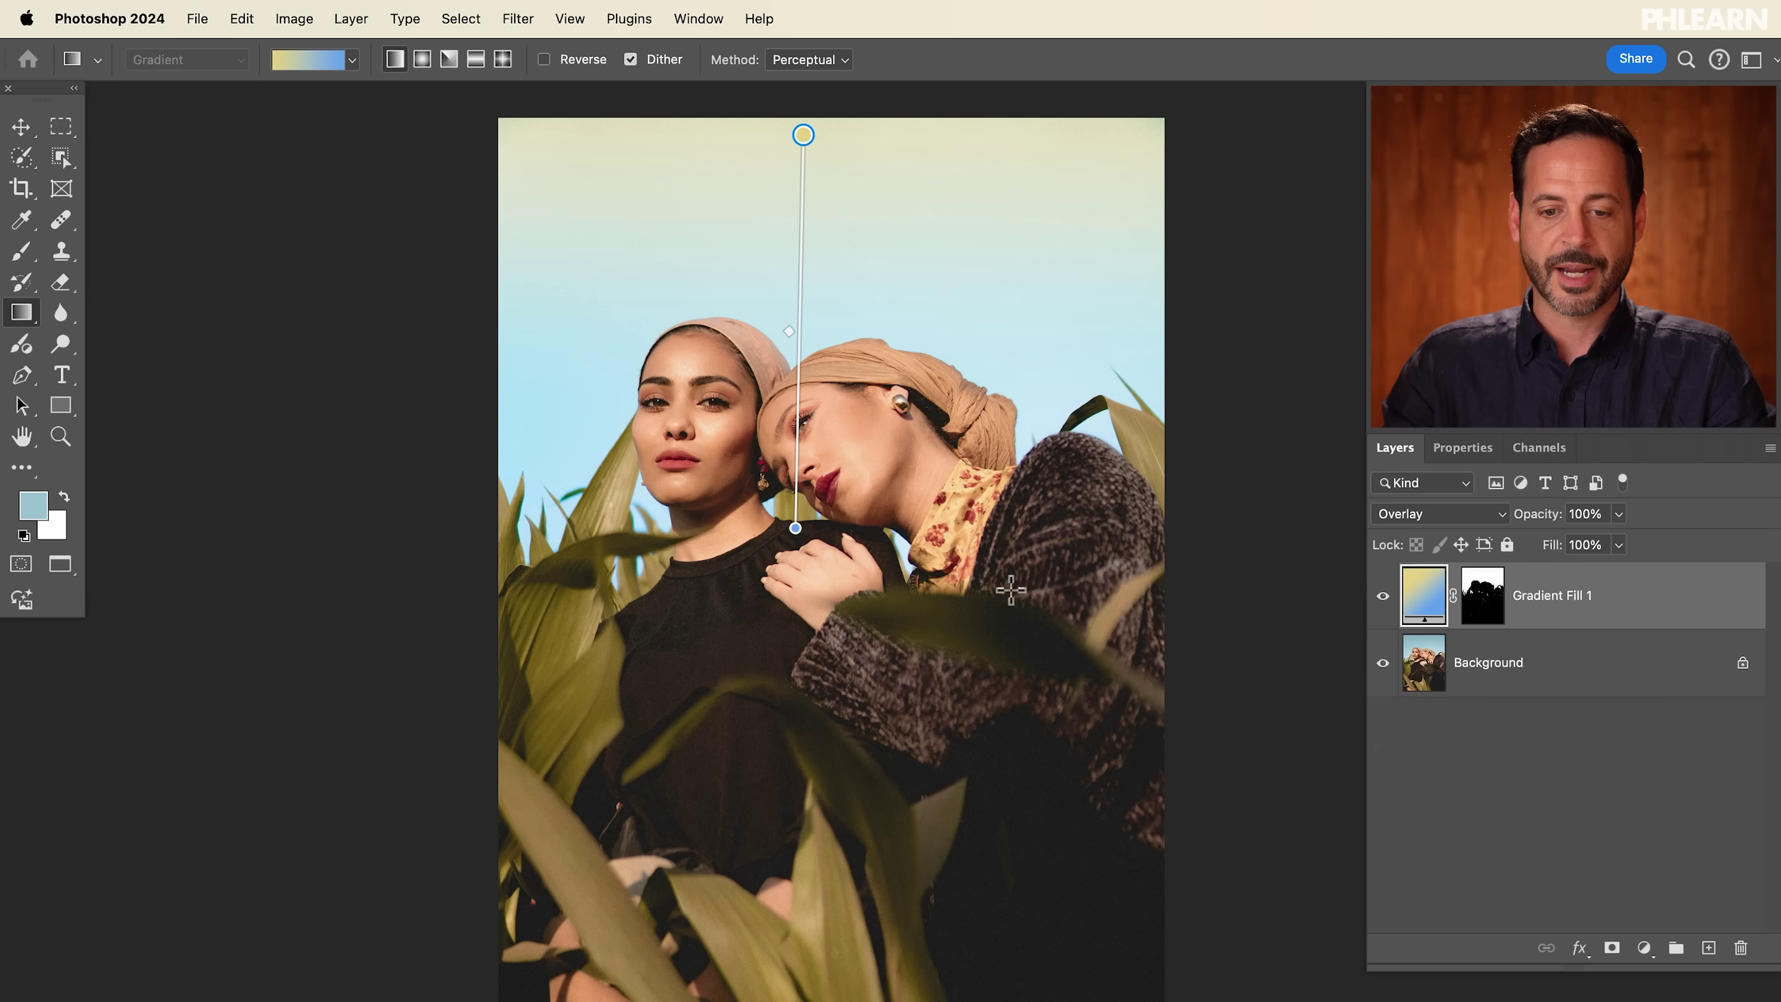
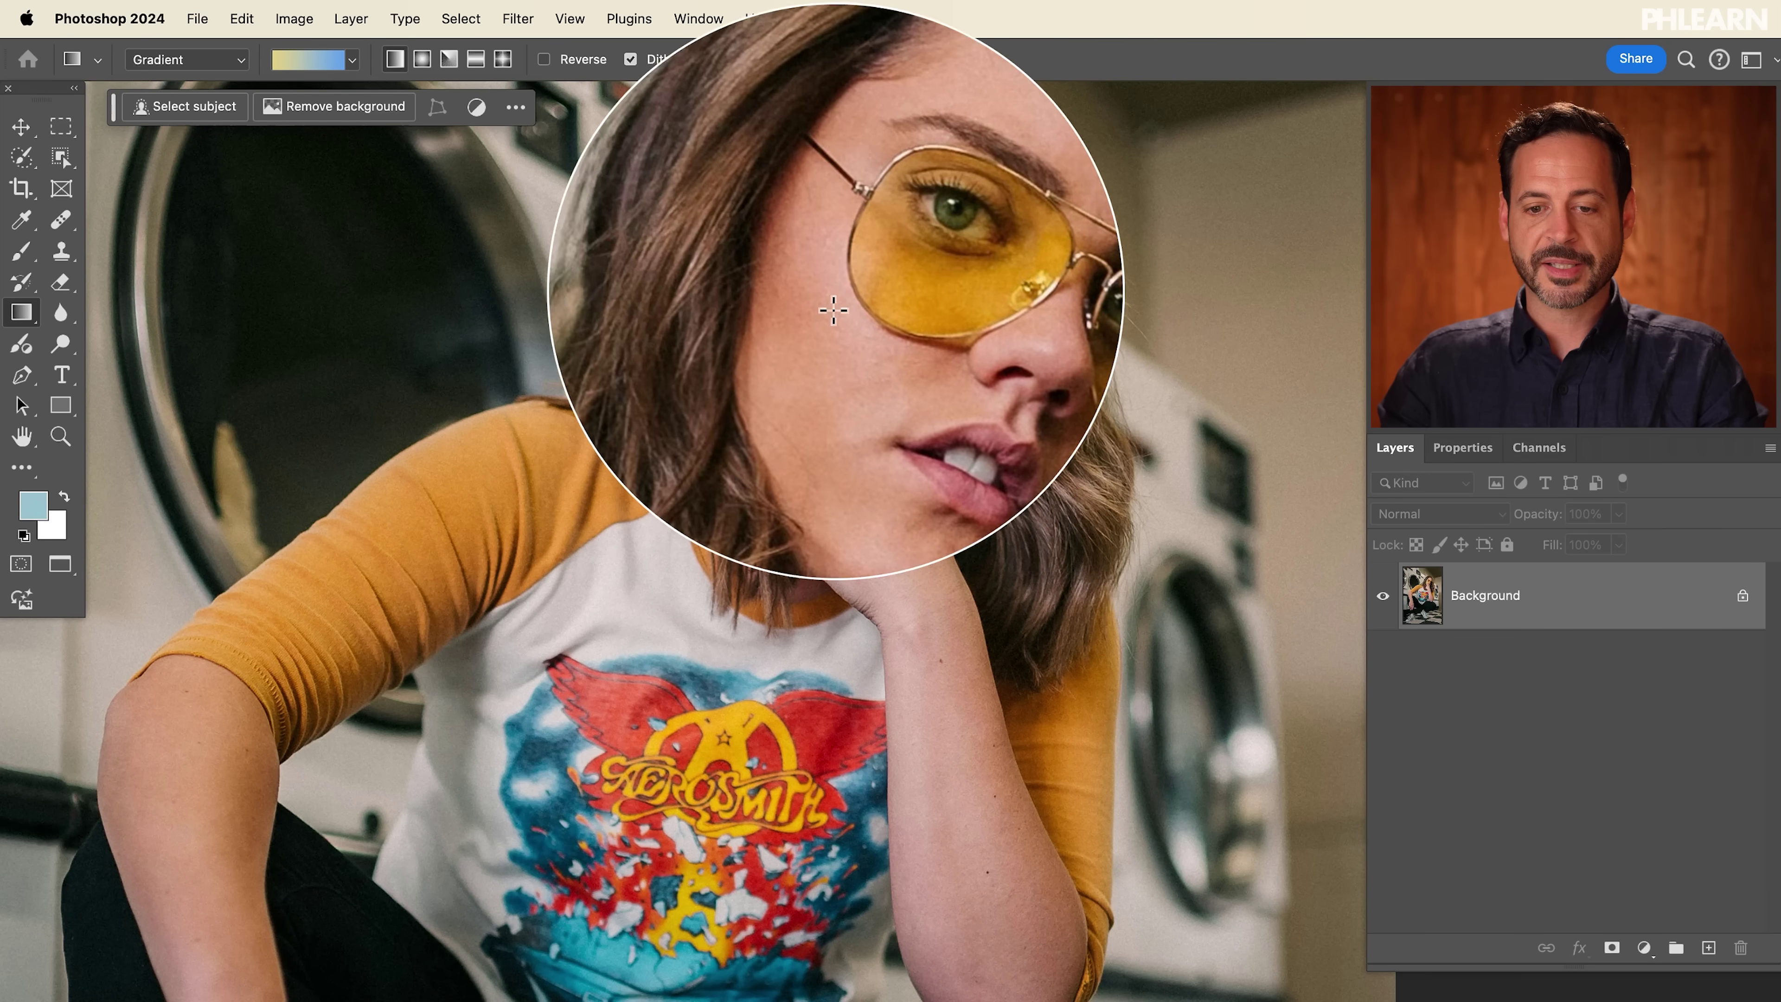
Step: Fit the laundromat portrait in view and set up the Gradient tool with the Basics foreground-to-transparent preset
{"action": "scroll", "coordinate": [954, 378], "scroll_direction": "down", "scroll_amount": 3}
{"action": "left_click_drag", "start_coordinate": [903, 378], "coordinate": [820, 441]}
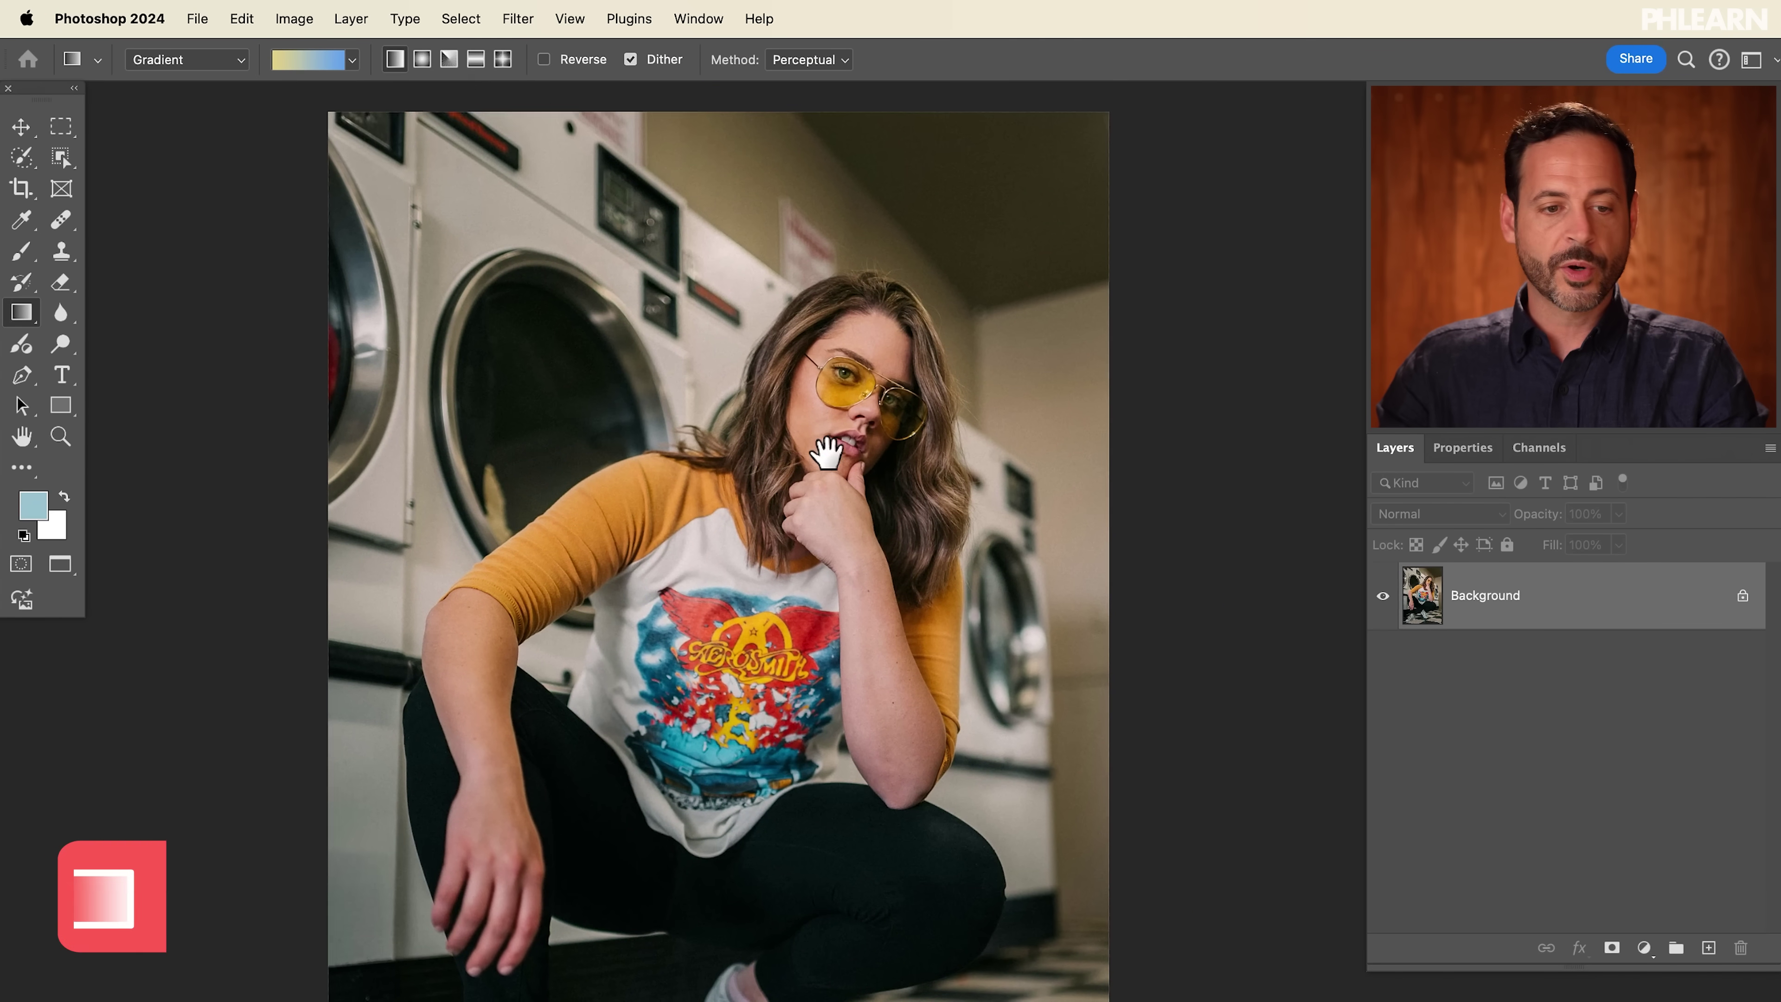
{"action": "left_click", "coordinate": [14, 315]}
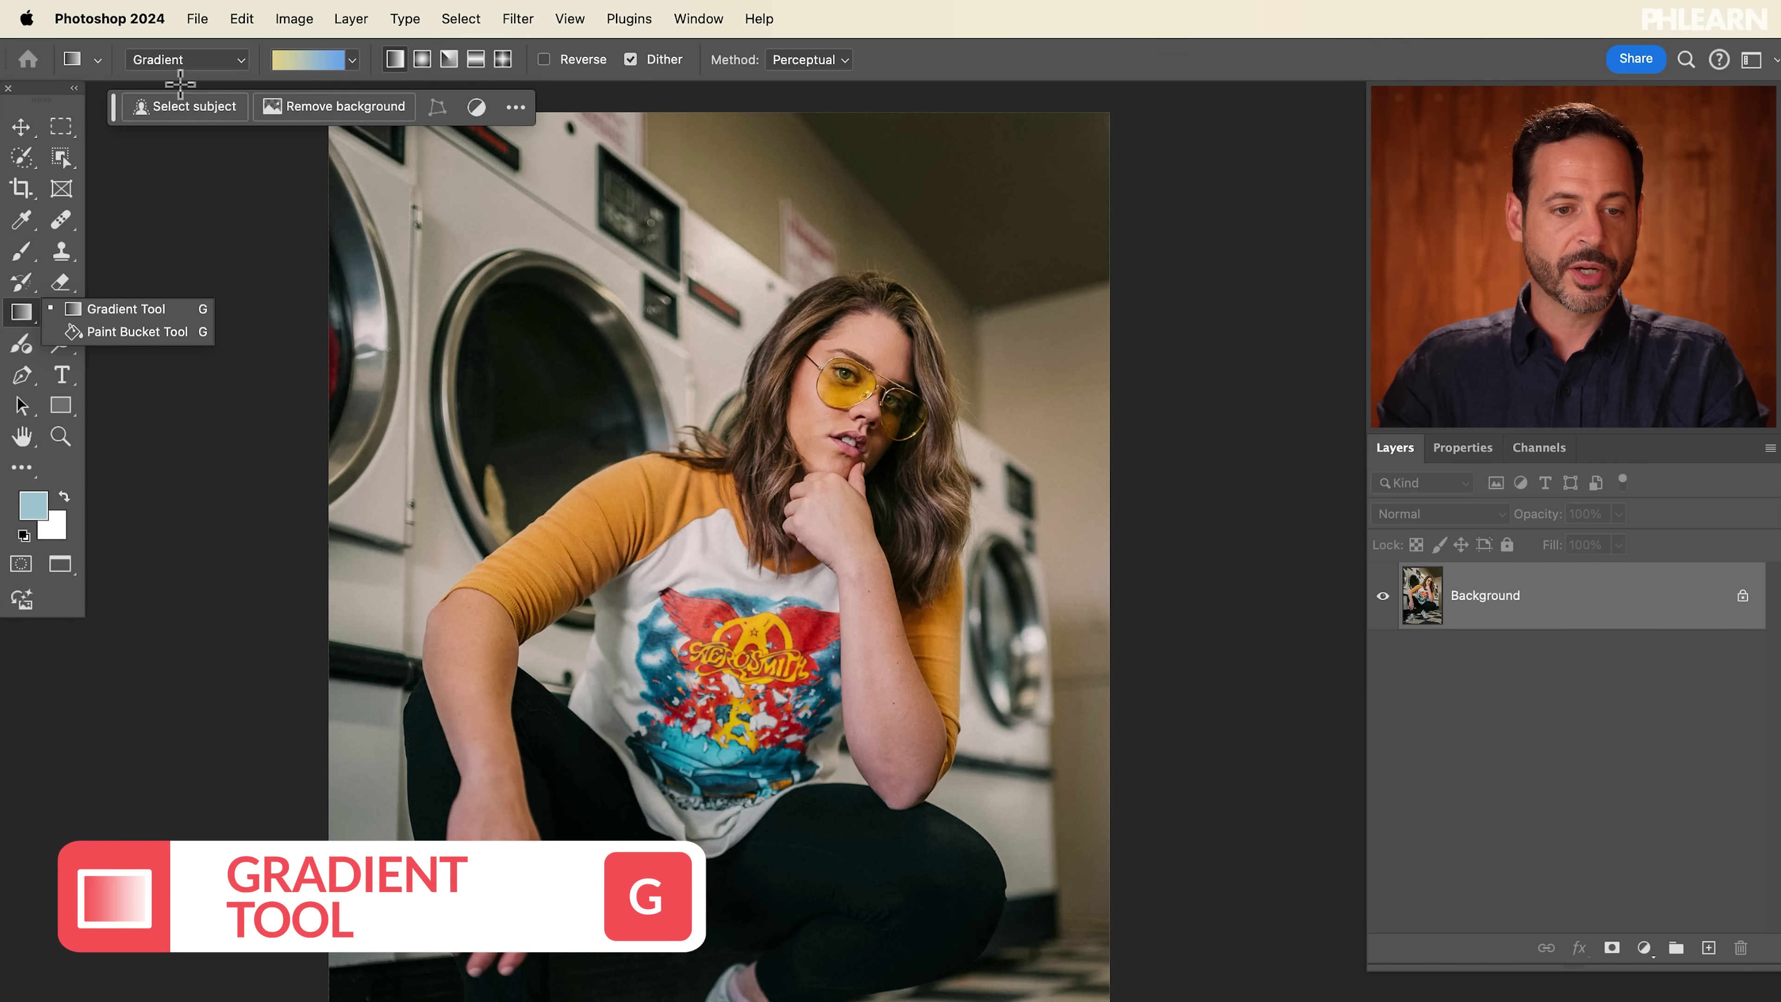
{"action": "left_click", "coordinate": [184, 59]}
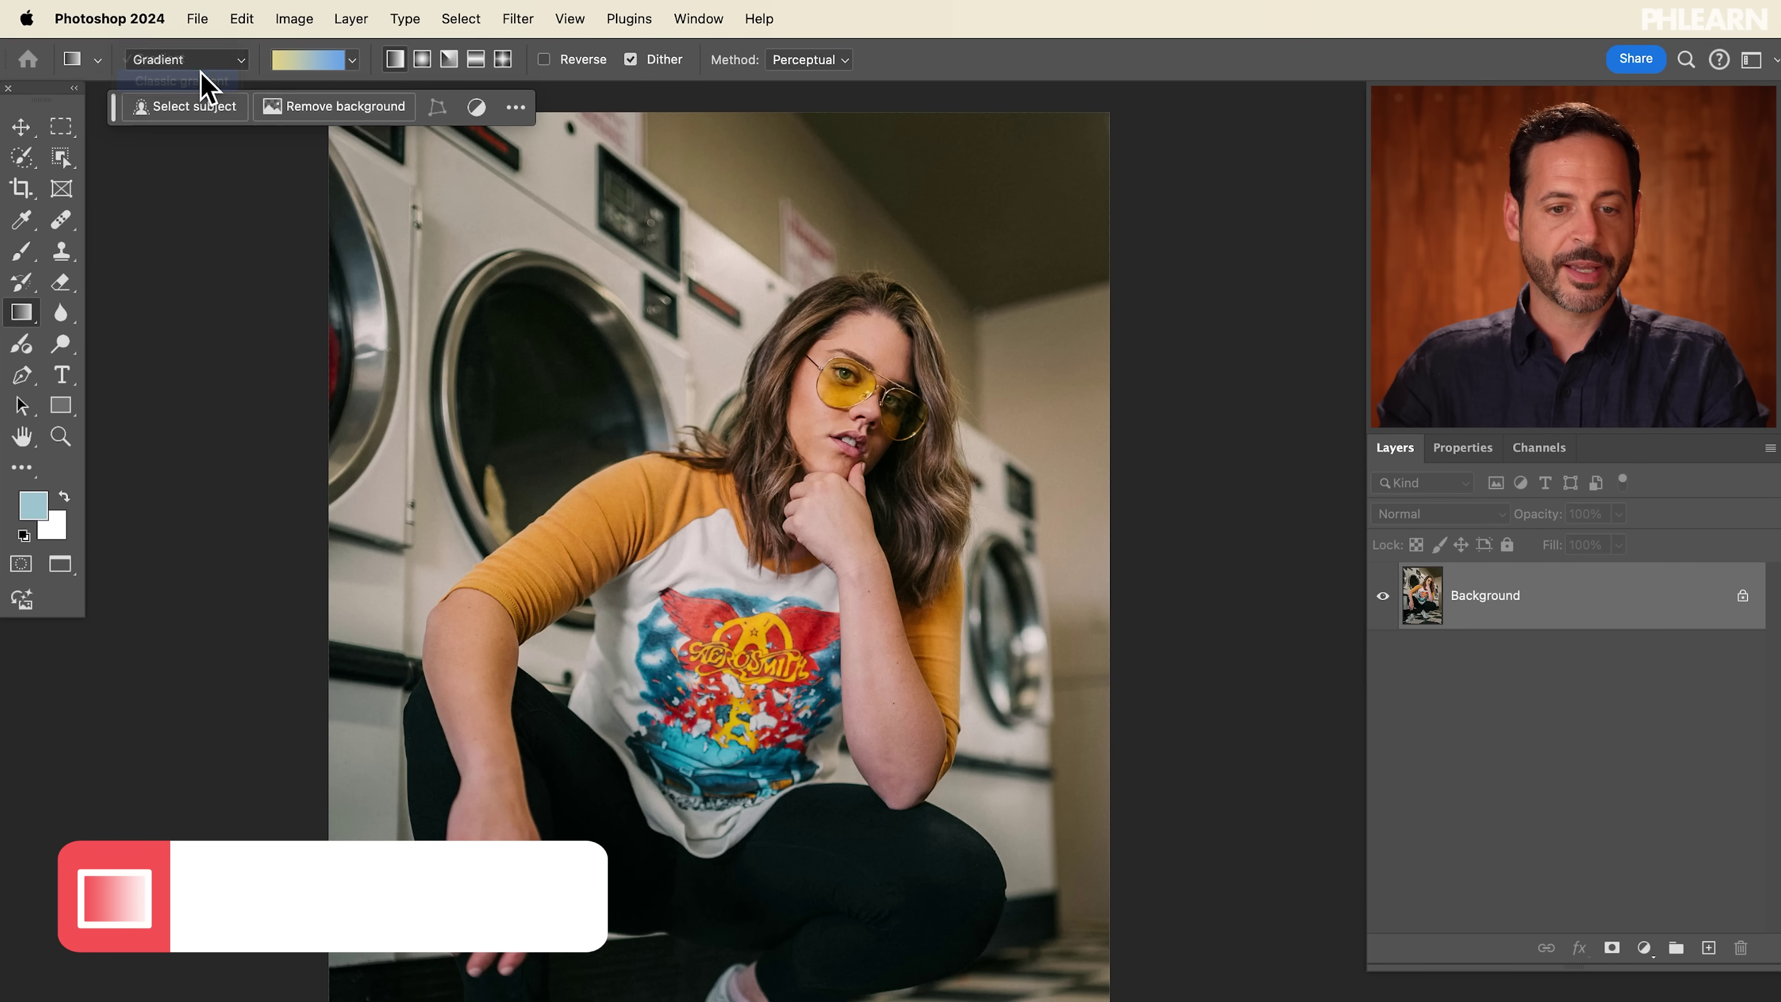
{"action": "left_click", "coordinate": [324, 67]}
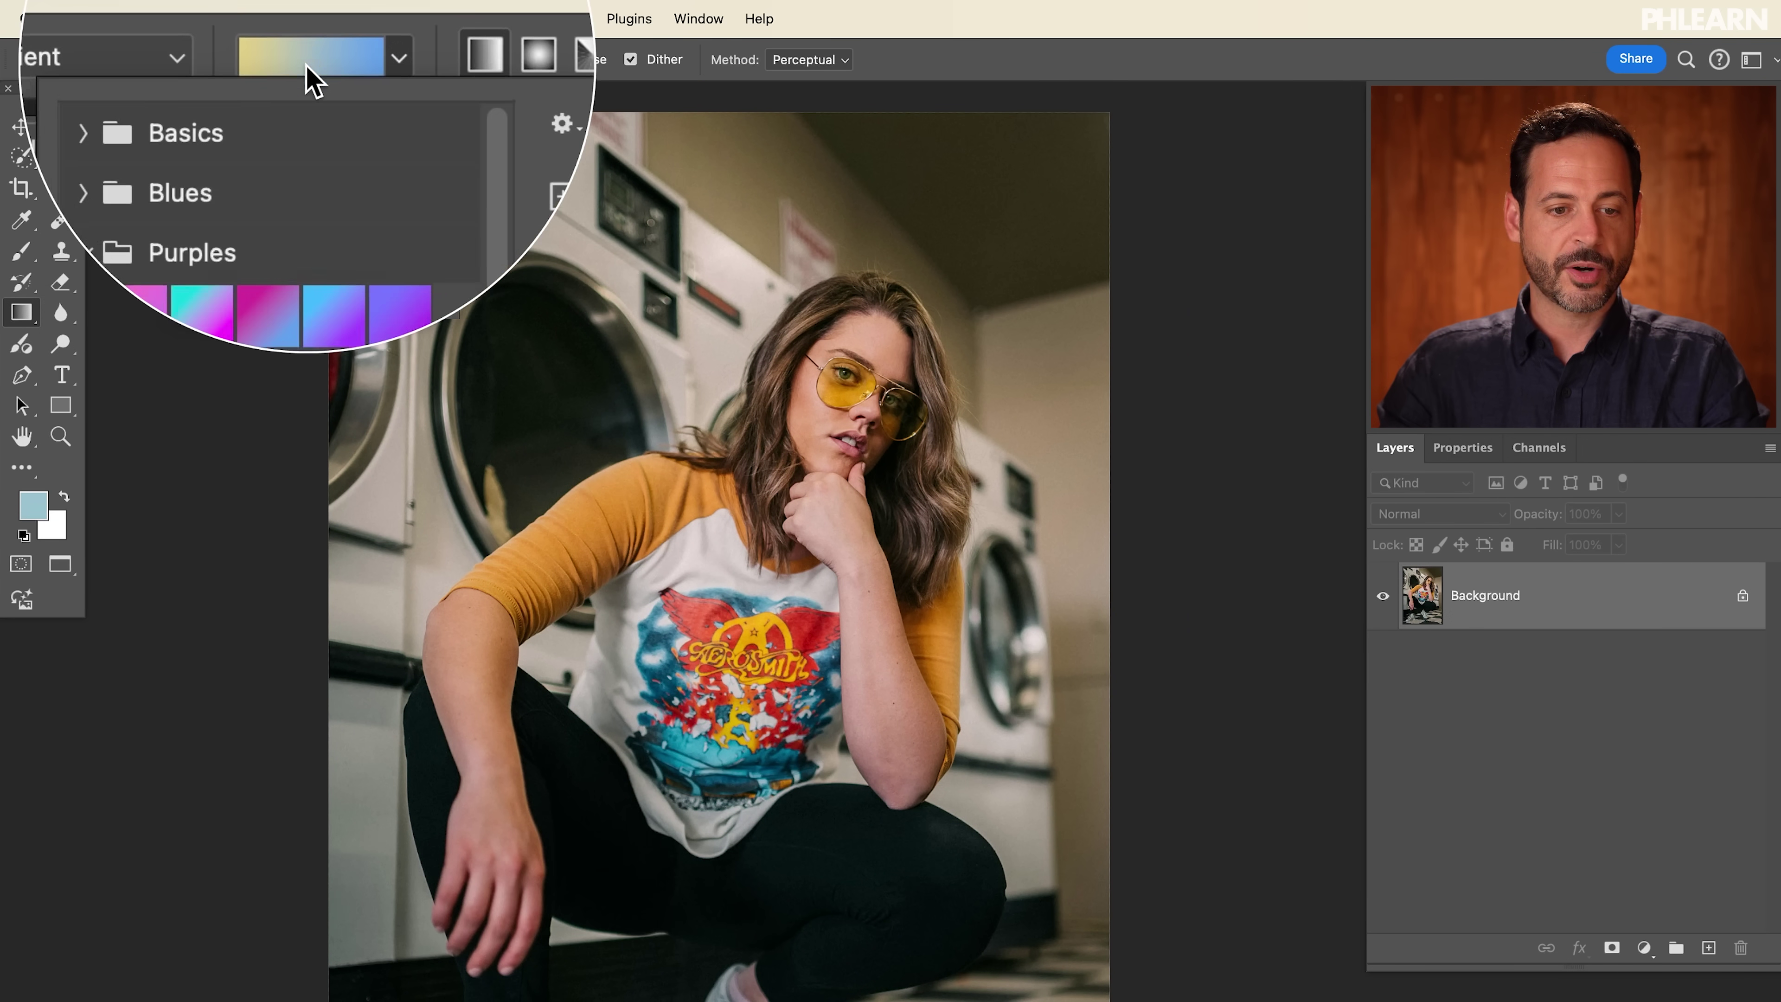
{"action": "left_click", "coordinate": [216, 106]}
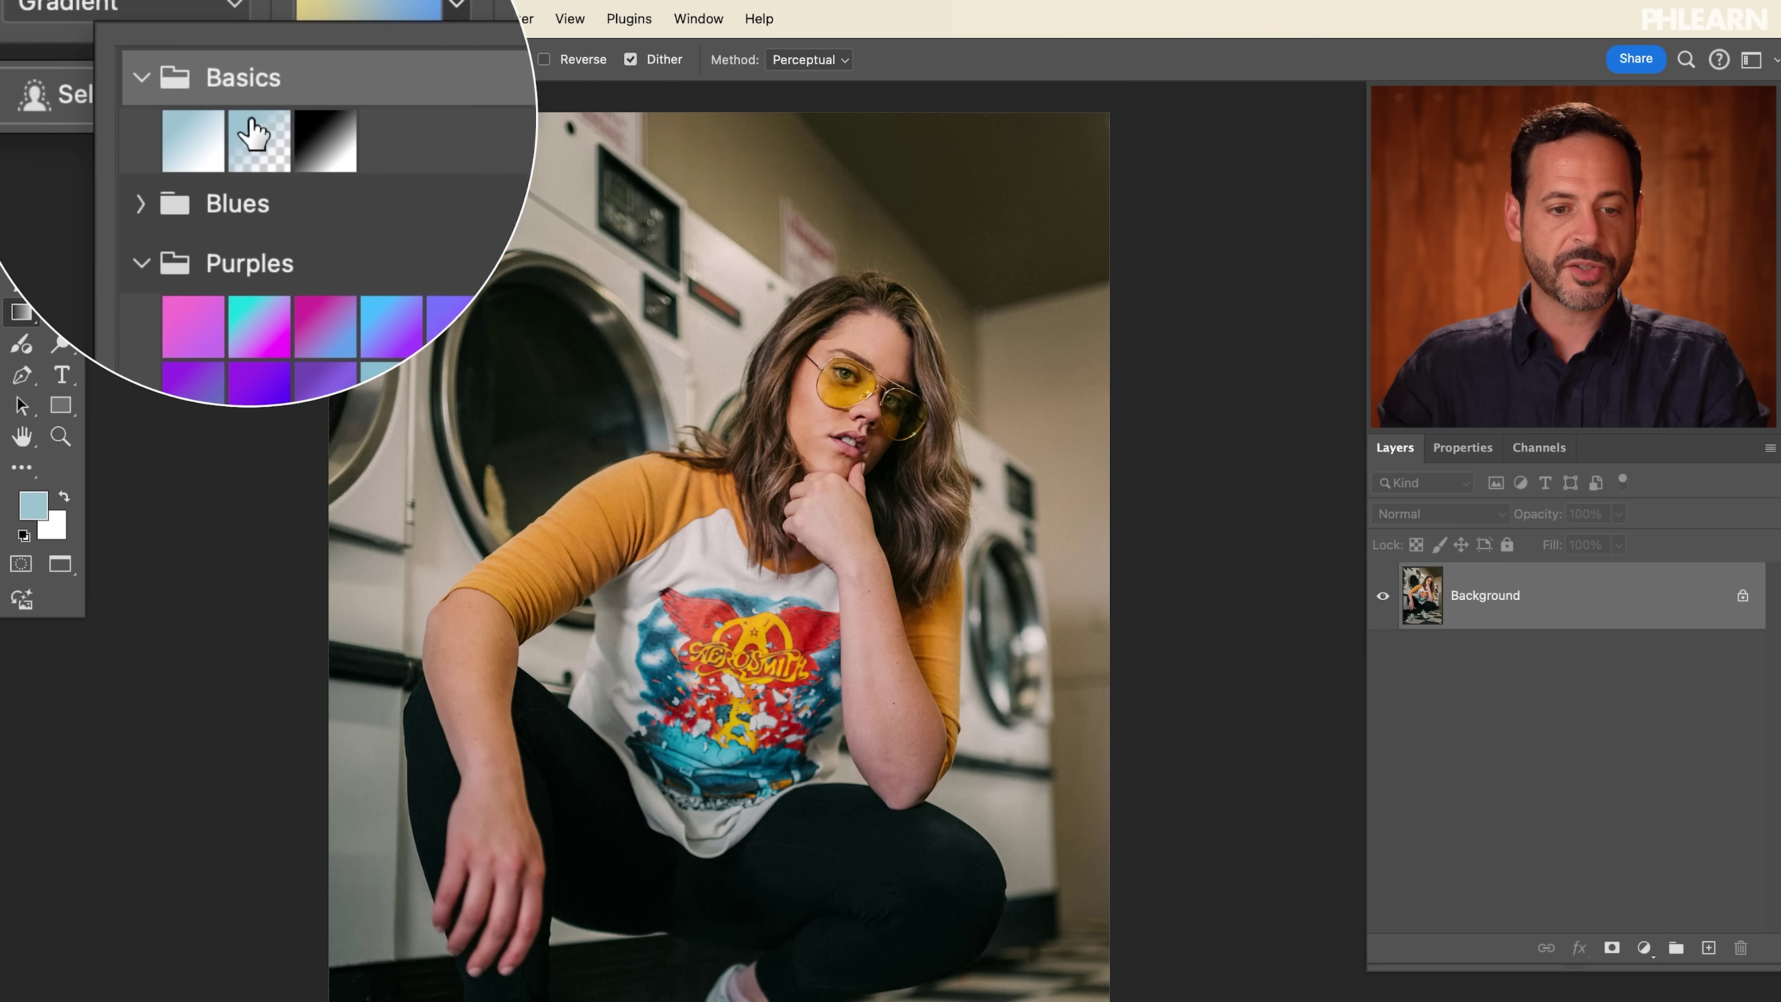
{"action": "left_click", "coordinate": [256, 137]}
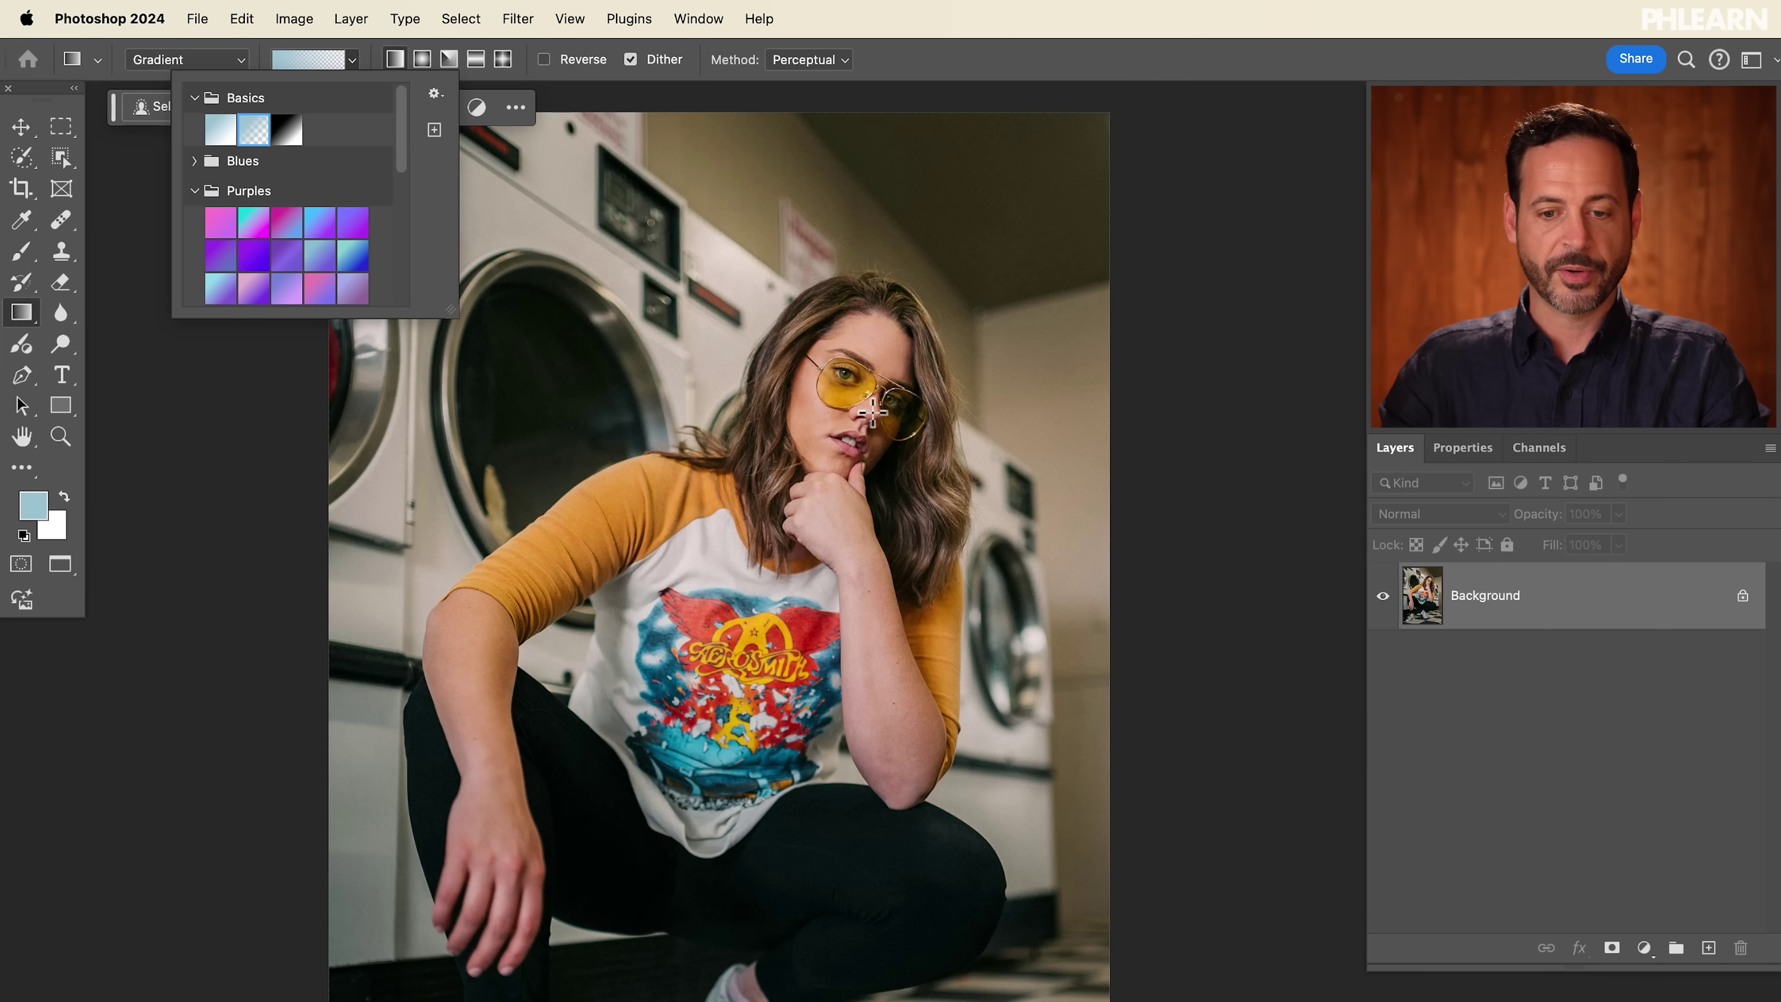
Step: Draw a gradient from the woman's face toward the washing machines, change it to Radial and recenter it on her face
{"action": "left_click", "coordinate": [873, 413]}
{"action": "left_click_drag", "start_coordinate": [858, 395], "coordinate": [391, 530]}
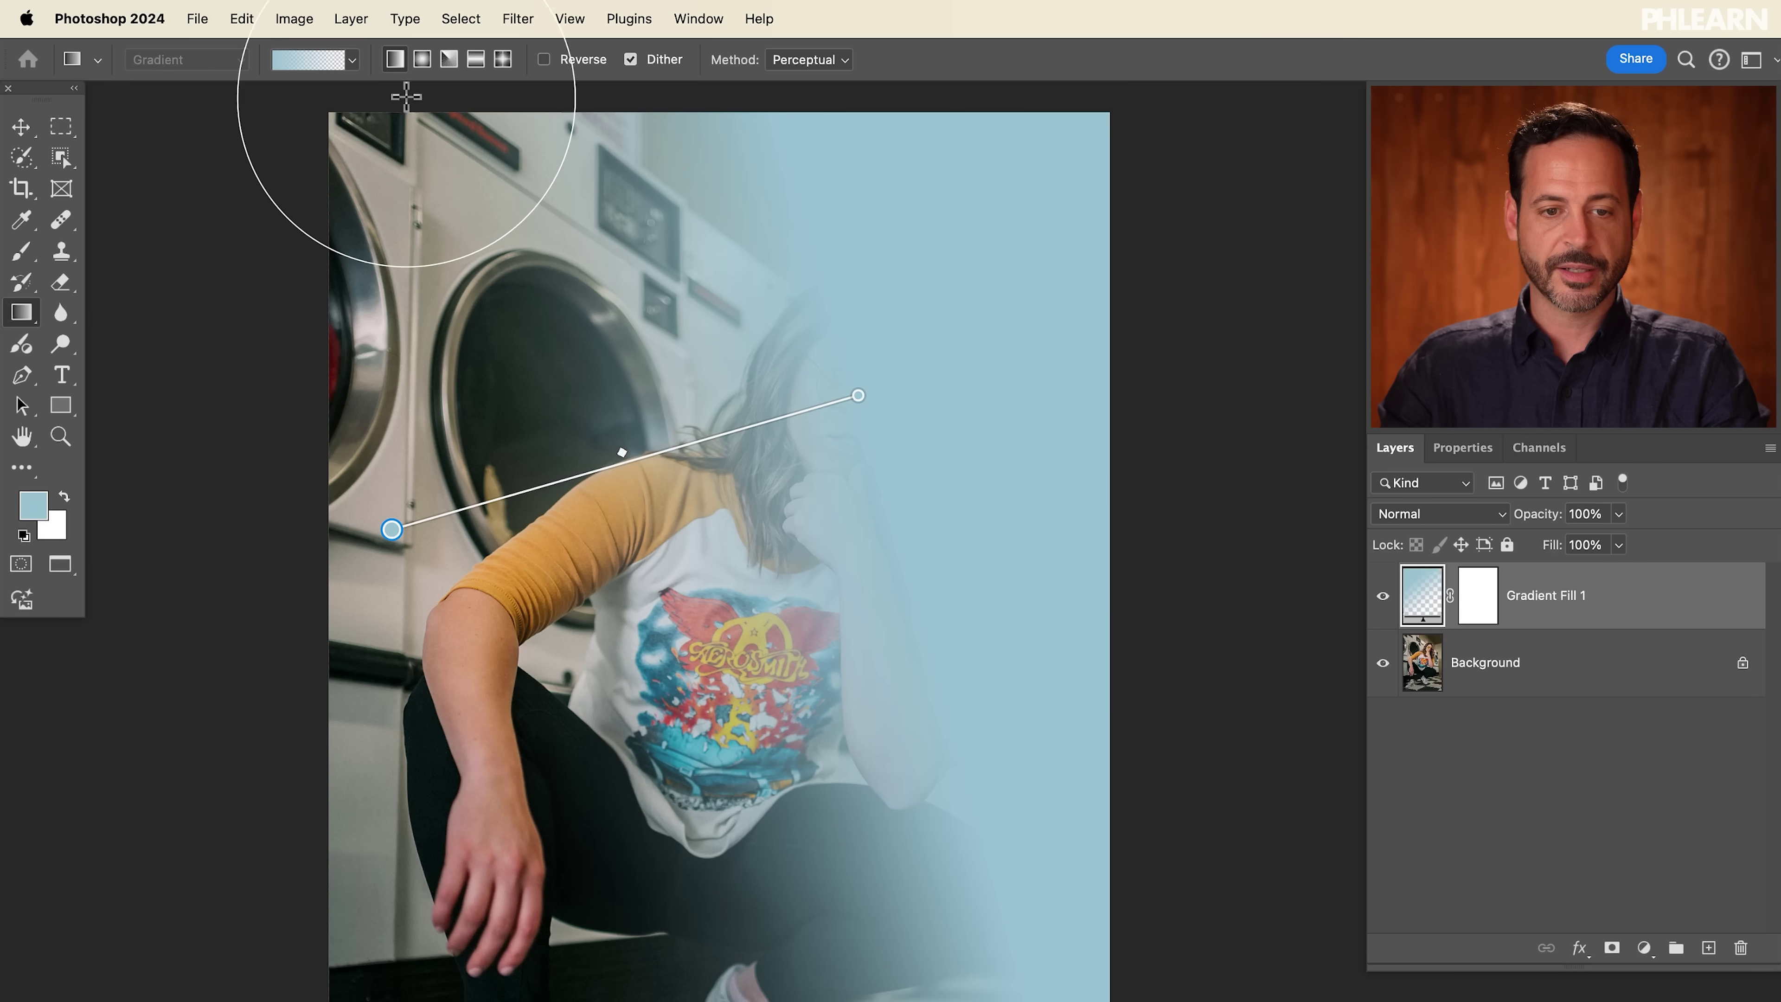
{"action": "left_click", "coordinate": [422, 59]}
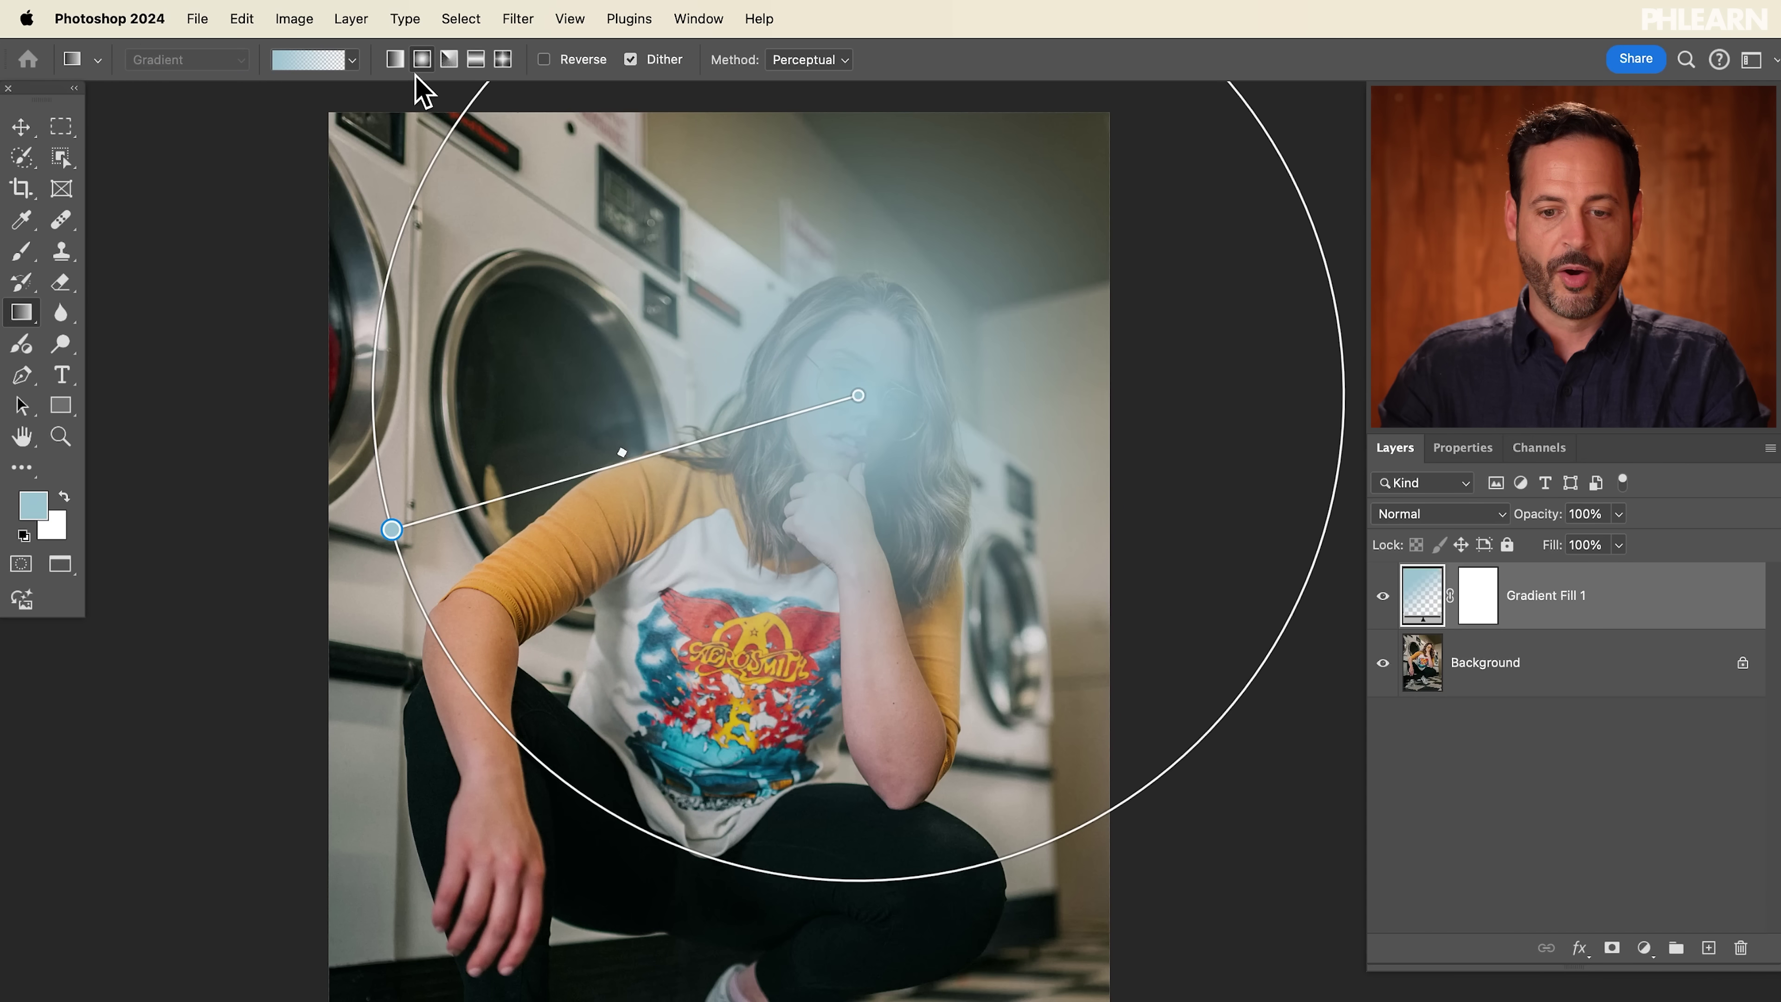
{"action": "mouse_move", "coordinate": [857, 397]}
{"action": "left_mouse_down"}
{"action": "mouse_move", "coordinate": [890, 382]}
{"action": "mouse_move", "coordinate": [828, 389]}
{"action": "mouse_move", "coordinate": [847, 392]}
{"action": "left_mouse_up"}
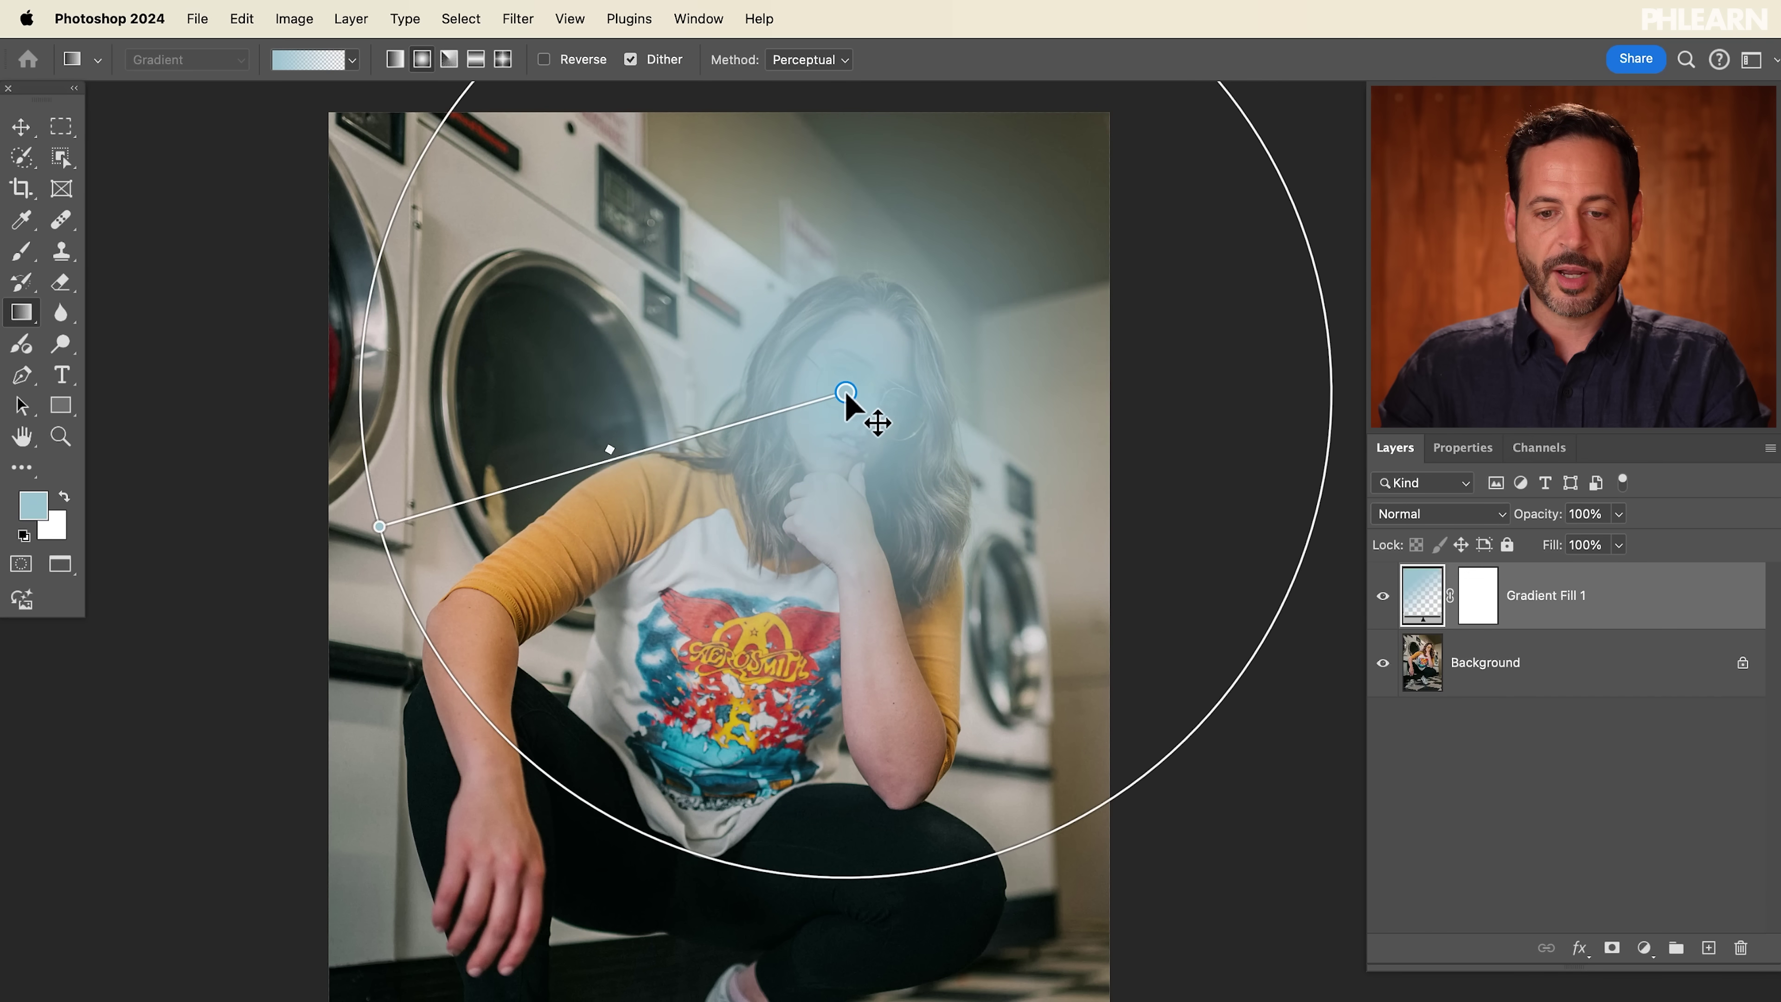
Step: Set the radial gradient's center color stop to white, #ffffff
{"action": "double_click", "coordinate": [845, 392]}
{"action": "left_click_drag", "start_coordinate": [187, 455], "coordinate": [3, 228]}
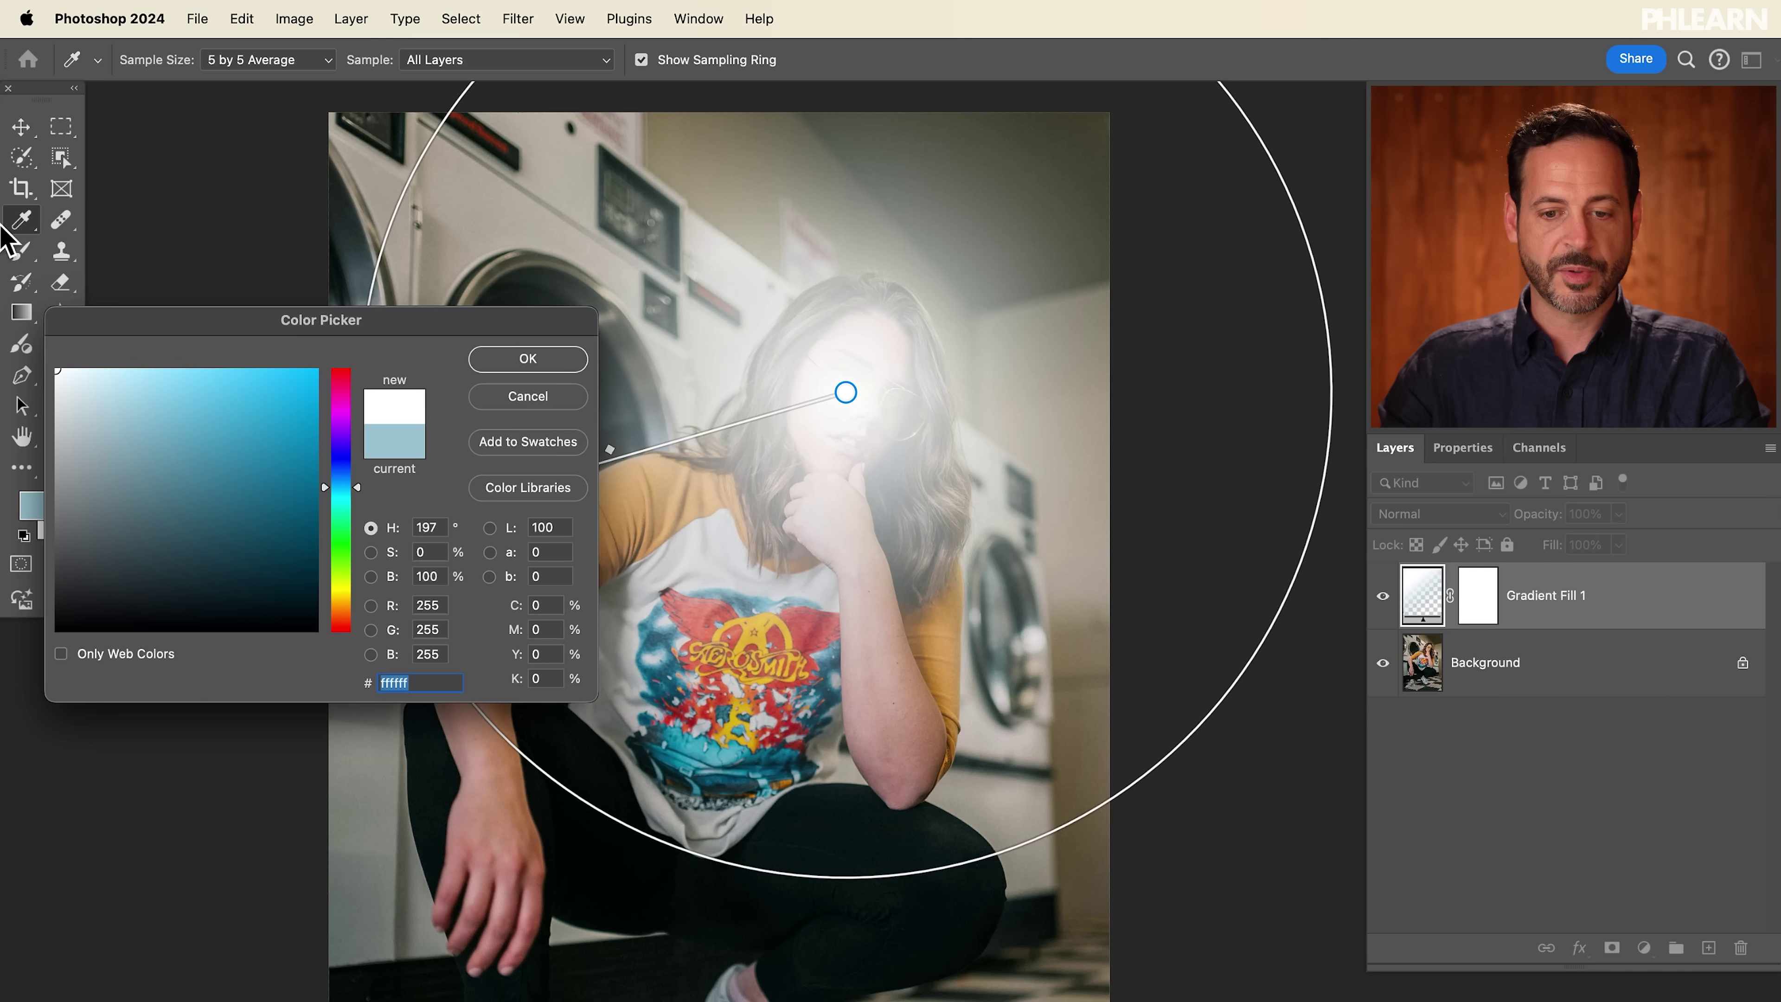
{"action": "left_click", "coordinate": [540, 366]}
Step: Reposition the white radial glow over the woman's face and extend its outer edge toward the image's left edge
{"action": "mouse_move", "coordinate": [845, 391]}
{"action": "left_mouse_down"}
{"action": "mouse_move", "coordinate": [814, 382]}
{"action": "mouse_move", "coordinate": [840, 367]}
{"action": "left_mouse_up"}
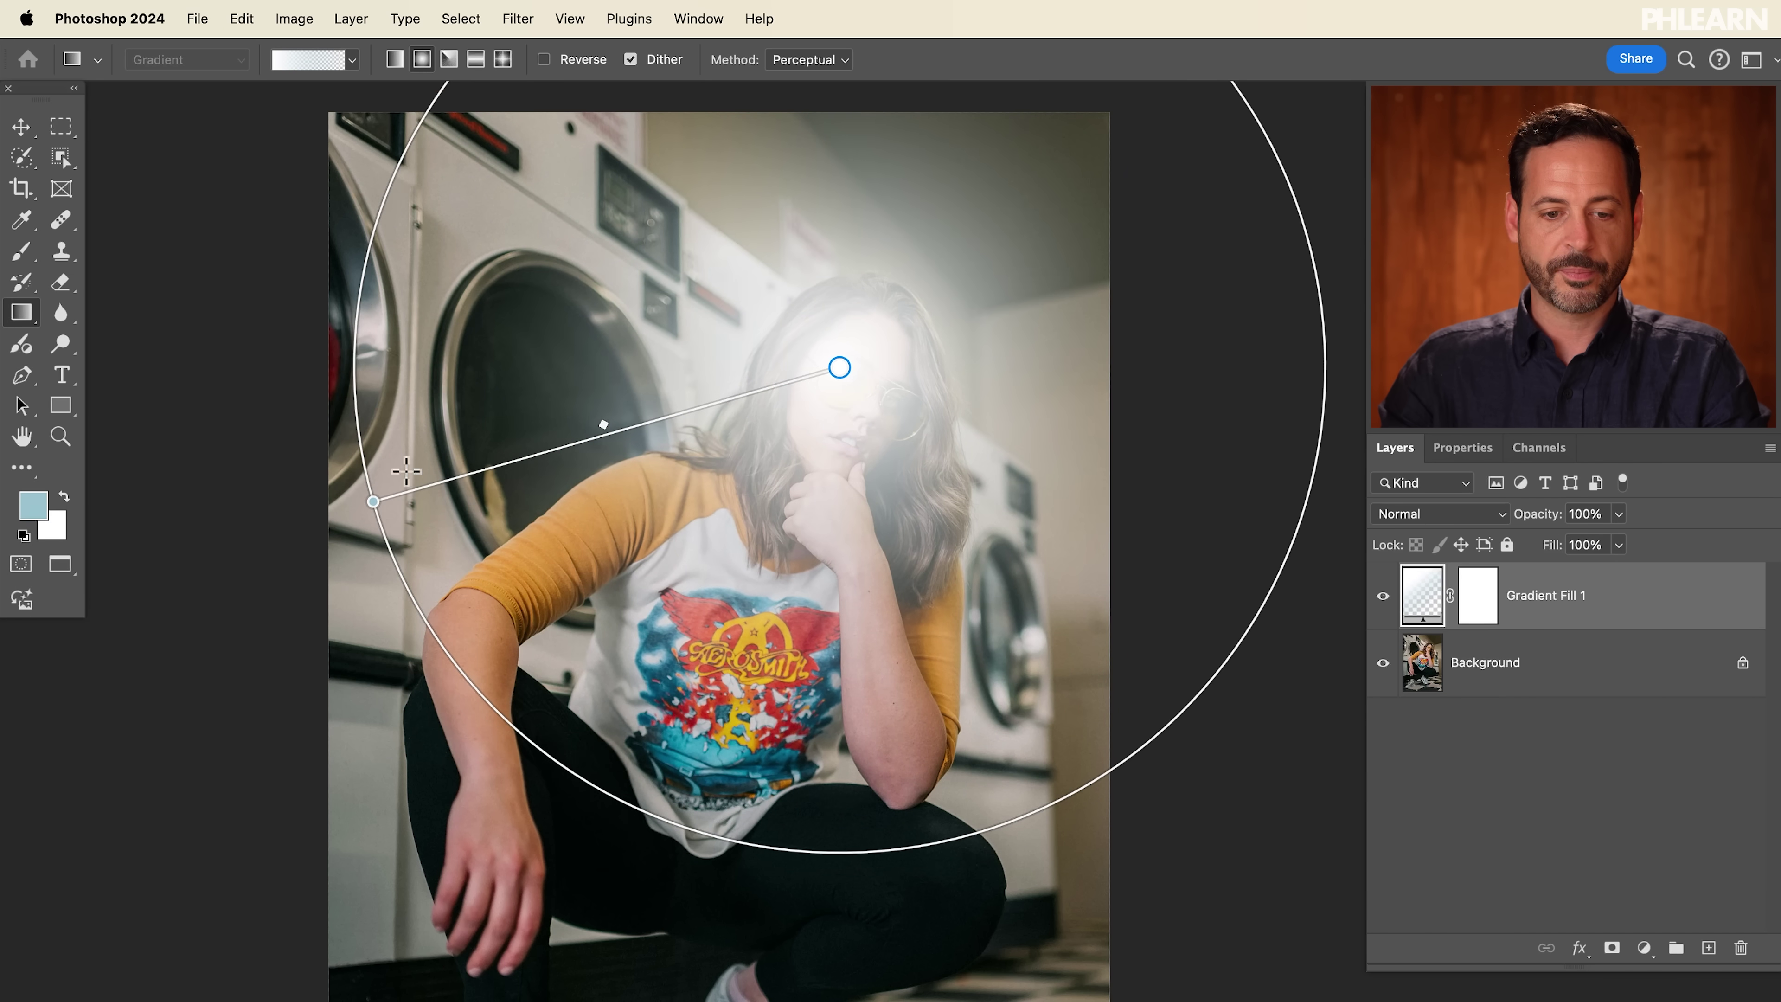
{"action": "mouse_move", "coordinate": [361, 502]}
{"action": "left_mouse_down"}
{"action": "mouse_move", "coordinate": [186, 548]}
{"action": "mouse_move", "coordinate": [648, 416]}
{"action": "mouse_move", "coordinate": [334, 484]}
{"action": "mouse_move", "coordinate": [380, 474]}
{"action": "left_mouse_up"}
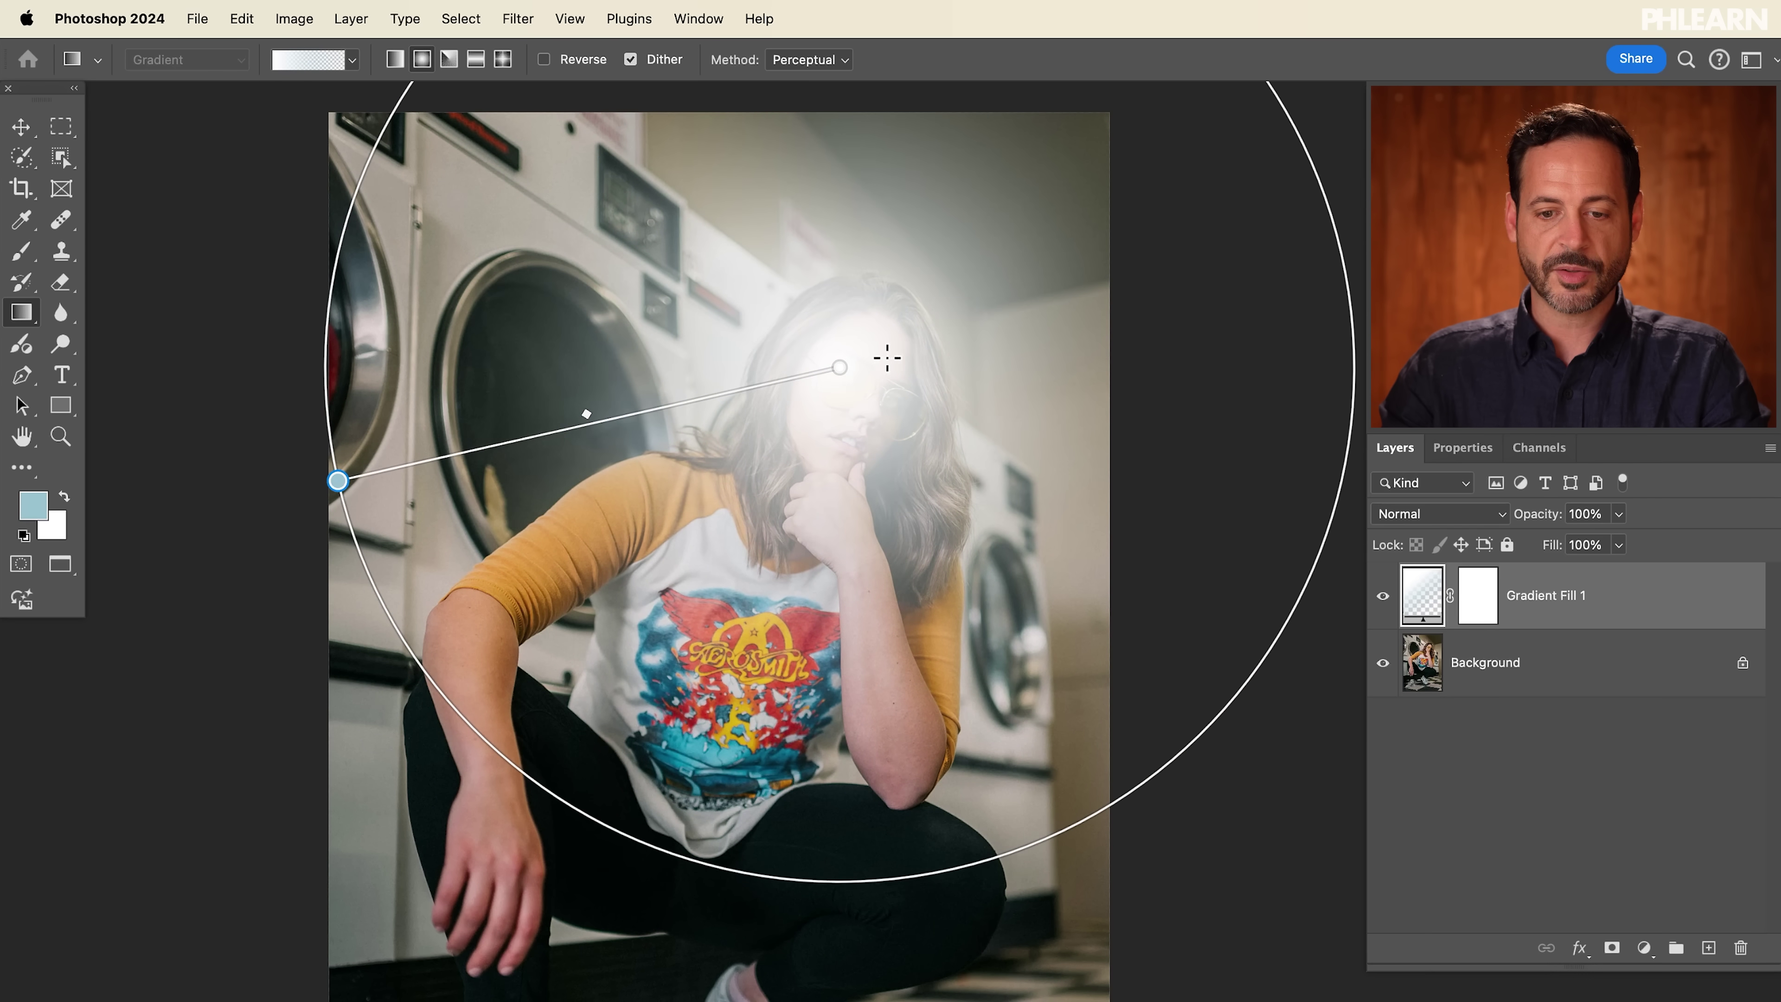
{"action": "left_click_drag", "start_coordinate": [839, 366], "coordinate": [829, 400]}
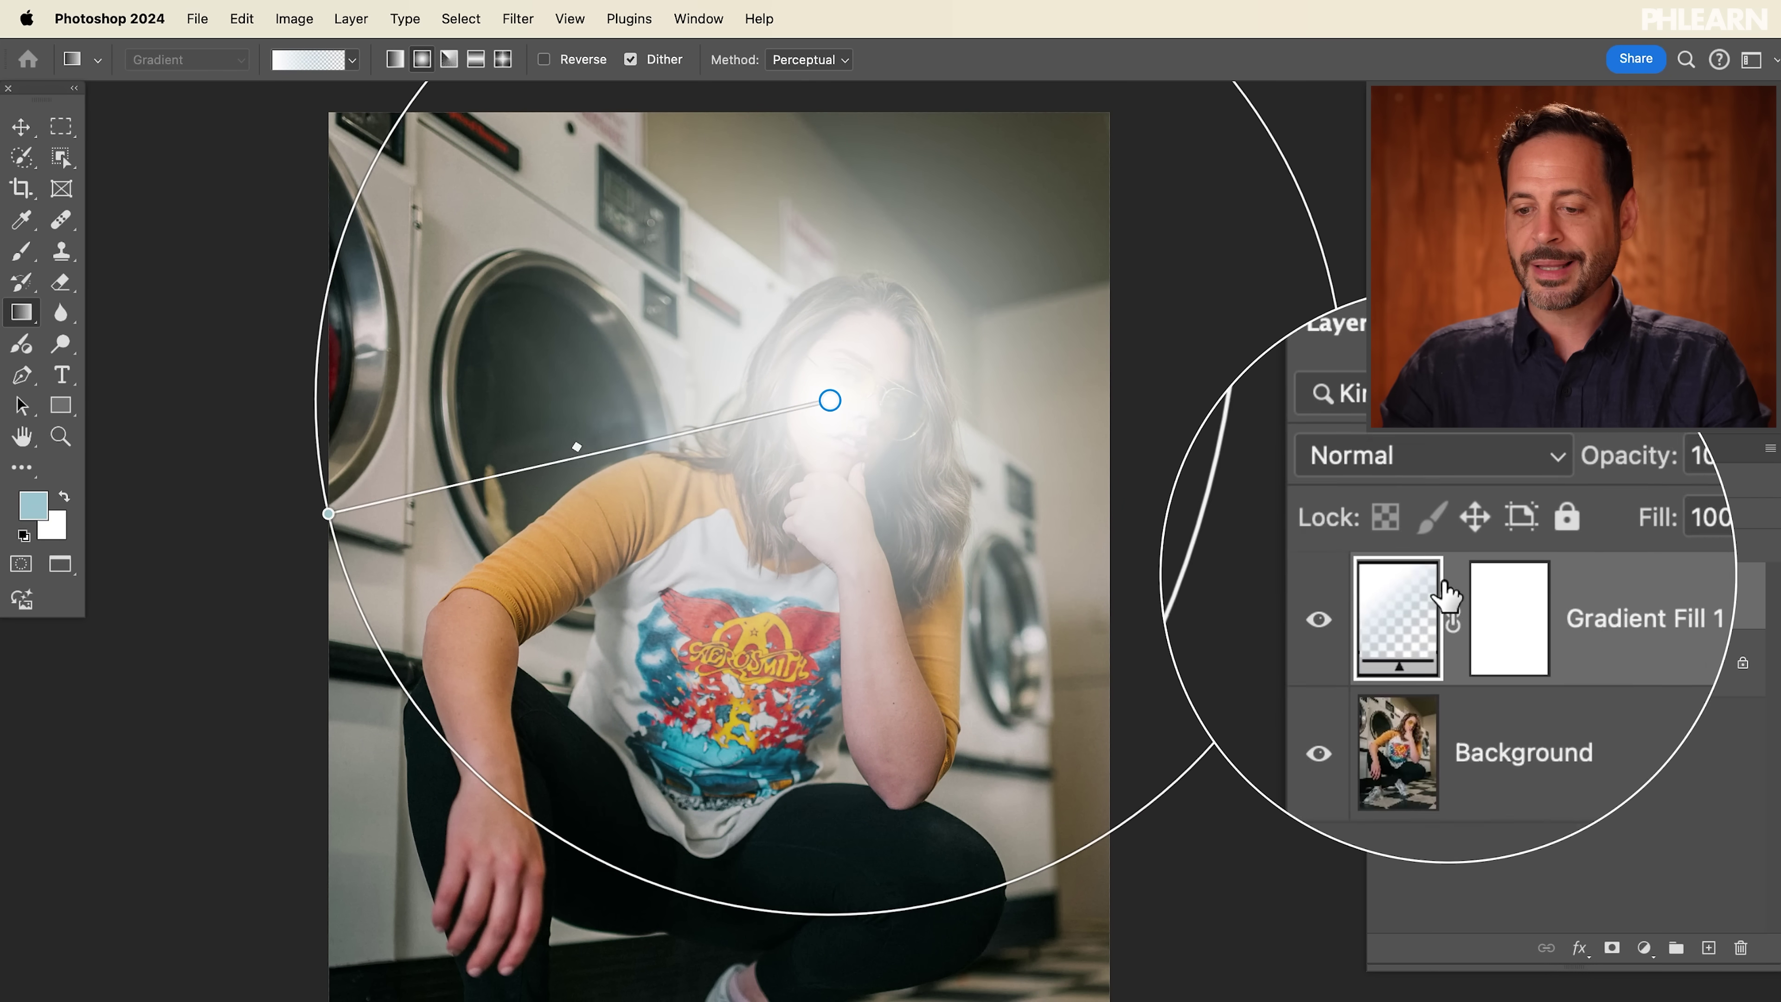
Step: Set the radial gradient fill's blend mode to Soft Light and center the glow on the woman's glasses
{"action": "left_click", "coordinate": [1410, 513]}
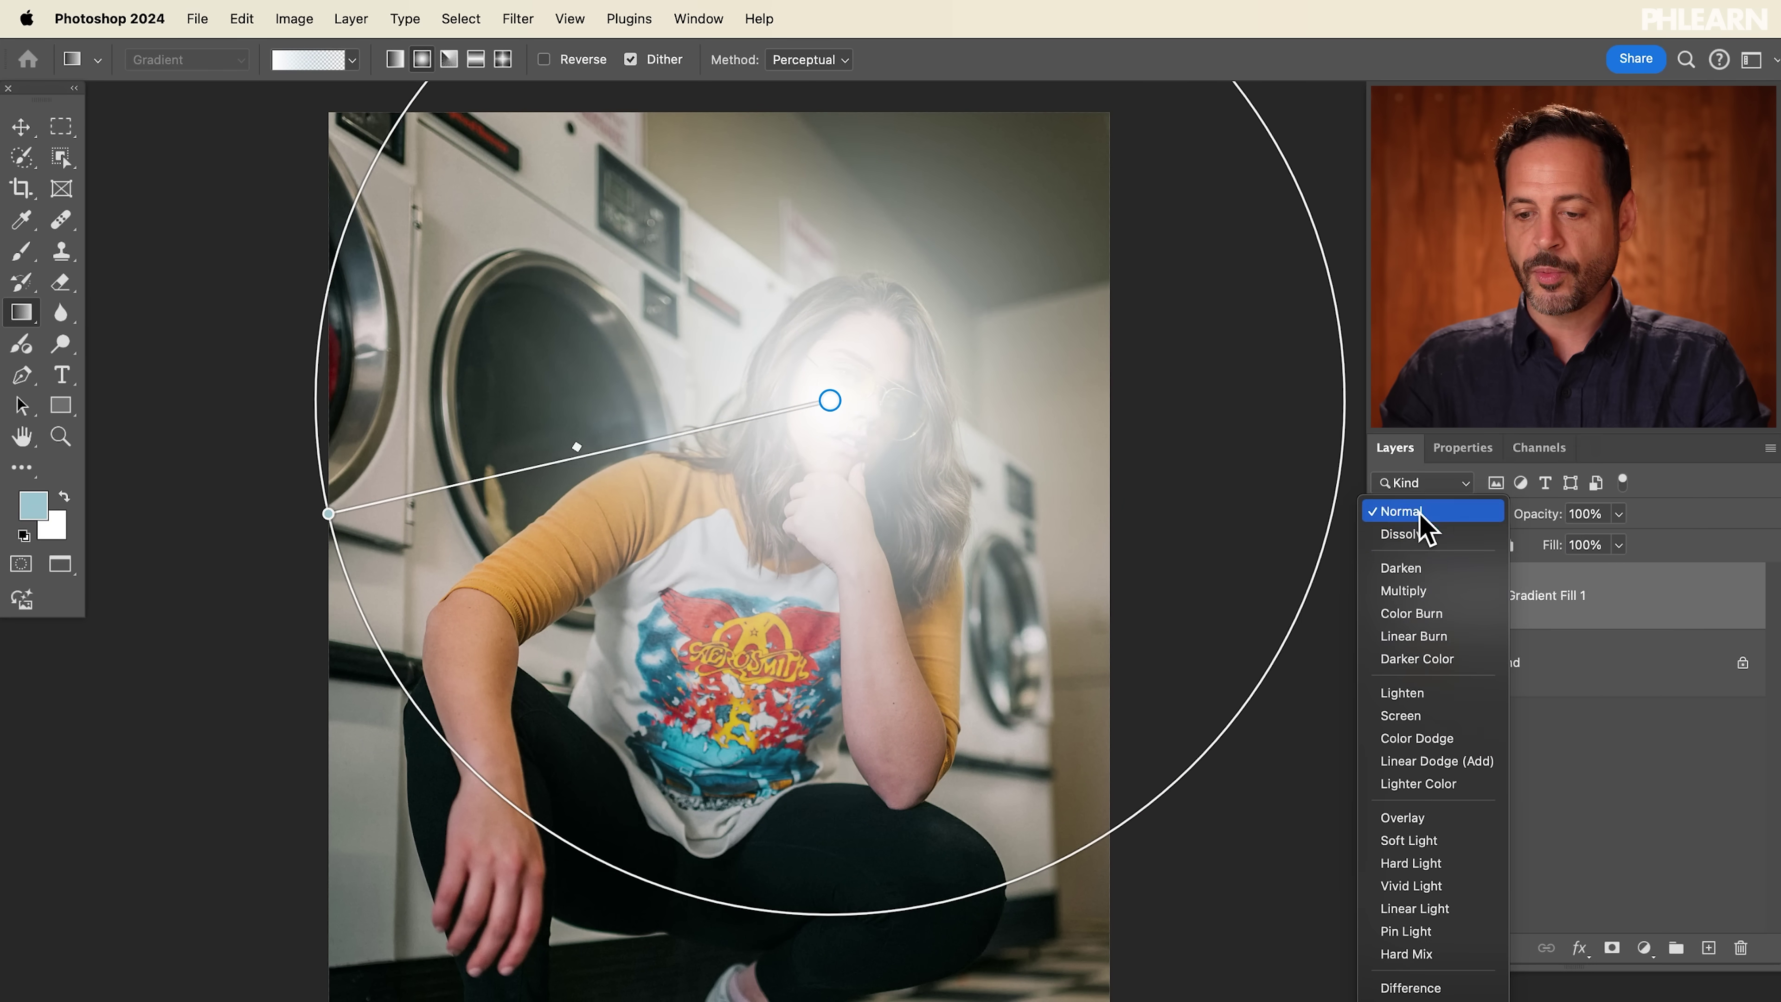
{"action": "left_click", "coordinate": [1409, 839]}
{"action": "mouse_move", "coordinate": [825, 394]}
{"action": "left_mouse_down"}
{"action": "mouse_move", "coordinate": [911, 419]}
{"action": "mouse_move", "coordinate": [827, 377]}
{"action": "left_mouse_up"}
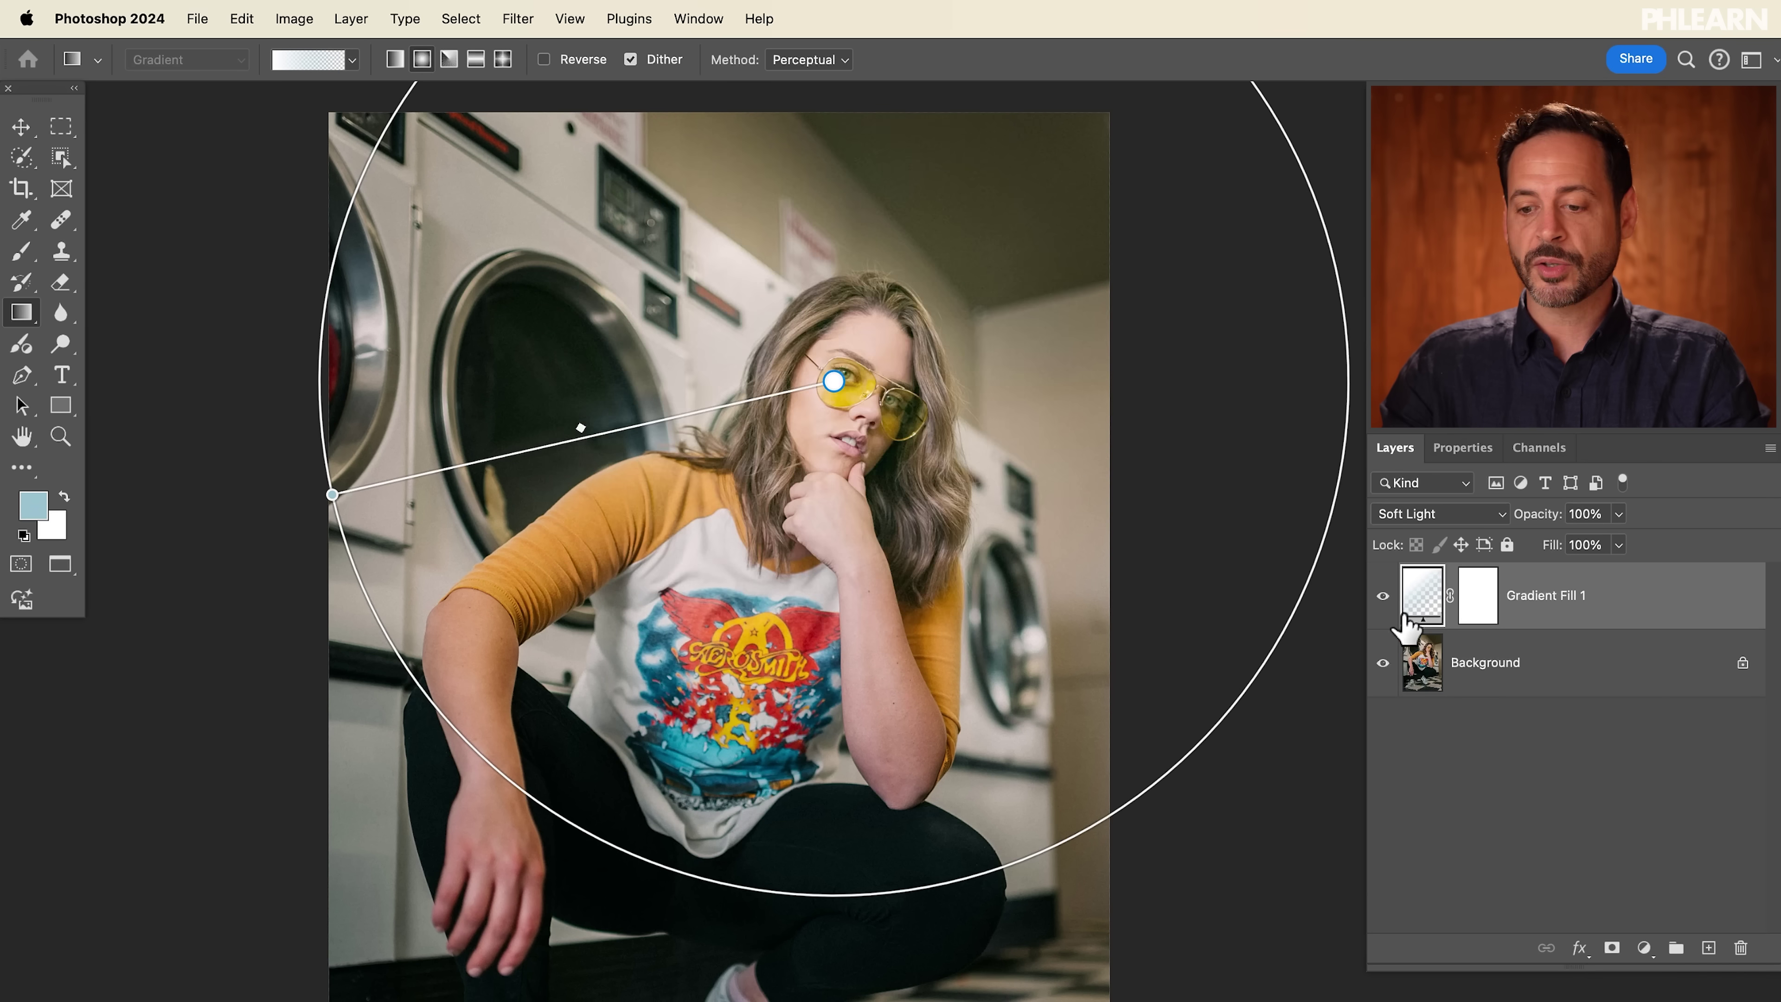
Step: Select the woman on the Background layer with Select Subject
{"action": "left_click", "coordinate": [1510, 668]}
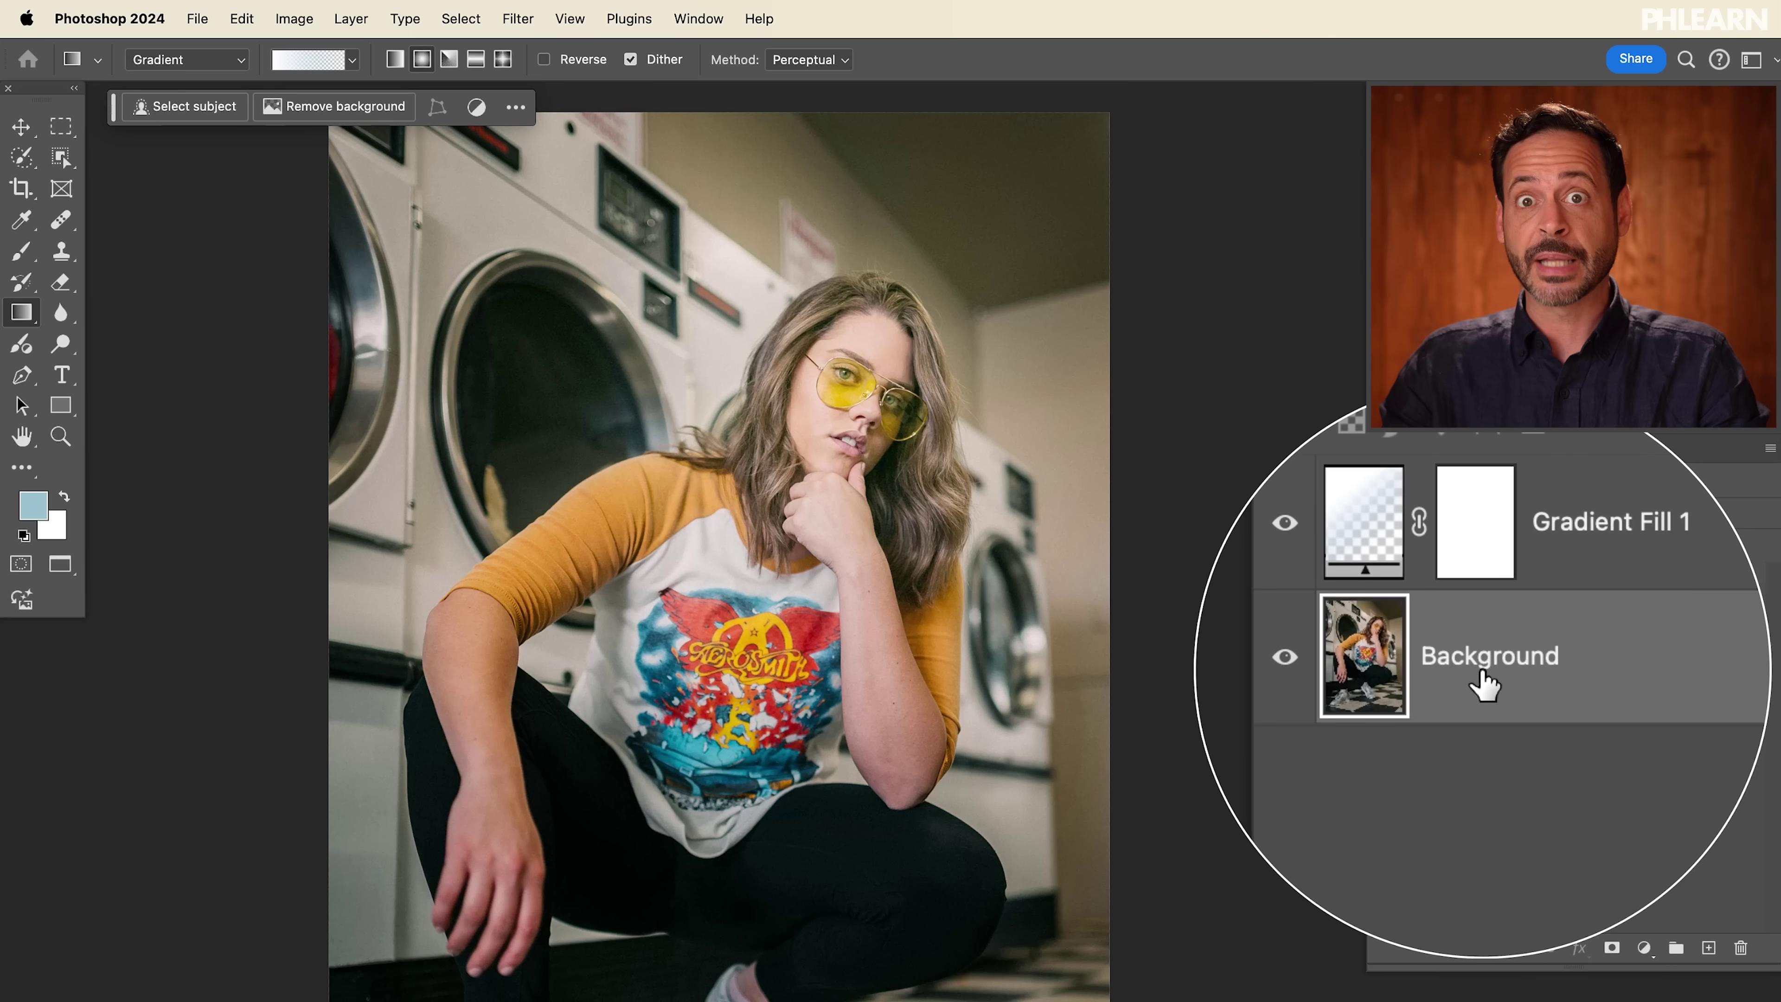
{"action": "left_click", "coordinate": [174, 107]}
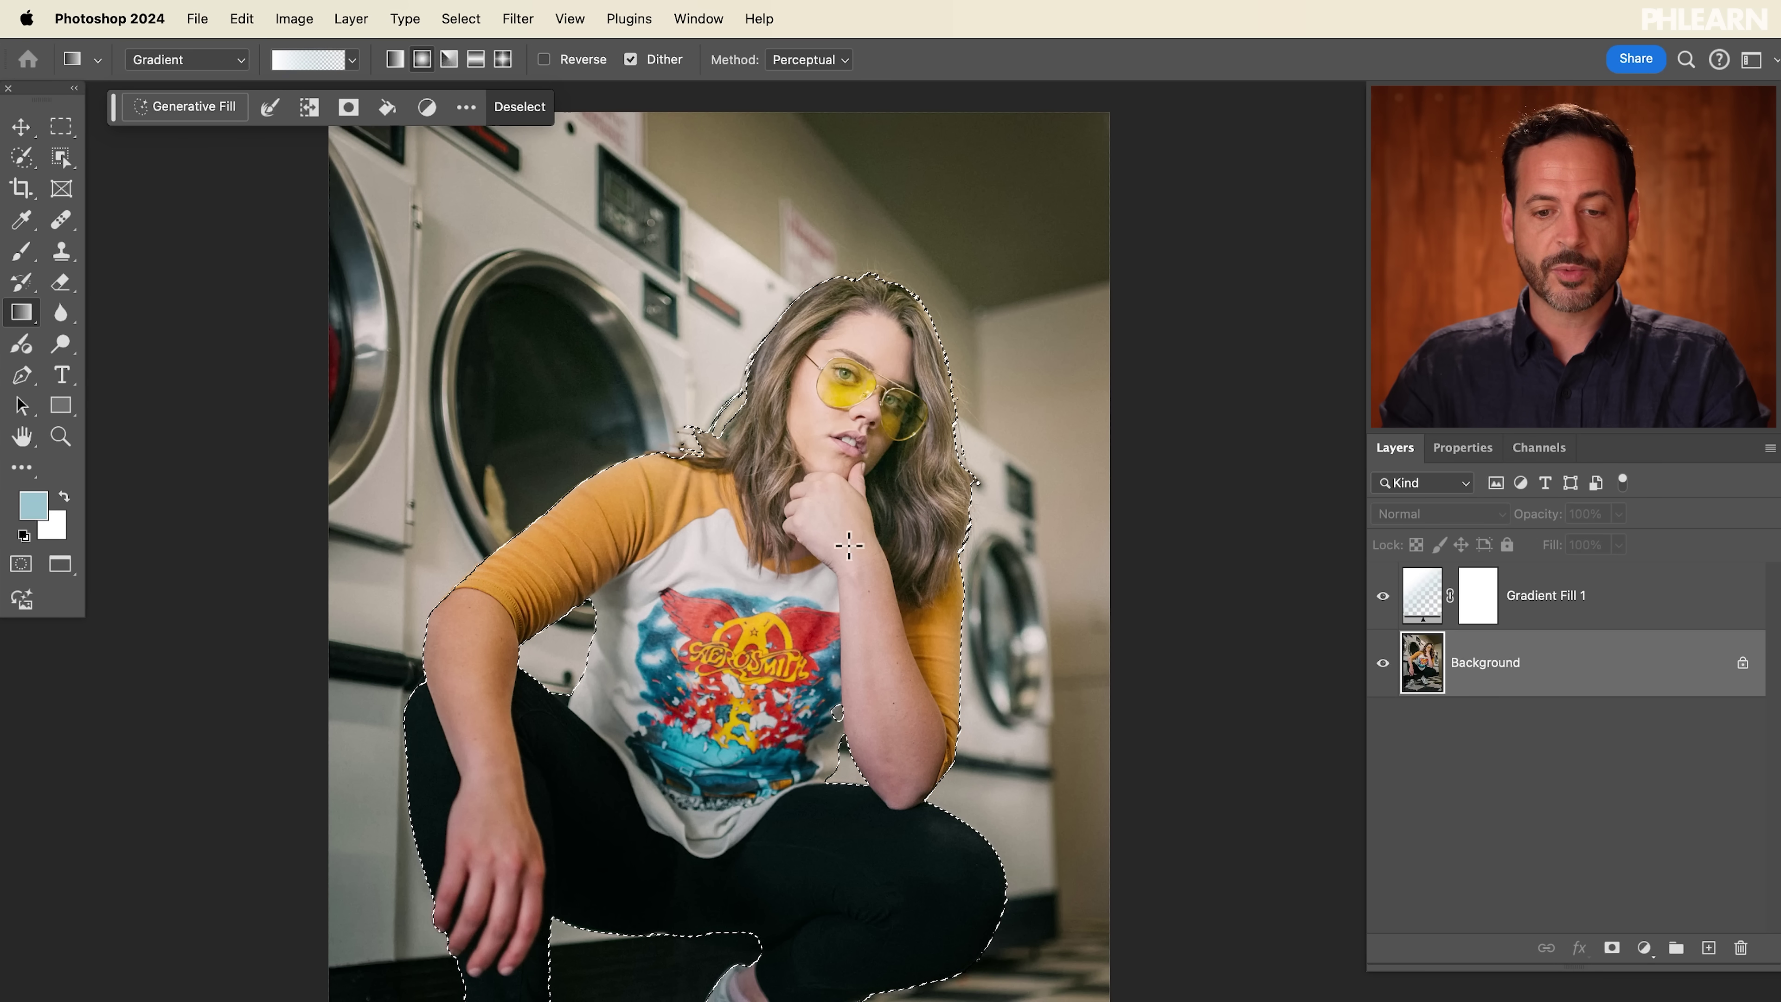
Step: Fill the woman's selection with black on the Gradient Fill 1 layer mask, then deselect
{"action": "left_click", "coordinate": [1430, 607]}
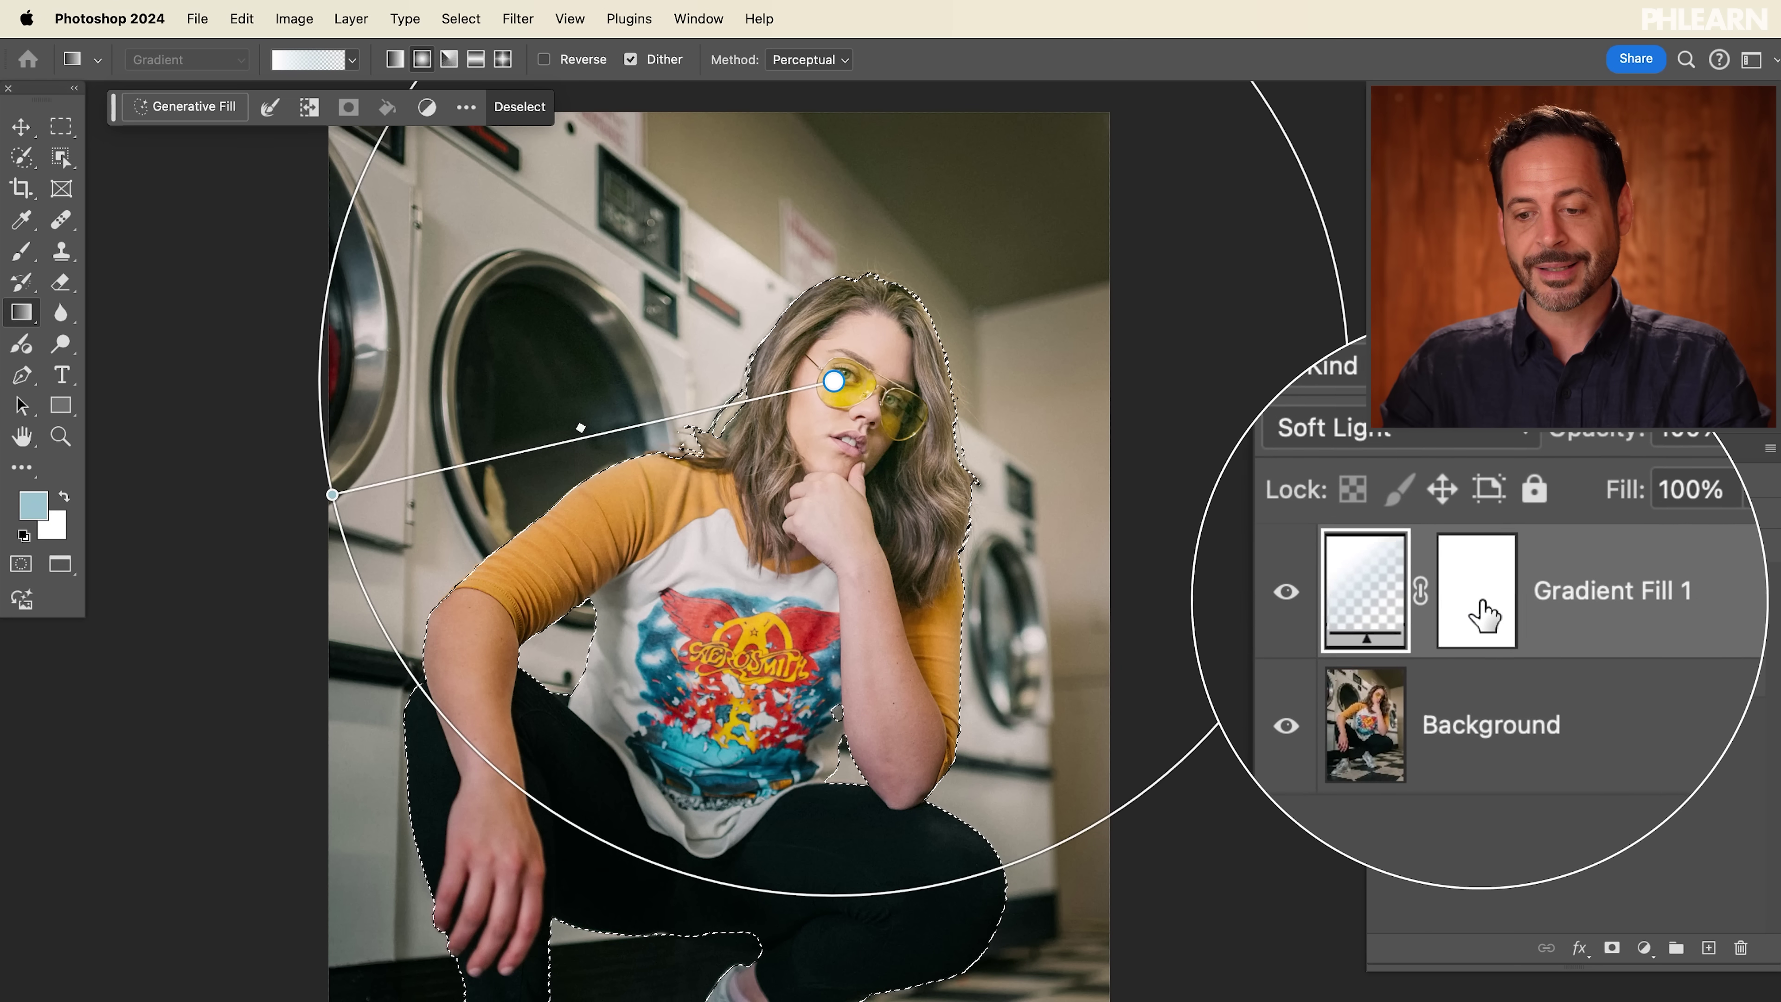
{"action": "left_click", "coordinate": [1483, 616]}
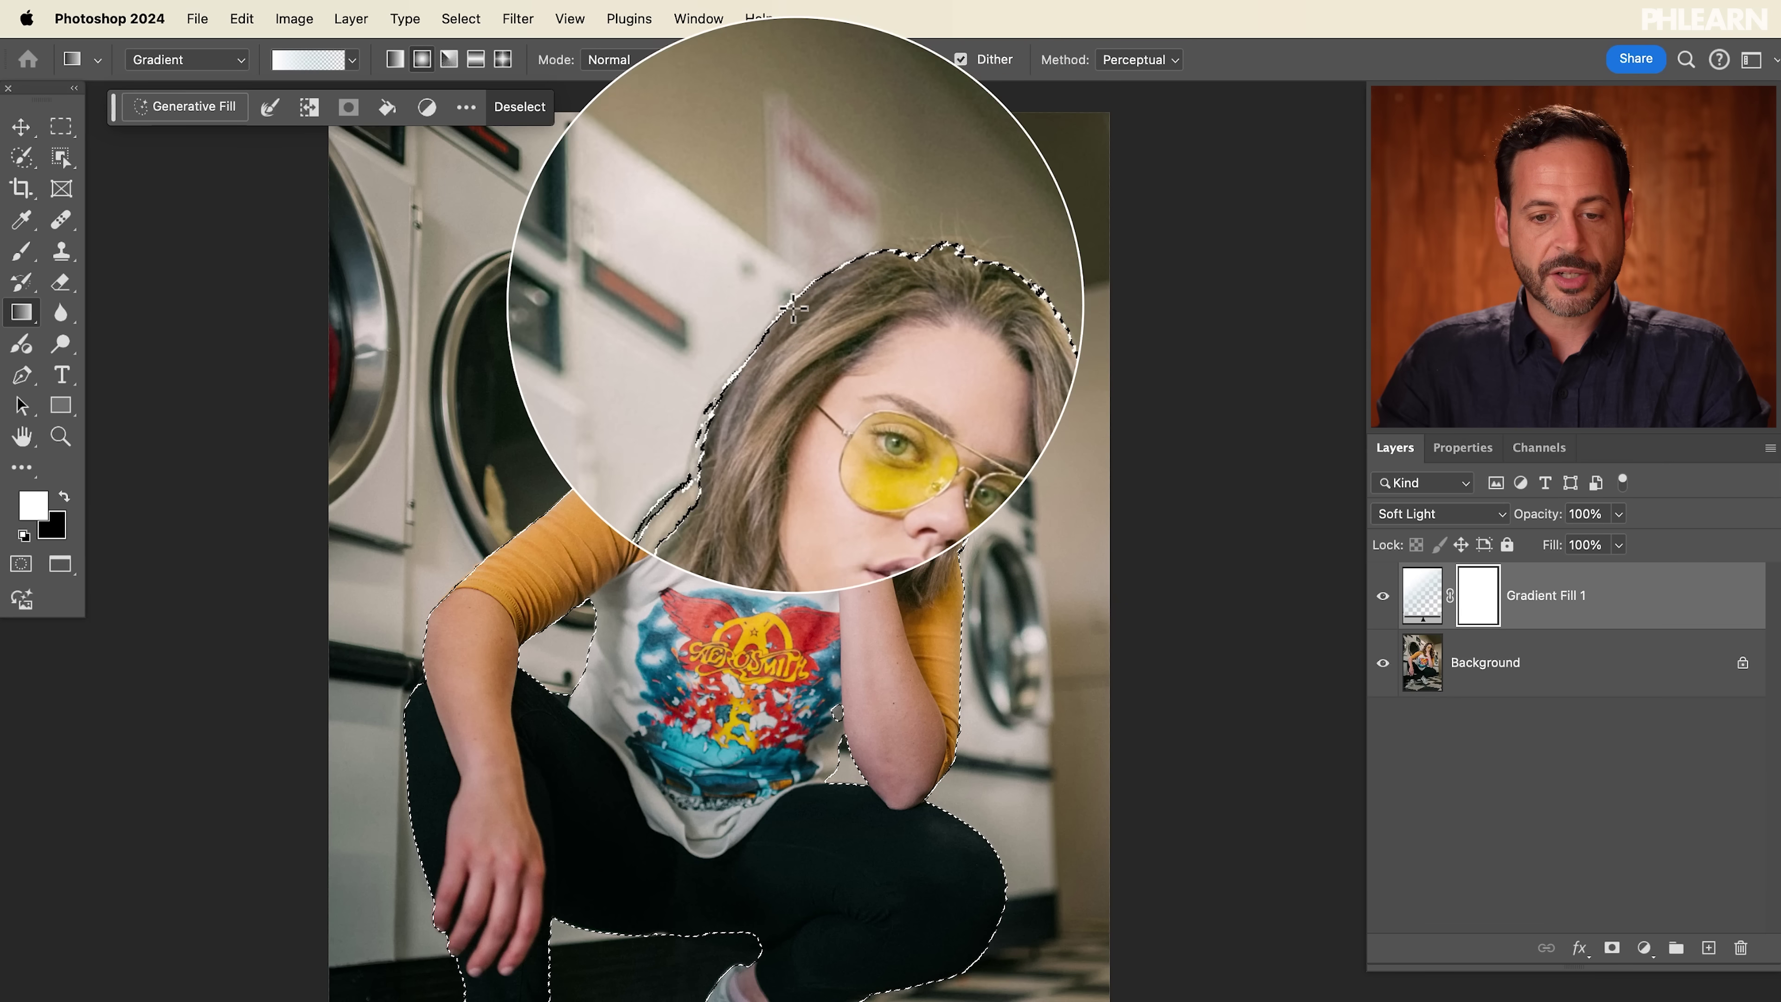
{"action": "left_click", "coordinate": [241, 18]}
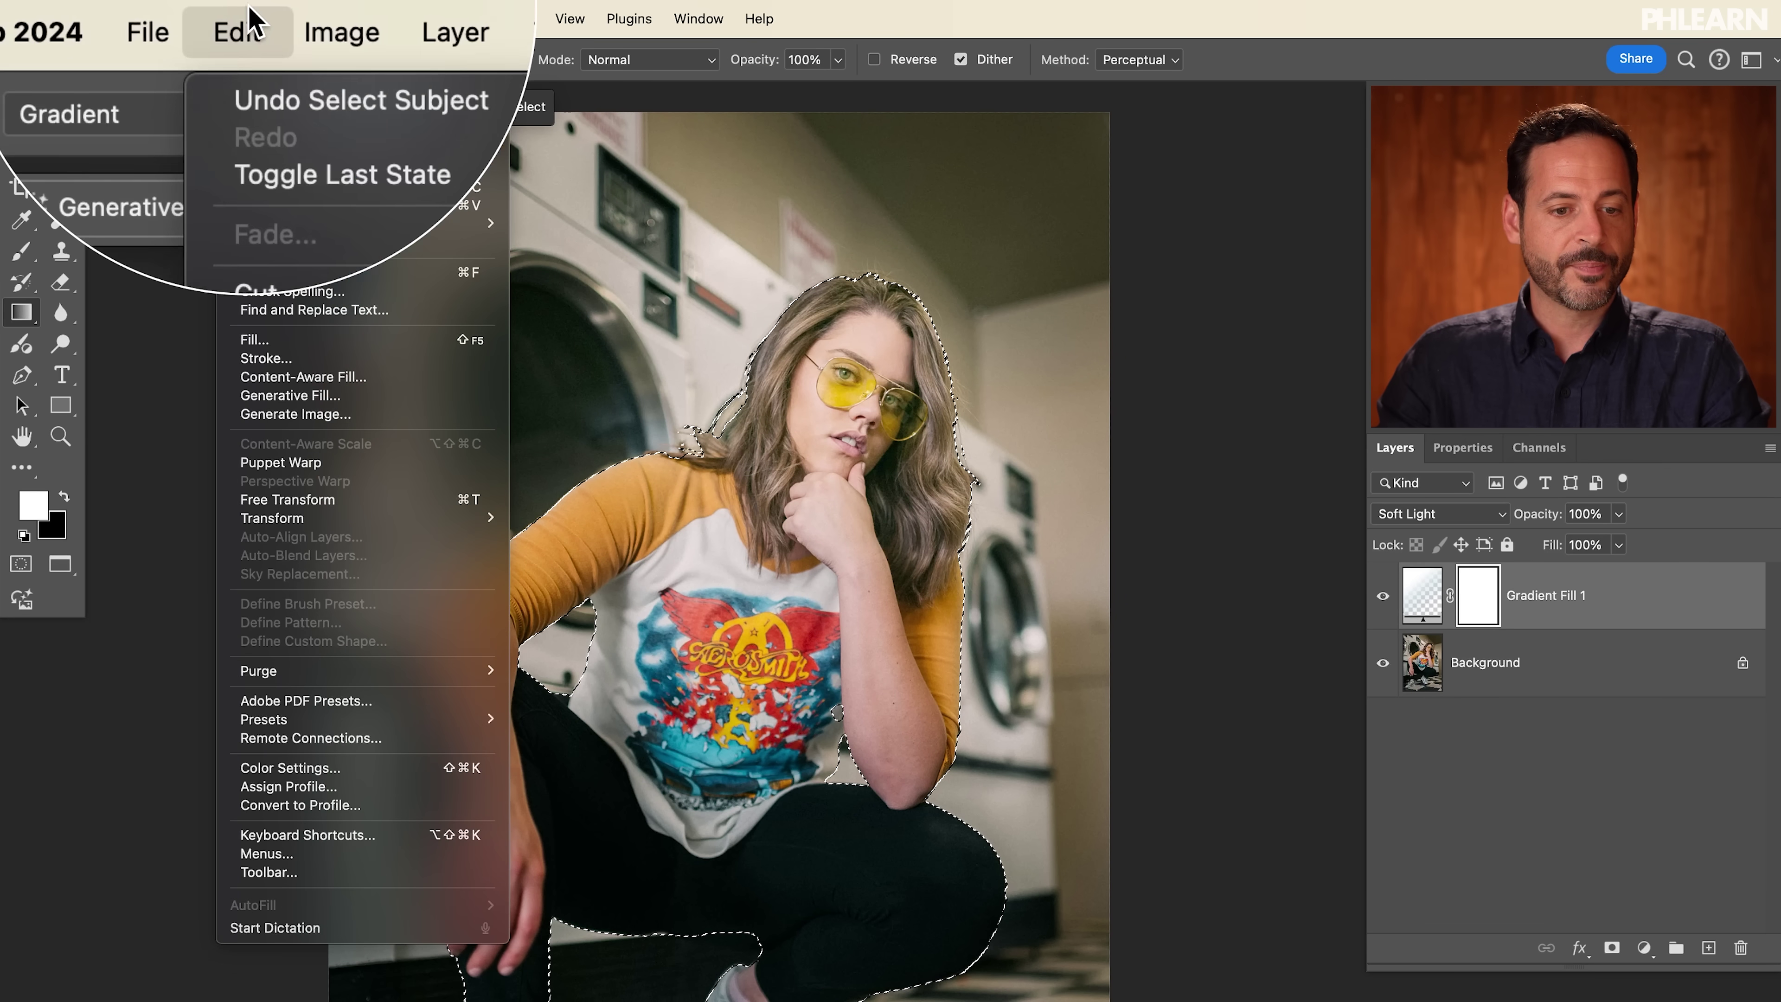
{"action": "left_click", "coordinate": [298, 343]}
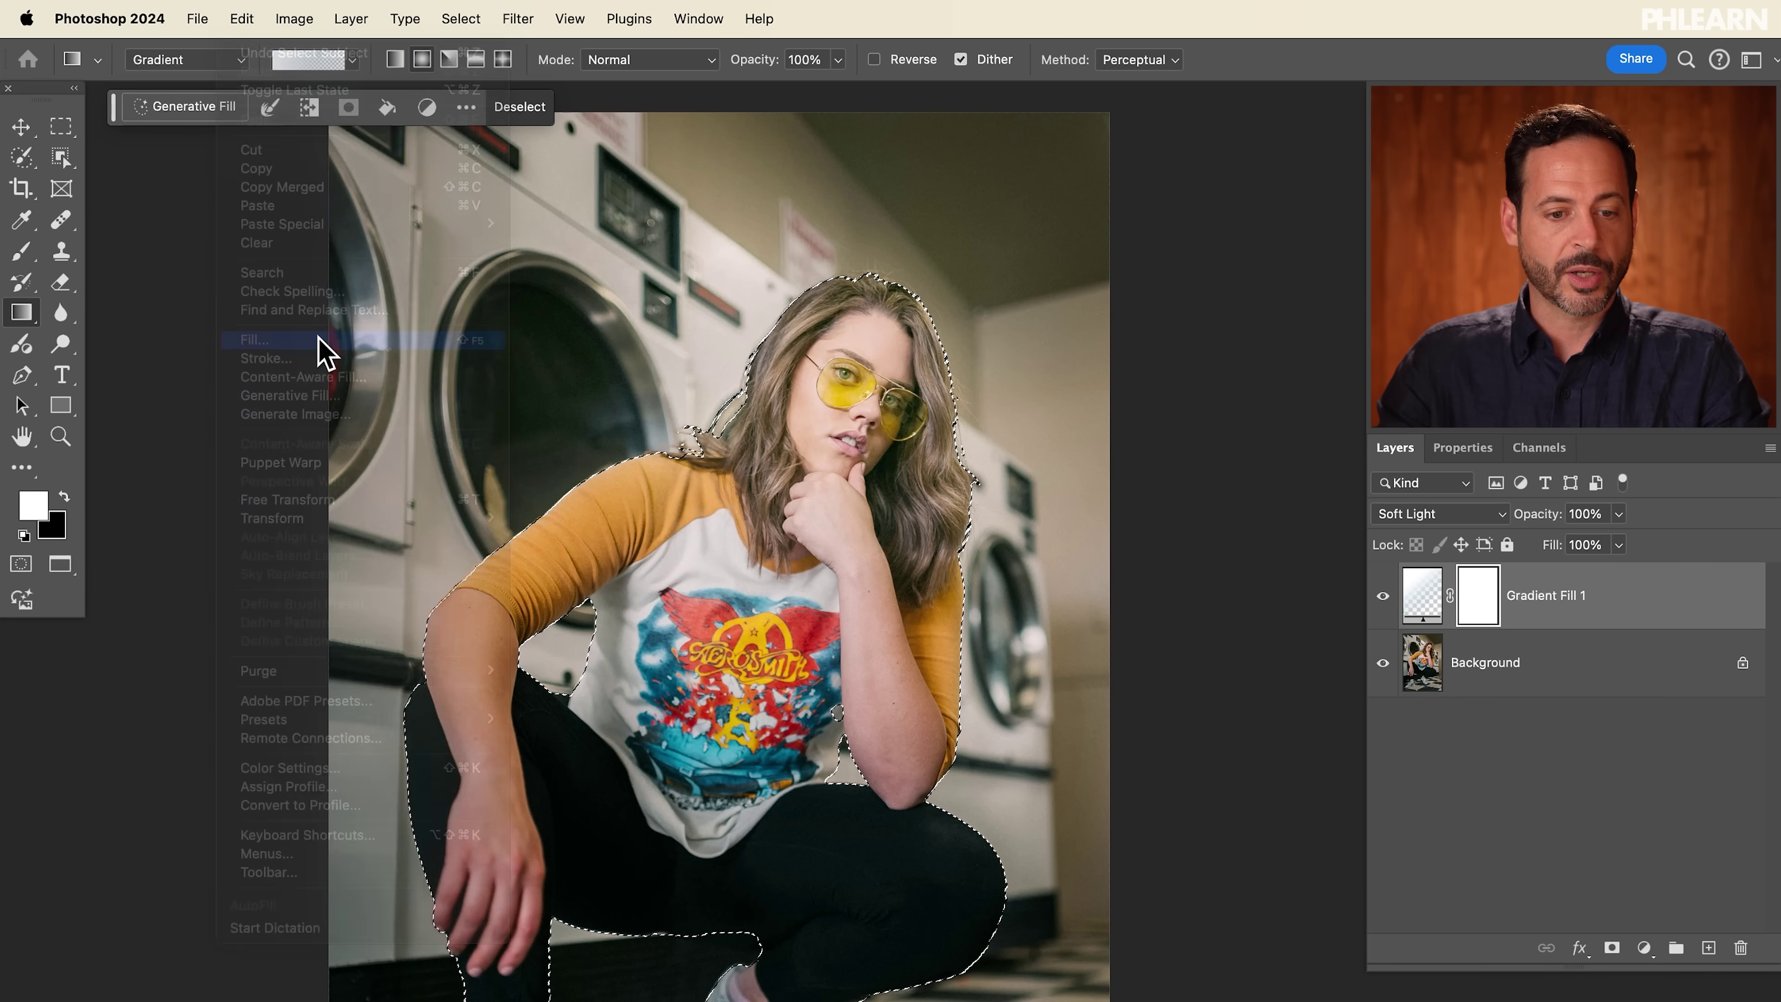
{"action": "left_click", "coordinate": [748, 394]}
{"action": "left_click", "coordinate": [761, 351]}
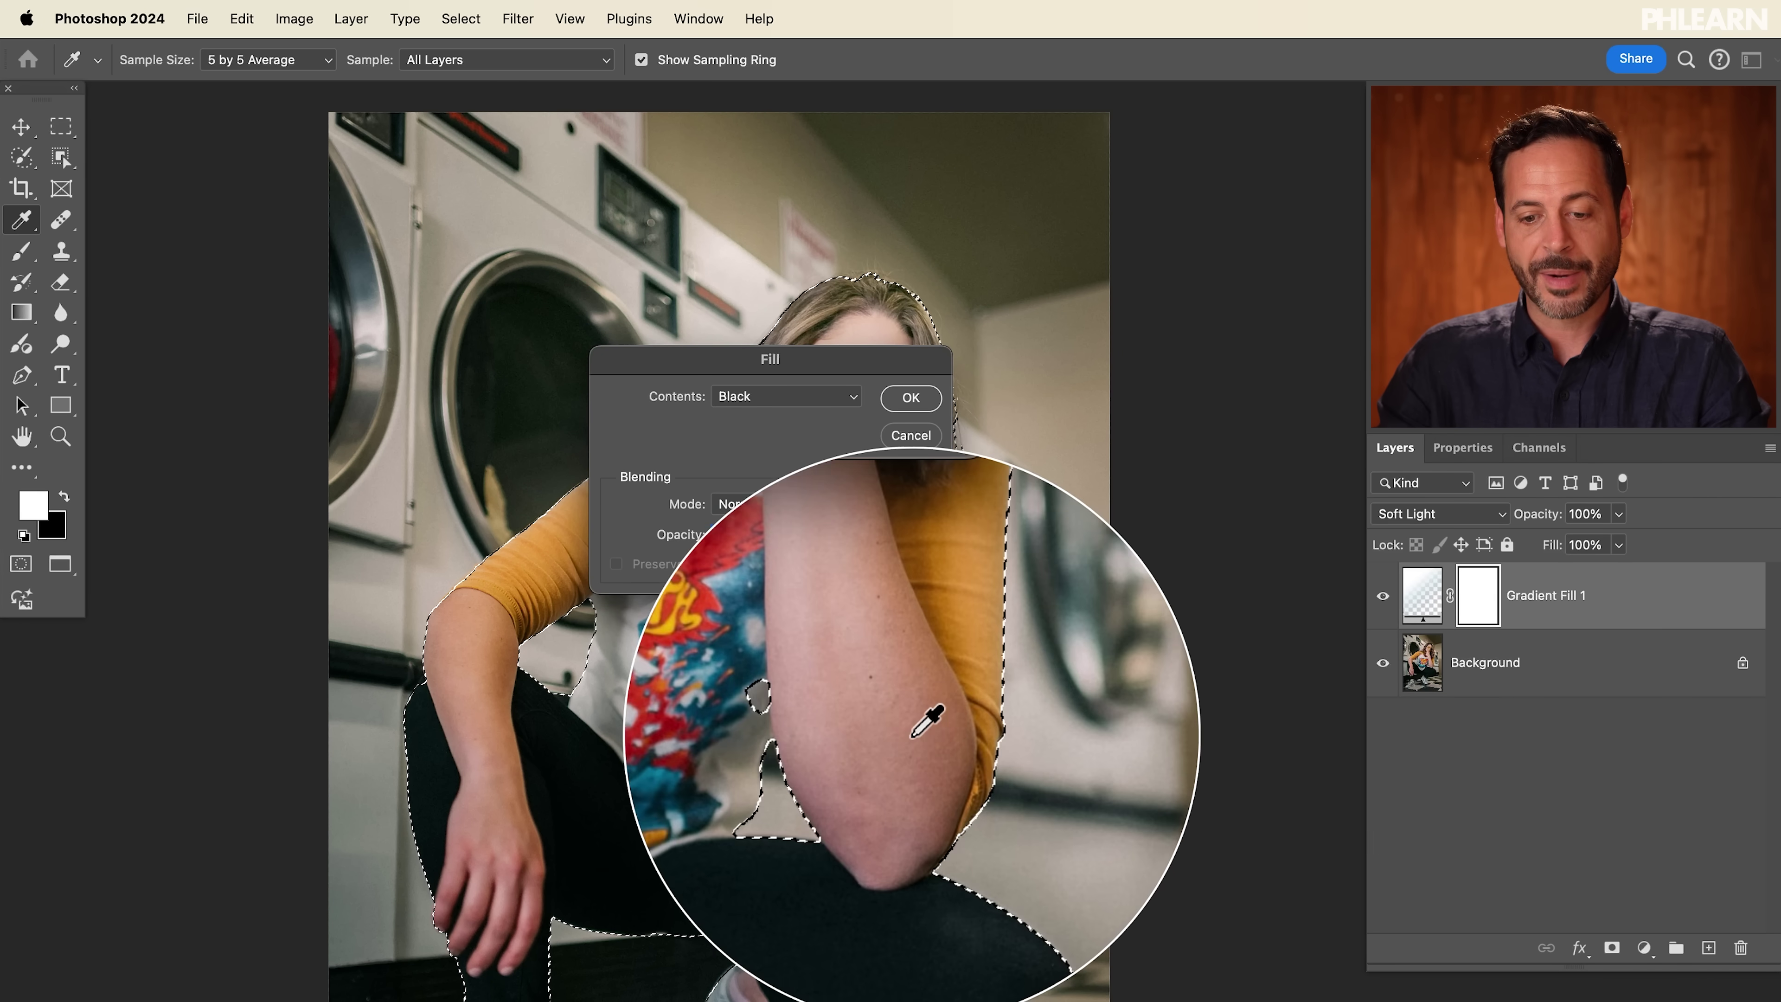
{"action": "left_click", "coordinate": [897, 407]}
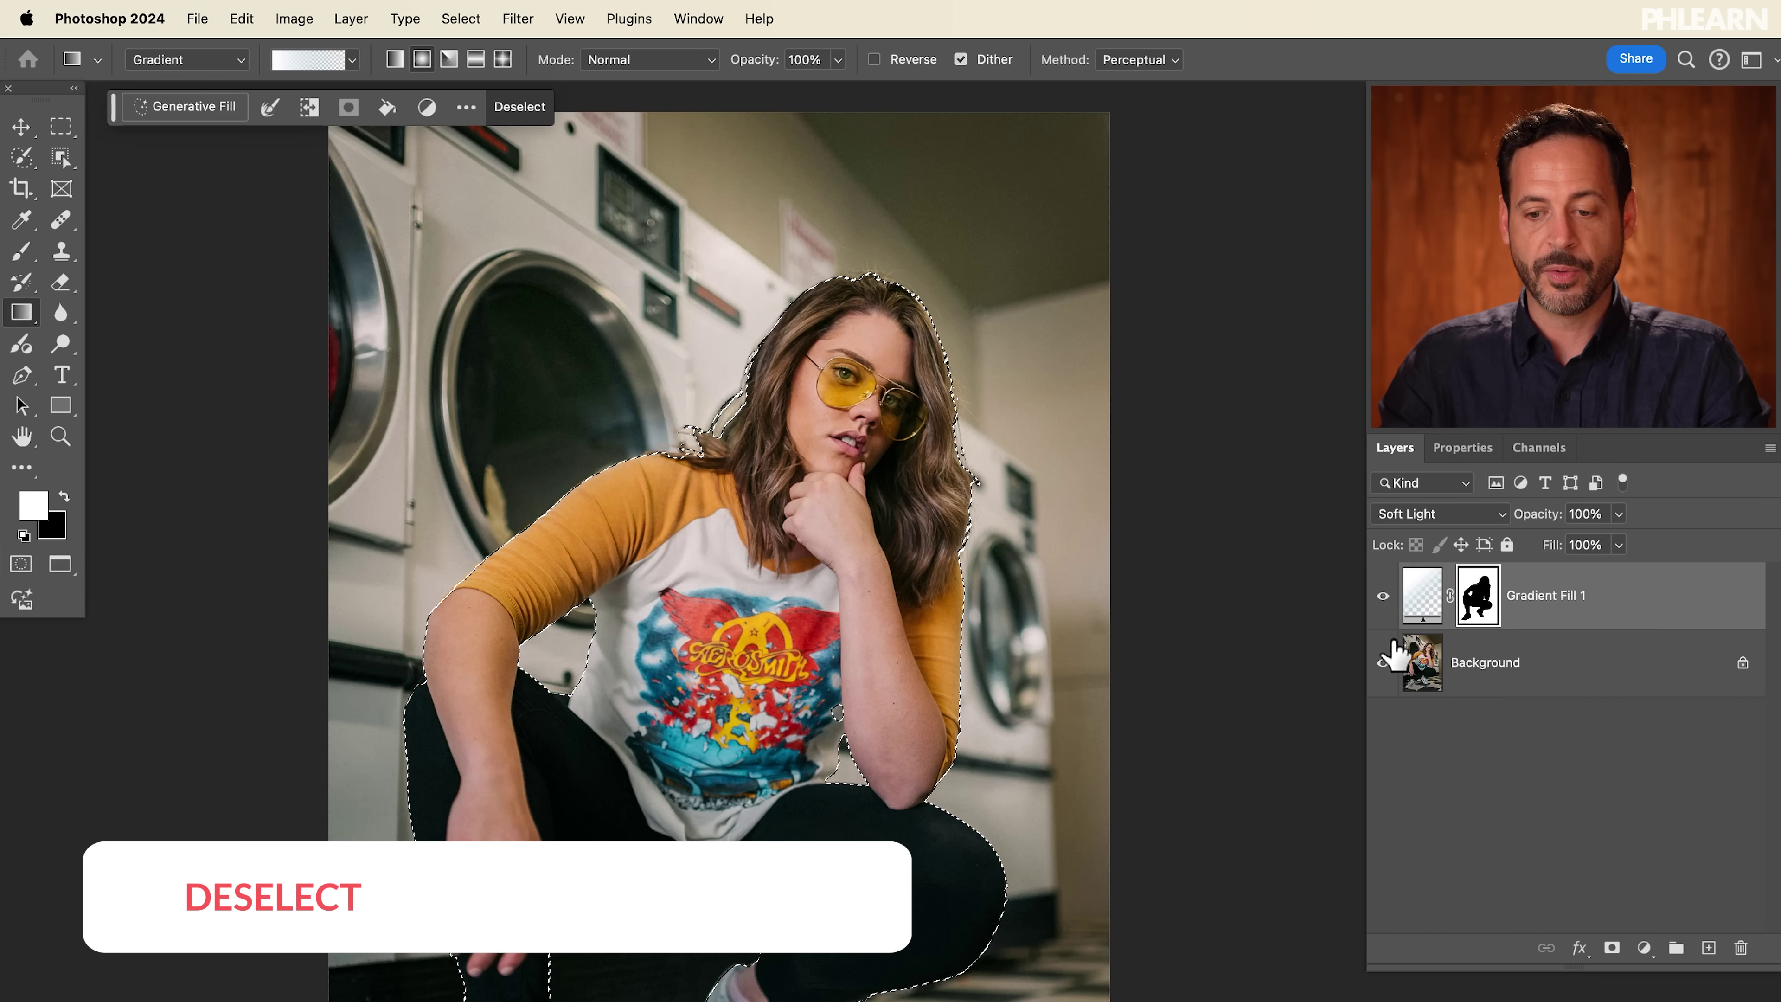
{"action": "key", "text": "super+d"}
Step: Toggle the masked gradient fill's visibility repeatedly to compare the background glow before and after
{"action": "left_click", "coordinate": [1385, 597]}
{"action": "left_click", "coordinate": [1383, 597]}
{"action": "left_click", "coordinate": [1383, 596]}
{"action": "left_click", "coordinate": [1382, 596]}
{"action": "left_click", "coordinate": [1383, 597]}
{"action": "left_click", "coordinate": [1385, 598]}
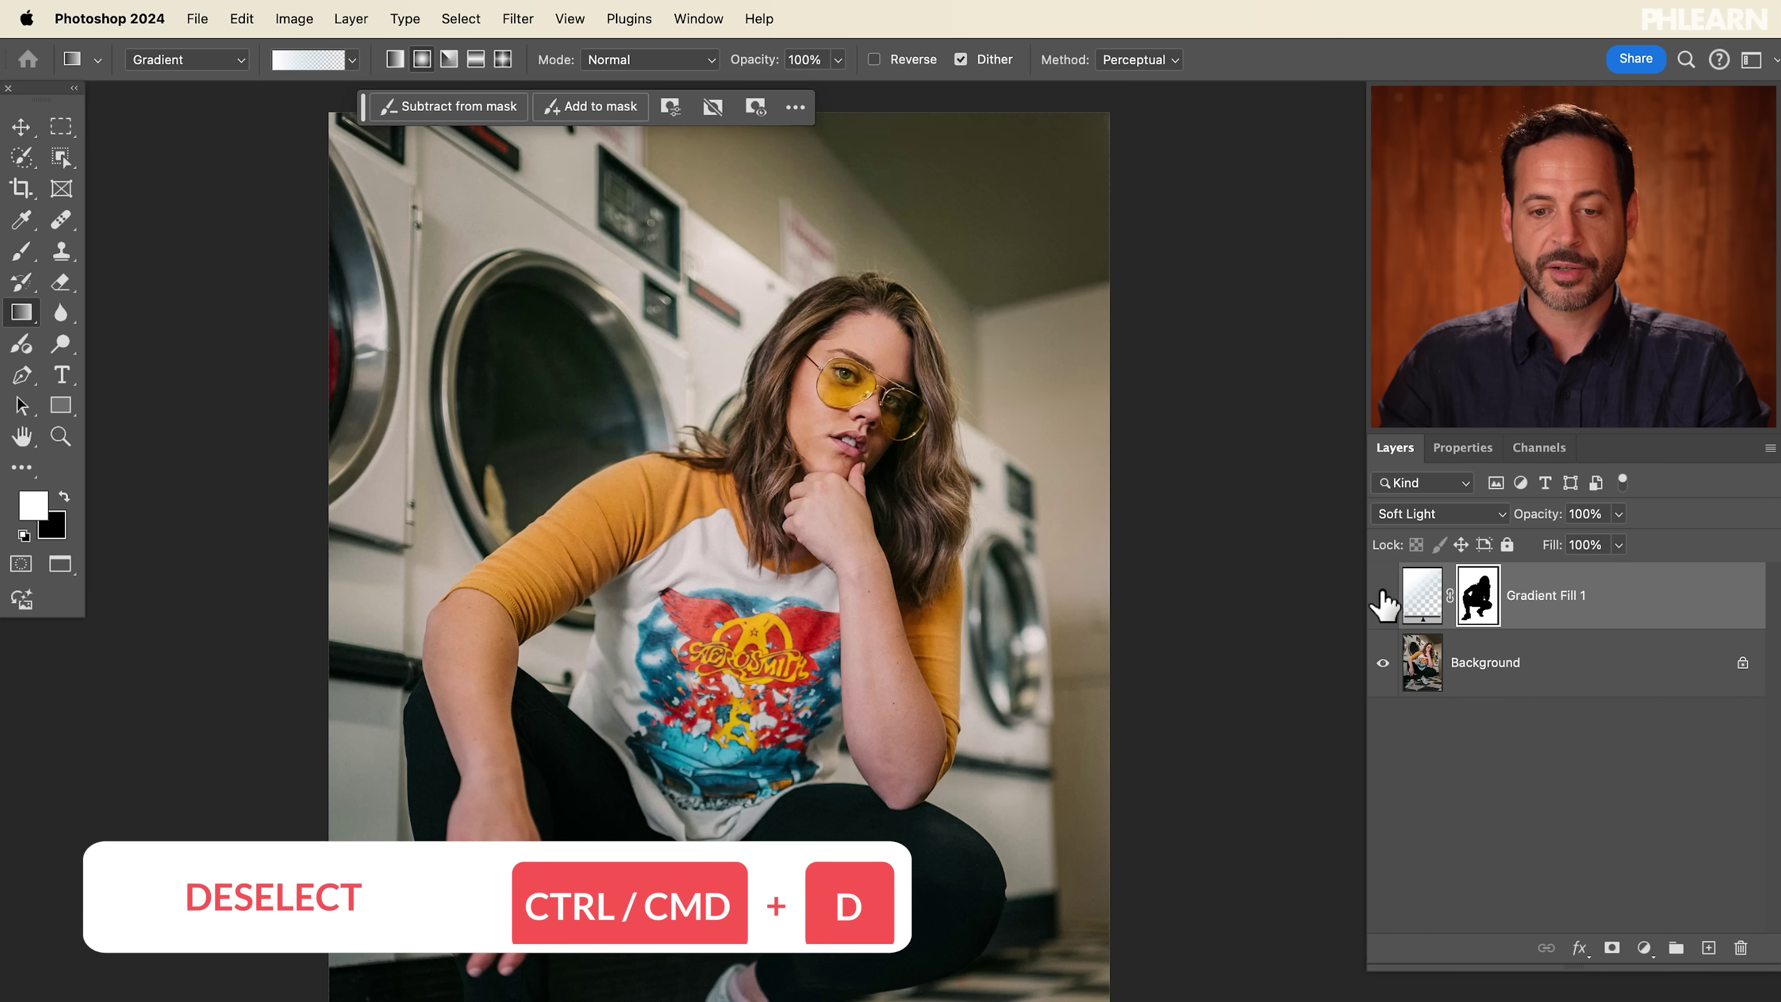
{"action": "left_click", "coordinate": [1382, 597]}
{"action": "left_click", "coordinate": [1382, 597]}
{"action": "left_click", "coordinate": [1383, 597]}
{"action": "left_click", "coordinate": [1383, 596]}
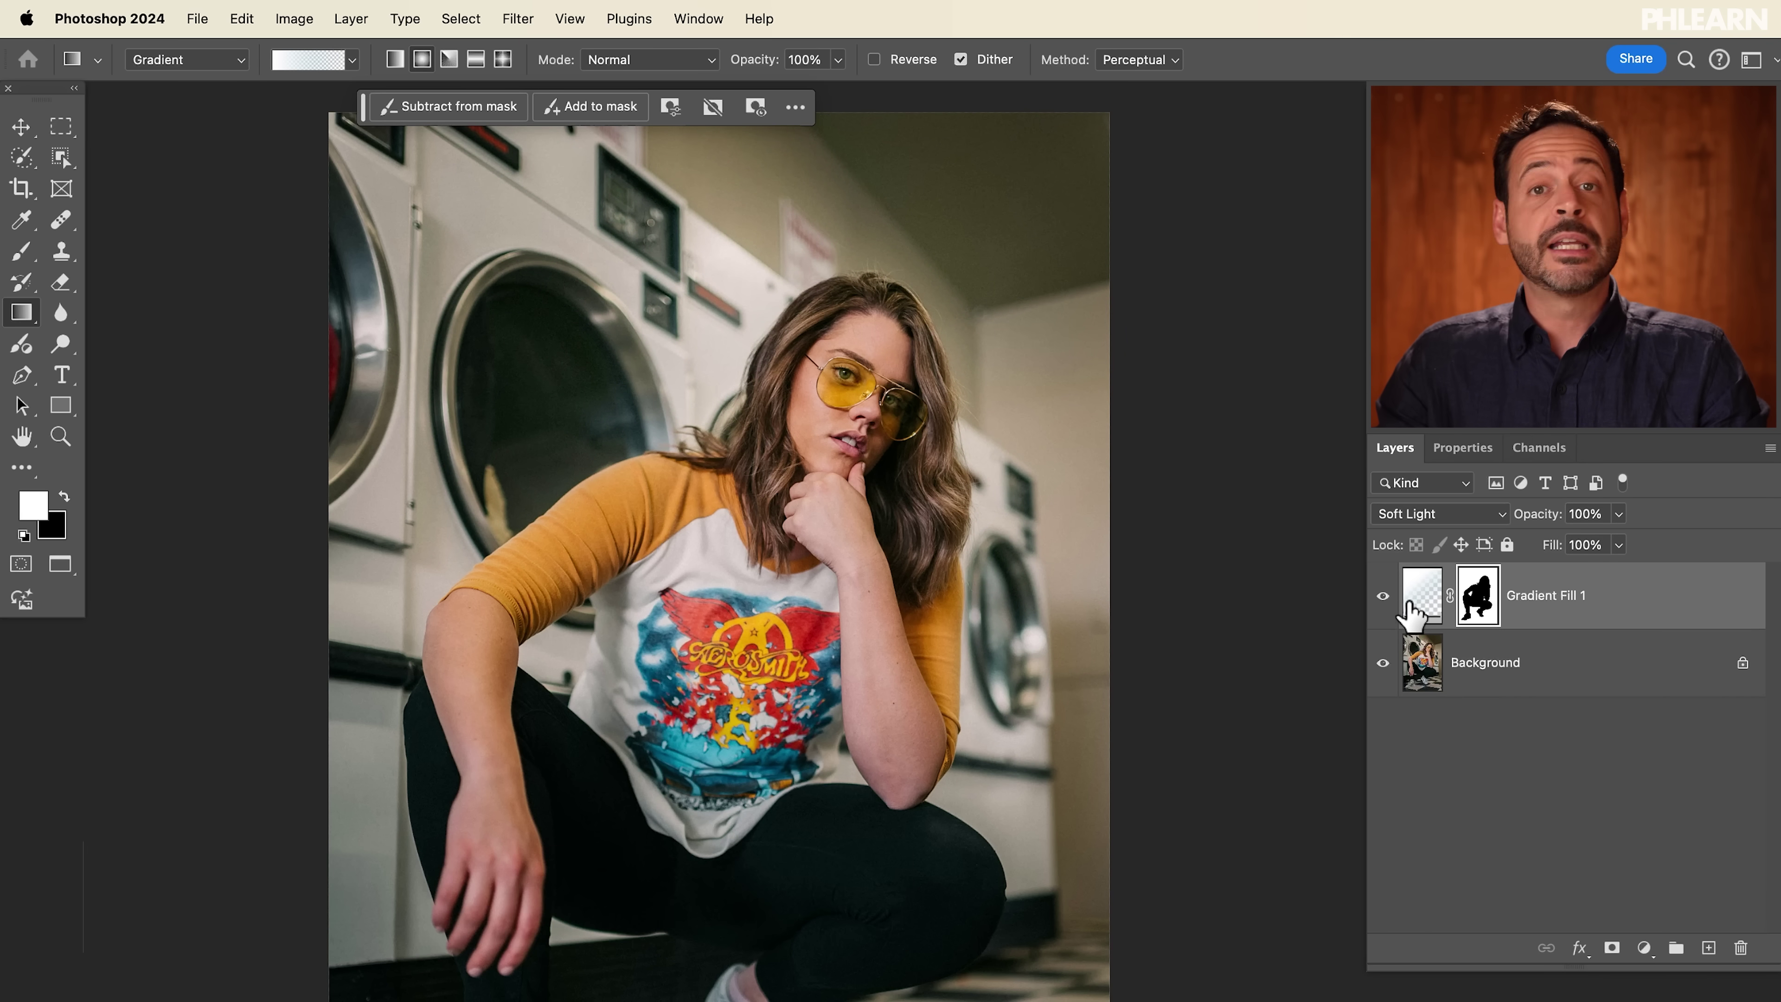
Step: Duplicate the masked gradient fill and shrink the copy's radial glow around the woman's glasses, keeping its Soft Light blend mode
{"action": "key", "text": "super+j"}
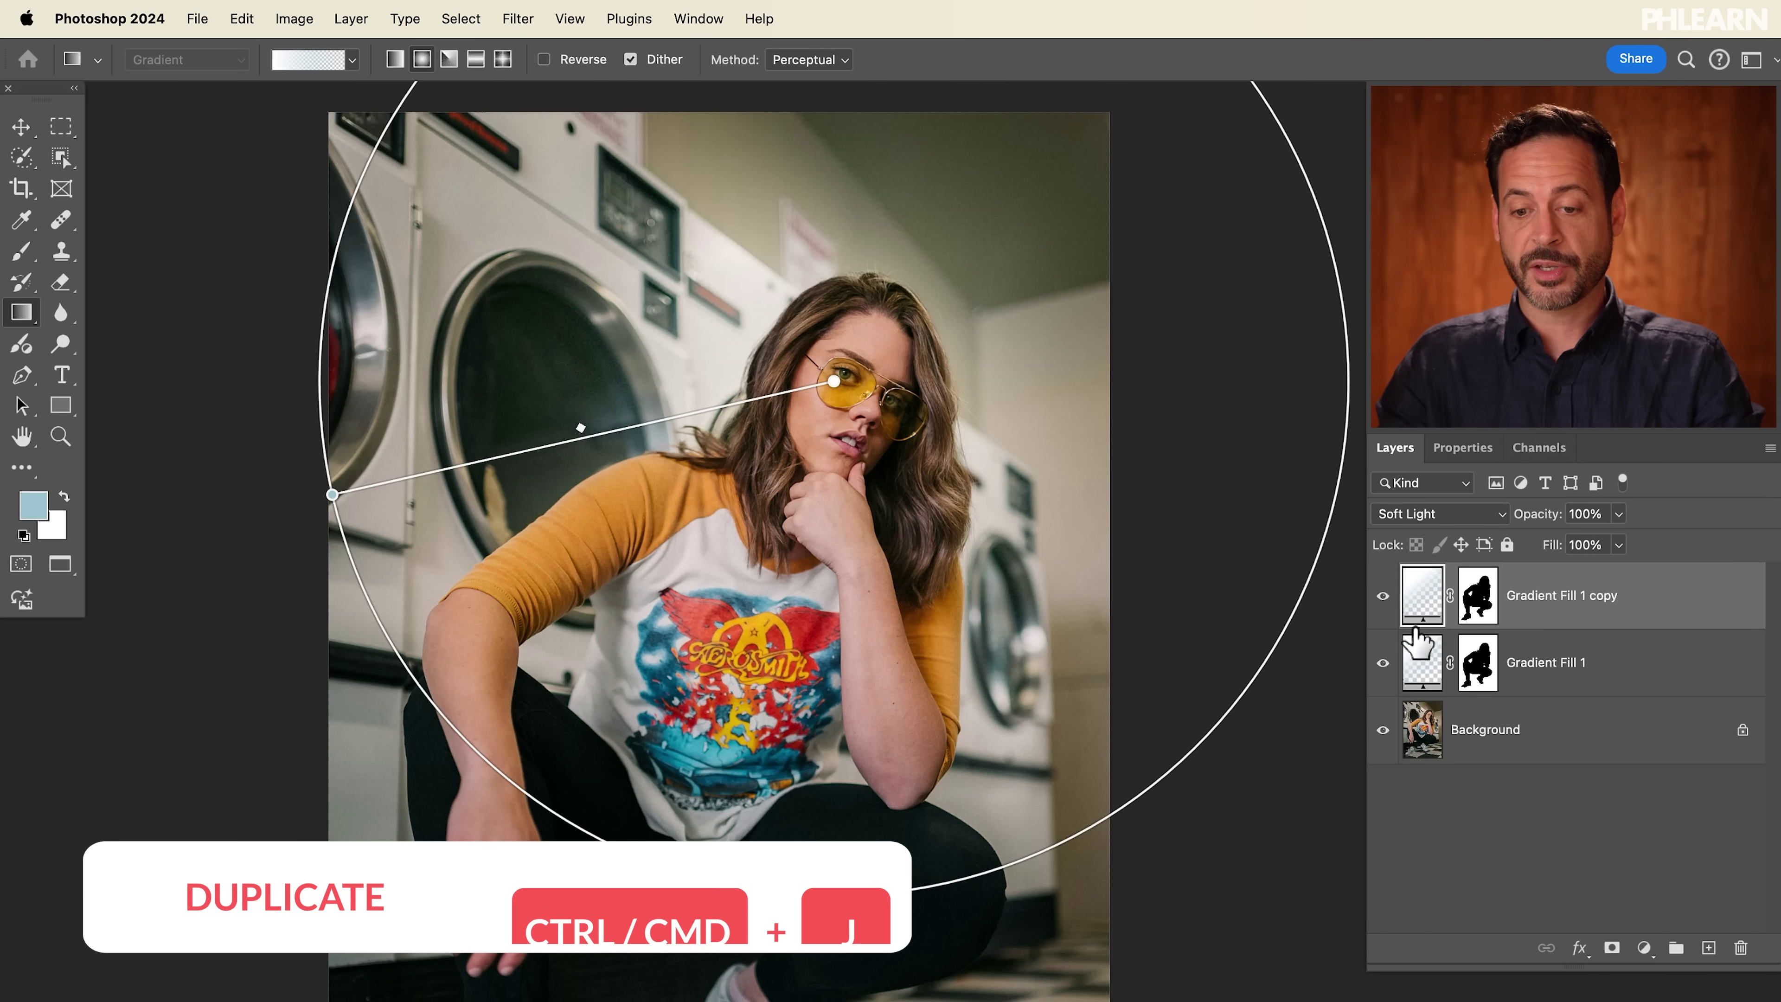
{"action": "left_click_drag", "start_coordinate": [334, 493], "coordinate": [611, 406]}
{"action": "mouse_move", "coordinate": [841, 381]}
{"action": "left_mouse_down"}
{"action": "mouse_move", "coordinate": [852, 337]}
{"action": "mouse_move", "coordinate": [849, 399]}
{"action": "left_mouse_up"}
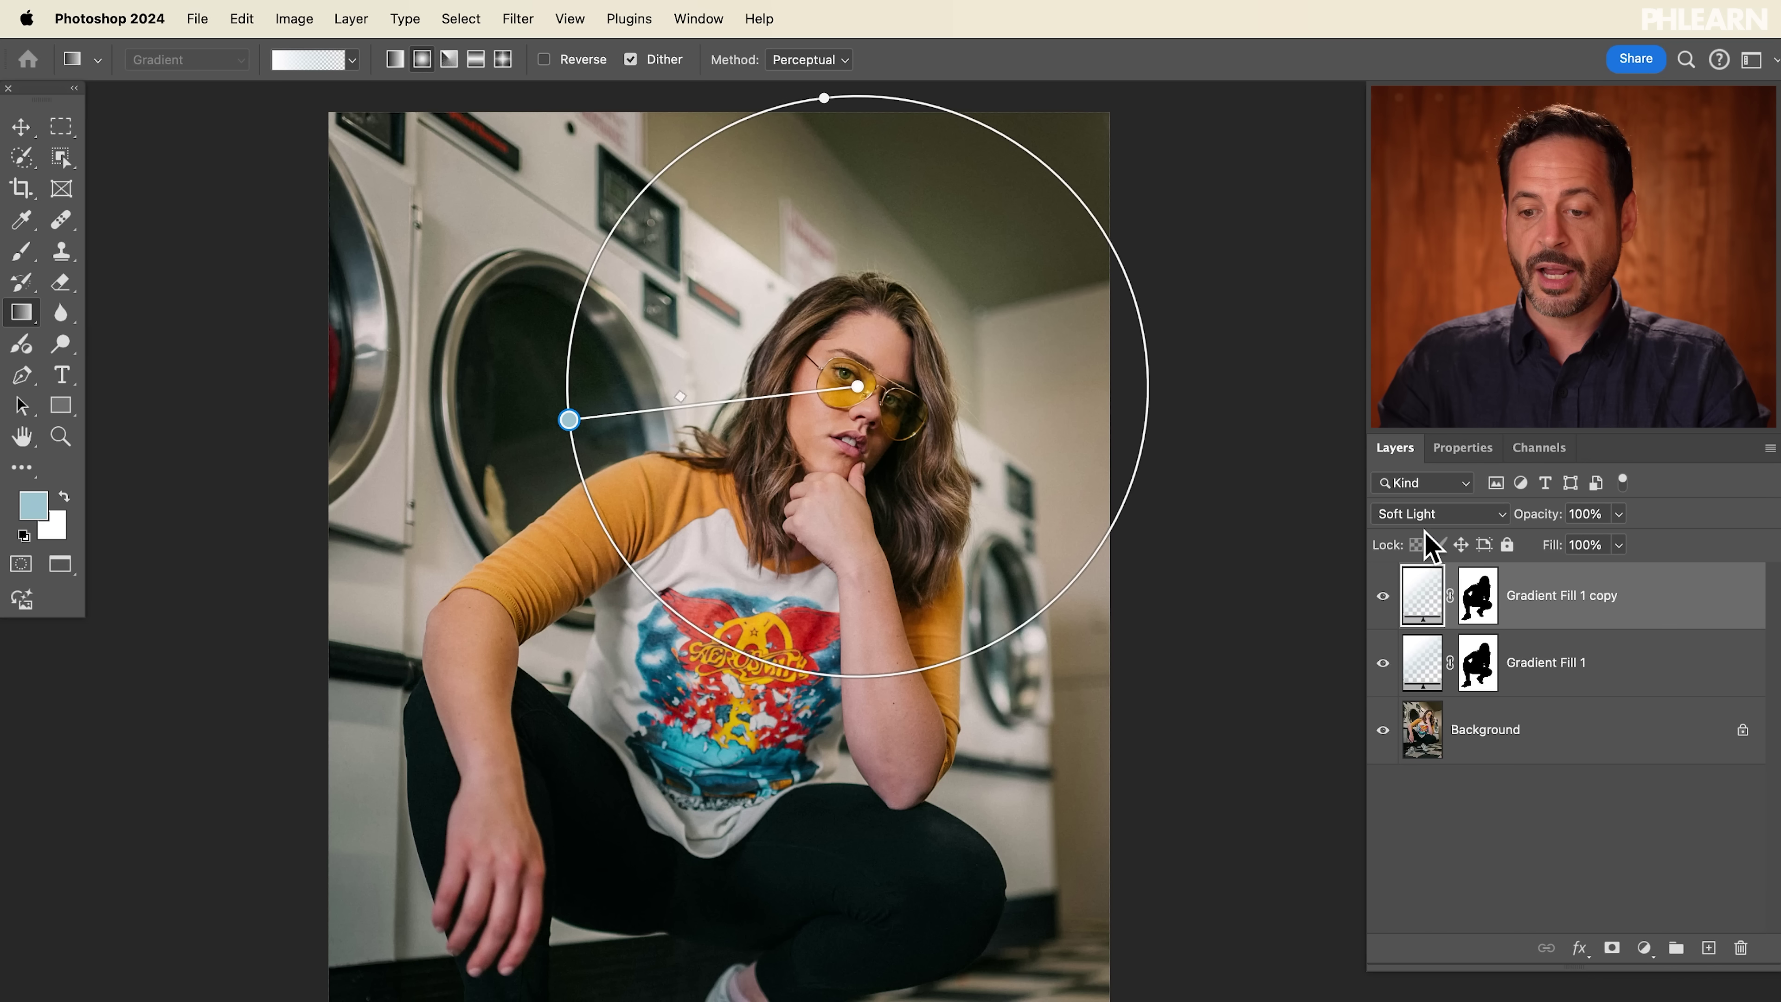
{"action": "left_click", "coordinate": [1430, 513]}
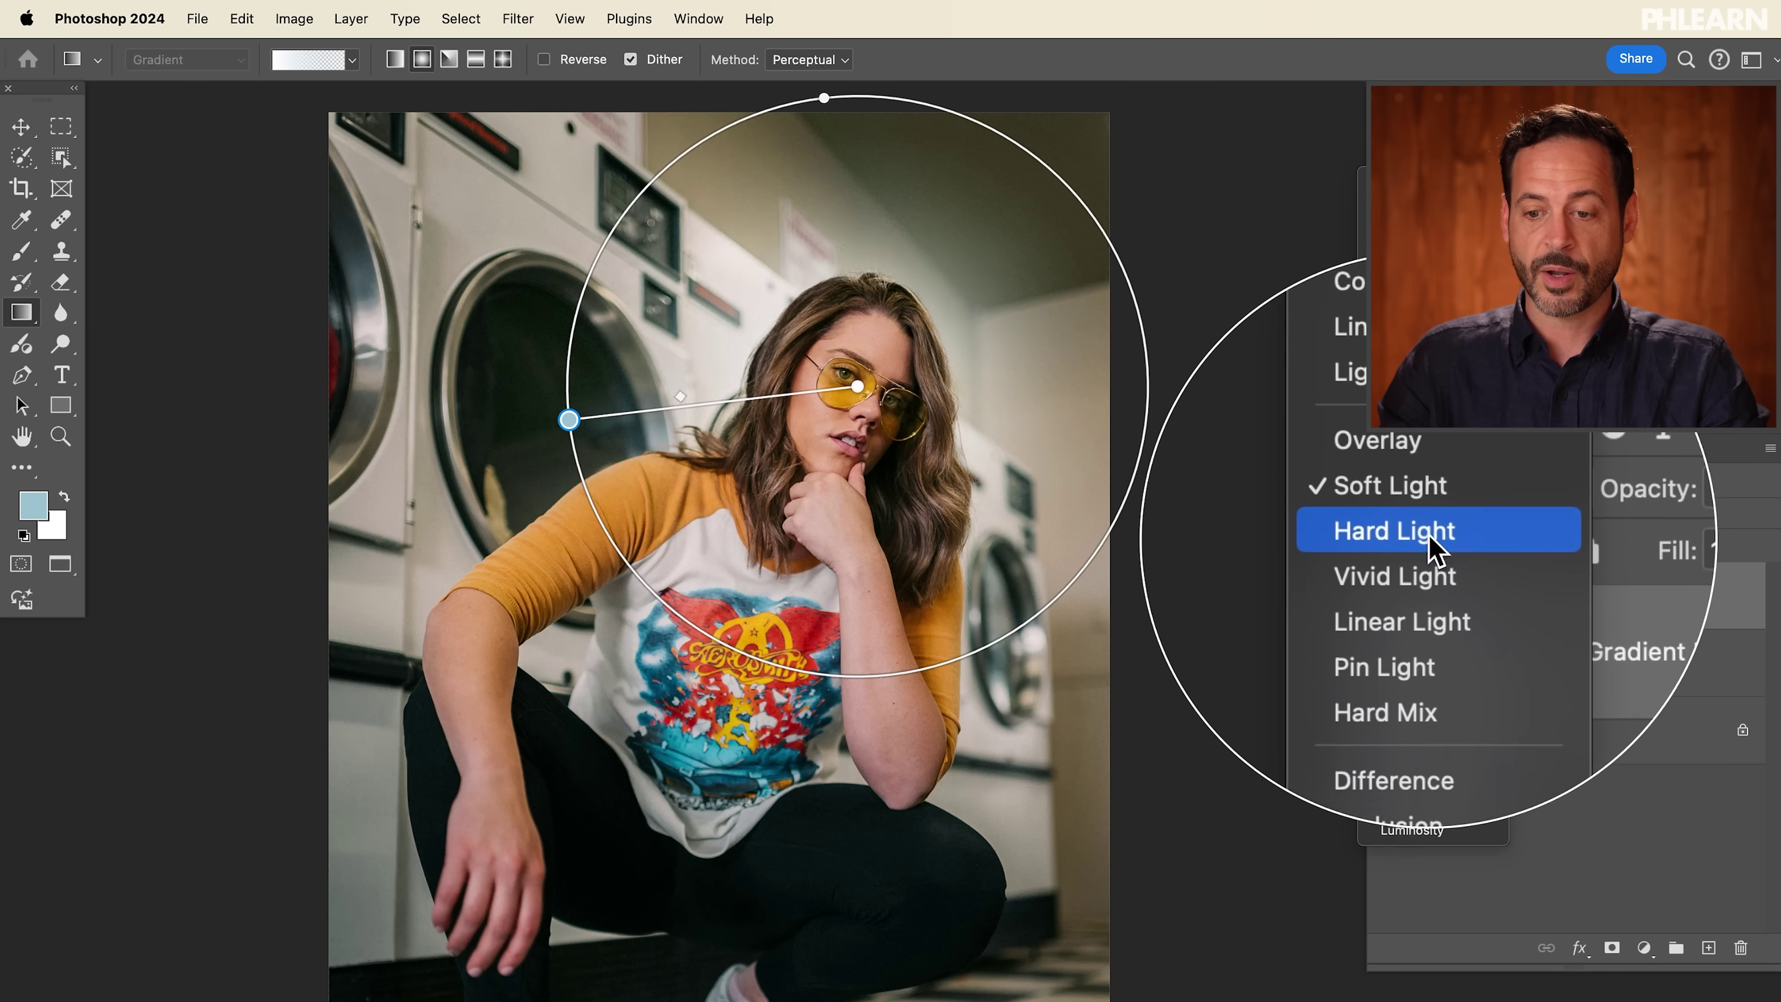
{"action": "left_click", "coordinate": [1430, 516]}
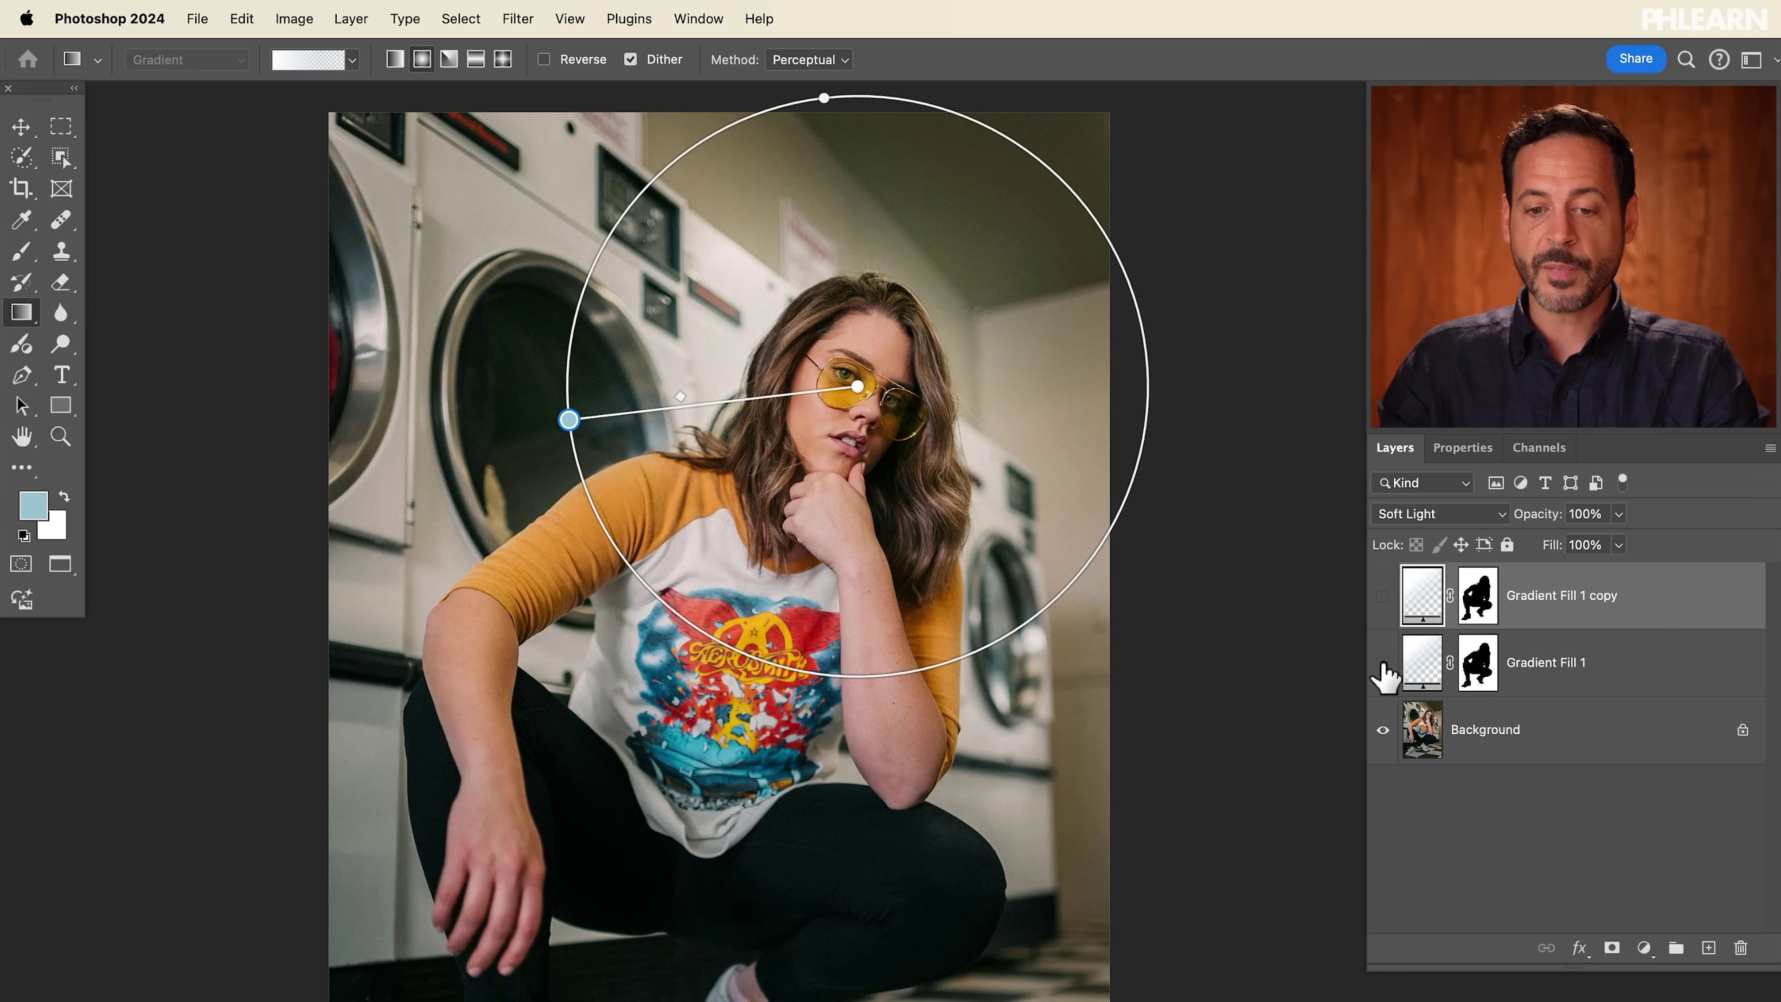
Step: Hide and show both gradient fill layers to examine their combined lighting effect
{"action": "left_click", "coordinate": [1382, 667]}
{"action": "left_click", "coordinate": [1383, 596]}
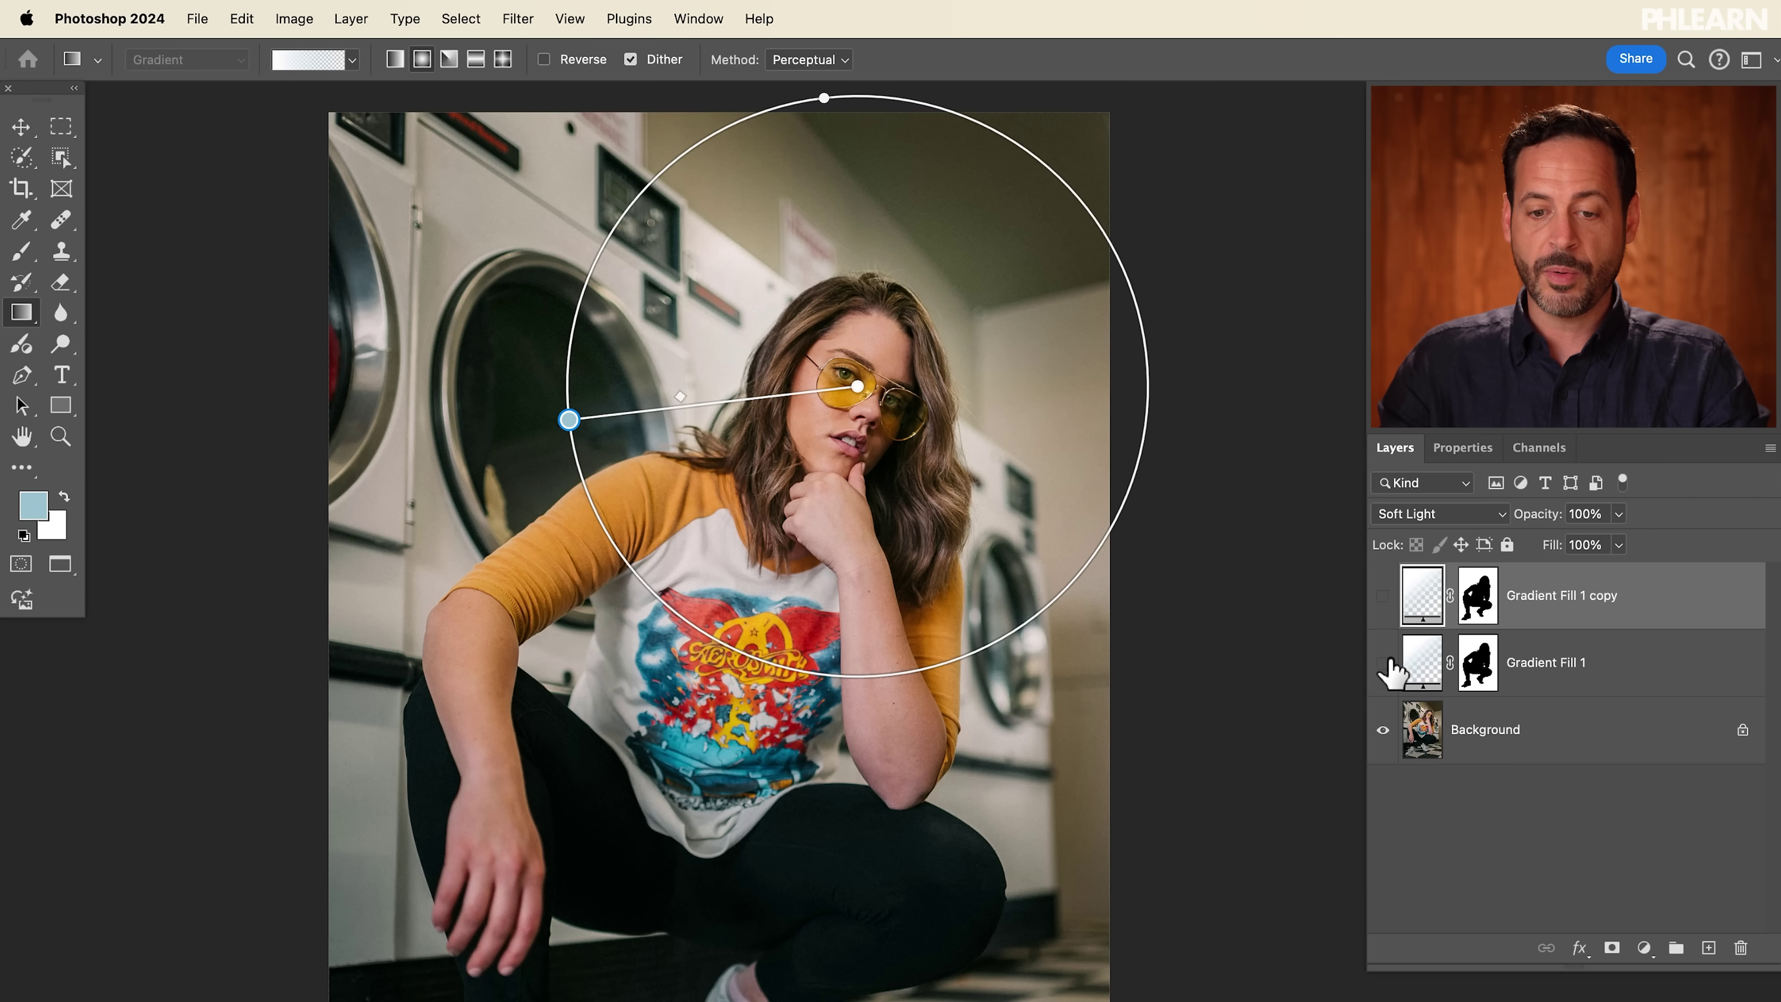
{"action": "left_click", "coordinate": [1384, 658]}
{"action": "left_click", "coordinate": [1382, 598]}
Step: Try to draw another radial gradient from the woman's shirt toward the floor's edge, and undo it
{"action": "scroll", "coordinate": [978, 603], "scroll_direction": "down", "scroll_amount": 1}
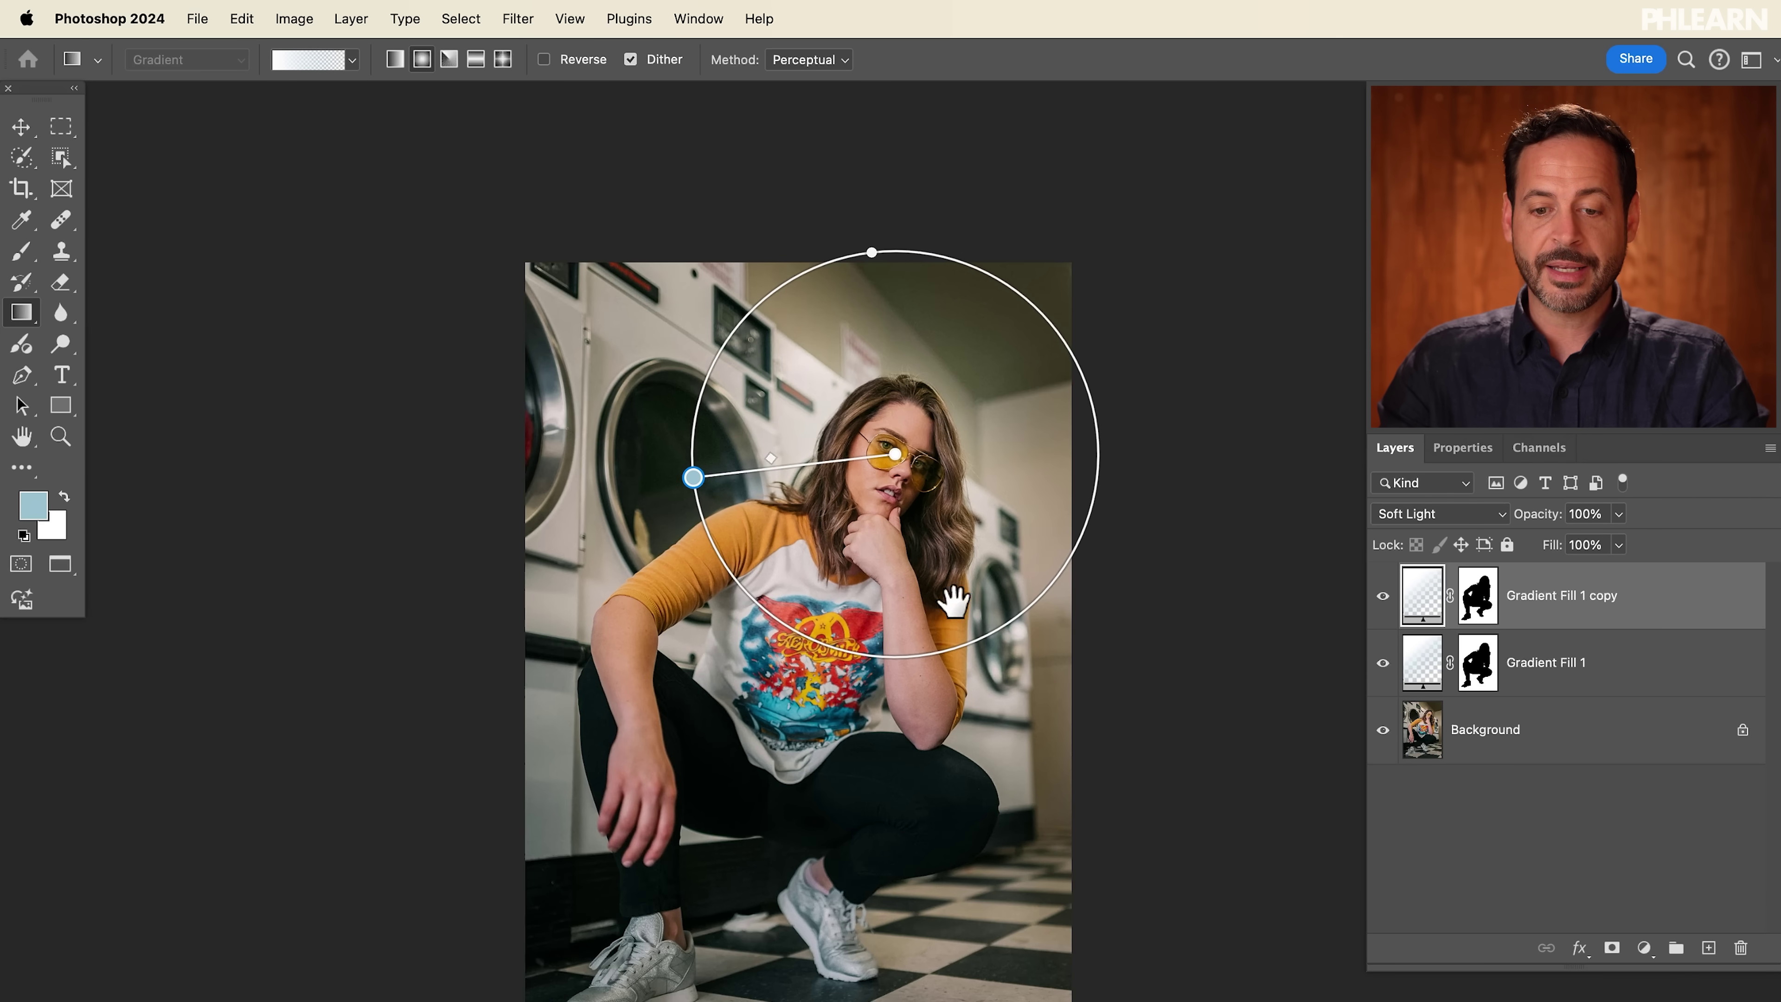
{"action": "scroll", "coordinate": [945, 597], "scroll_direction": "down", "scroll_amount": 3}
{"action": "scroll", "coordinate": [946, 597], "scroll_direction": "right", "scroll_amount": 1}
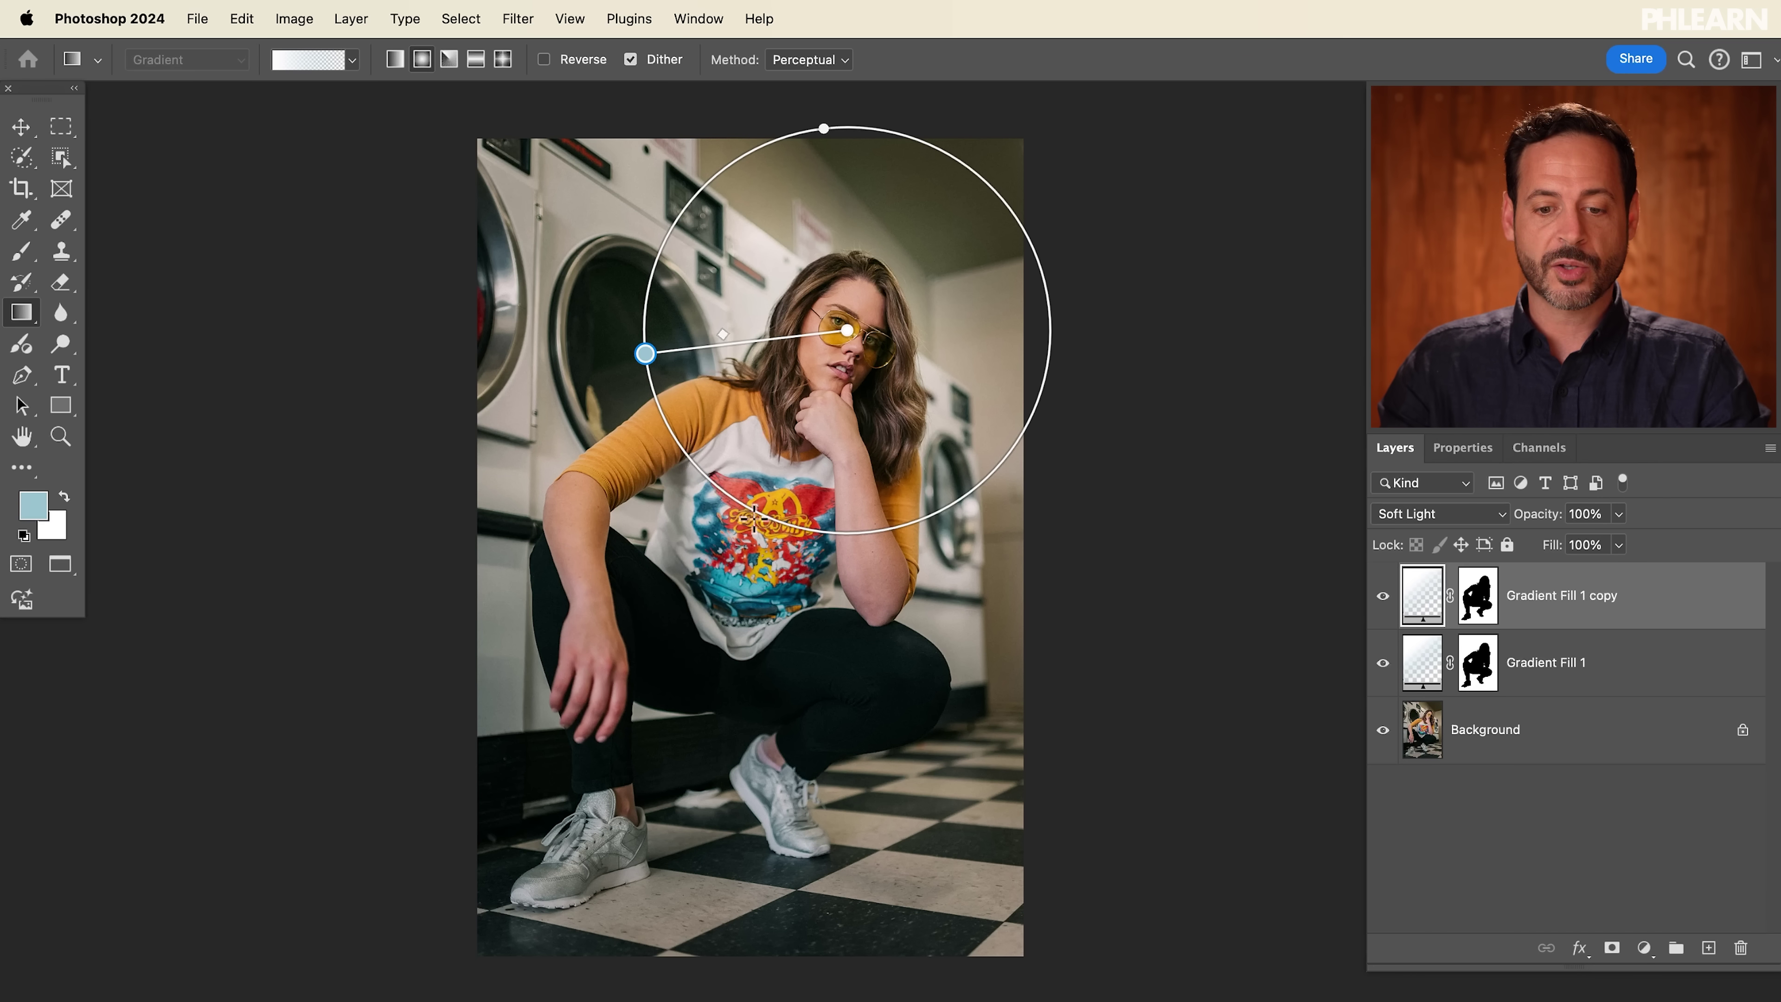
{"action": "left_click_drag", "start_coordinate": [742, 555], "coordinate": [1037, 845]}
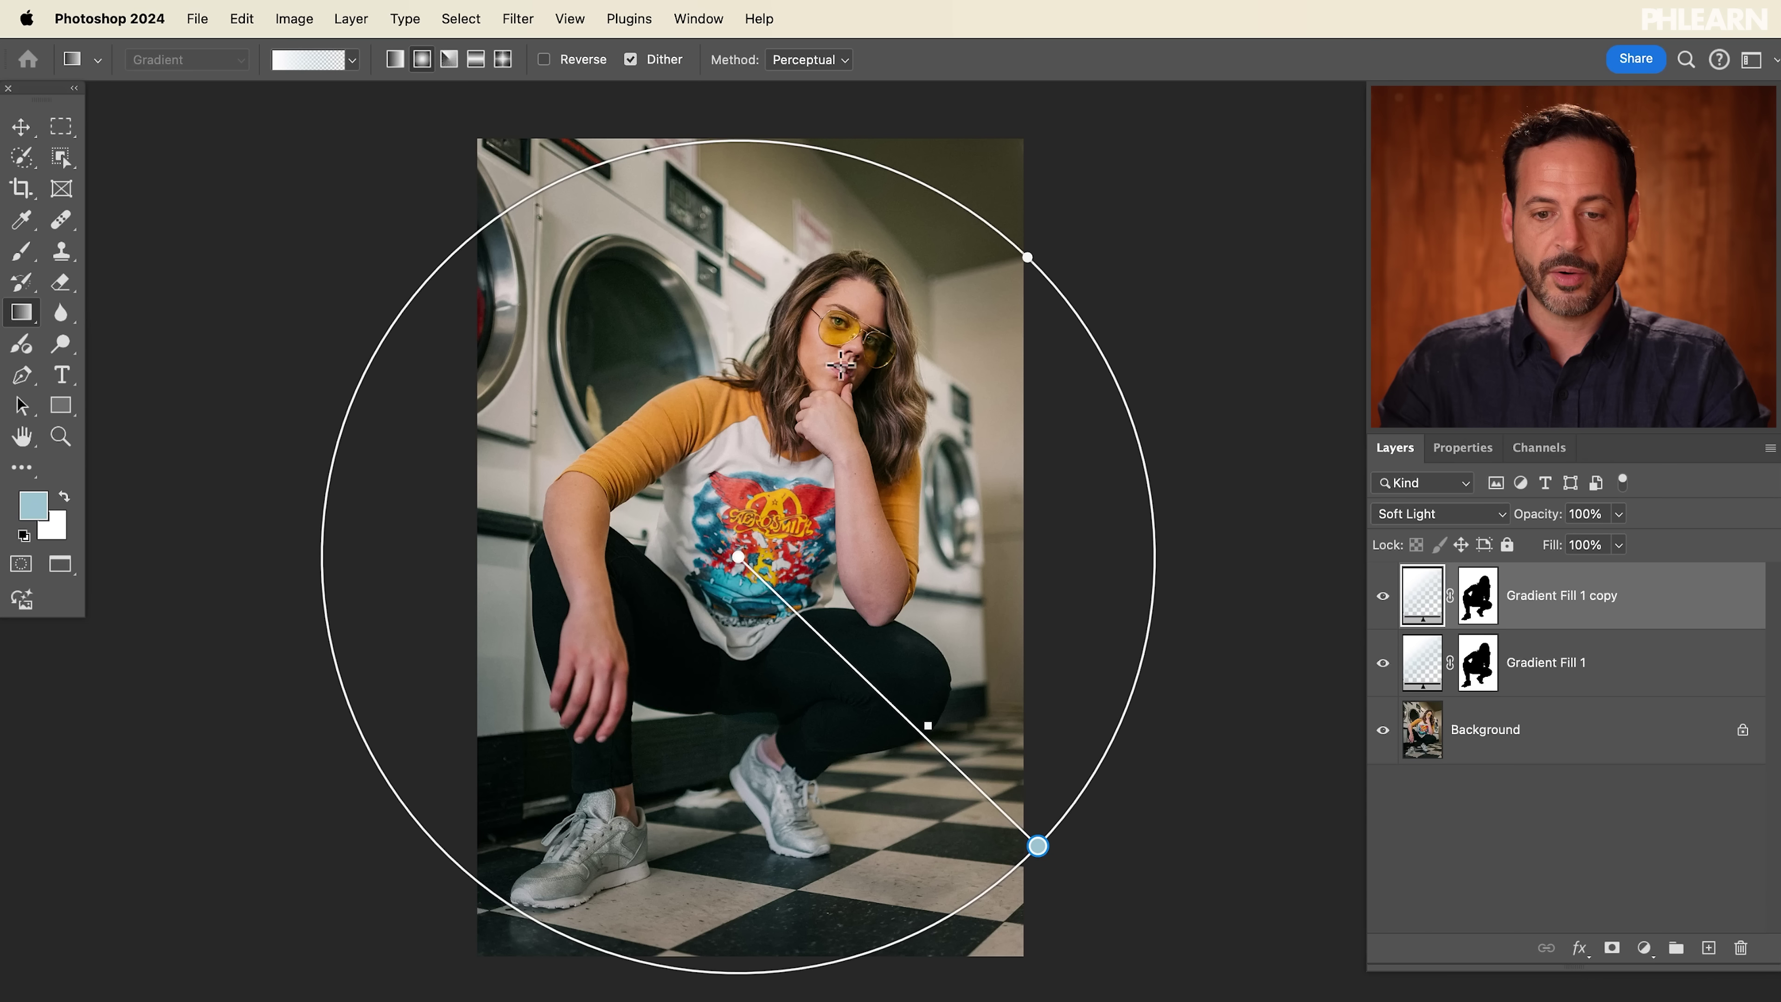
{"action": "key", "text": "ctrl+z"}
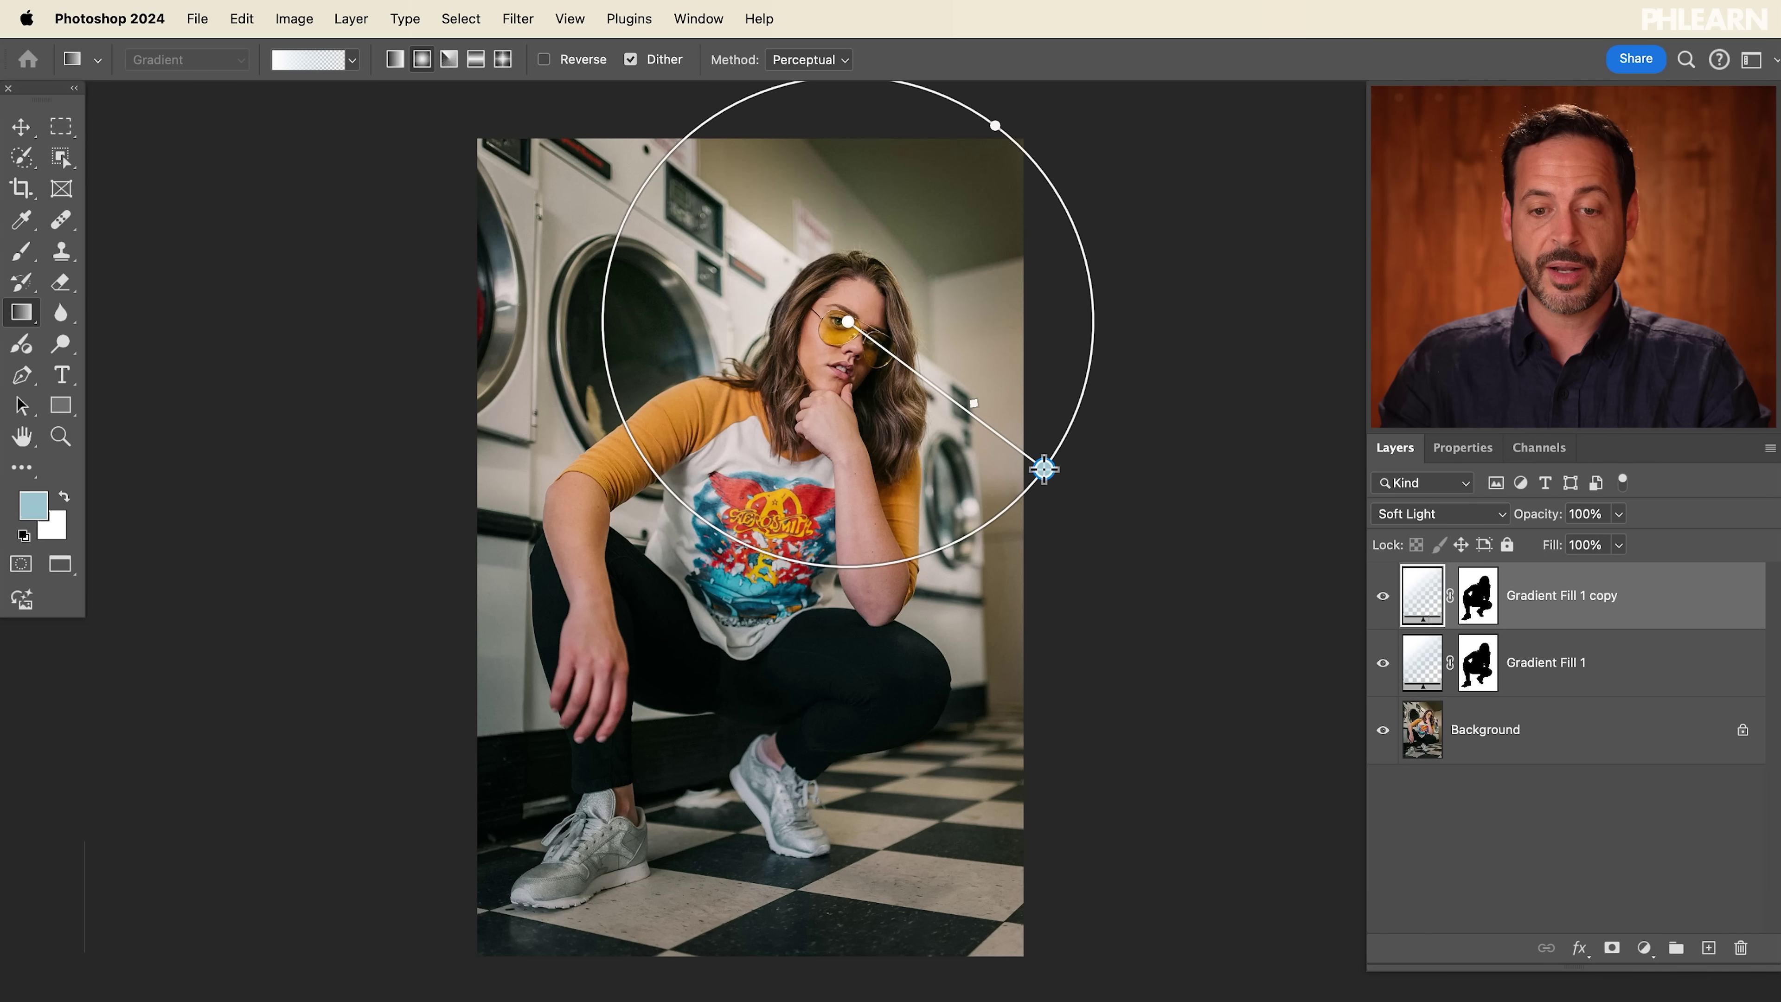
Step: Create a separate new radial gradient fill centered on the woman's upper chest and extend its outer edge past the image
{"action": "left_click_drag", "start_coordinate": [757, 443], "coordinate": [876, 574]}
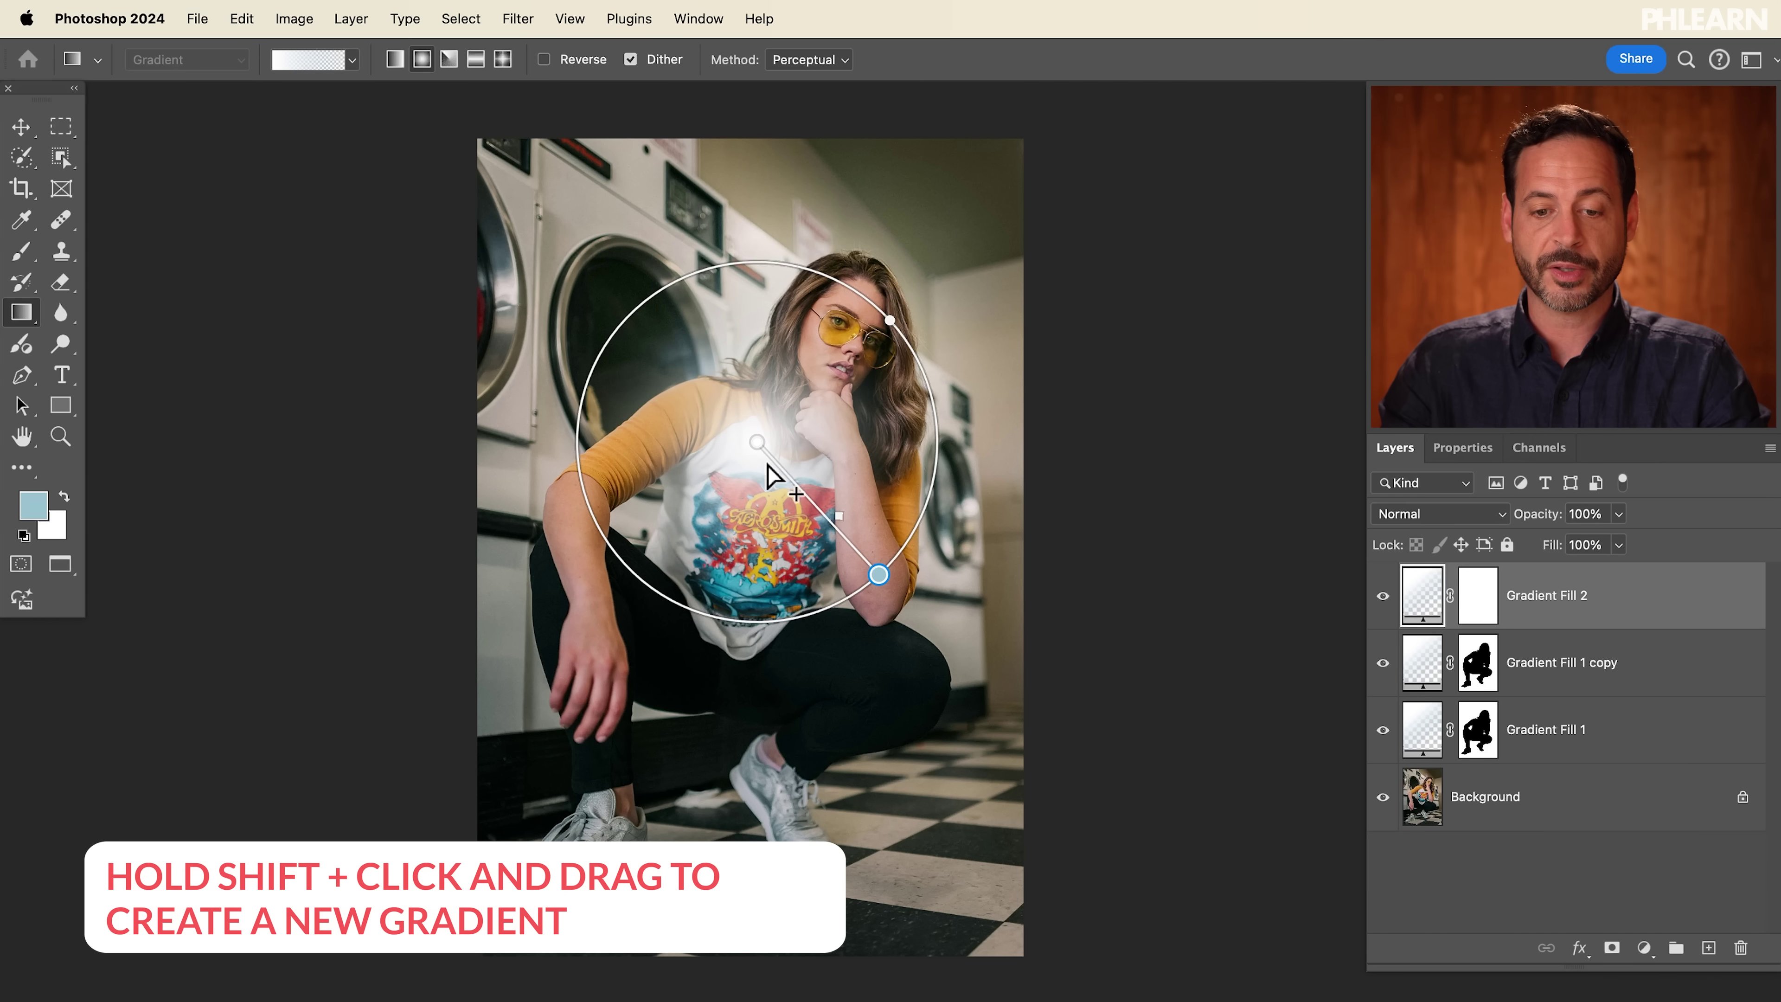
{"action": "left_click_drag", "start_coordinate": [879, 575], "coordinate": [1082, 783]}
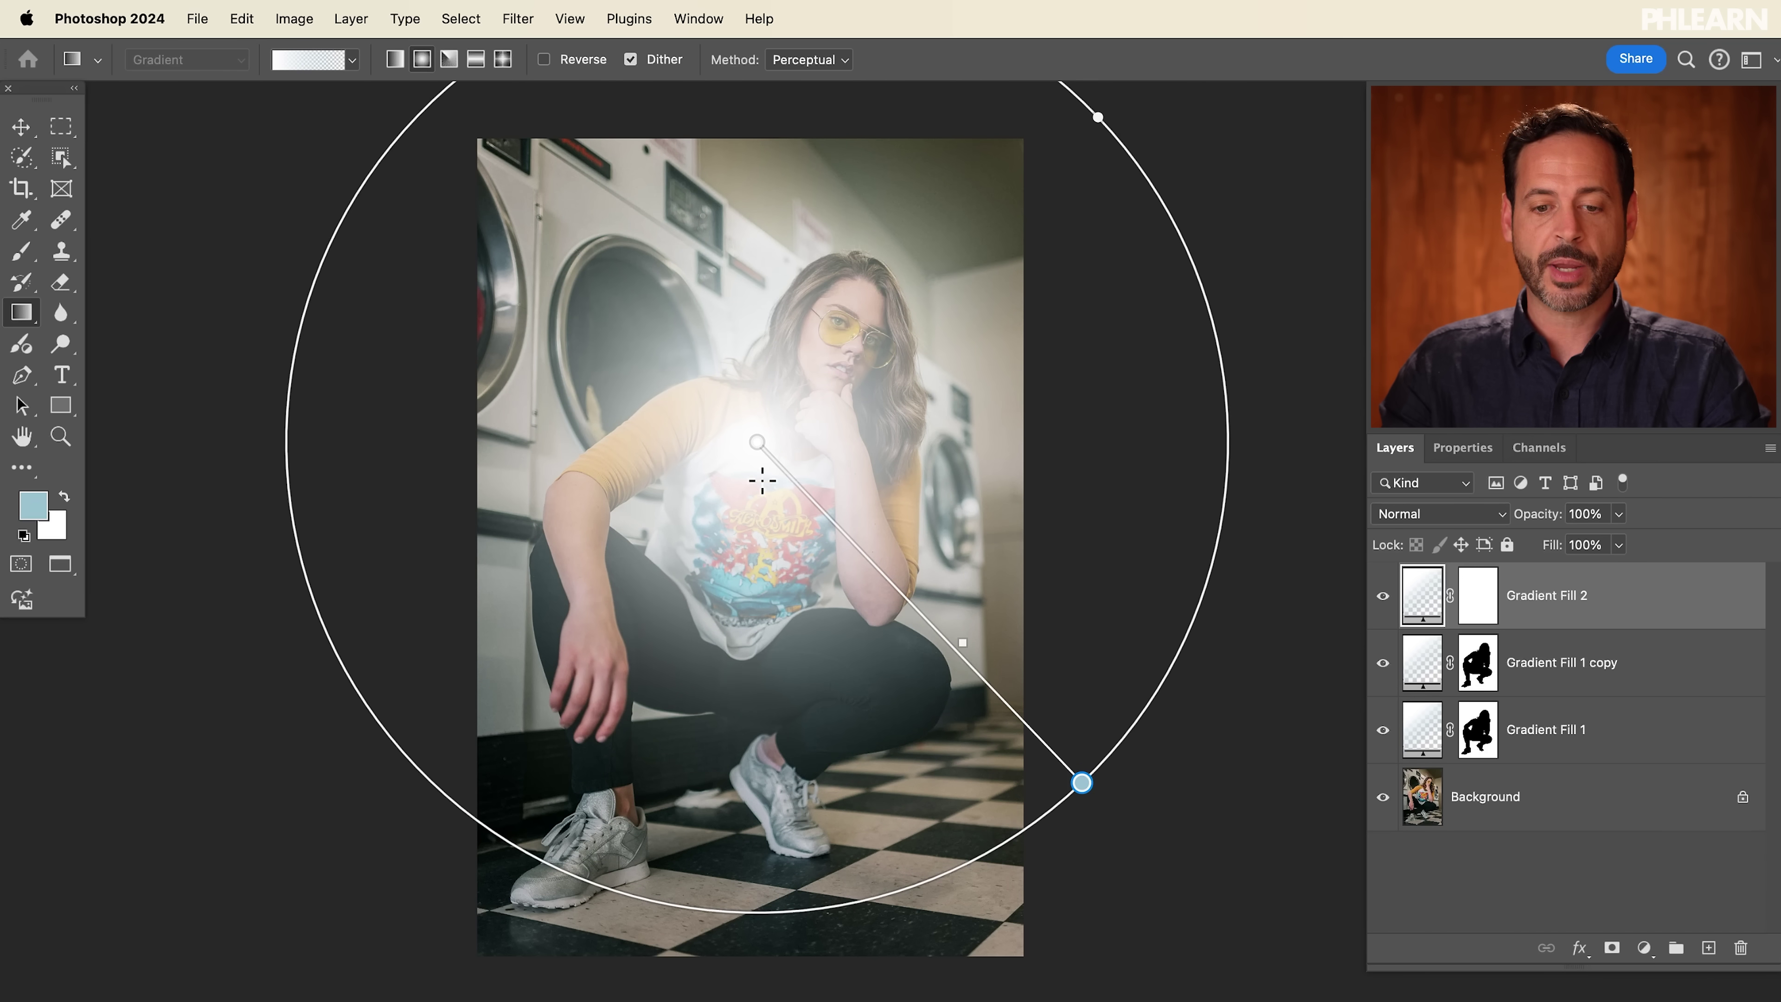
Step: Set the new gradient's center color stop to black and reverse the gradient into a dark vignette
{"action": "double_click", "coordinate": [757, 442]}
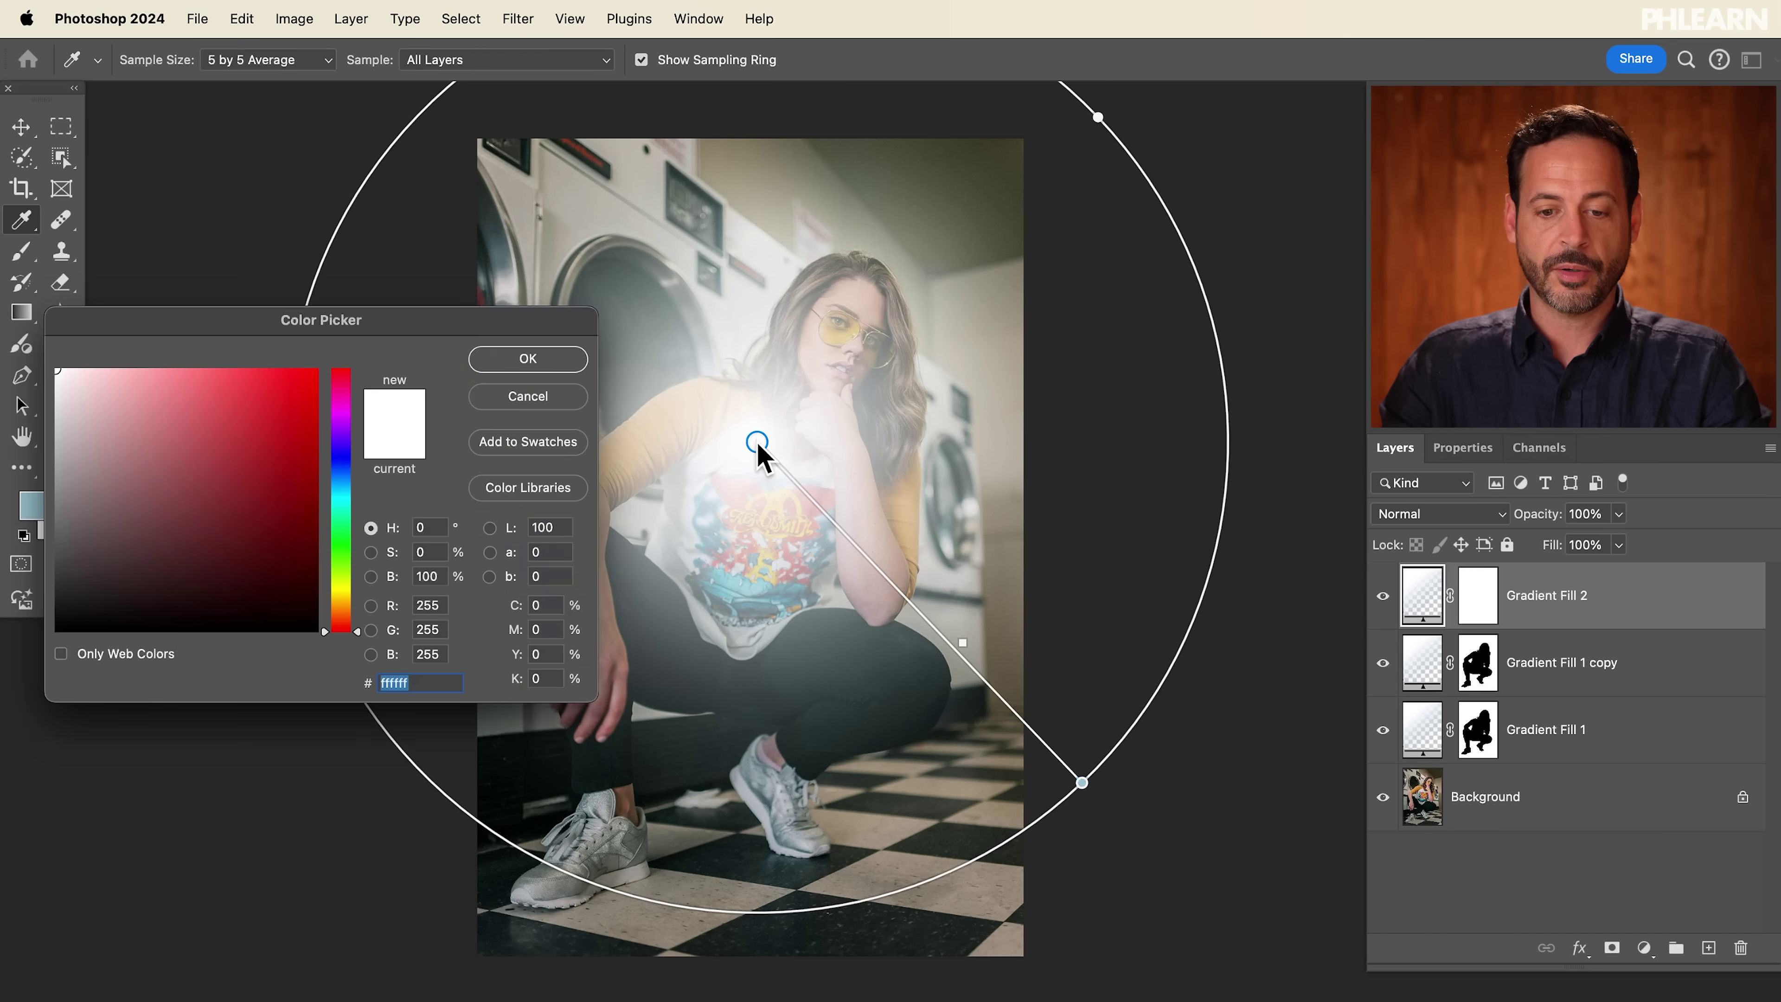
{"action": "left_click", "coordinate": [56, 630]}
{"action": "left_click", "coordinate": [544, 372]}
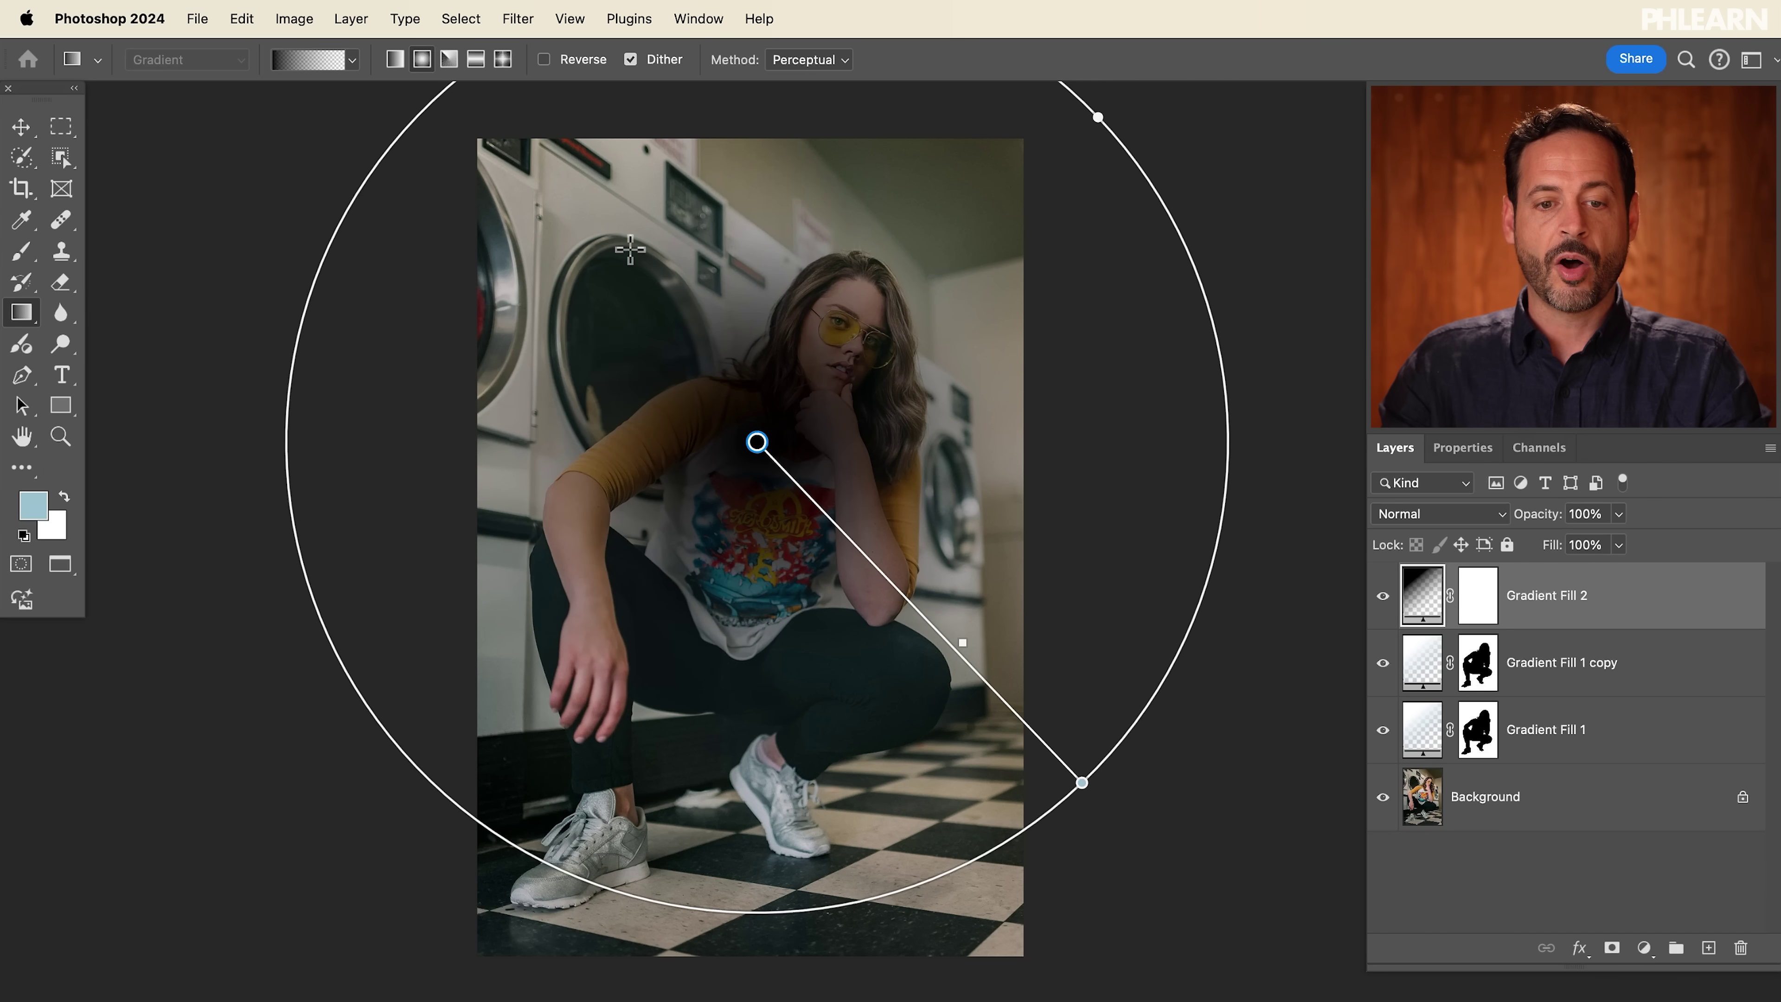
{"action": "left_click", "coordinate": [543, 59]}
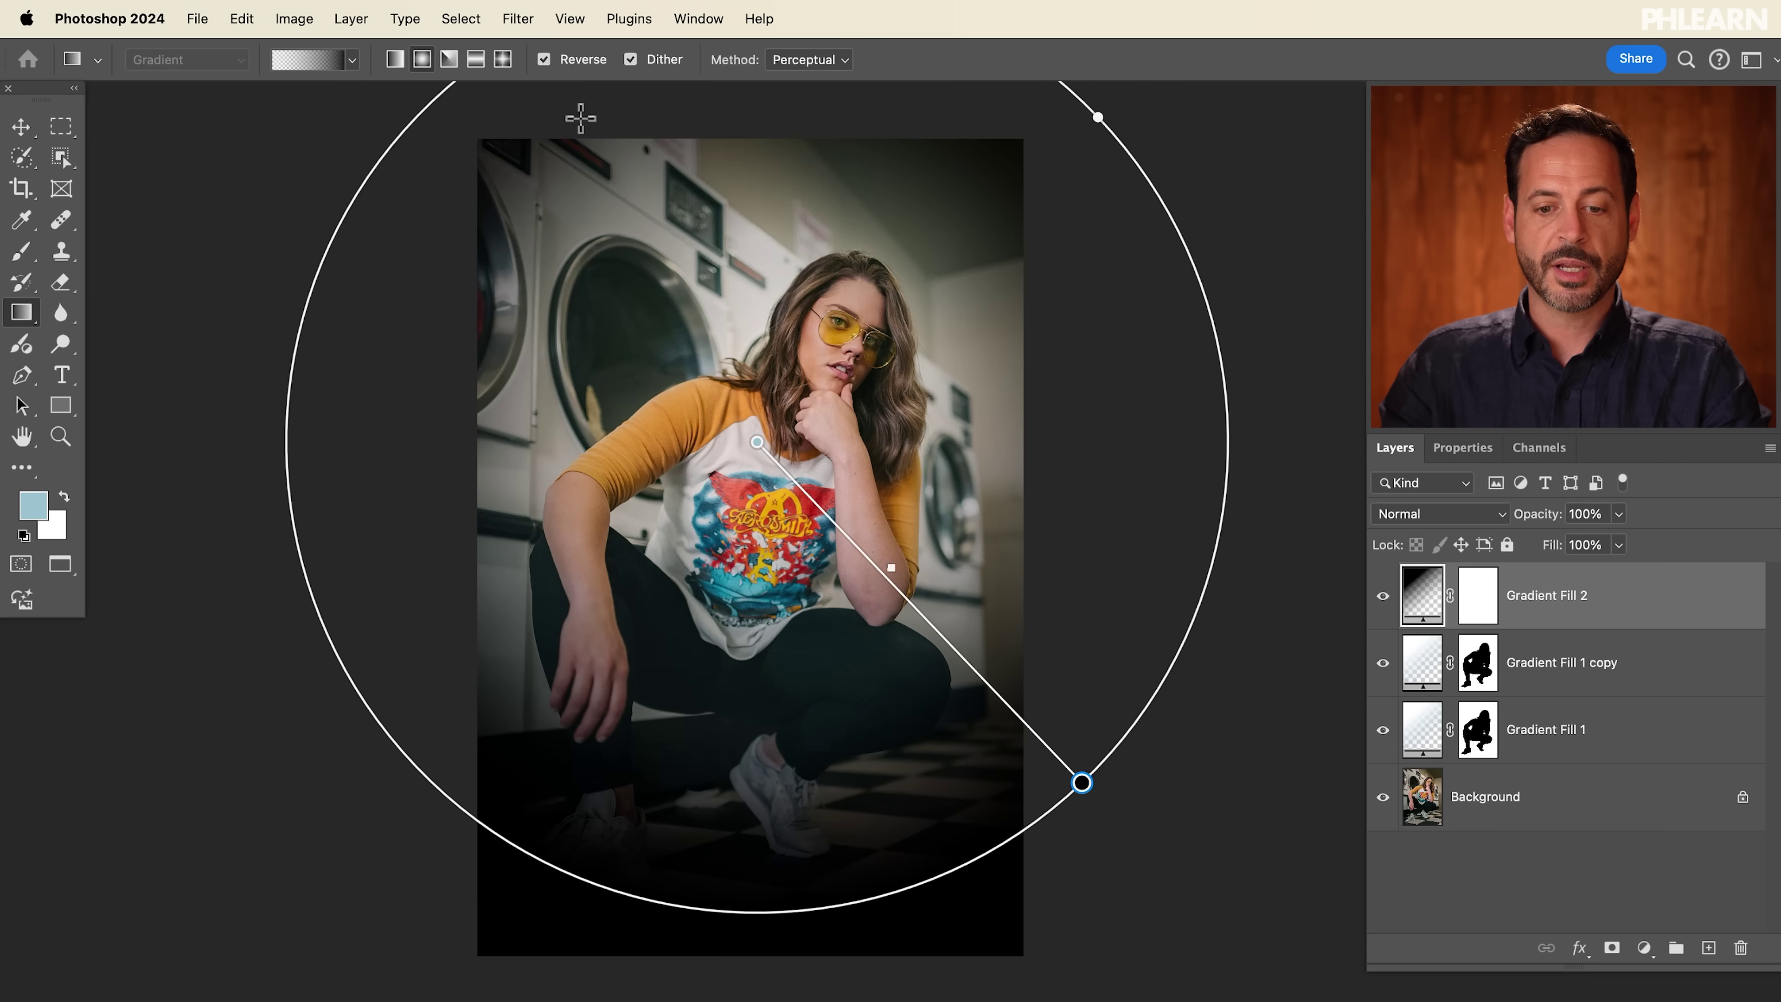
Step: Center the black vignette on the shirt's graphic and set its blend mode to Soft Light
{"action": "left_click_drag", "start_coordinate": [755, 439], "coordinate": [730, 414]}
{"action": "left_click", "coordinate": [1379, 520]}
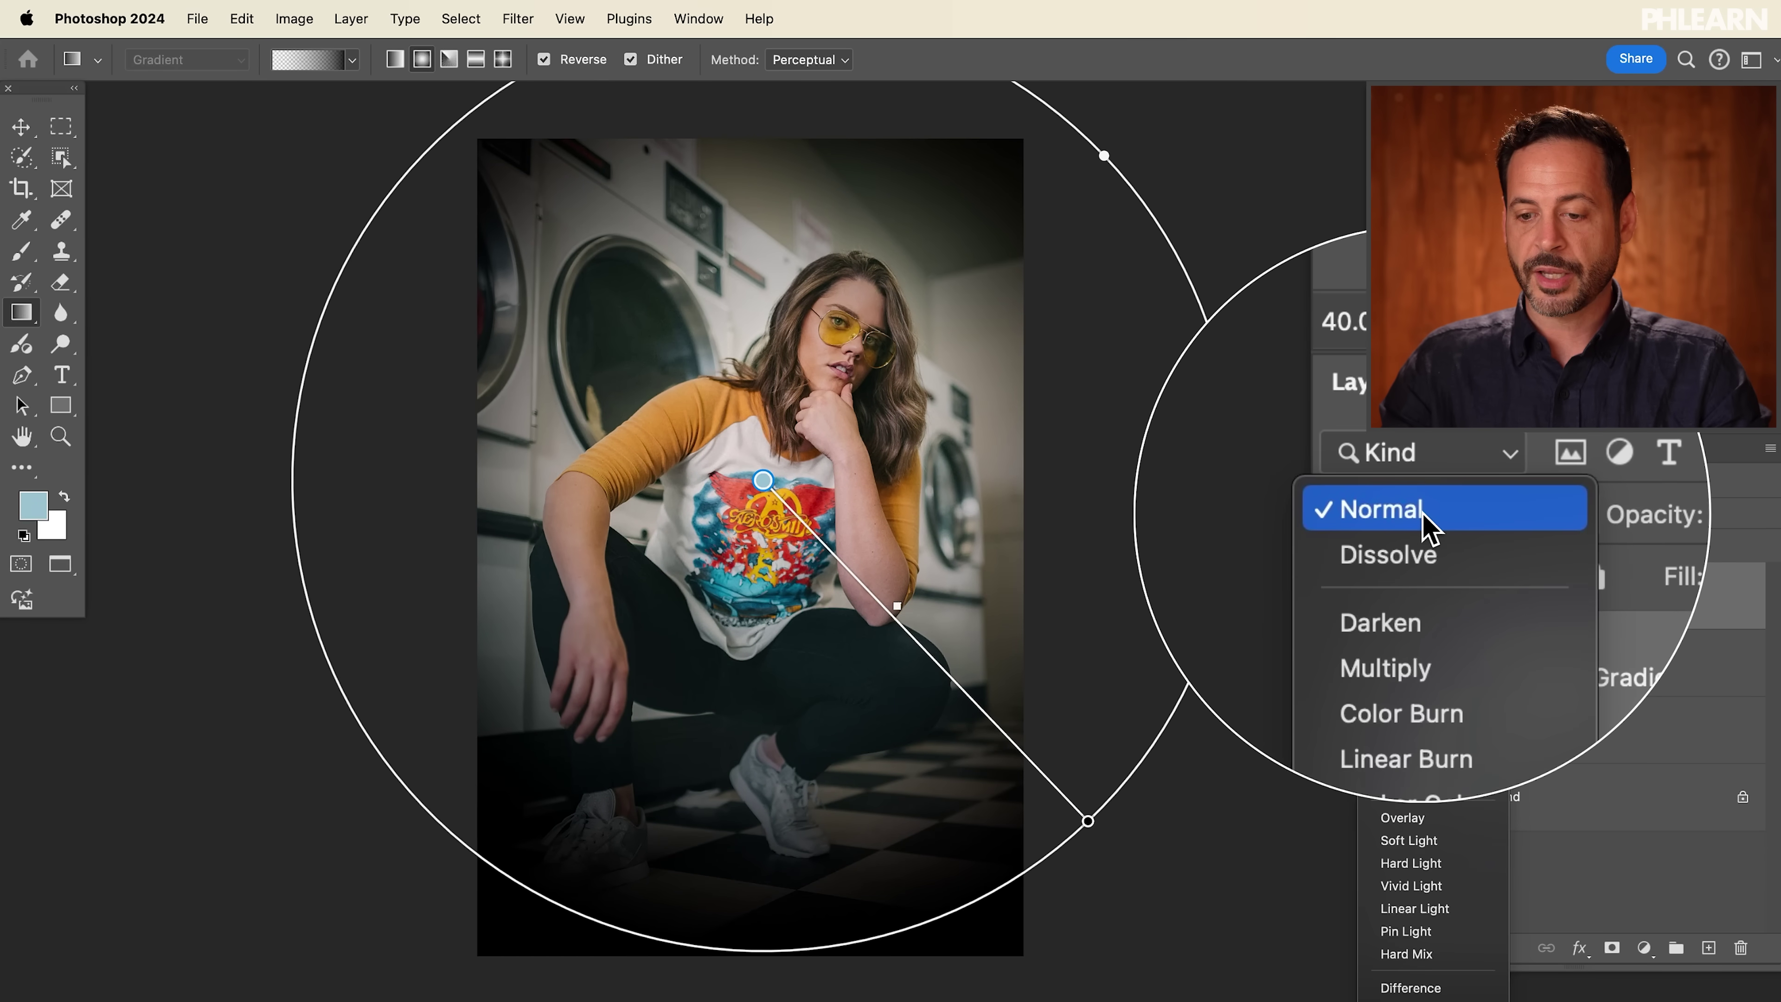
{"action": "left_click", "coordinate": [1431, 835]}
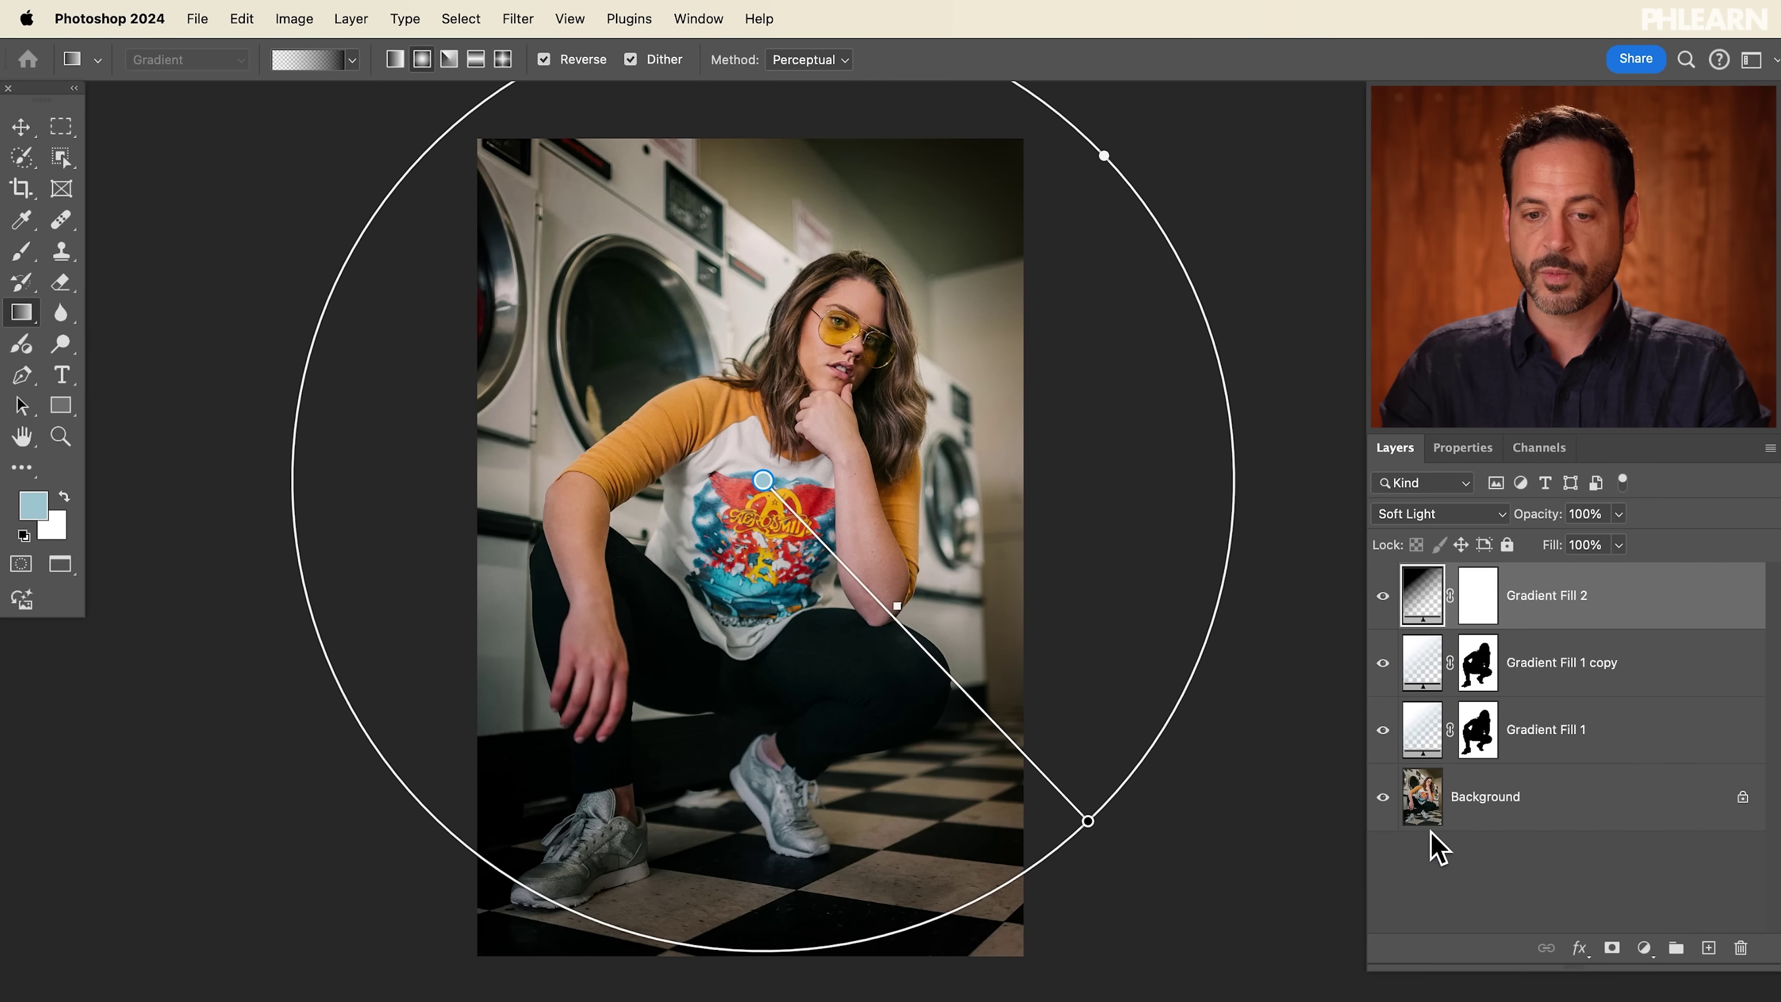
Step: Toggle the visibility of the vignette and each glow layer to examine what every gradient contributes
{"action": "left_click", "coordinate": [1383, 596]}
{"action": "left_click", "coordinate": [1383, 597]}
{"action": "left_click", "coordinate": [1383, 597]}
{"action": "left_click", "coordinate": [1382, 596]}
{"action": "left_click", "coordinate": [1382, 663]}
{"action": "left_click", "coordinate": [1382, 664]}
{"action": "left_click", "coordinate": [1384, 730]}
{"action": "left_click", "coordinate": [1383, 730]}
{"action": "left_click", "coordinate": [1383, 730]}
{"action": "left_click", "coordinate": [1383, 729]}
Step: Widen the Gradient Fill 1 copy glow, duplicate that layer and center the duplicate's glow on the woman's mouth
{"action": "left_click", "coordinate": [1424, 665]}
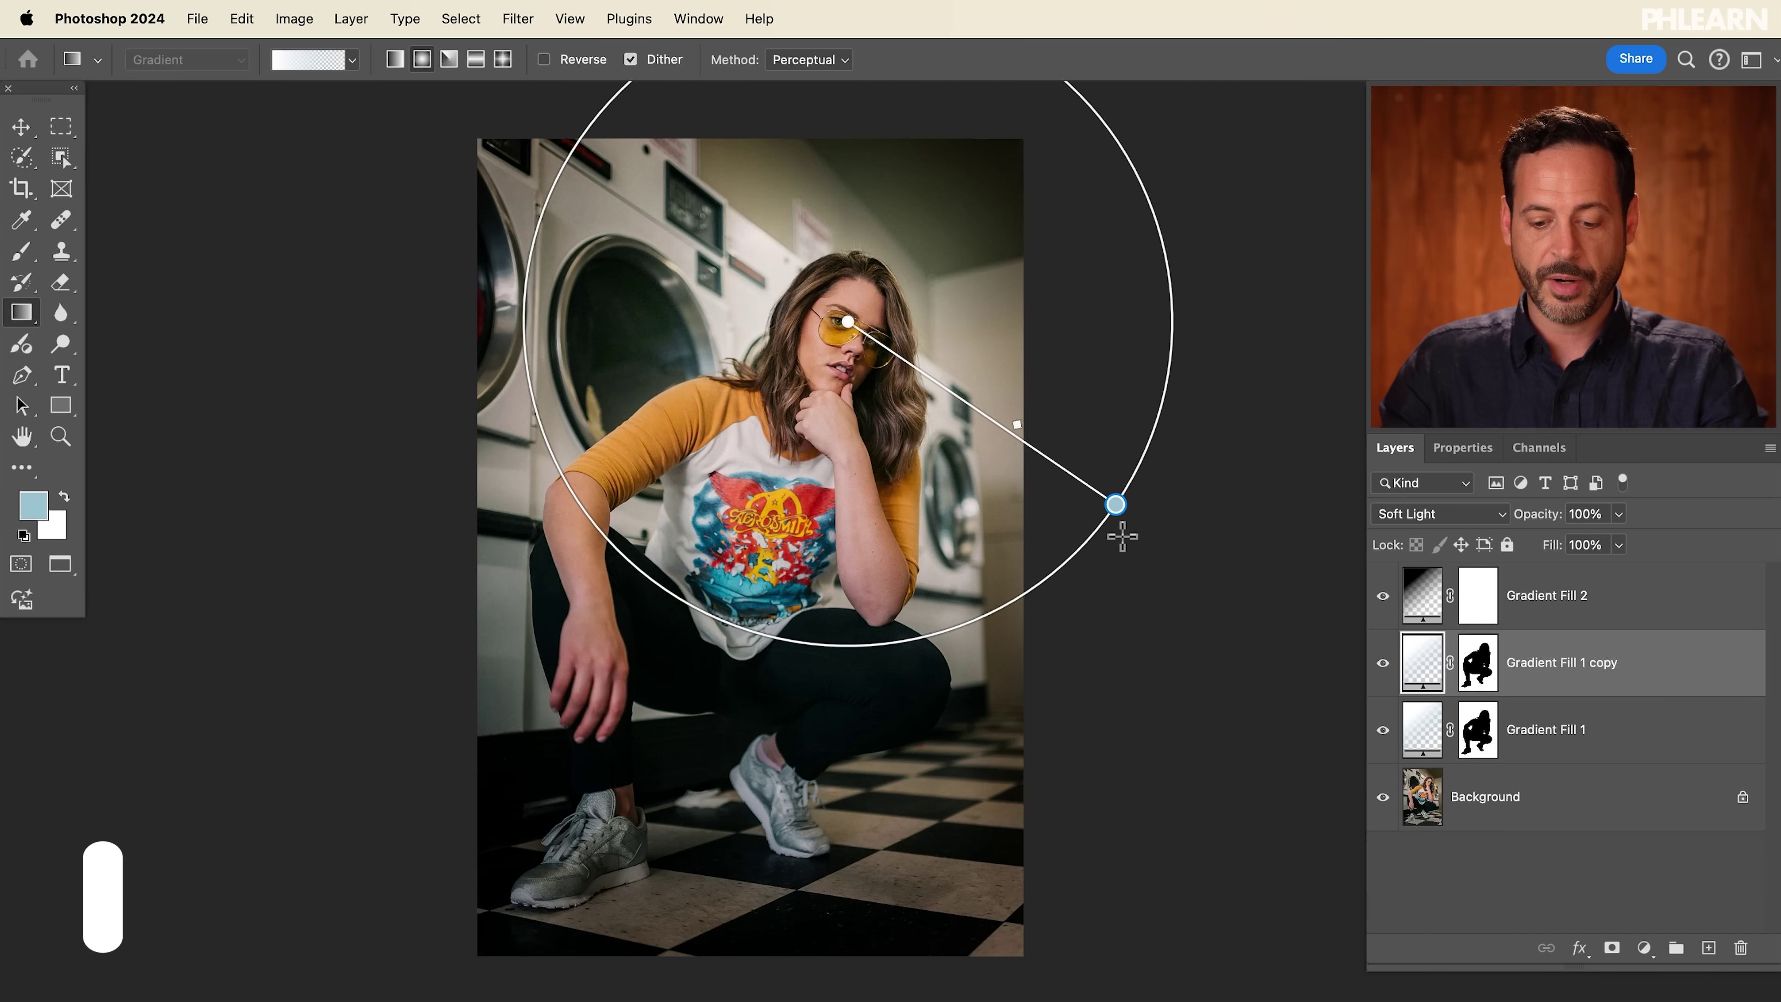
{"action": "key", "text": "super+j"}
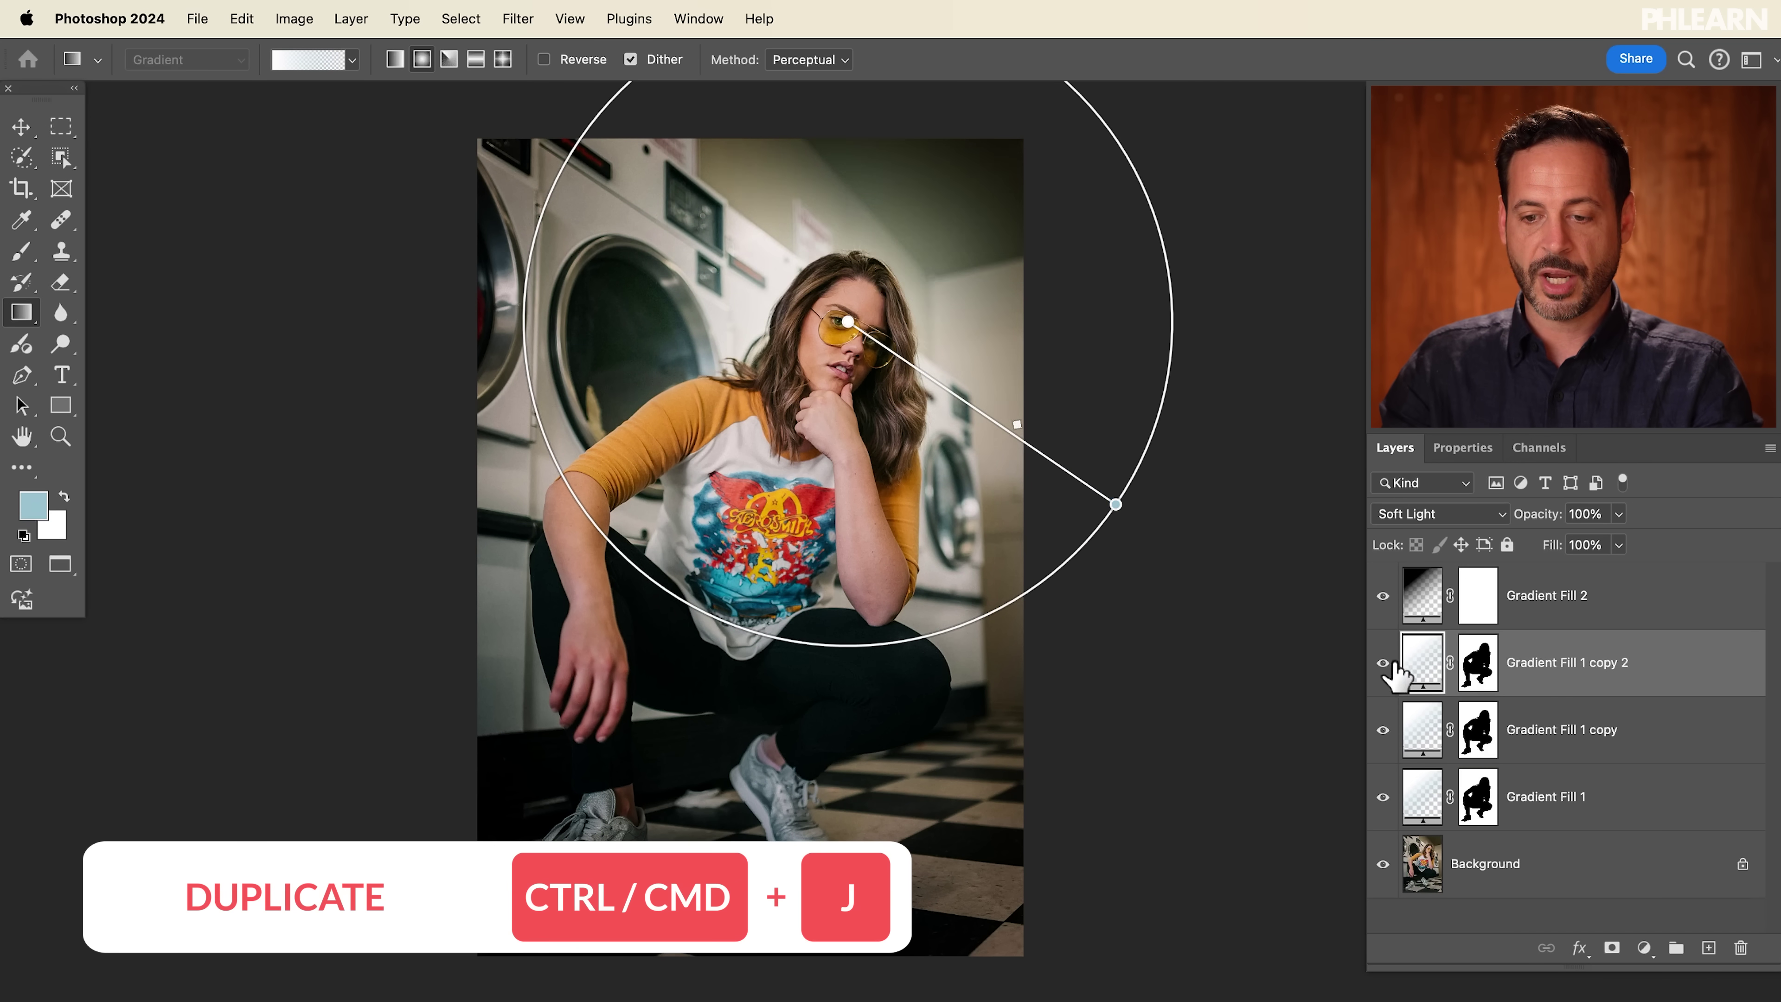
{"action": "left_click_drag", "start_coordinate": [848, 321], "coordinate": [841, 375]}
Step: Duplicate the glow layer again with its mask disabled and opacity at 41%, centering it just below the woman's glasses
{"action": "key", "text": "super+j"}
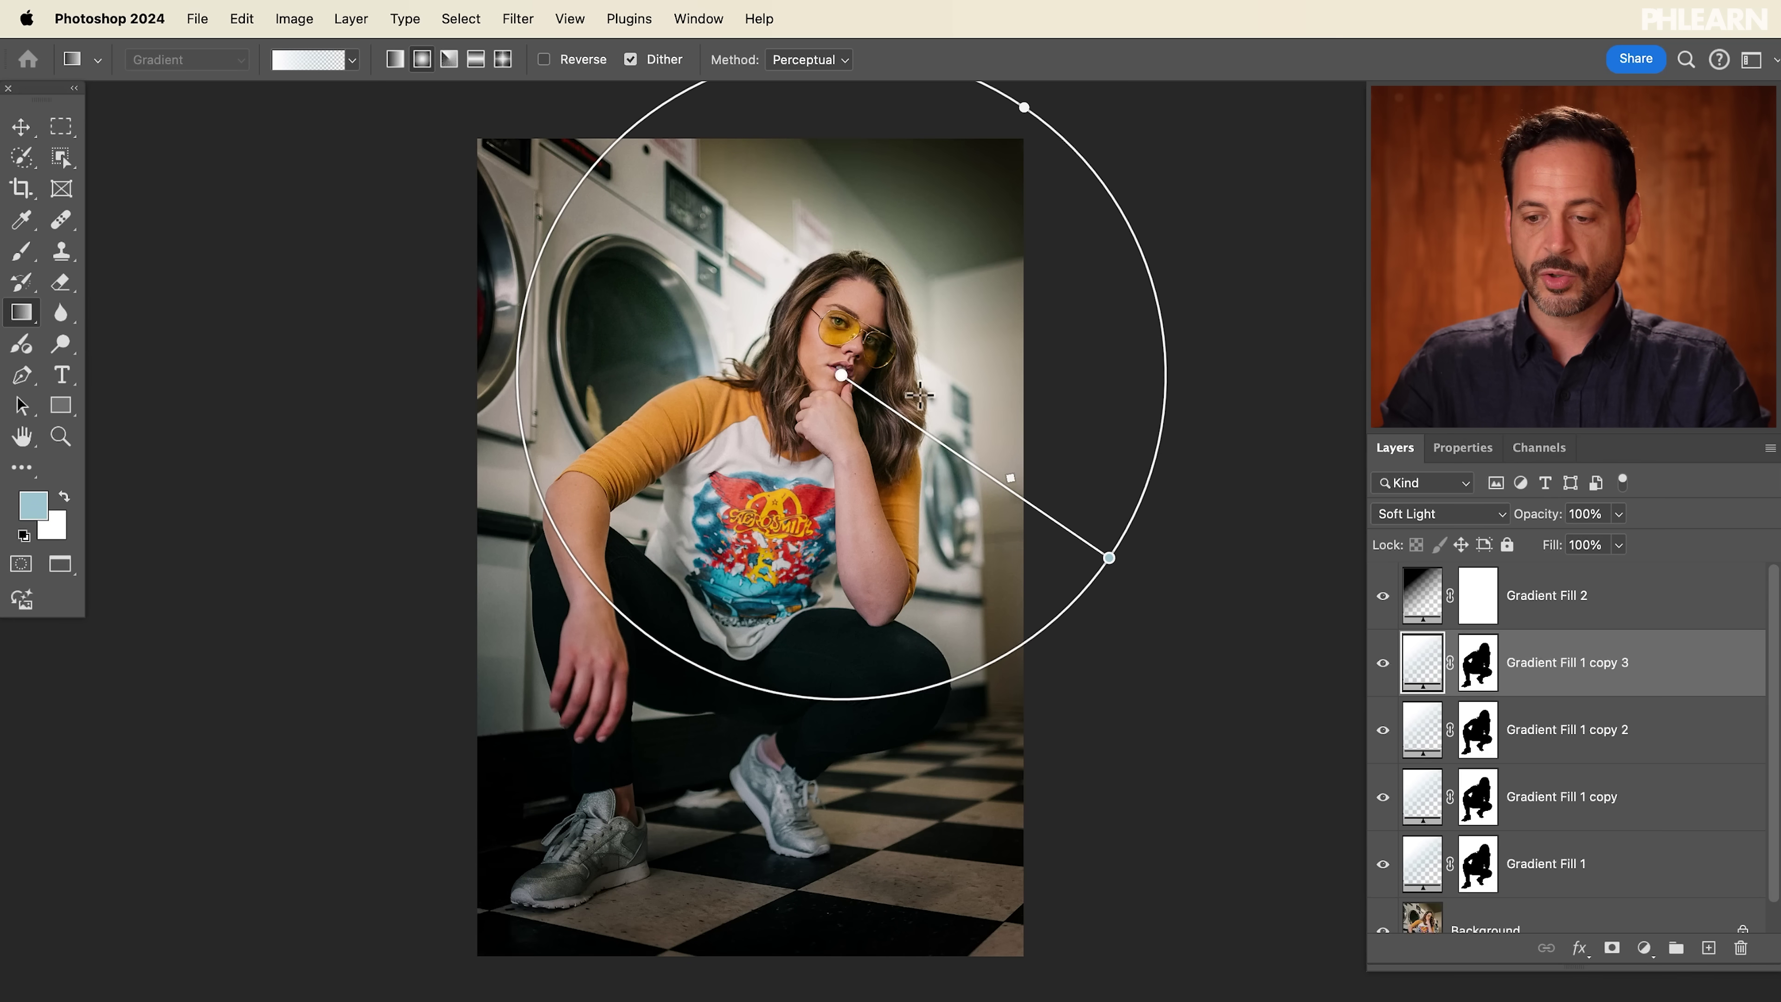
{"action": "left_click", "coordinate": [1477, 663], "text": "shift"}
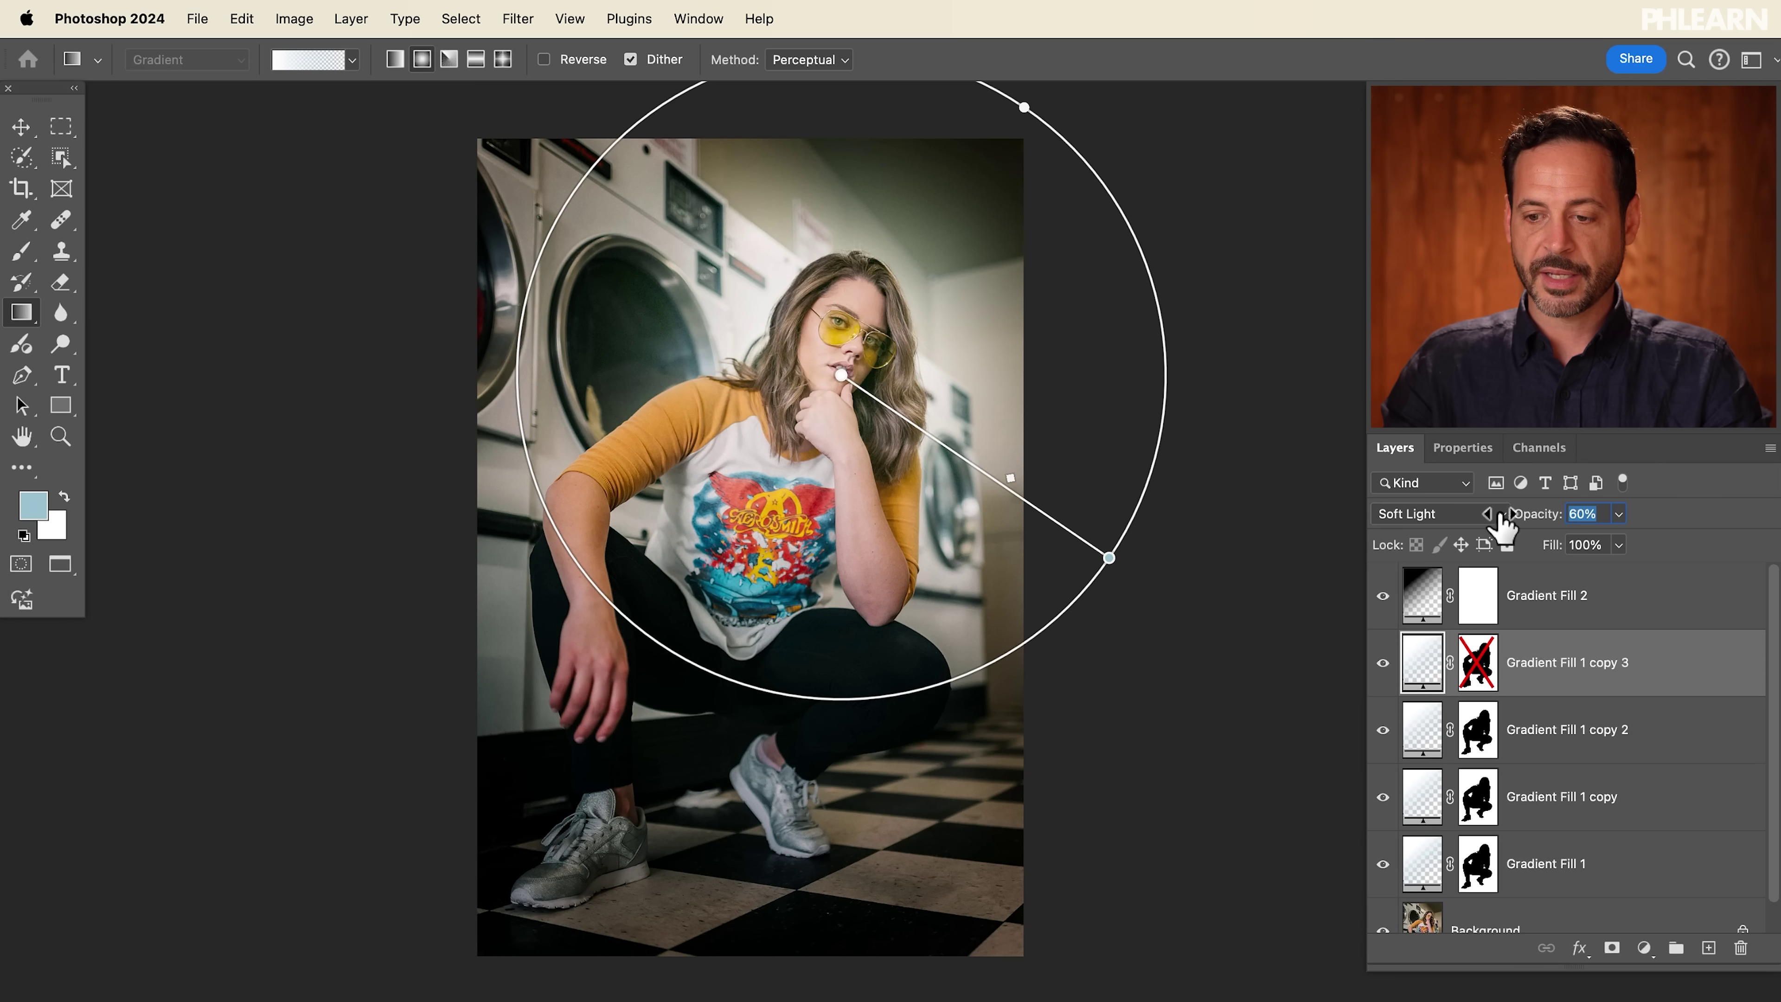
{"action": "left_click_drag", "start_coordinate": [1487, 527], "coordinate": [1481, 530]}
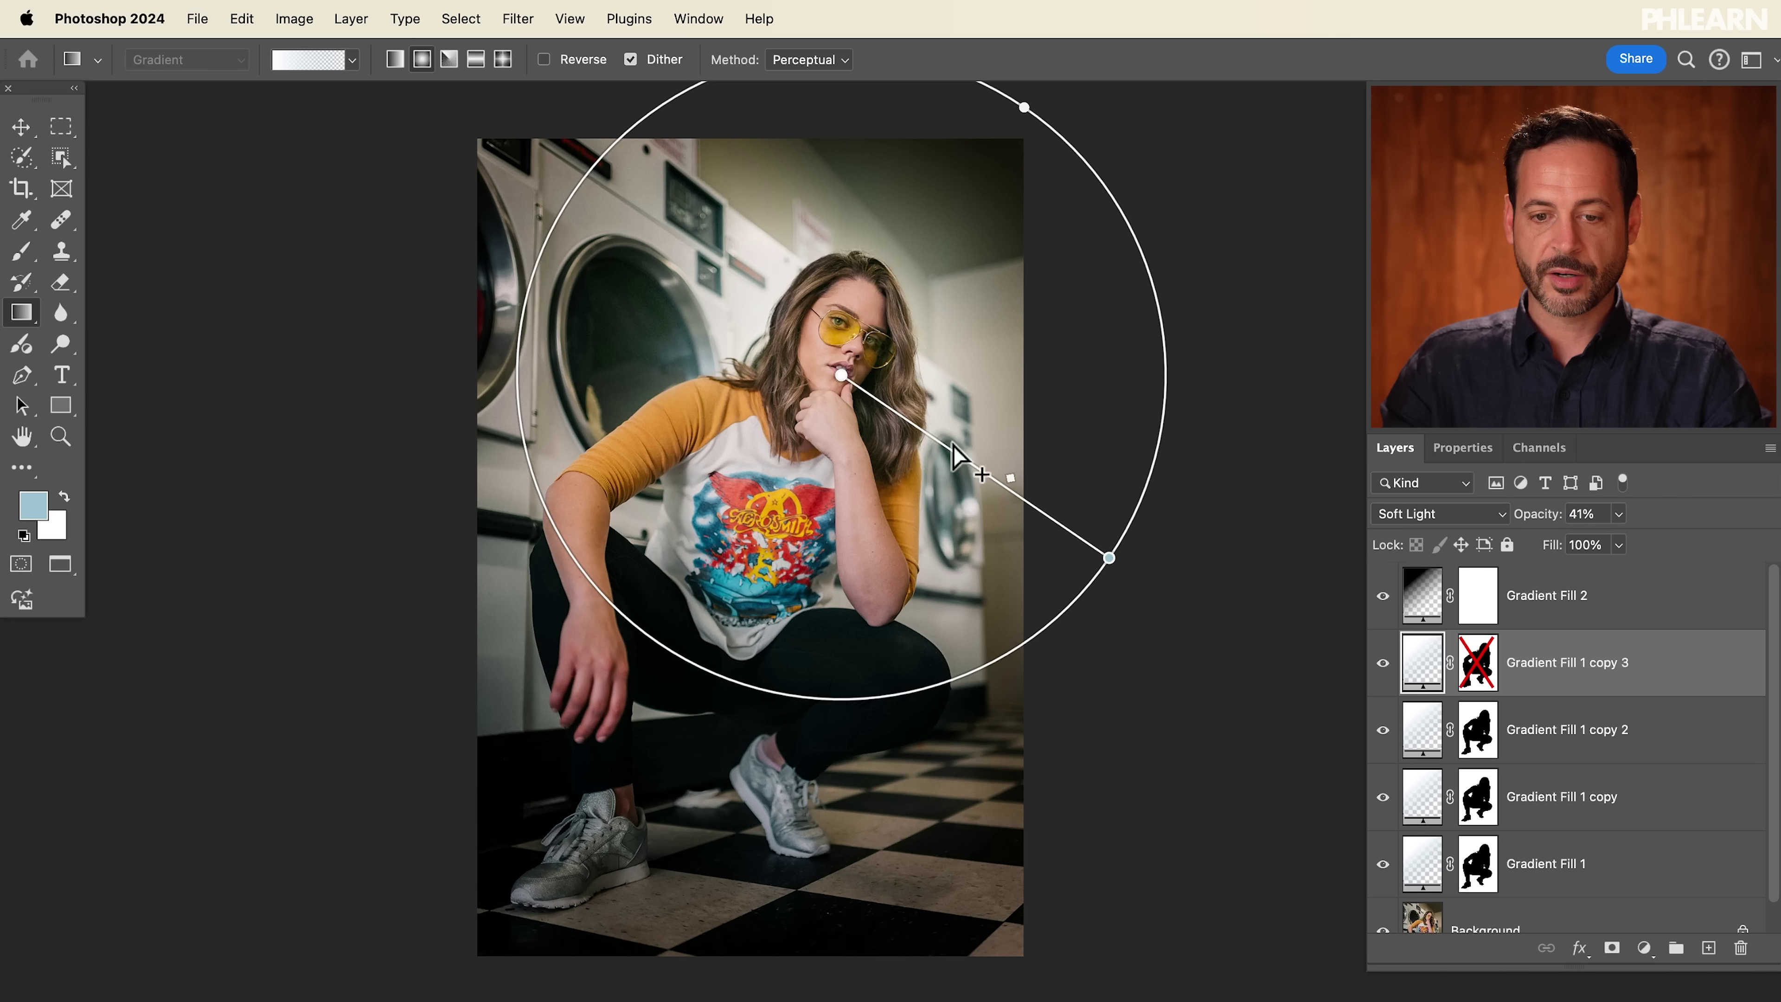
{"action": "left_click_drag", "start_coordinate": [842, 375], "coordinate": [834, 331]}
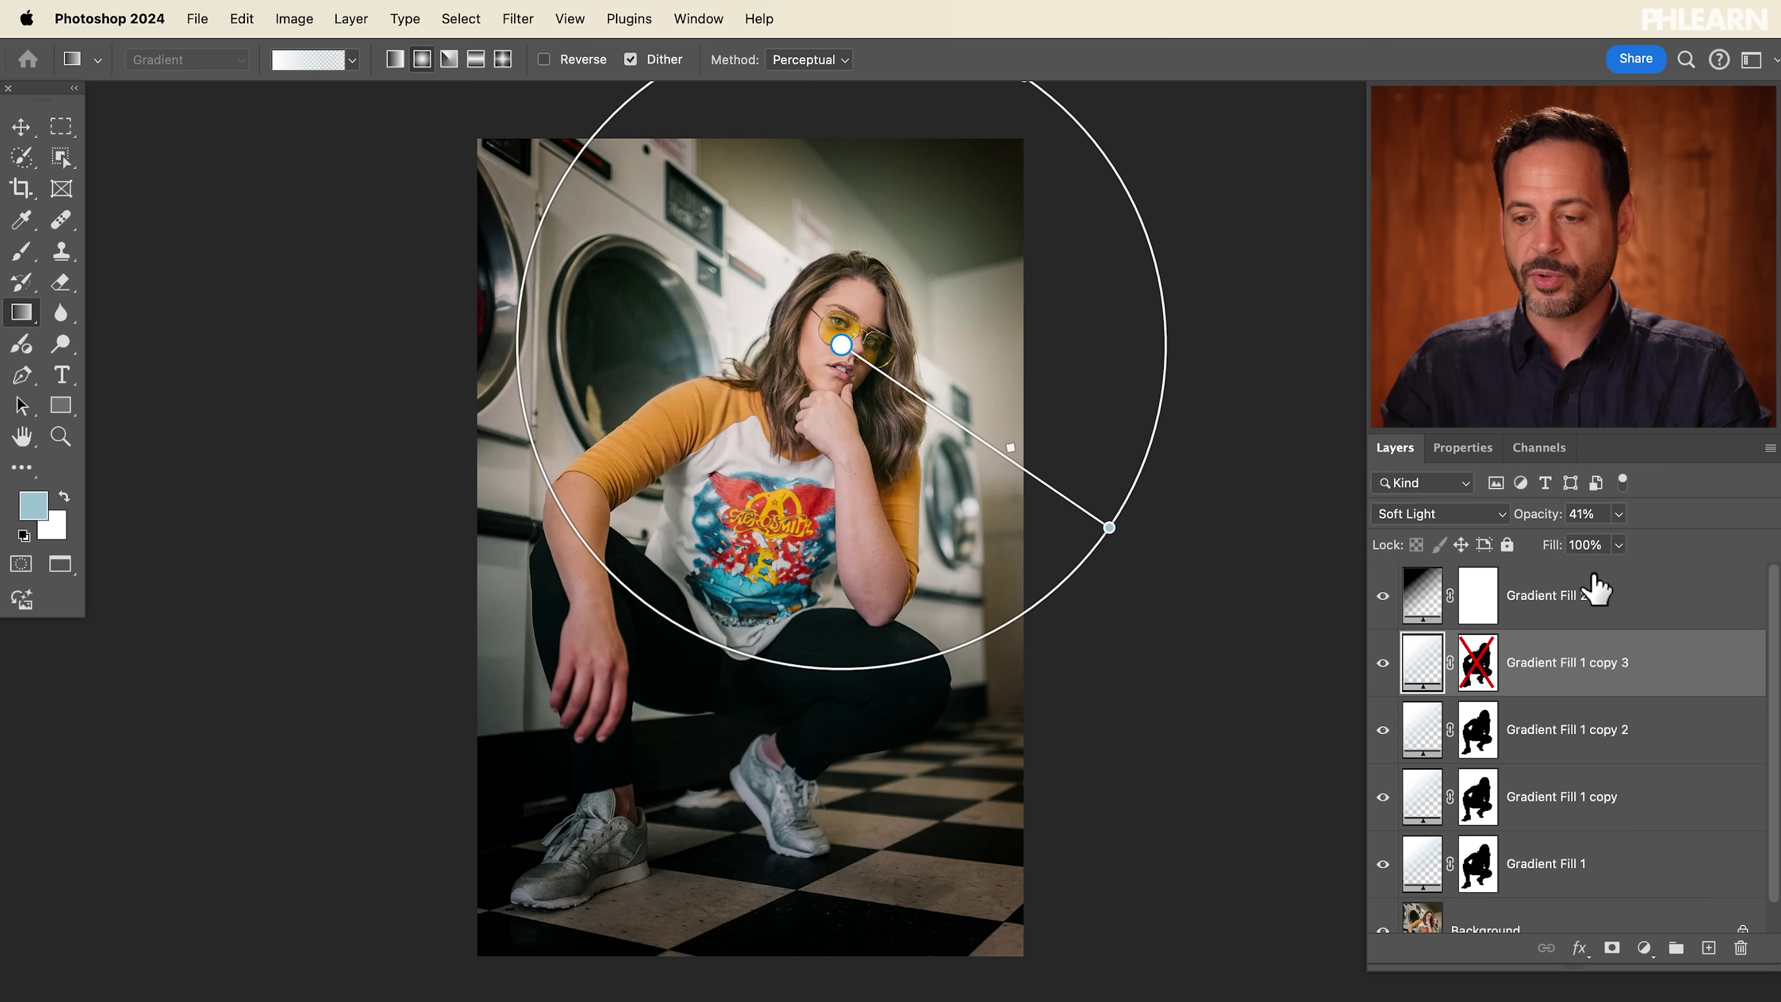
Step: Group all five gradient fill layers and hide the group to view the original photo
{"action": "left_click", "coordinate": [1626, 603]}
{"action": "left_click", "coordinate": [1571, 852], "text": "shift"}
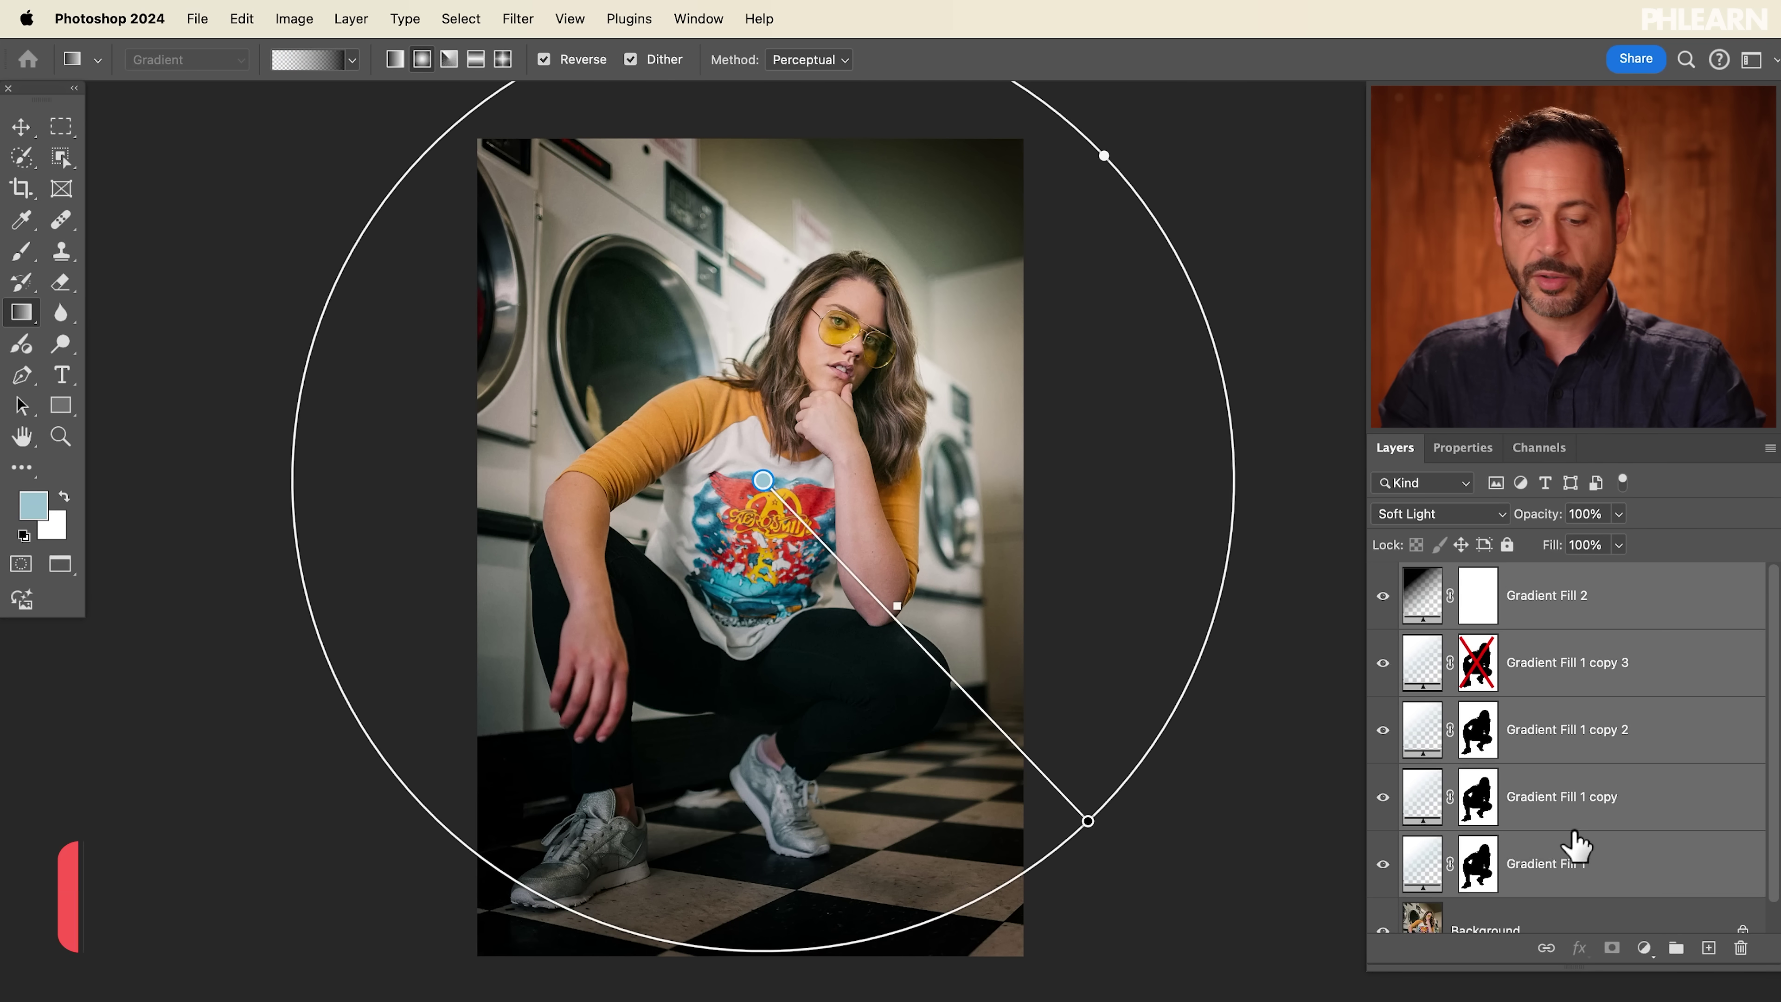
{"action": "left_click_drag", "start_coordinate": [1569, 810], "coordinate": [1485, 733]}
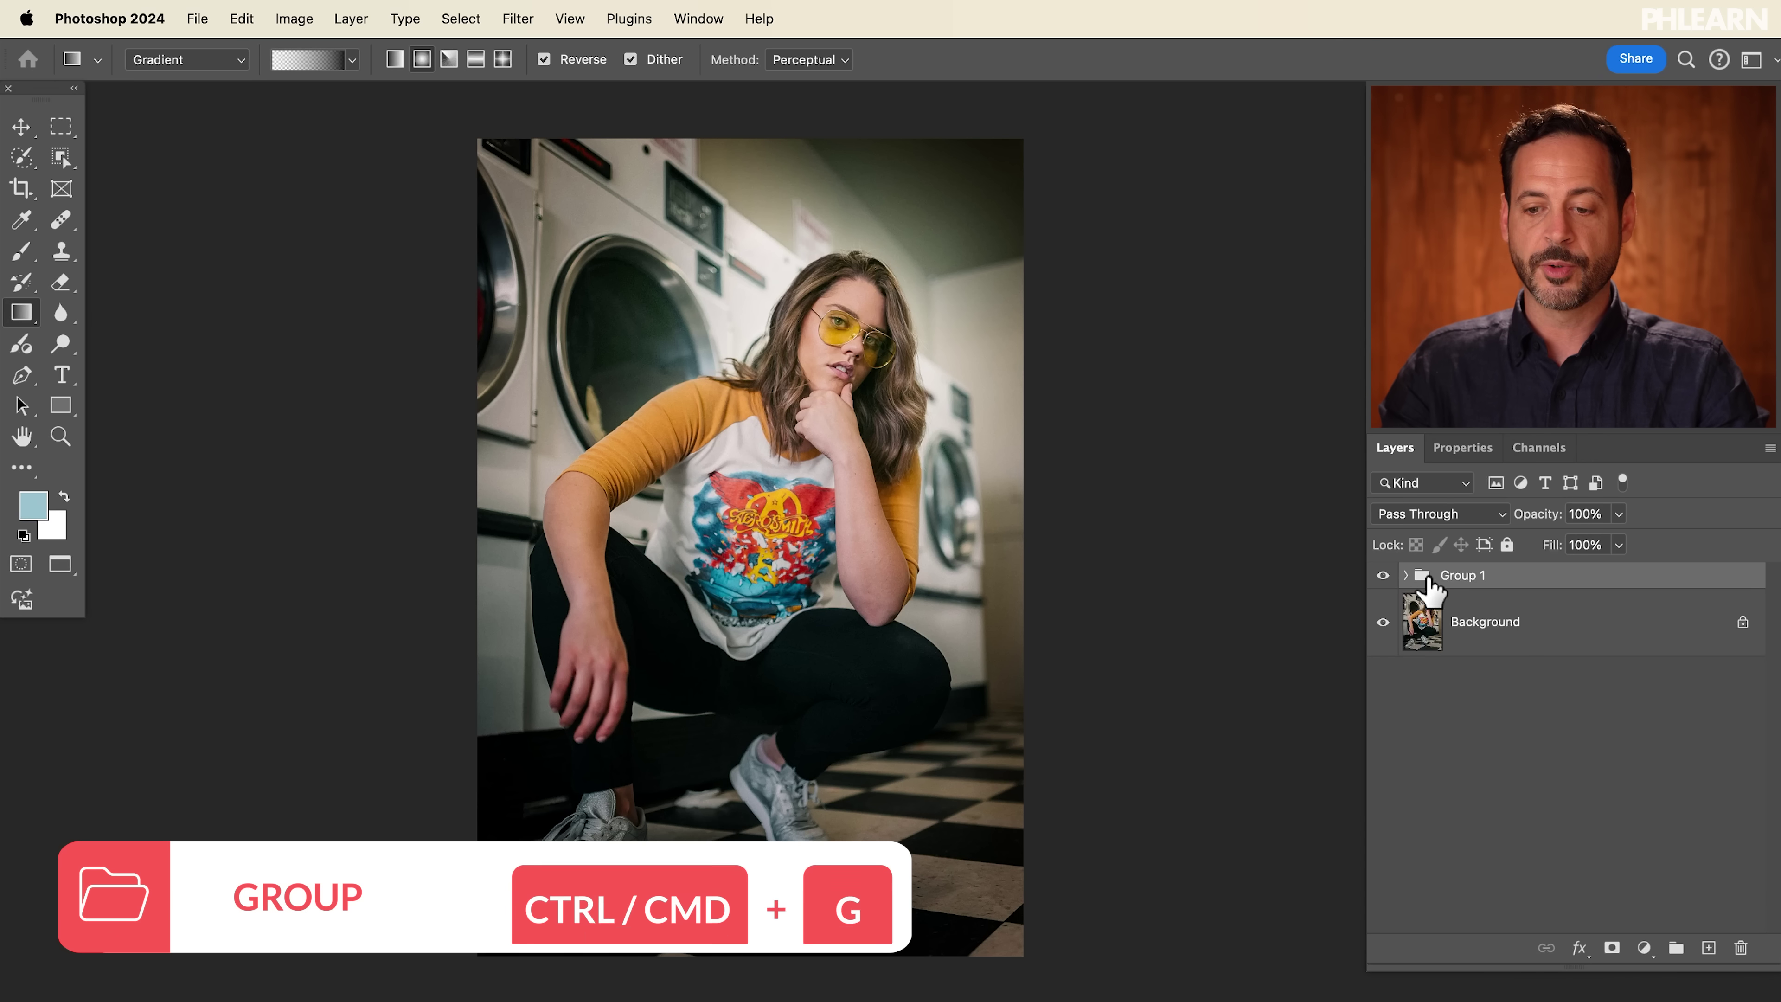
{"action": "left_click", "coordinate": [1382, 575]}
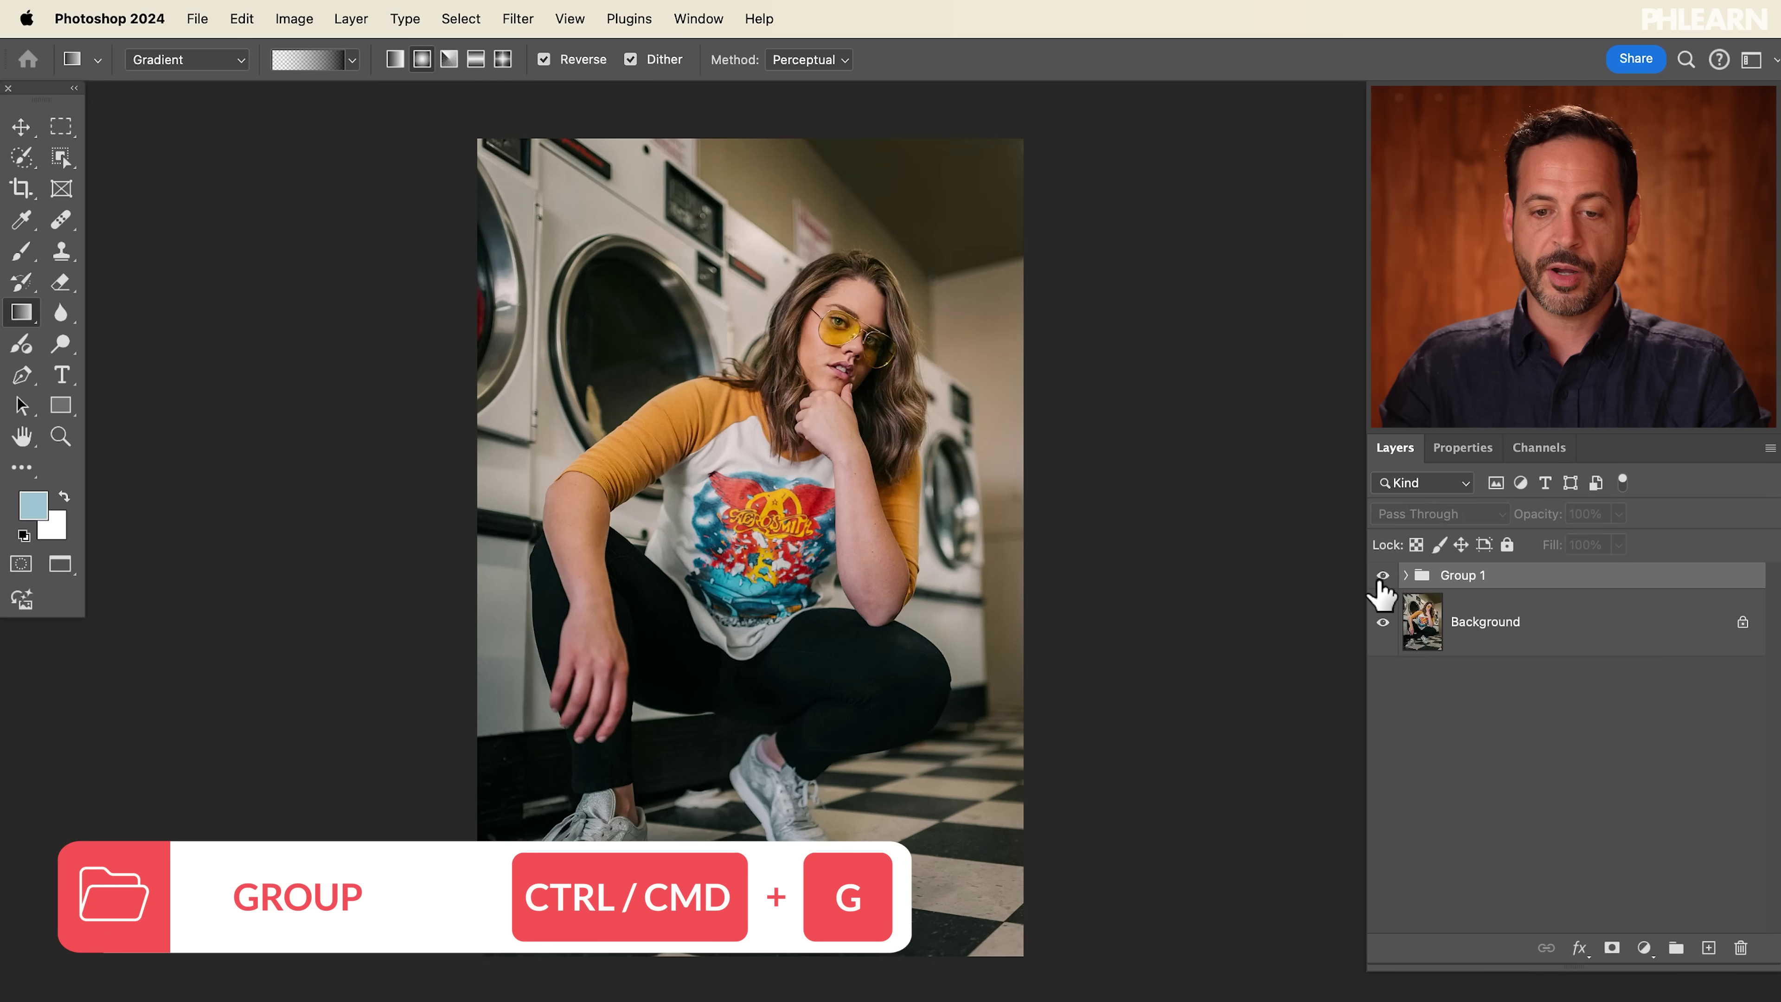
Step: Toggle Group 1's visibility repeatedly to compare the relit laundromat portrait with the original photo
{"action": "left_click", "coordinate": [1382, 576]}
{"action": "left_click", "coordinate": [1382, 575]}
{"action": "left_click", "coordinate": [1382, 575]}
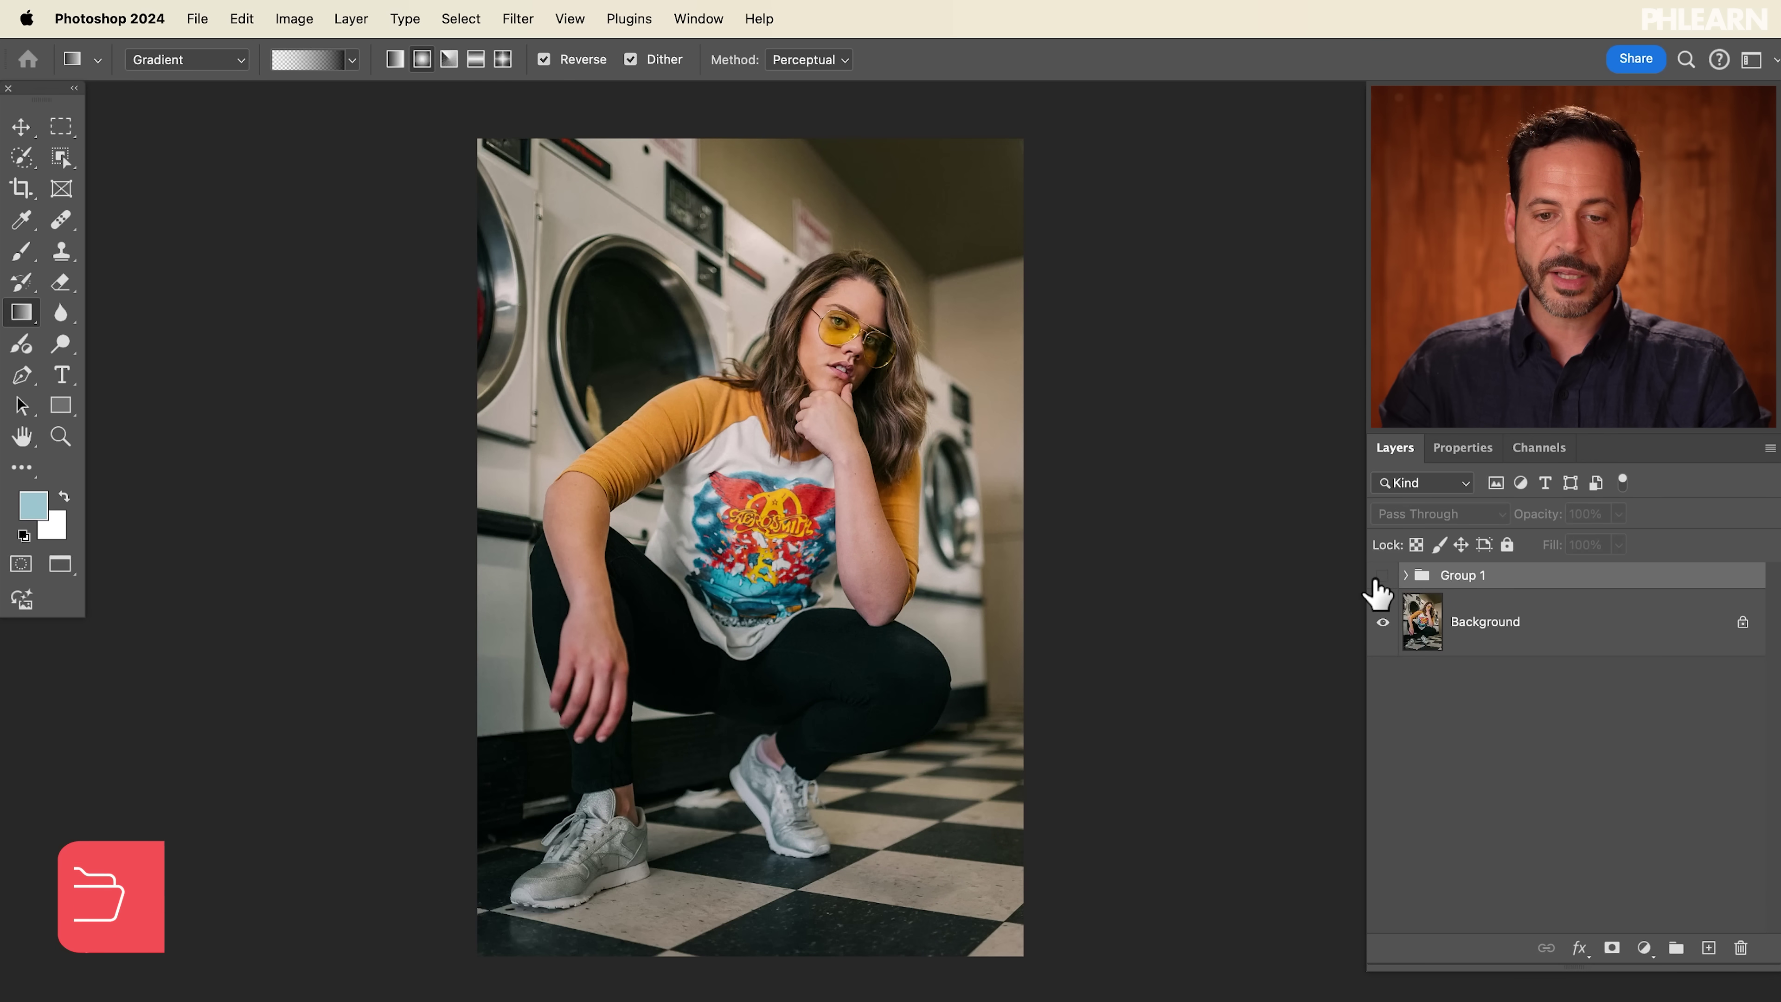
{"action": "left_click", "coordinate": [1380, 576]}
{"action": "left_click", "coordinate": [1380, 576]}
{"action": "left_click", "coordinate": [1380, 576]}
{"action": "left_click", "coordinate": [1380, 577]}
{"action": "left_click", "coordinate": [1380, 576]}
{"action": "left_click", "coordinate": [1379, 576]}
{"action": "left_click", "coordinate": [1380, 576]}
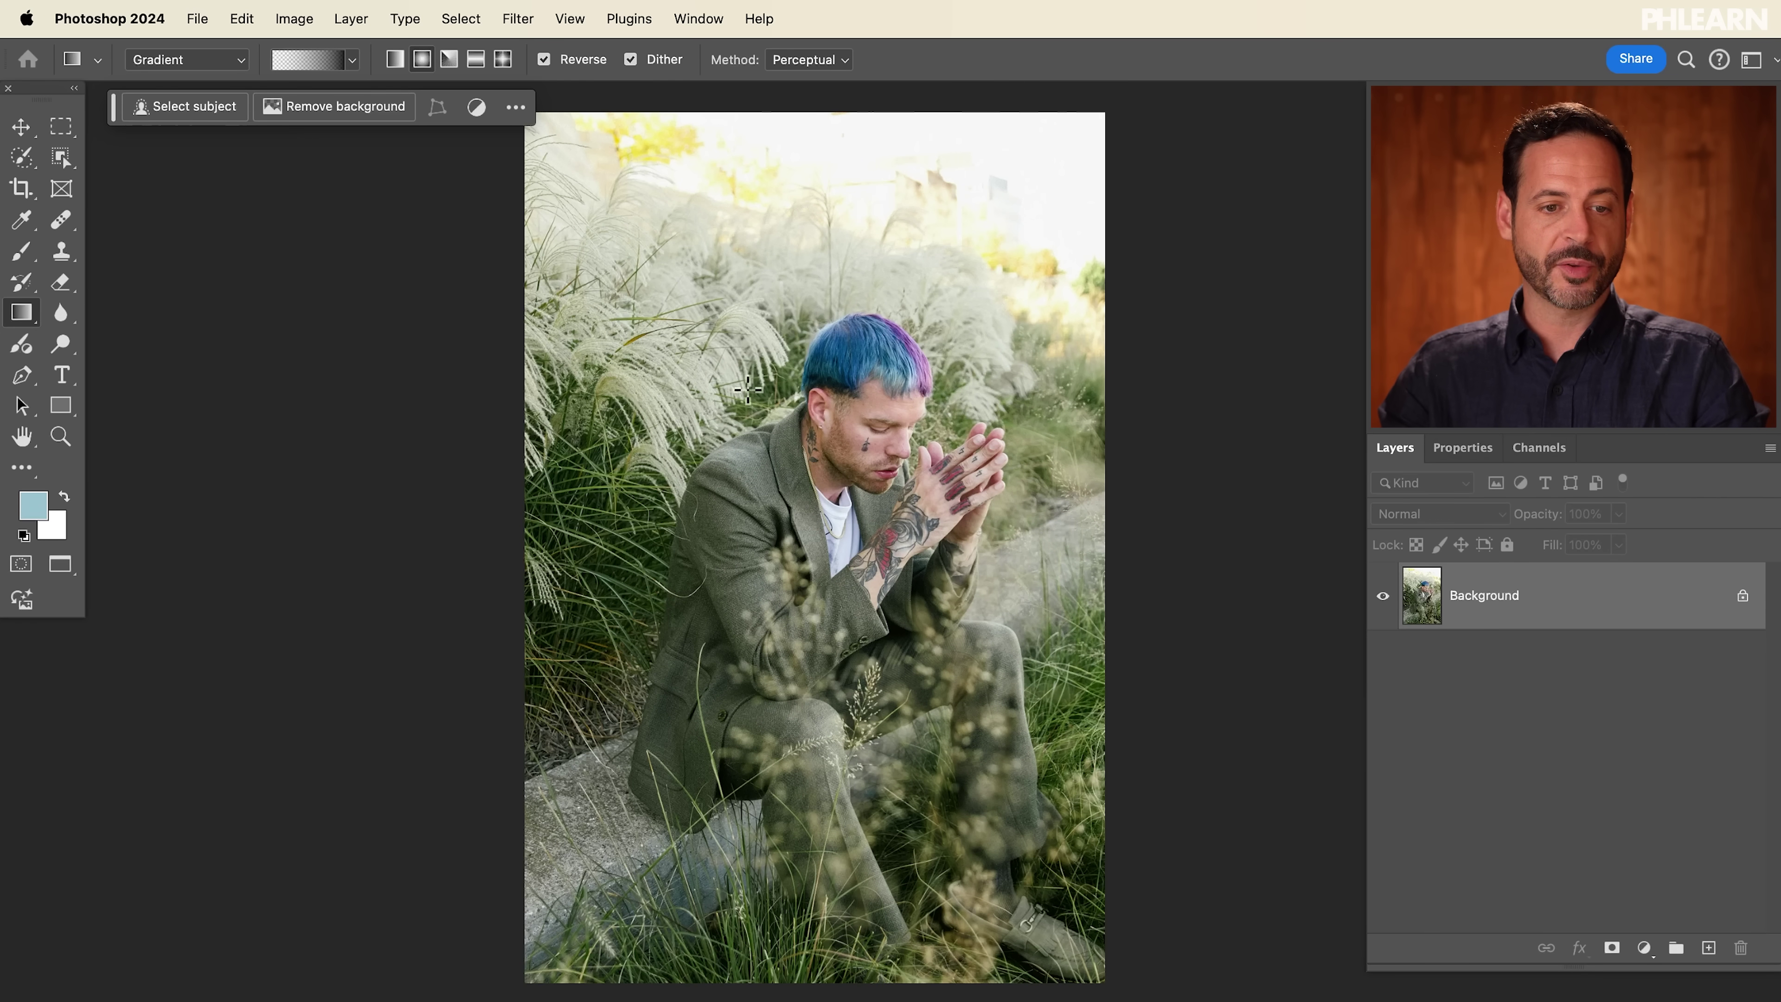
Step: Draw a radial gradient fill with the yellow-to-magenta Oranges preset from the photo's upper-right sky to the man's elbow area
{"action": "left_click", "coordinate": [306, 60]}
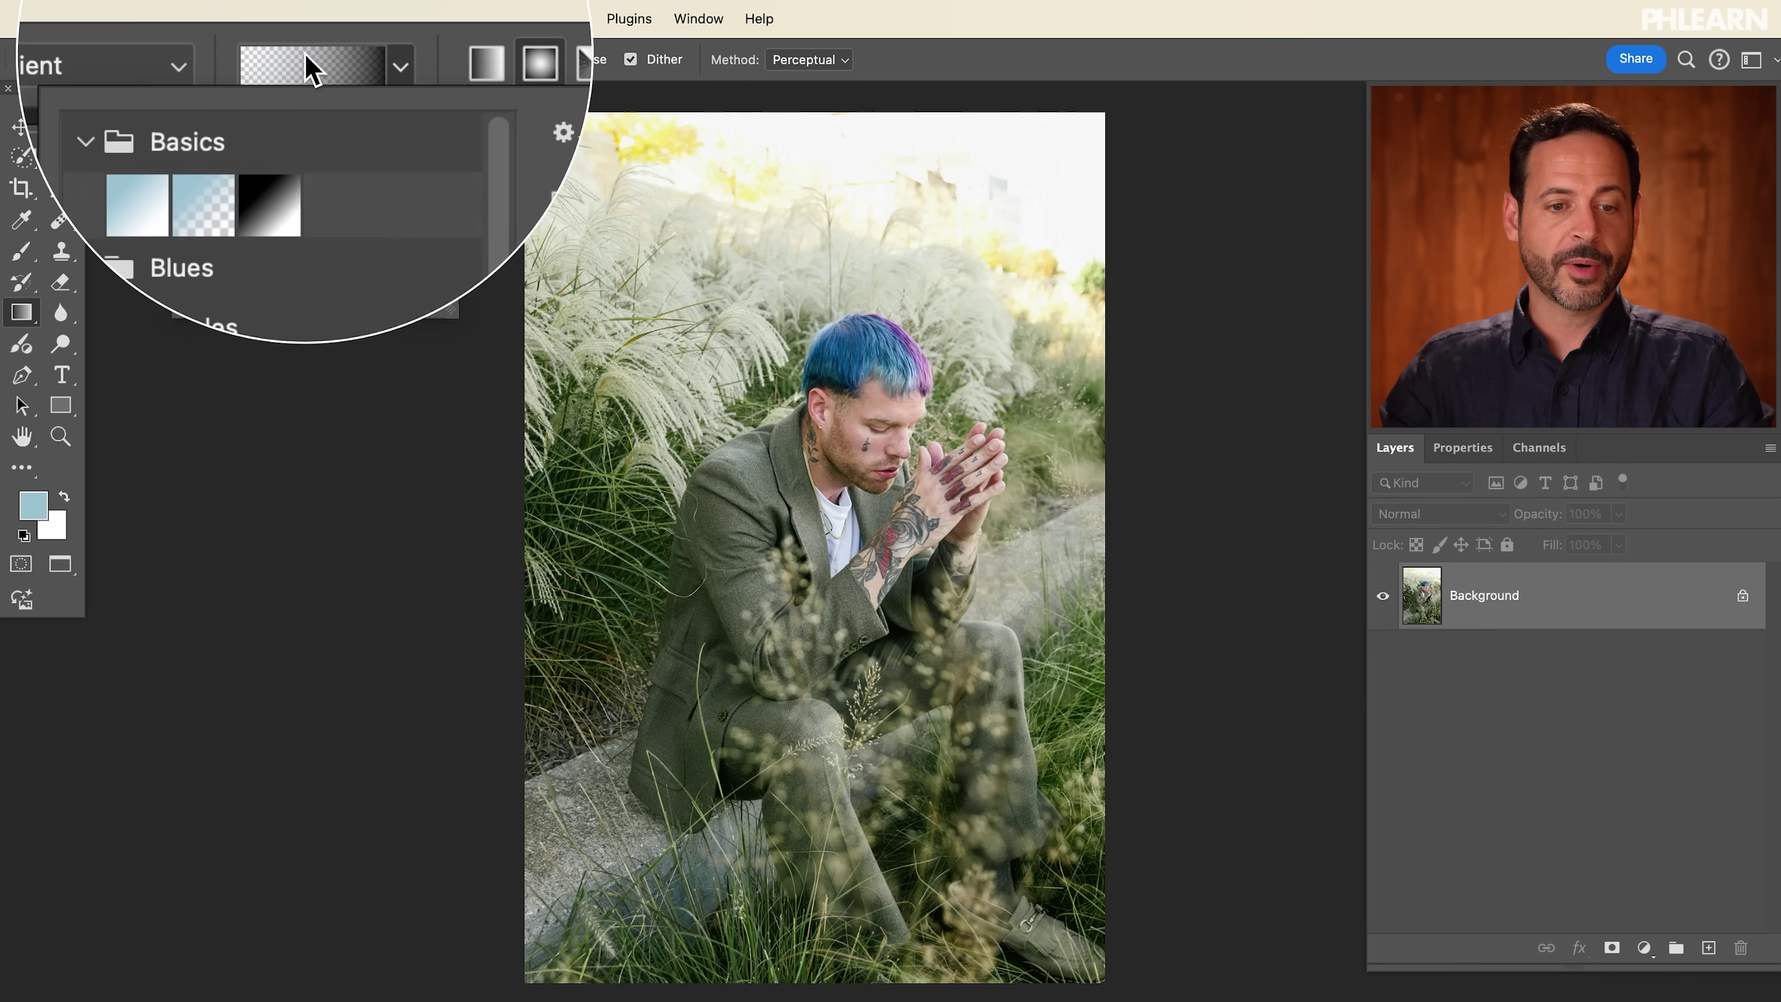
{"action": "left_click", "coordinate": [197, 199]}
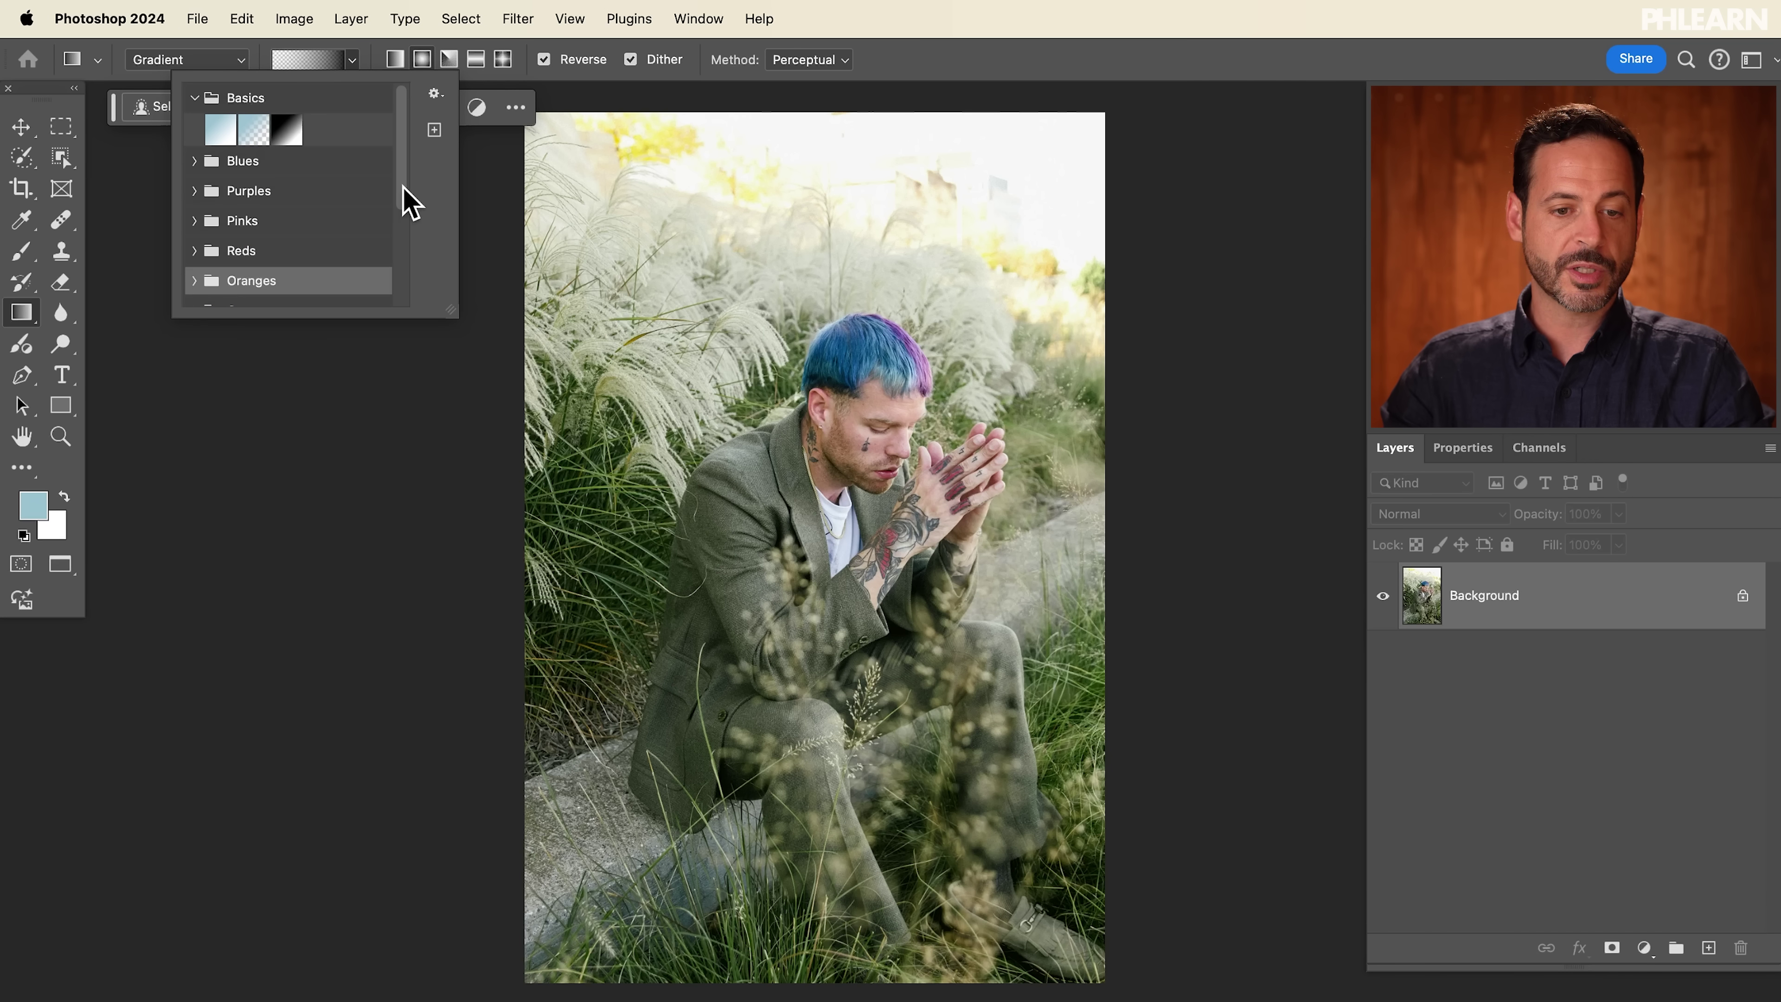
{"action": "scroll", "coordinate": [298, 243], "scroll_direction": "down", "scroll_amount": 3}
{"action": "left_click", "coordinate": [191, 192]}
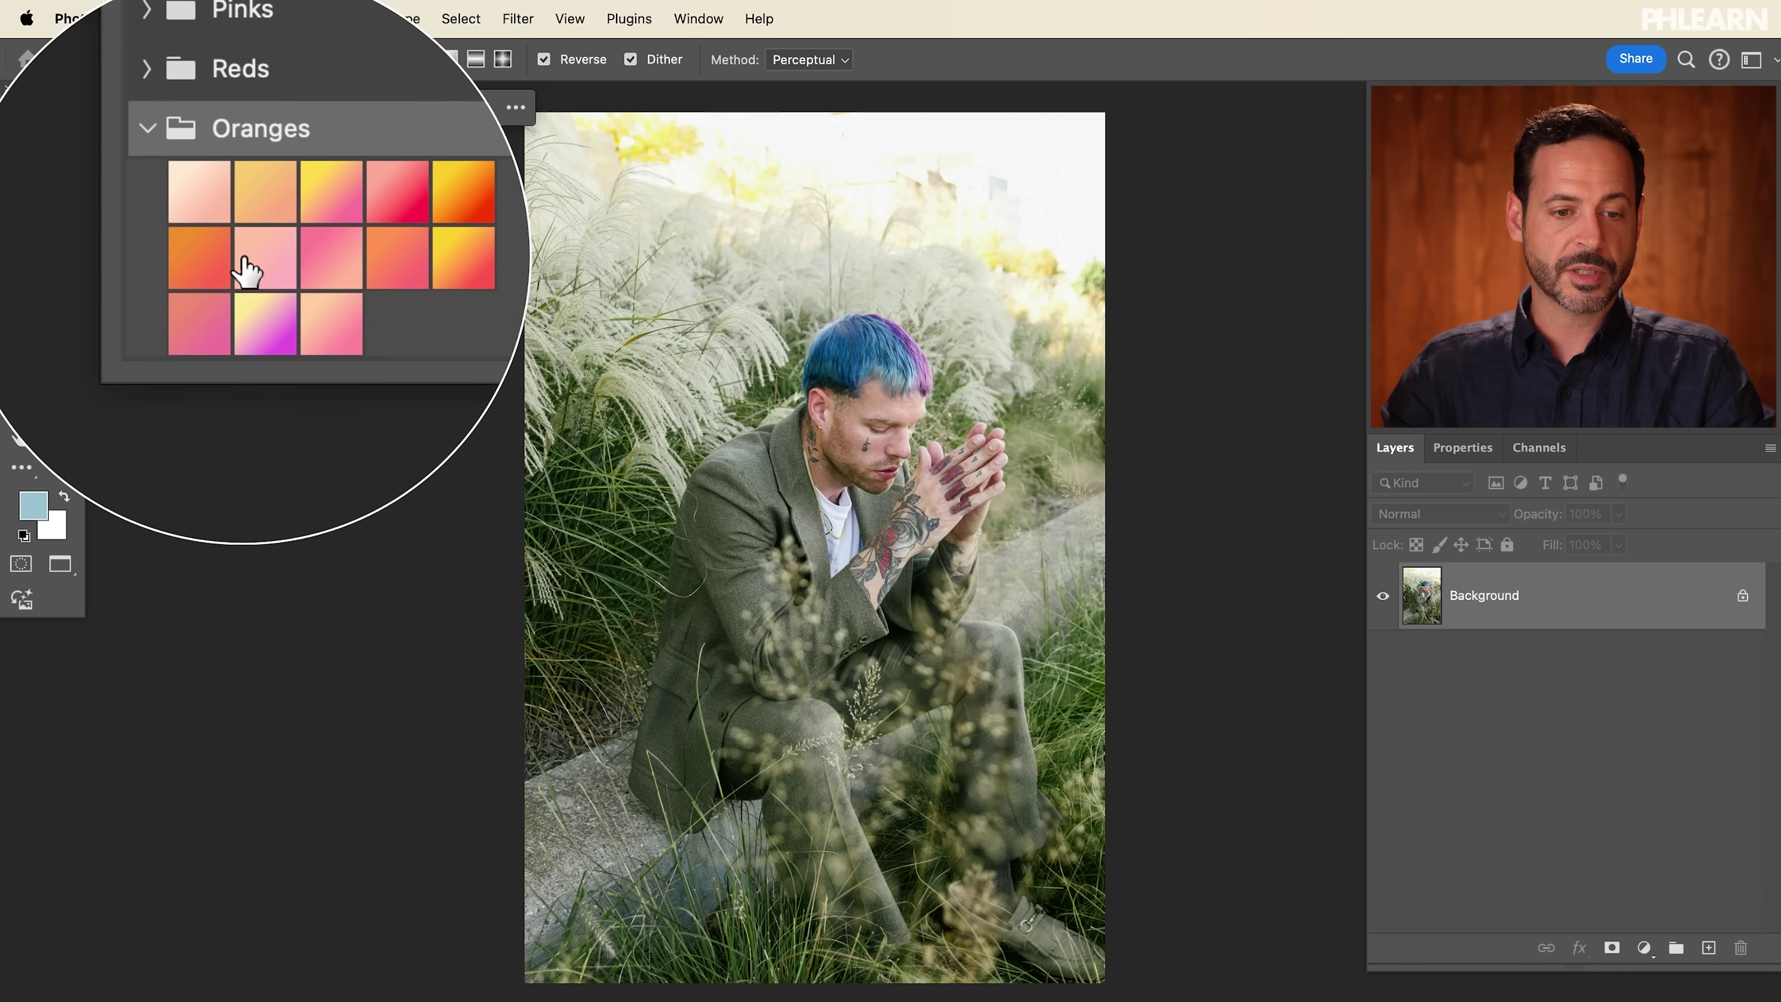
{"action": "left_click", "coordinate": [254, 289]}
{"action": "left_click", "coordinate": [419, 60]}
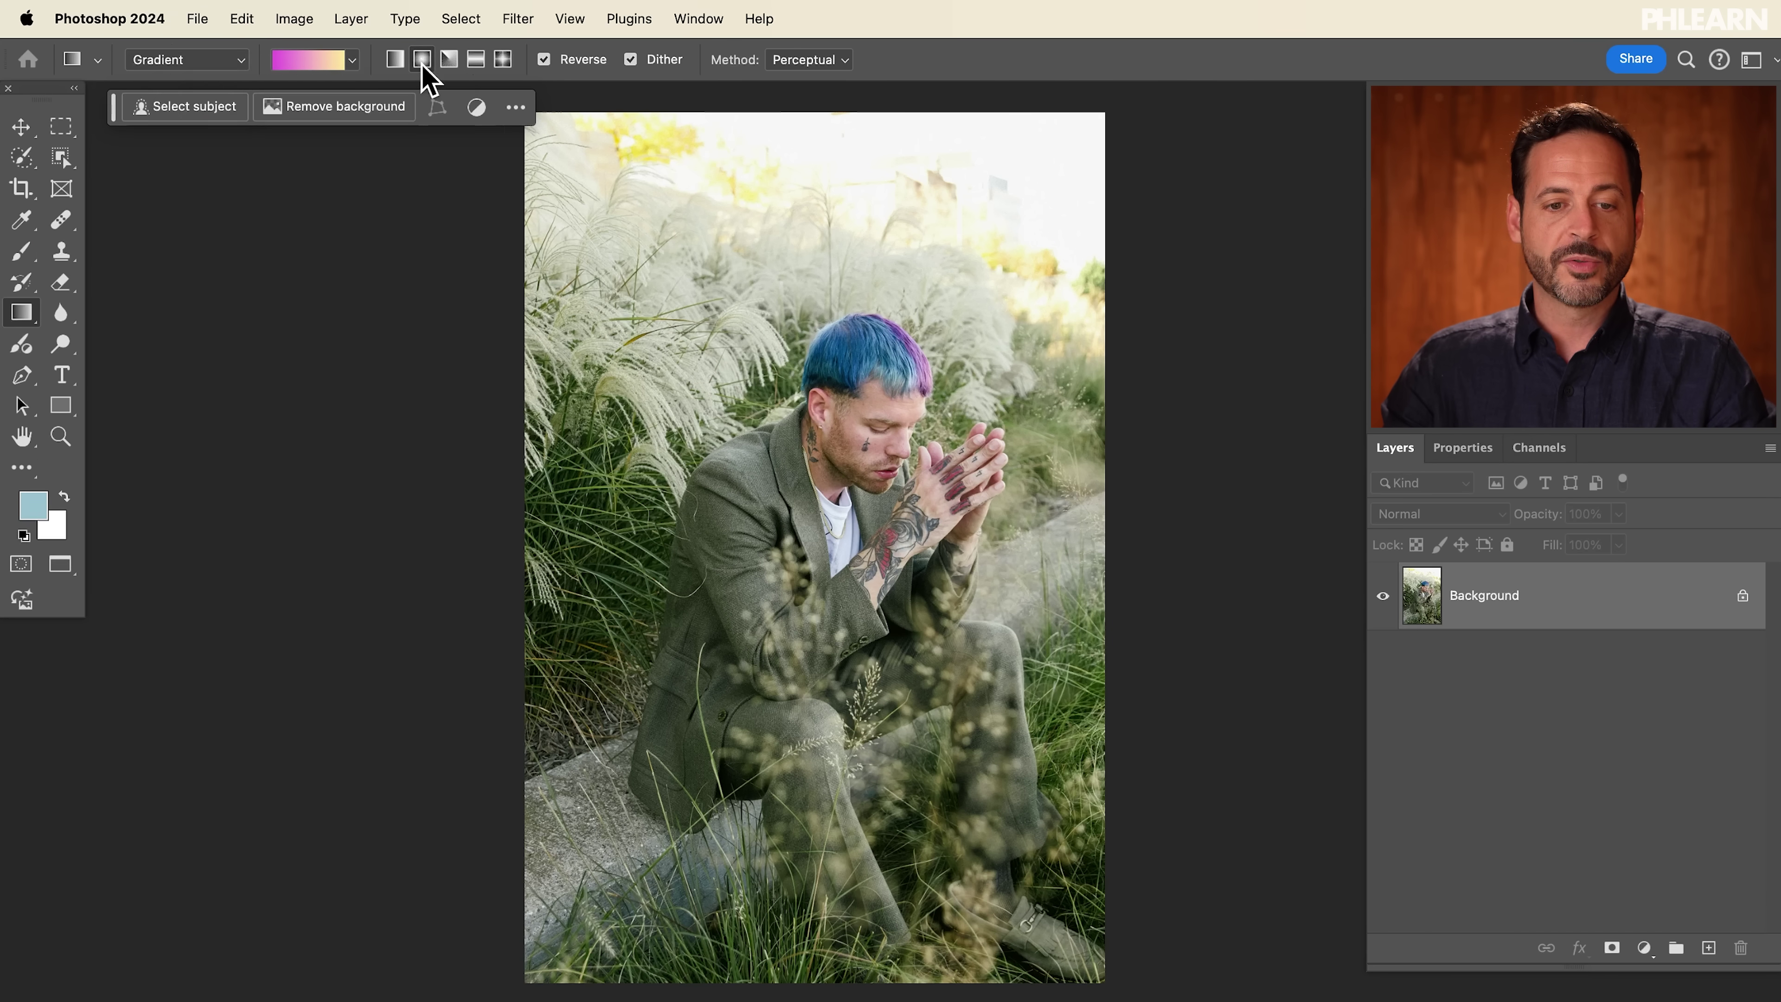
{"action": "left_click_drag", "start_coordinate": [1042, 233], "coordinate": [644, 653]}
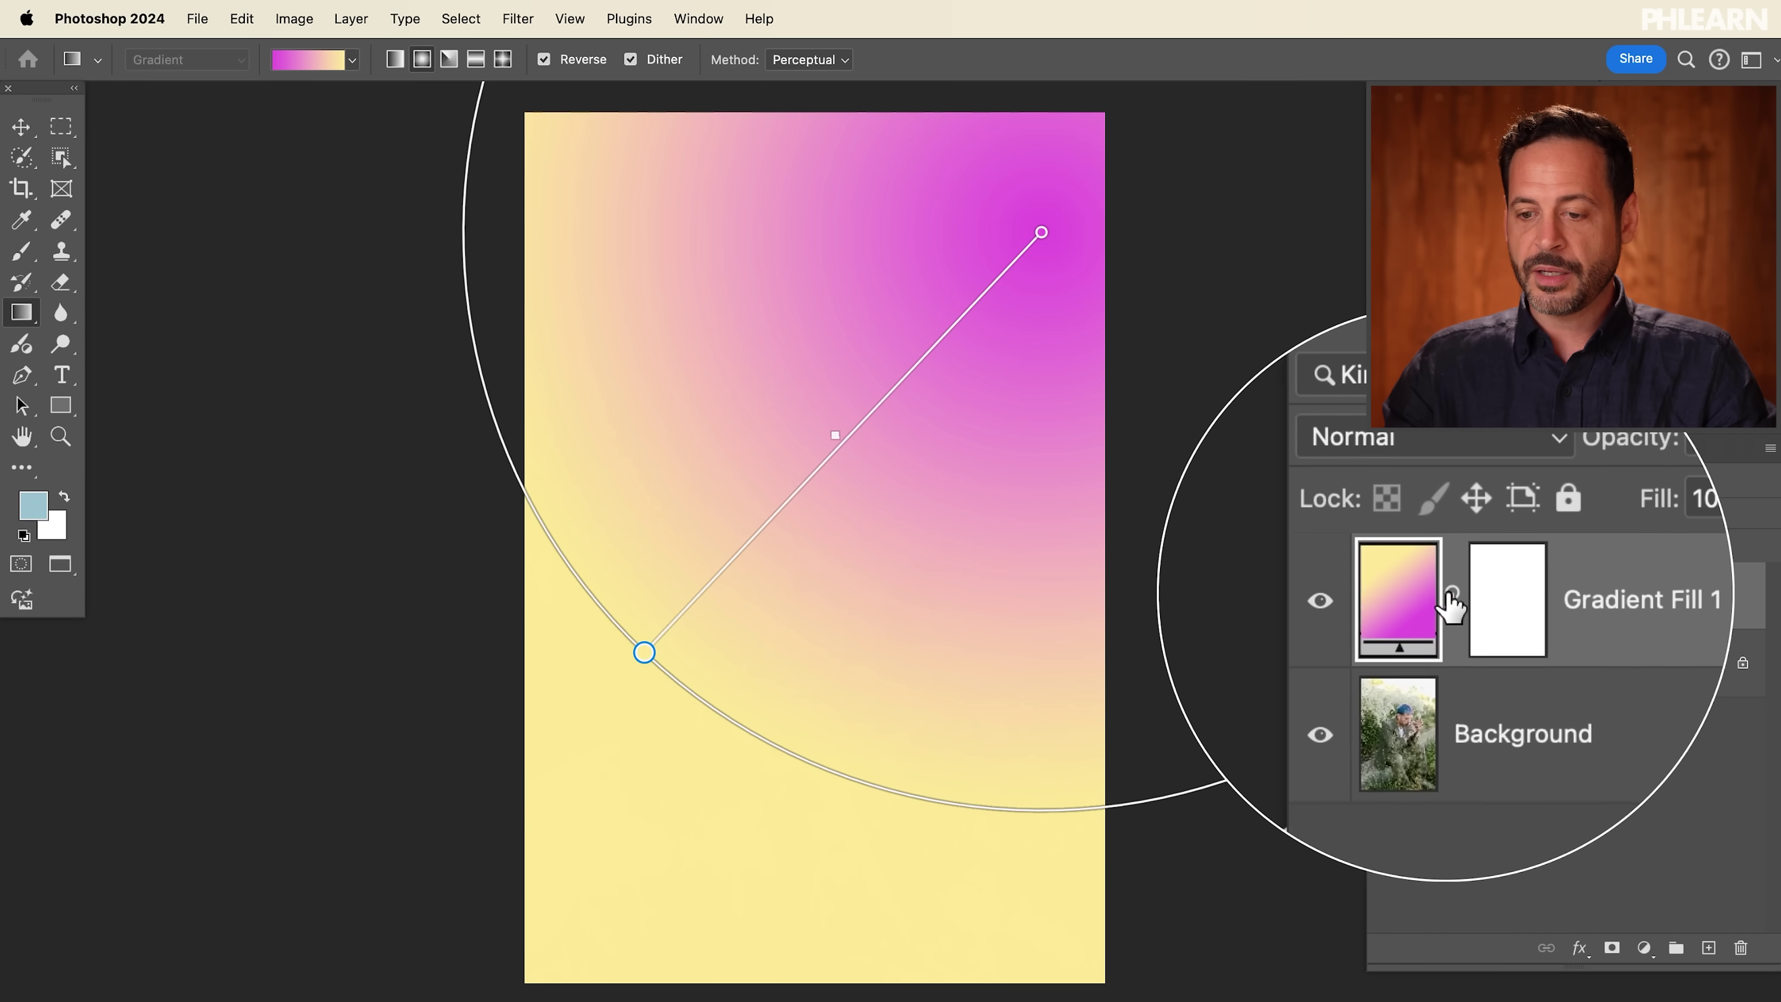
Step: Set the Gradient Fill 1 layer's blend mode to Screen and shift the gradient slightly downward
{"action": "left_click", "coordinate": [1444, 531]}
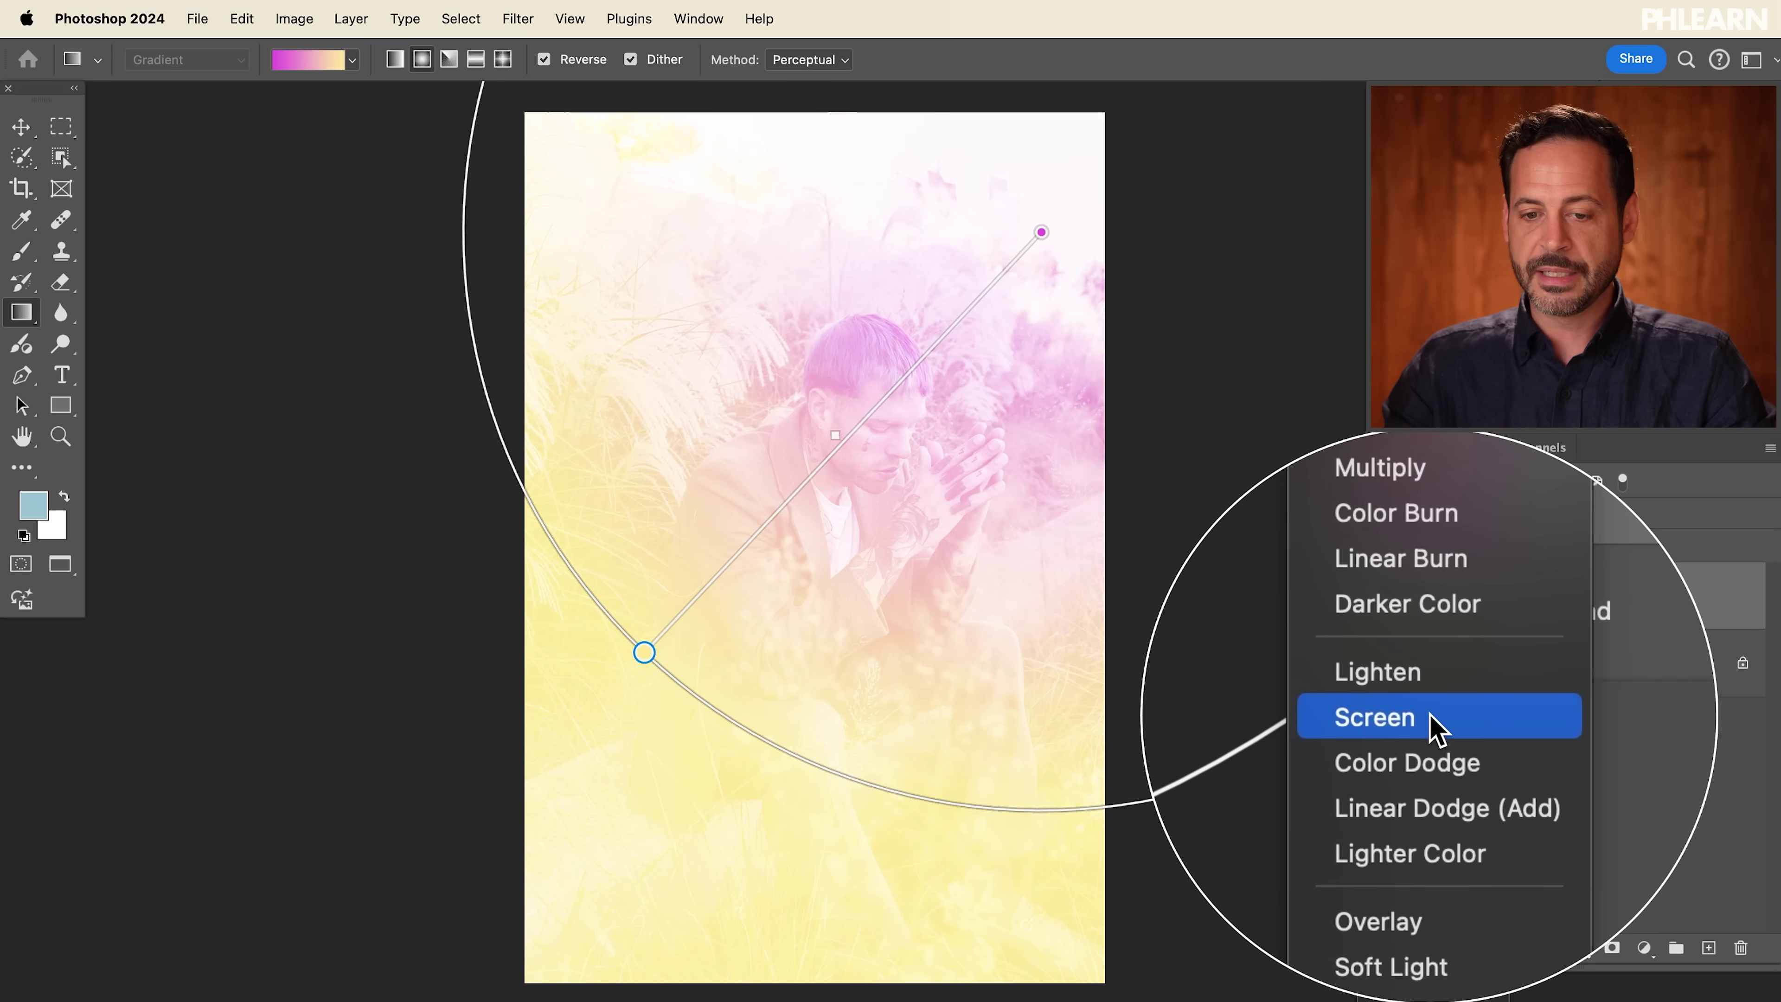
{"action": "left_click", "coordinate": [1435, 727]}
{"action": "left_click_drag", "start_coordinate": [1036, 237], "coordinate": [1027, 275]}
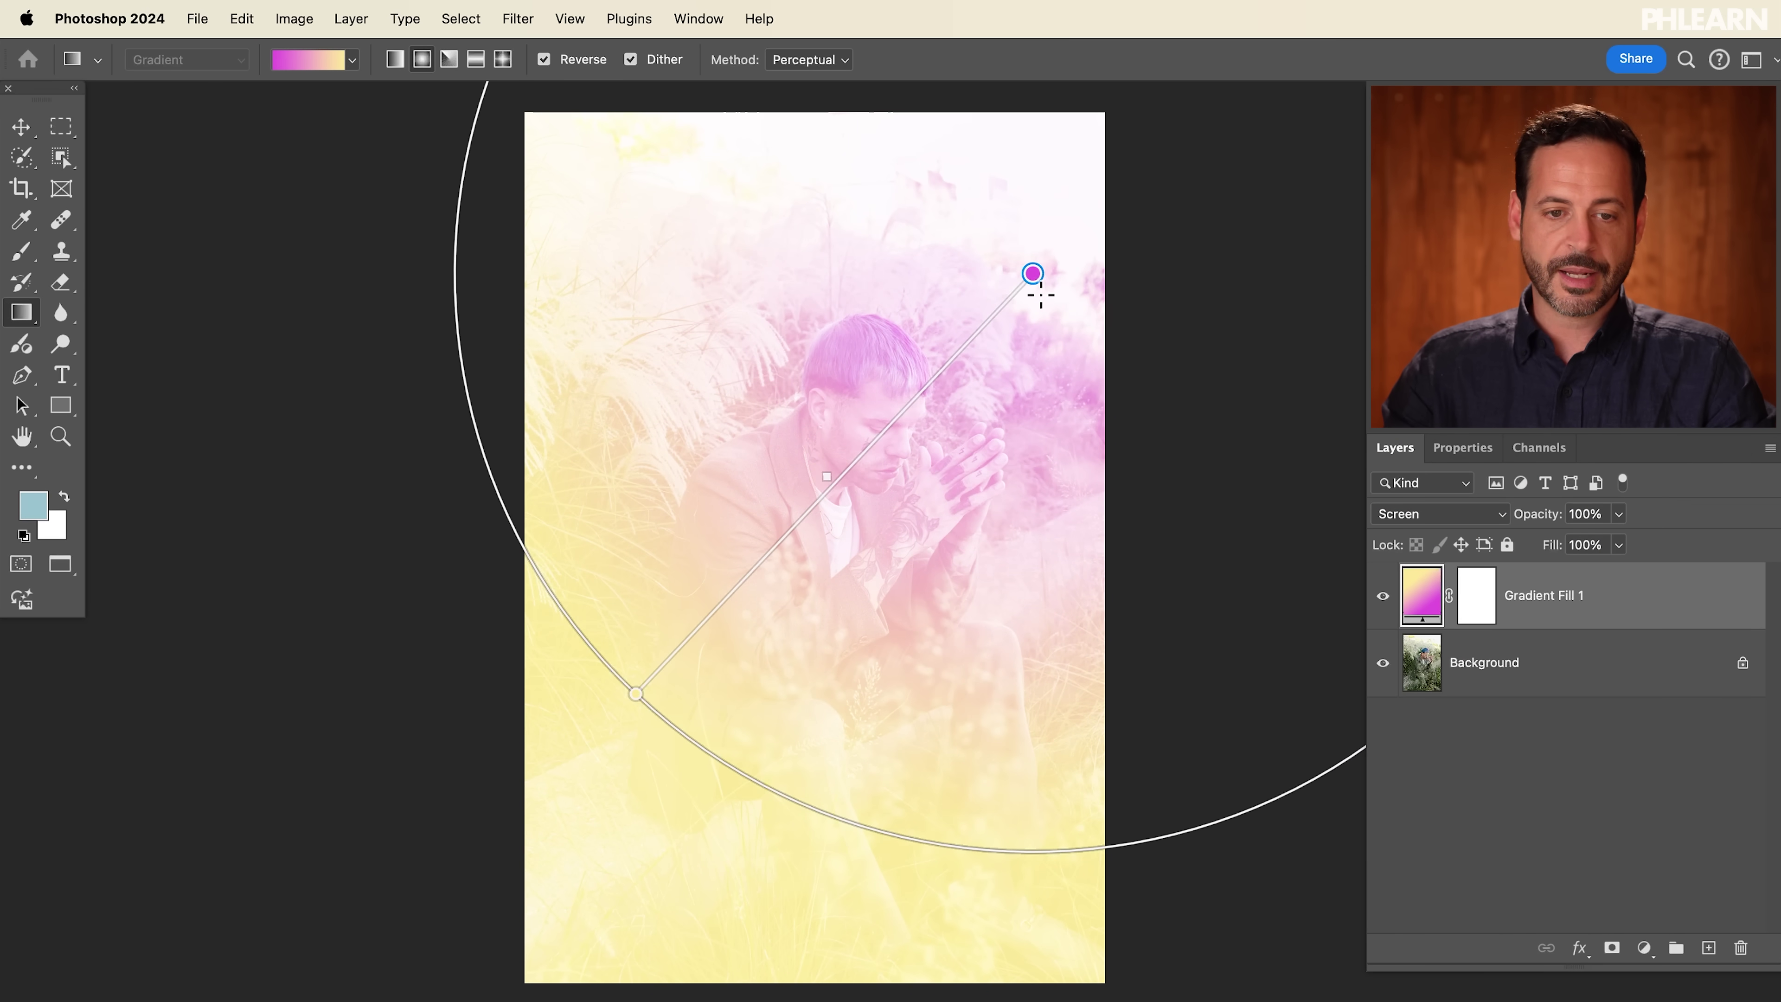
Step: Try several Oranges presets on the gradient fill and settle on the muted orange-to-pink preset
{"action": "left_click", "coordinate": [352, 60]}
{"action": "left_click", "coordinate": [353, 247]}
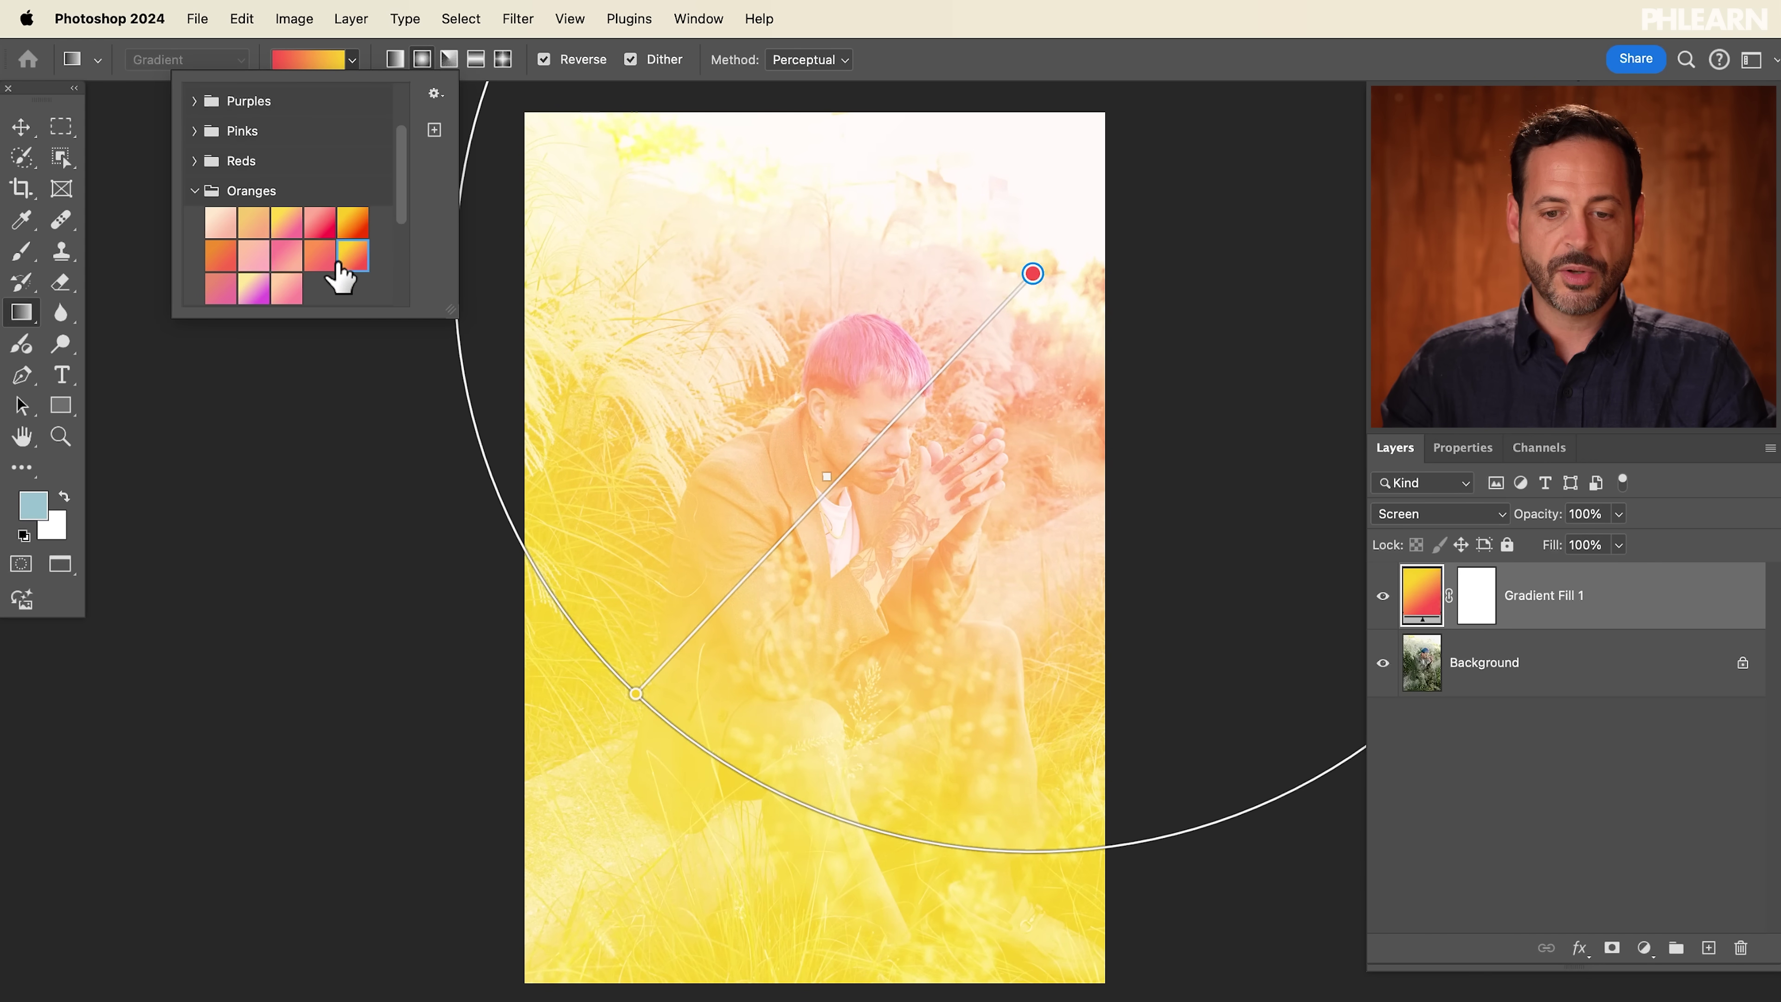
{"action": "left_click", "coordinate": [287, 284]}
{"action": "left_click", "coordinate": [252, 262]}
{"action": "left_click", "coordinate": [217, 253]}
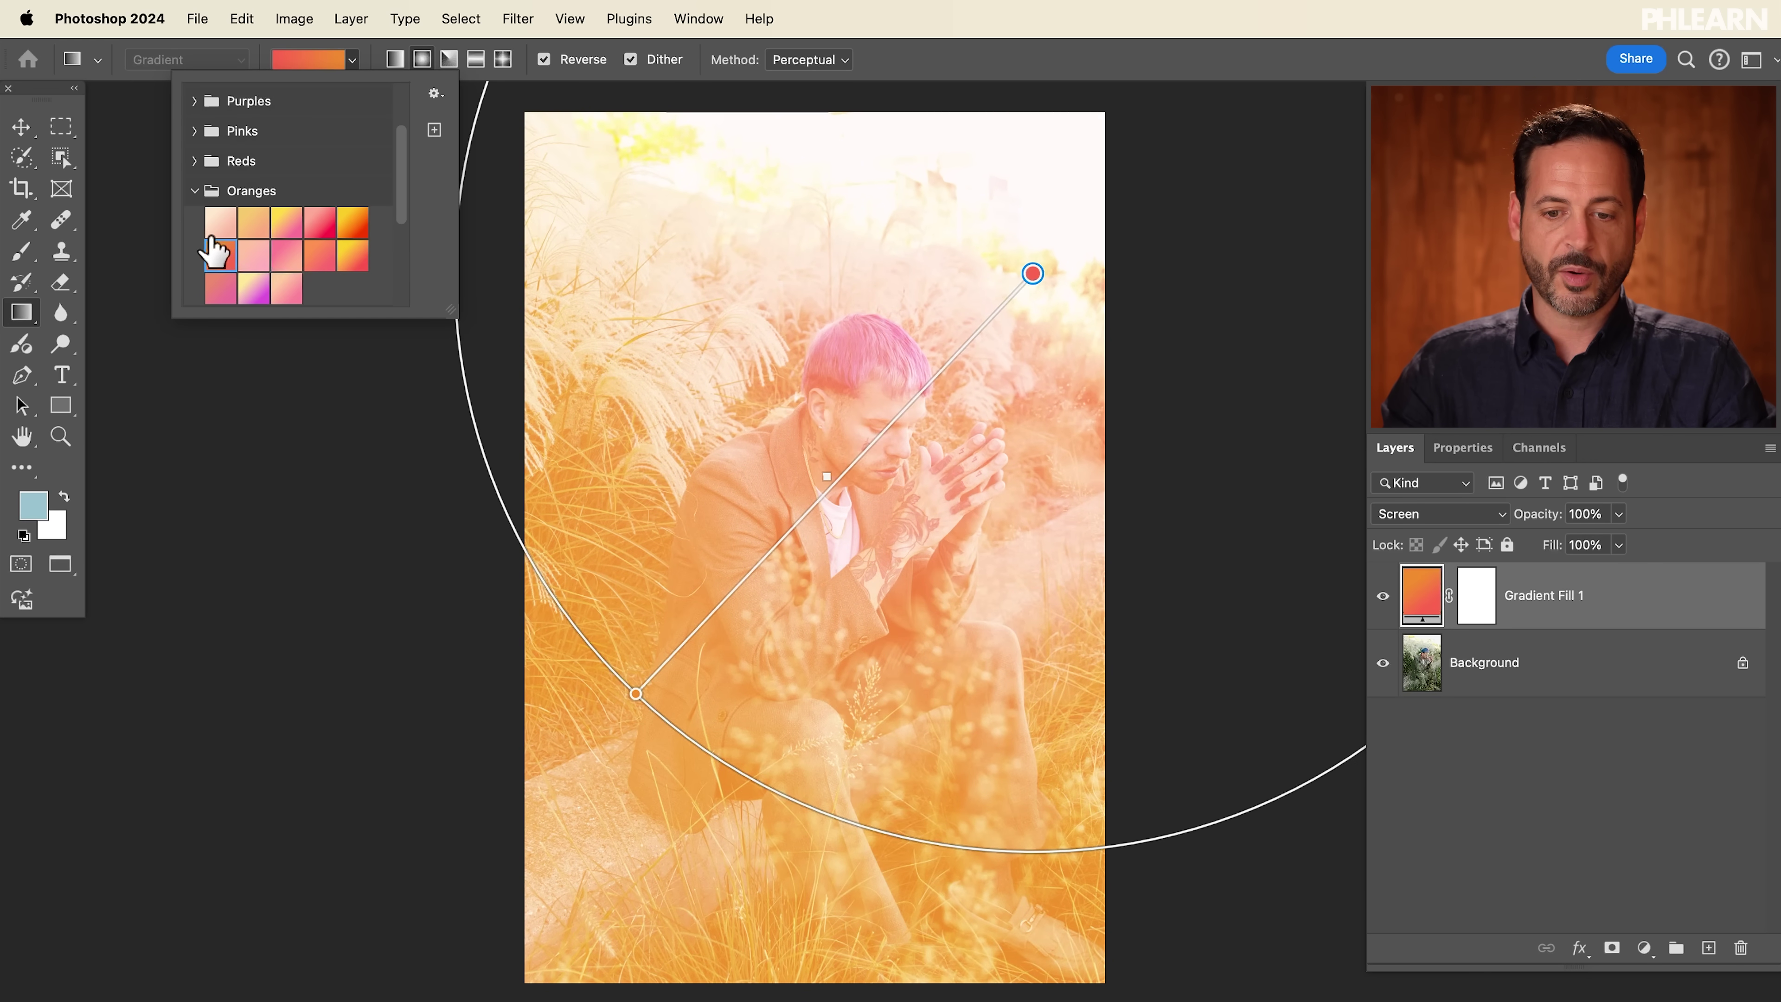
{"action": "left_click", "coordinate": [245, 259]}
{"action": "left_click", "coordinate": [288, 288]}
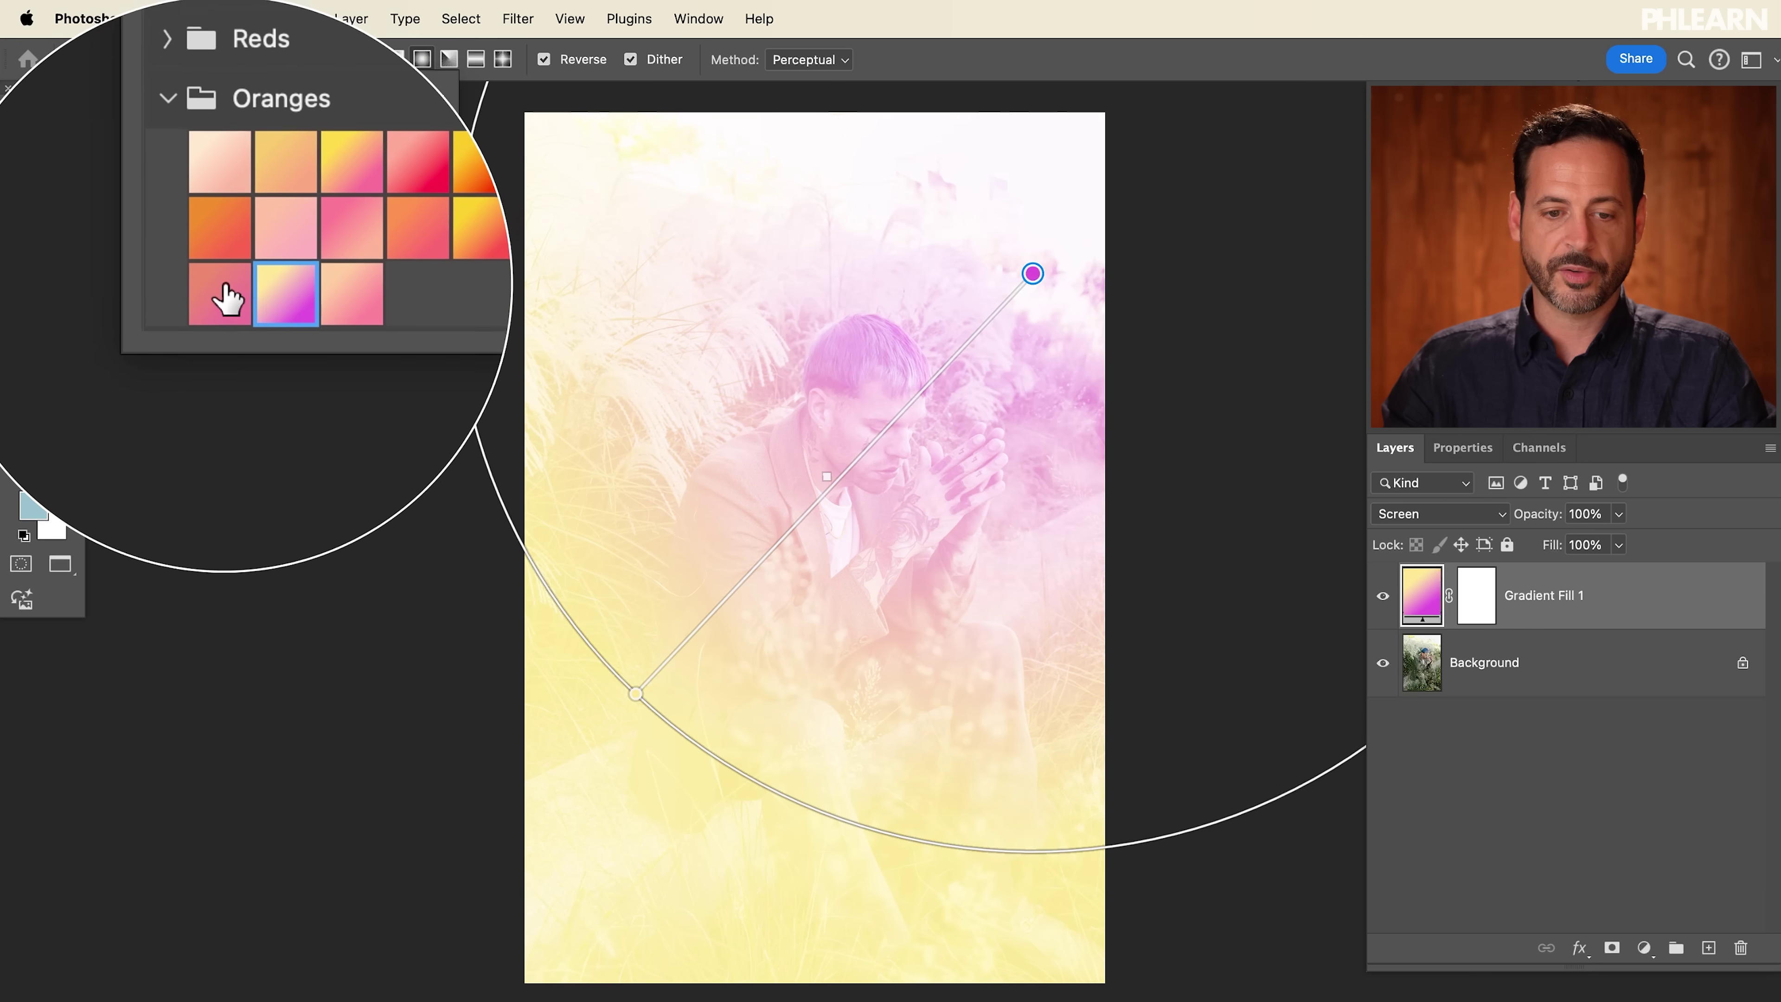
{"action": "left_click", "coordinate": [221, 288]}
{"action": "mouse_move", "coordinate": [399, 167]}
{"action": "left_mouse_down"}
{"action": "mouse_move", "coordinate": [400, 220]}
{"action": "mouse_move", "coordinate": [397, 167]}
{"action": "left_mouse_up"}
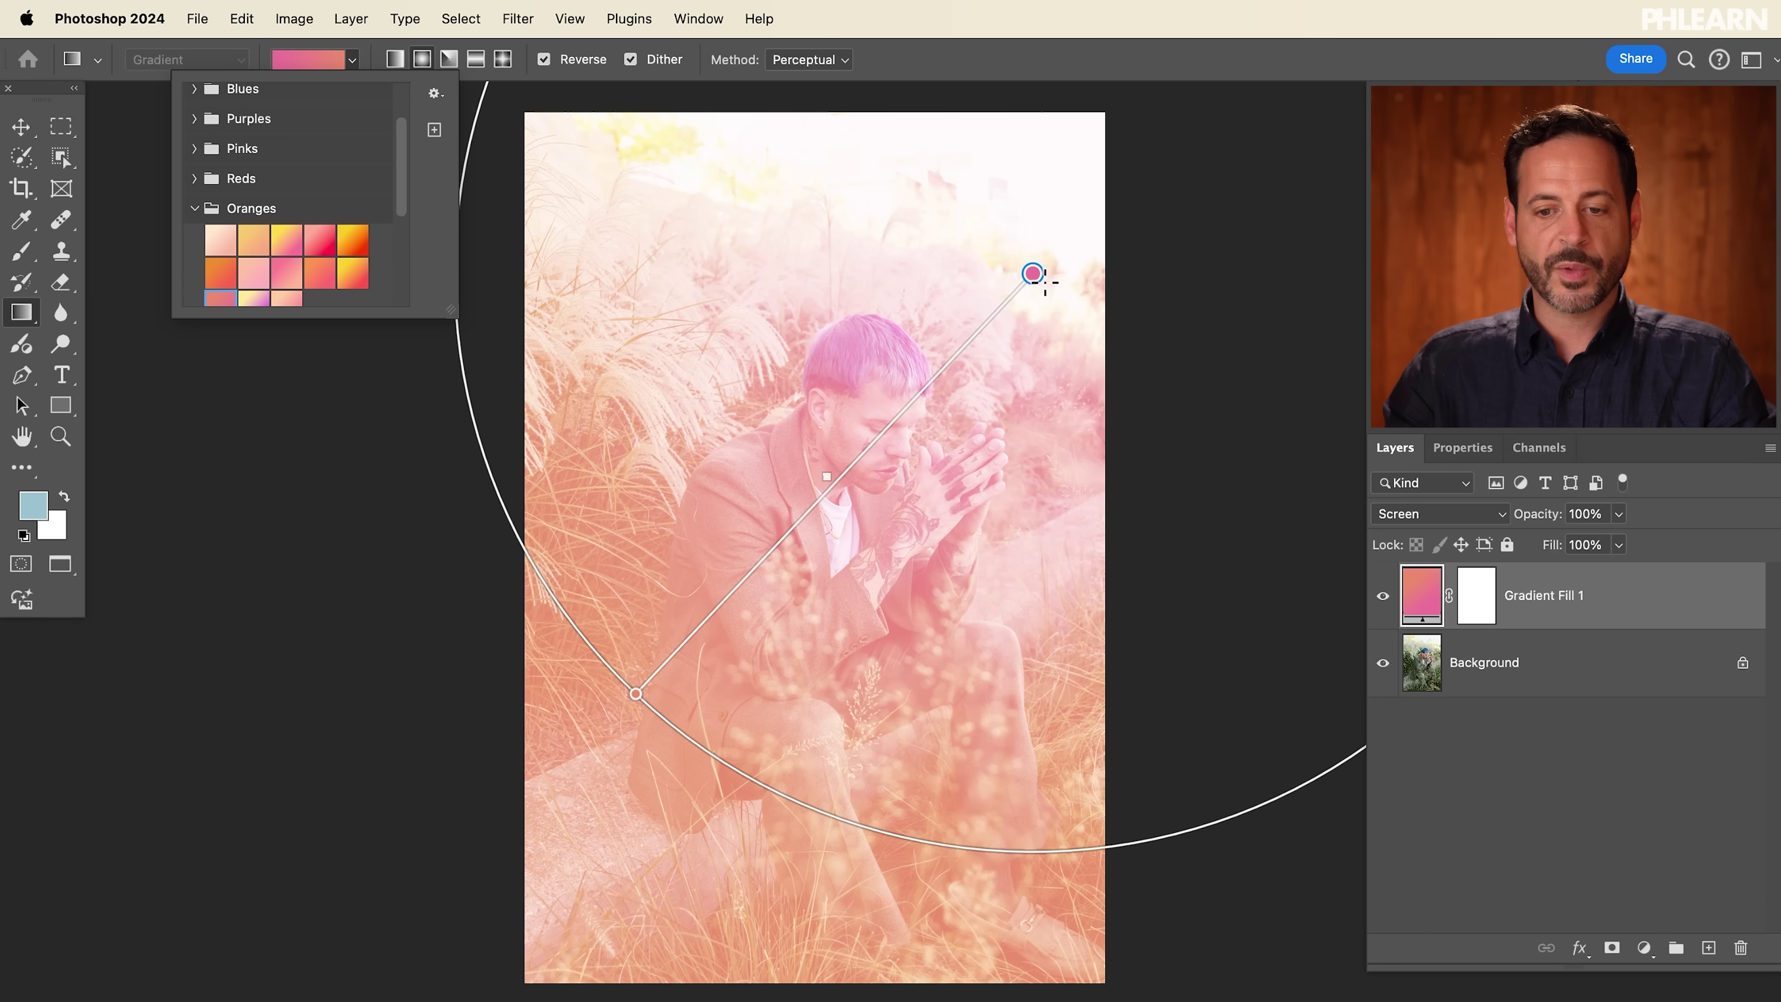
Step: Change the gradient's center color stop to the light yellow eacf7b
{"action": "double_click", "coordinate": [1033, 273]}
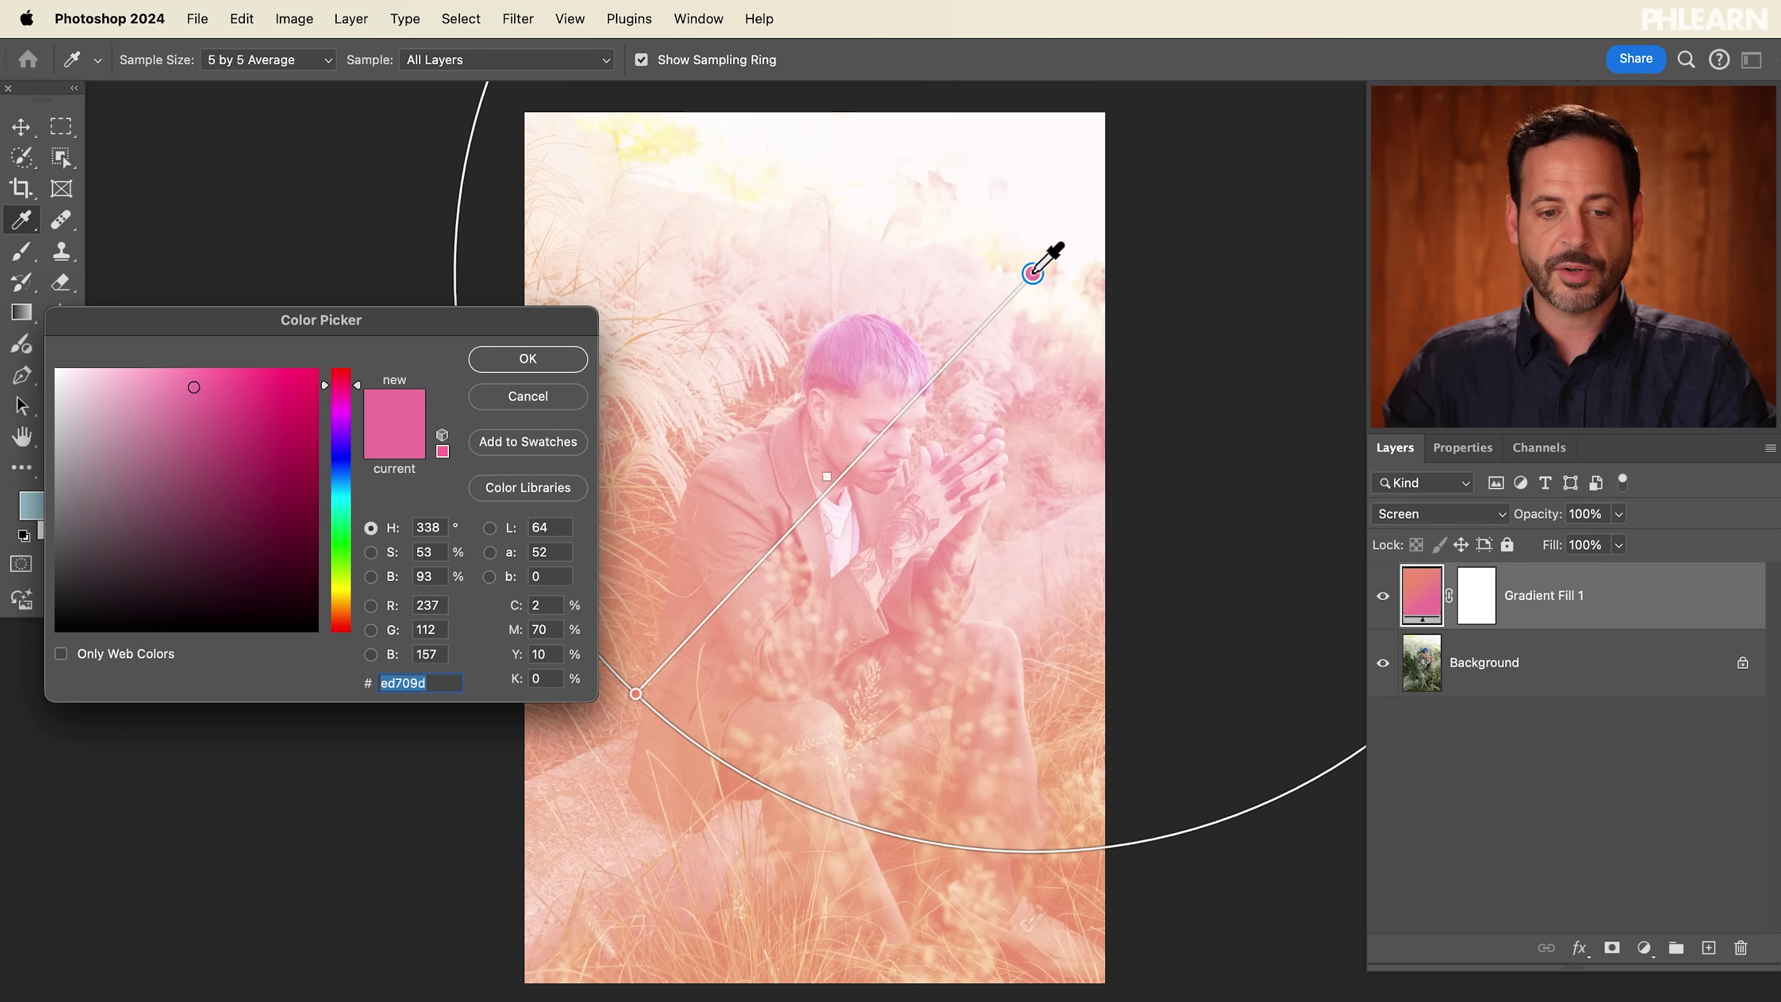
{"action": "left_click", "coordinate": [345, 598]}
{"action": "mouse_move", "coordinate": [191, 386]}
{"action": "left_mouse_down"}
{"action": "mouse_move", "coordinate": [203, 422]}
{"action": "mouse_move", "coordinate": [230, 382]}
{"action": "mouse_move", "coordinate": [172, 392]}
{"action": "mouse_move", "coordinate": [149, 430]}
{"action": "mouse_move", "coordinate": [182, 391]}
{"action": "left_mouse_up"}
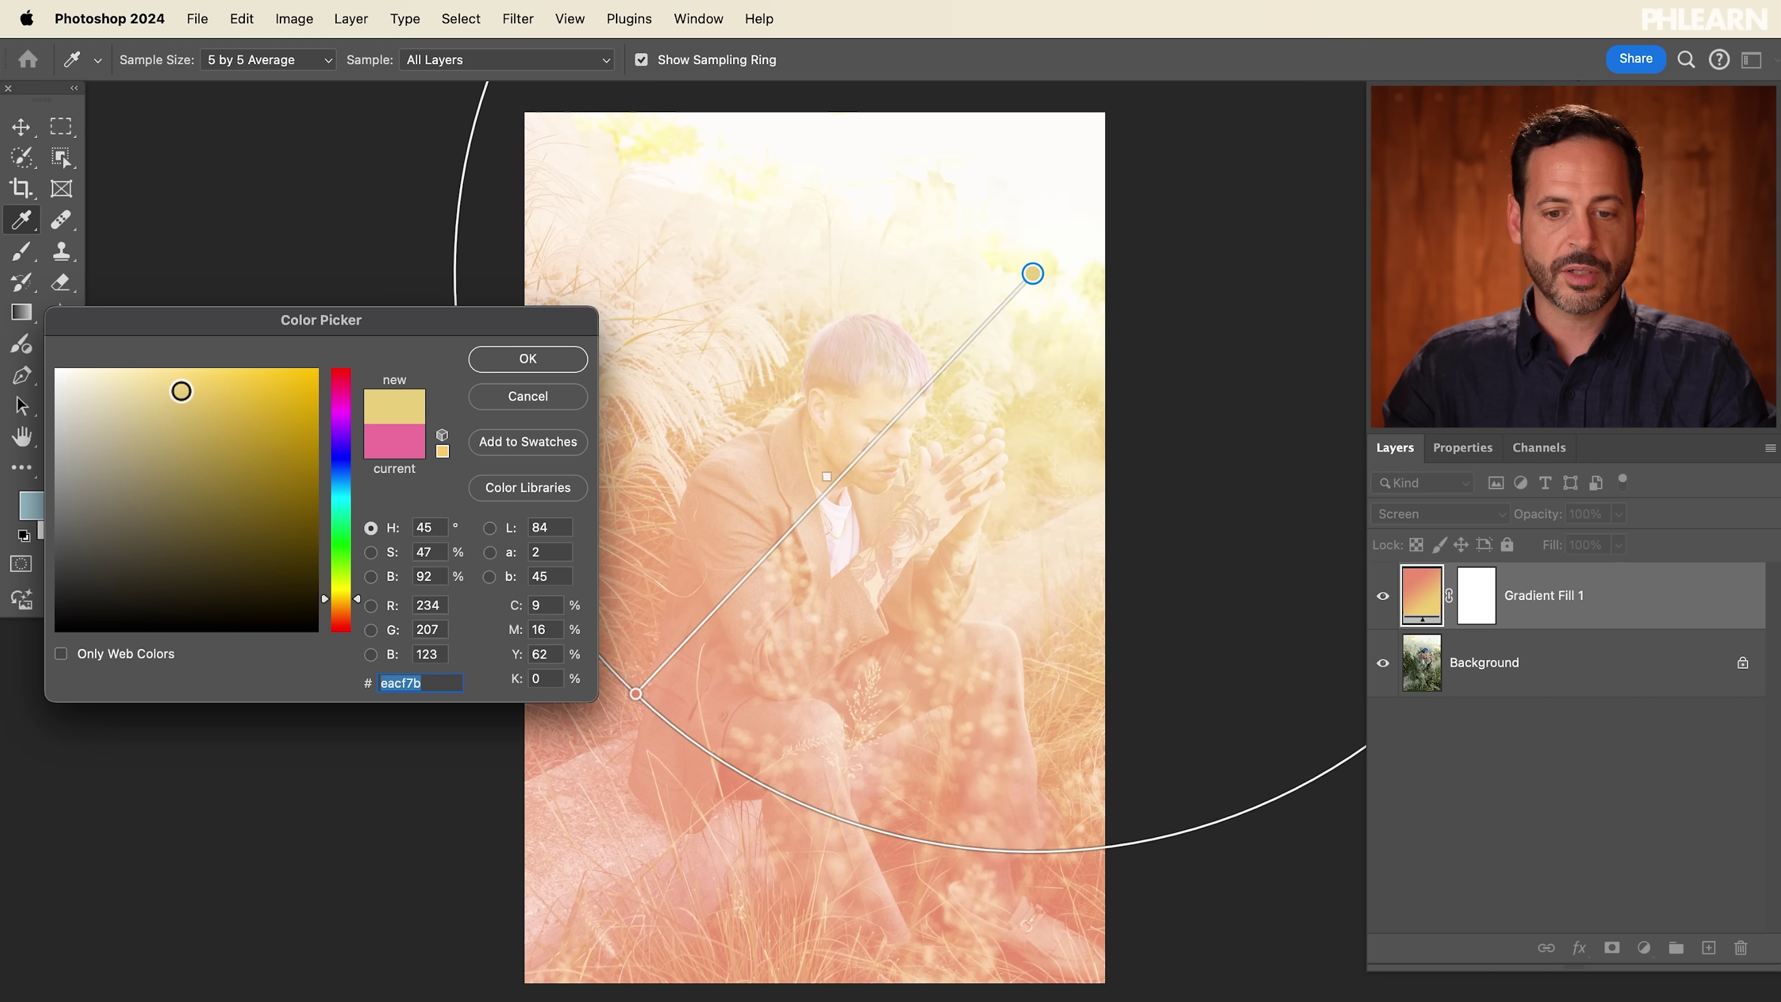
{"action": "left_click", "coordinate": [525, 359]}
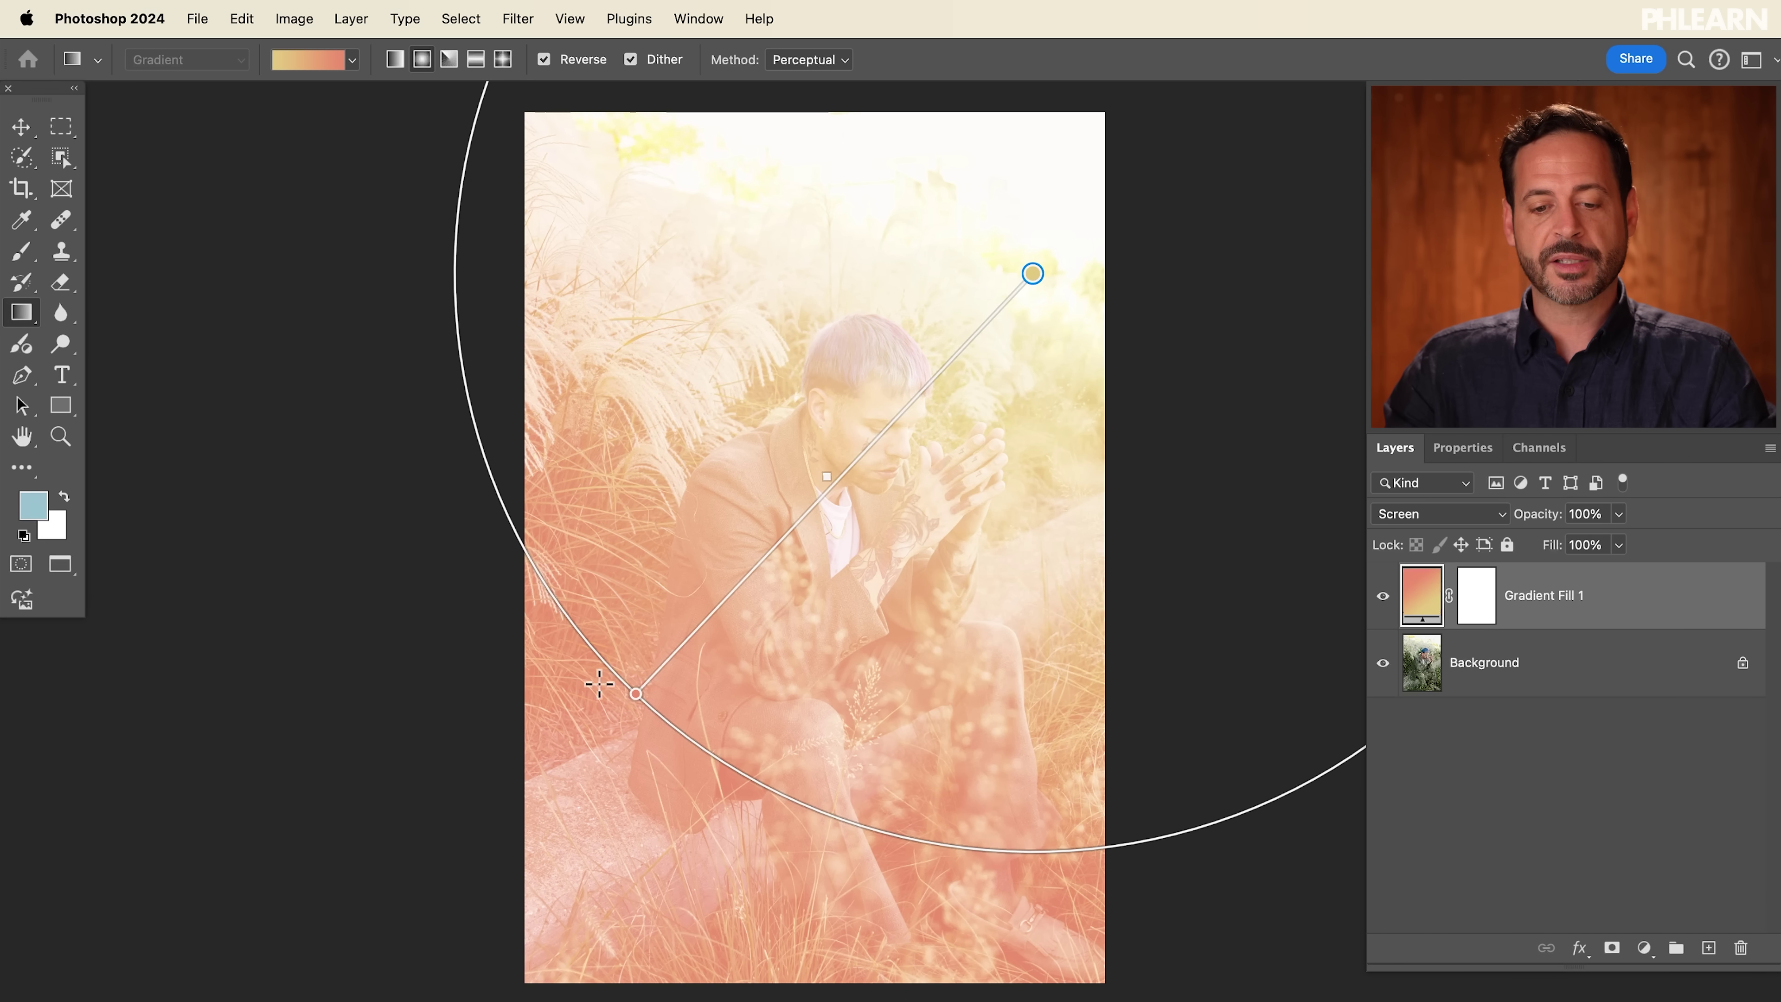
Step: Set the gradient's outer color stop to black after trying lighter and darker shades on the photo
{"action": "double_click", "coordinate": [635, 693]}
{"action": "mouse_move", "coordinate": [201, 540]}
{"action": "left_mouse_down"}
{"action": "mouse_move", "coordinate": [115, 585]}
{"action": "mouse_move", "coordinate": [3, 733]}
{"action": "left_mouse_up"}
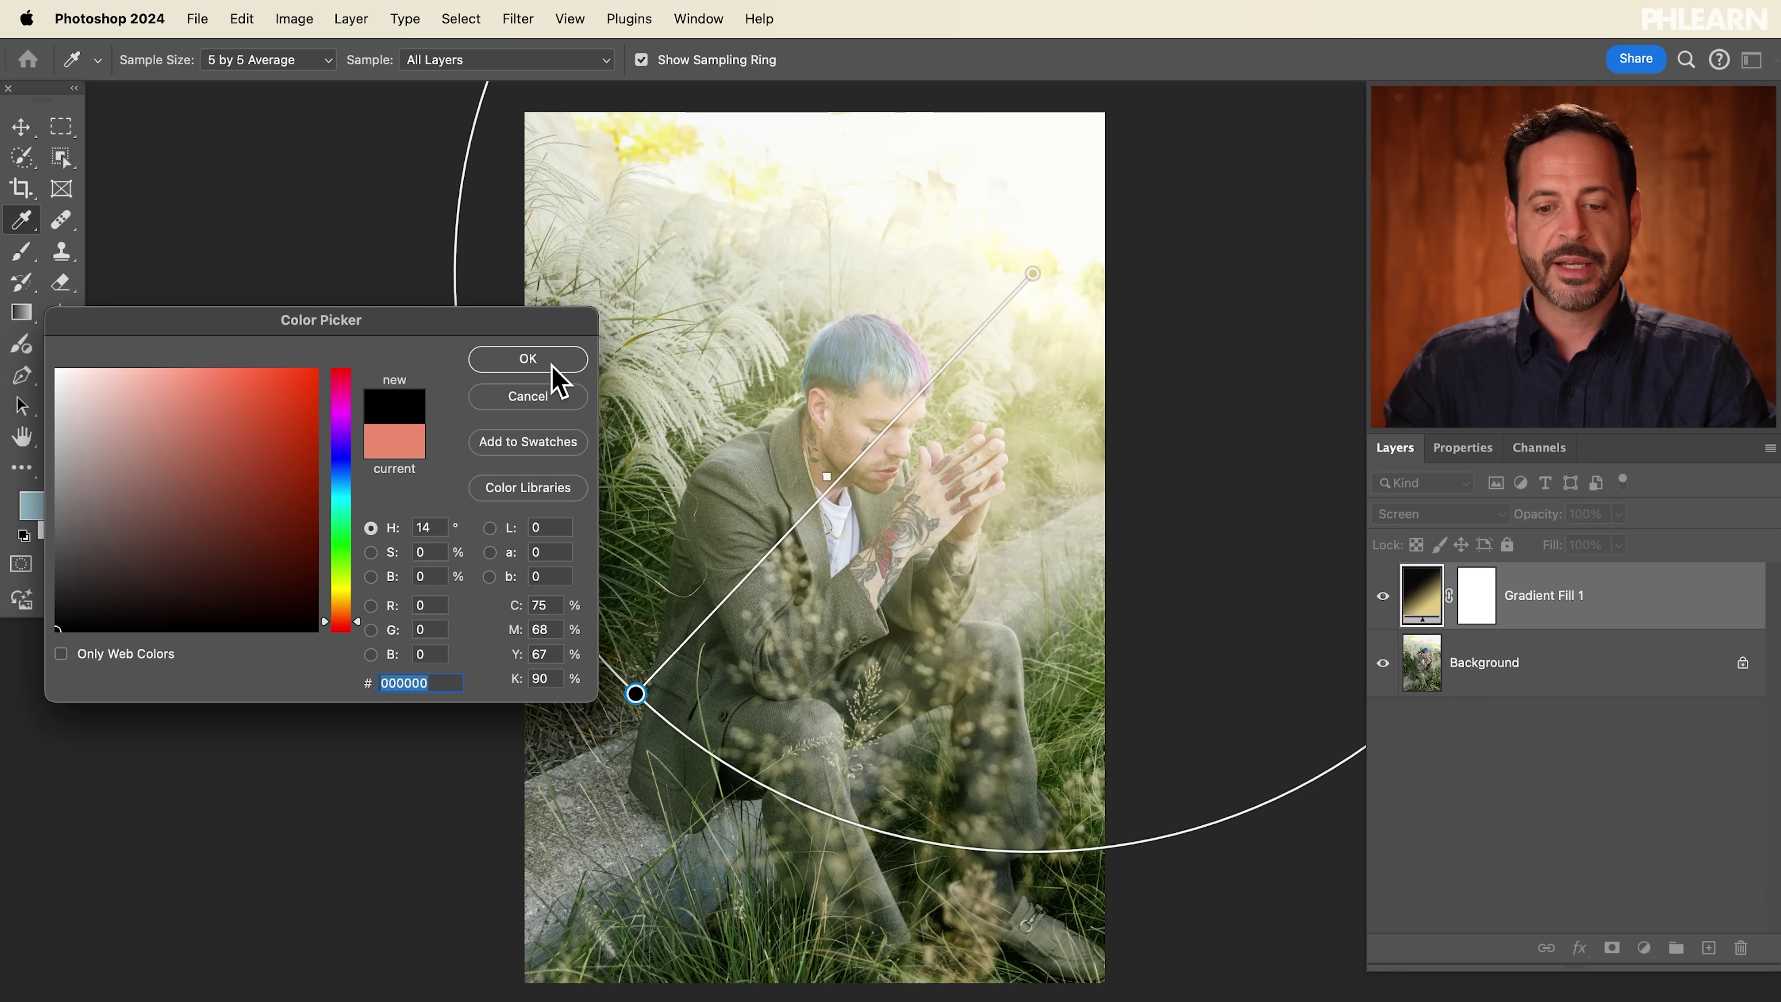
{"action": "mouse_move", "coordinate": [218, 546]}
{"action": "left_mouse_down"}
{"action": "mouse_move", "coordinate": [199, 493]}
{"action": "mouse_move", "coordinate": [279, 423]}
{"action": "left_mouse_up"}
{"action": "left_click_drag", "start_coordinate": [120, 535], "coordinate": [280, 432]}
{"action": "mouse_move", "coordinate": [168, 518]}
{"action": "left_mouse_down"}
{"action": "mouse_move", "coordinate": [72, 589]}
{"action": "mouse_move", "coordinate": [7, 702]}
{"action": "left_mouse_up"}
{"action": "left_click", "coordinate": [207, 529]}
{"action": "mouse_move", "coordinate": [207, 530]}
{"action": "left_mouse_down"}
{"action": "mouse_move", "coordinate": [4, 705]}
{"action": "mouse_move", "coordinate": [252, 519]}
{"action": "mouse_move", "coordinate": [7, 673]}
{"action": "left_mouse_up"}
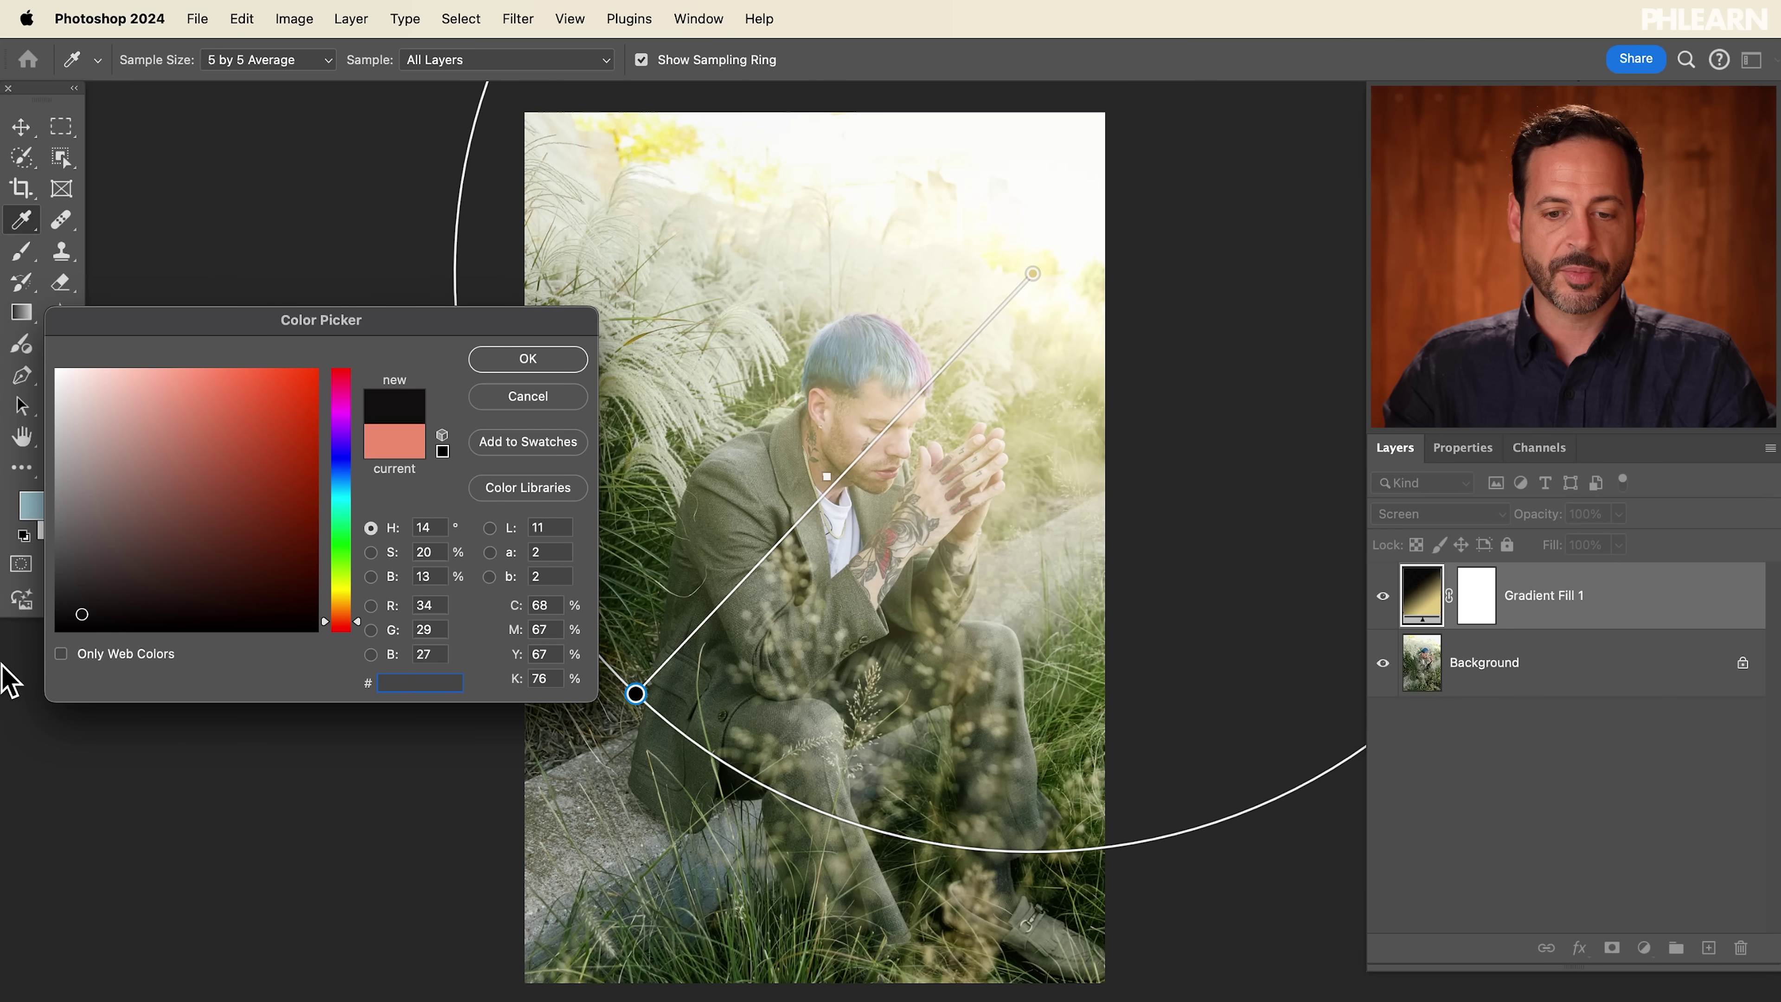
{"action": "left_click", "coordinate": [532, 366]}
Step: Move the glow's center to the photo's upper-right edge and add a middle color stop in saturated orange-brown
{"action": "mouse_move", "coordinate": [1032, 293]}
{"action": "left_mouse_down"}
{"action": "mouse_move", "coordinate": [974, 183]}
{"action": "mouse_move", "coordinate": [1126, 238]}
{"action": "mouse_move", "coordinate": [1102, 228]}
{"action": "left_mouse_up"}
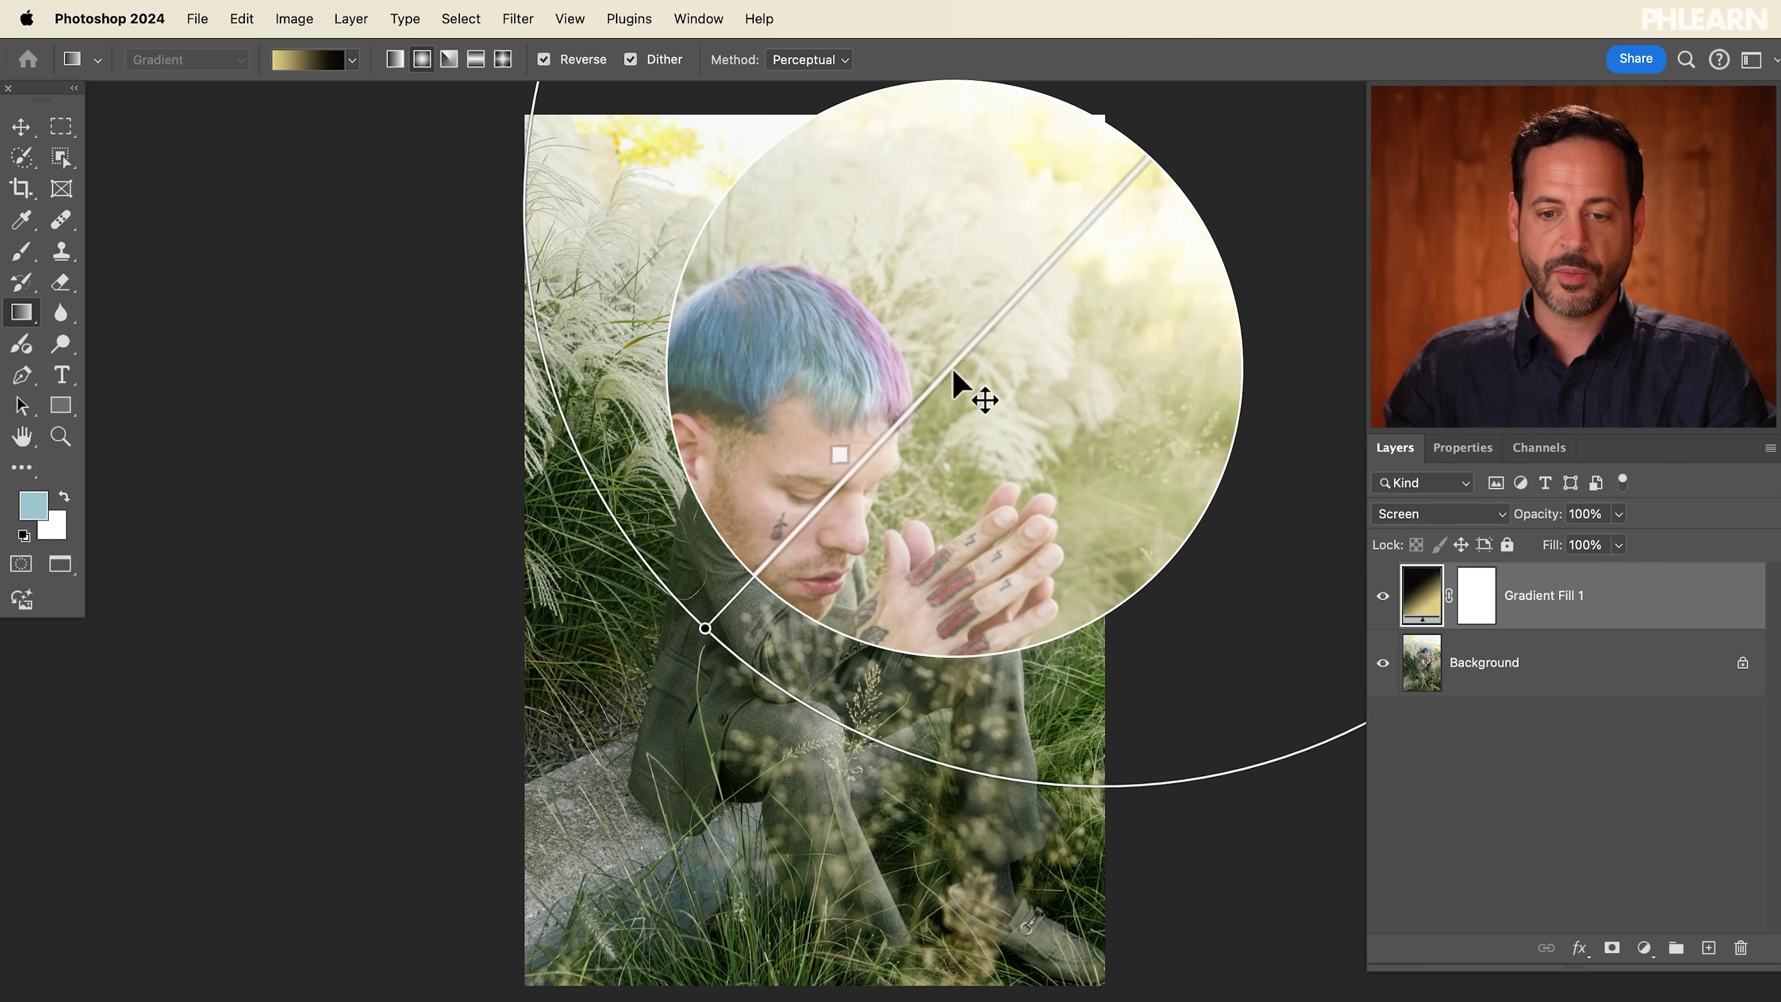
{"action": "left_click", "coordinate": [899, 423]}
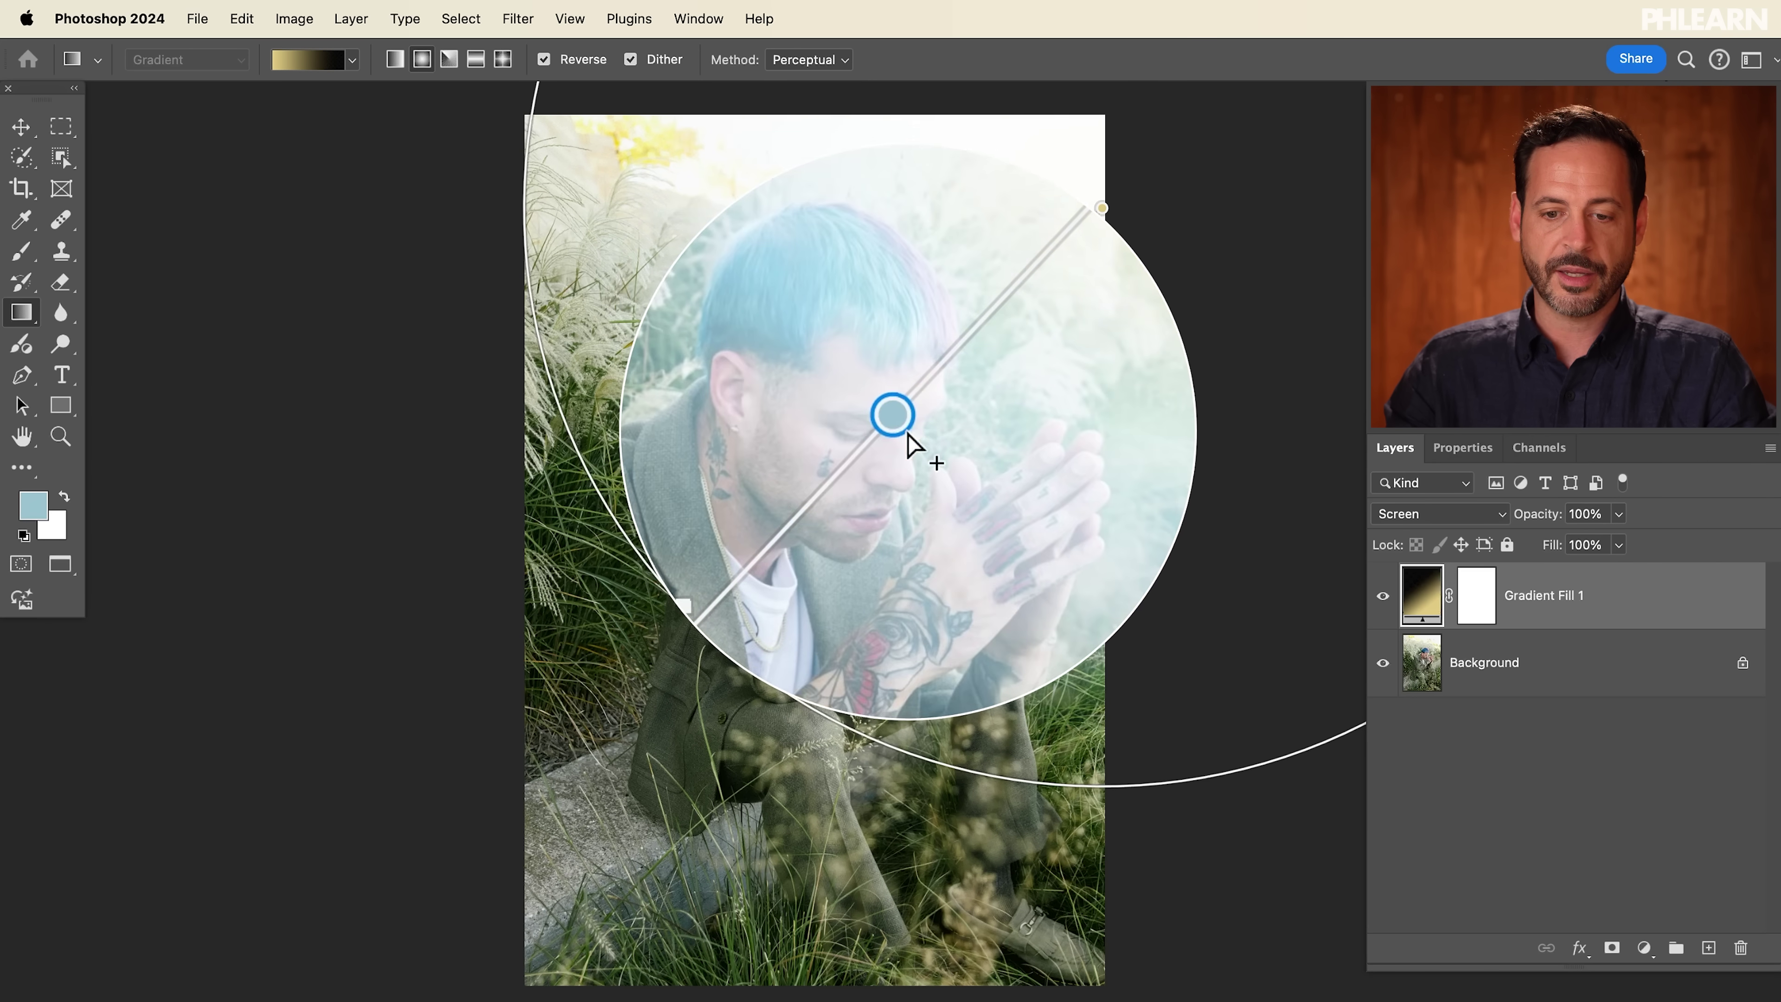
{"action": "mouse_move", "coordinate": [900, 423]}
{"action": "left_mouse_down"}
{"action": "mouse_move", "coordinate": [803, 537]}
{"action": "mouse_move", "coordinate": [859, 469]}
{"action": "left_mouse_up"}
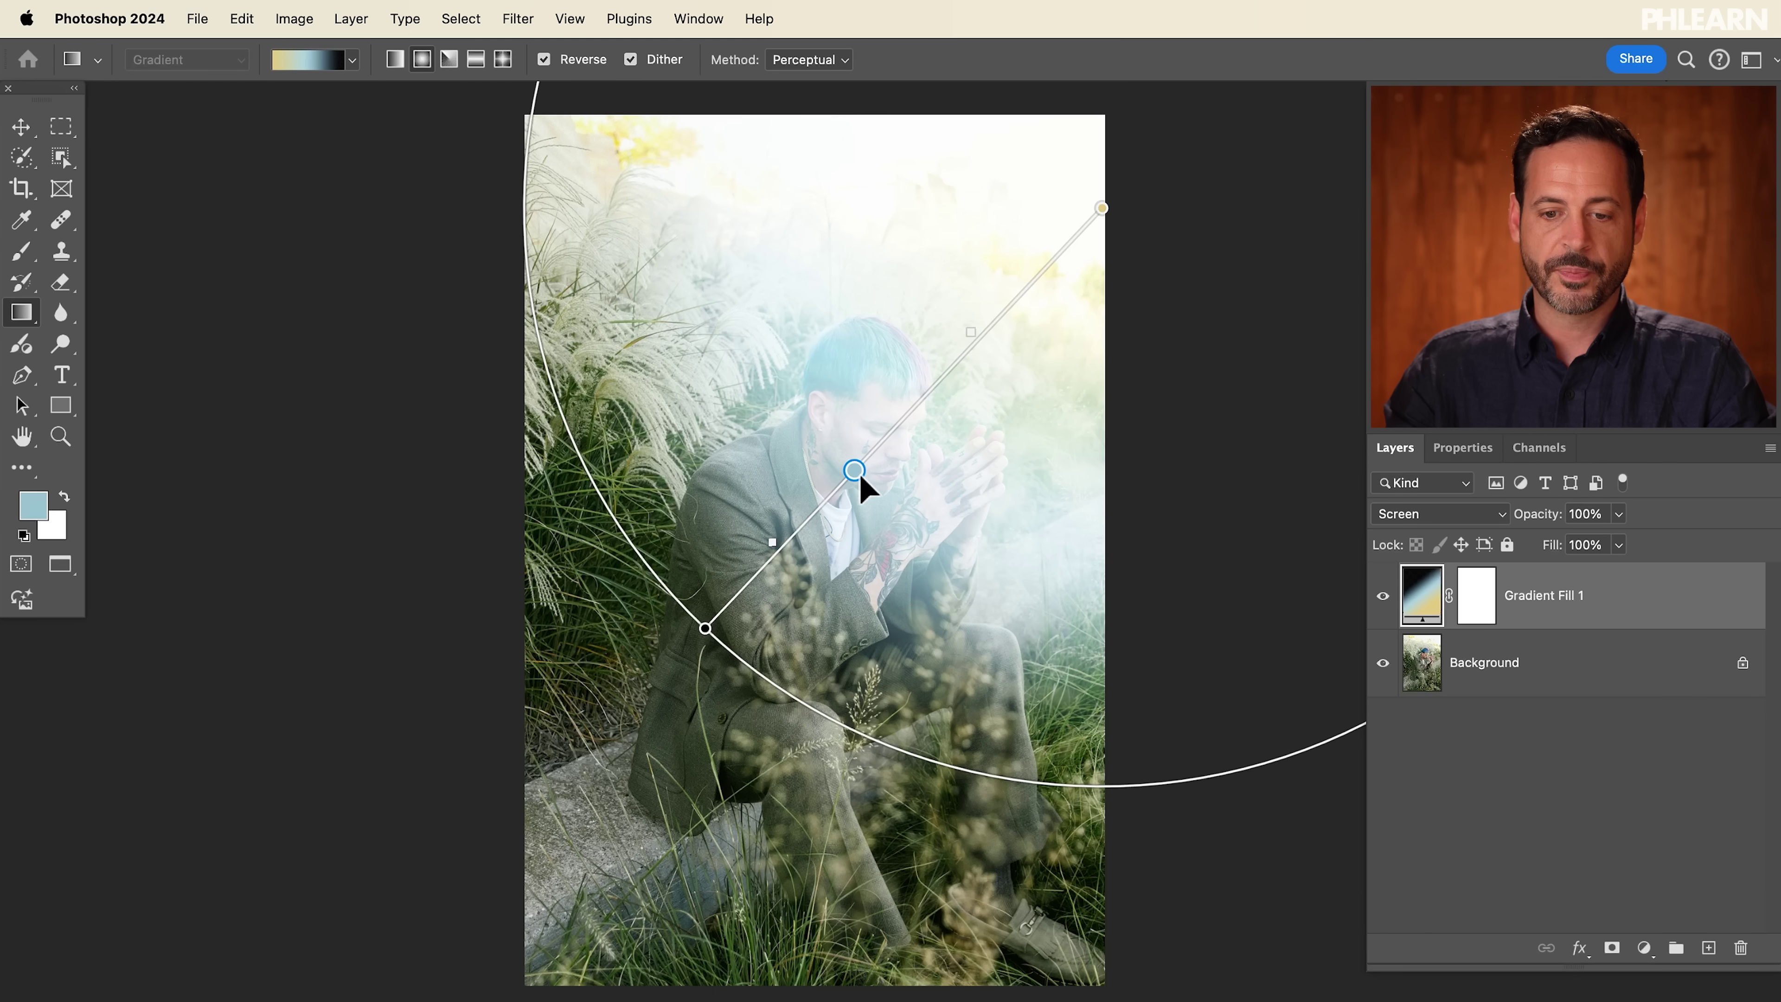
{"action": "double_click", "coordinate": [853, 470]}
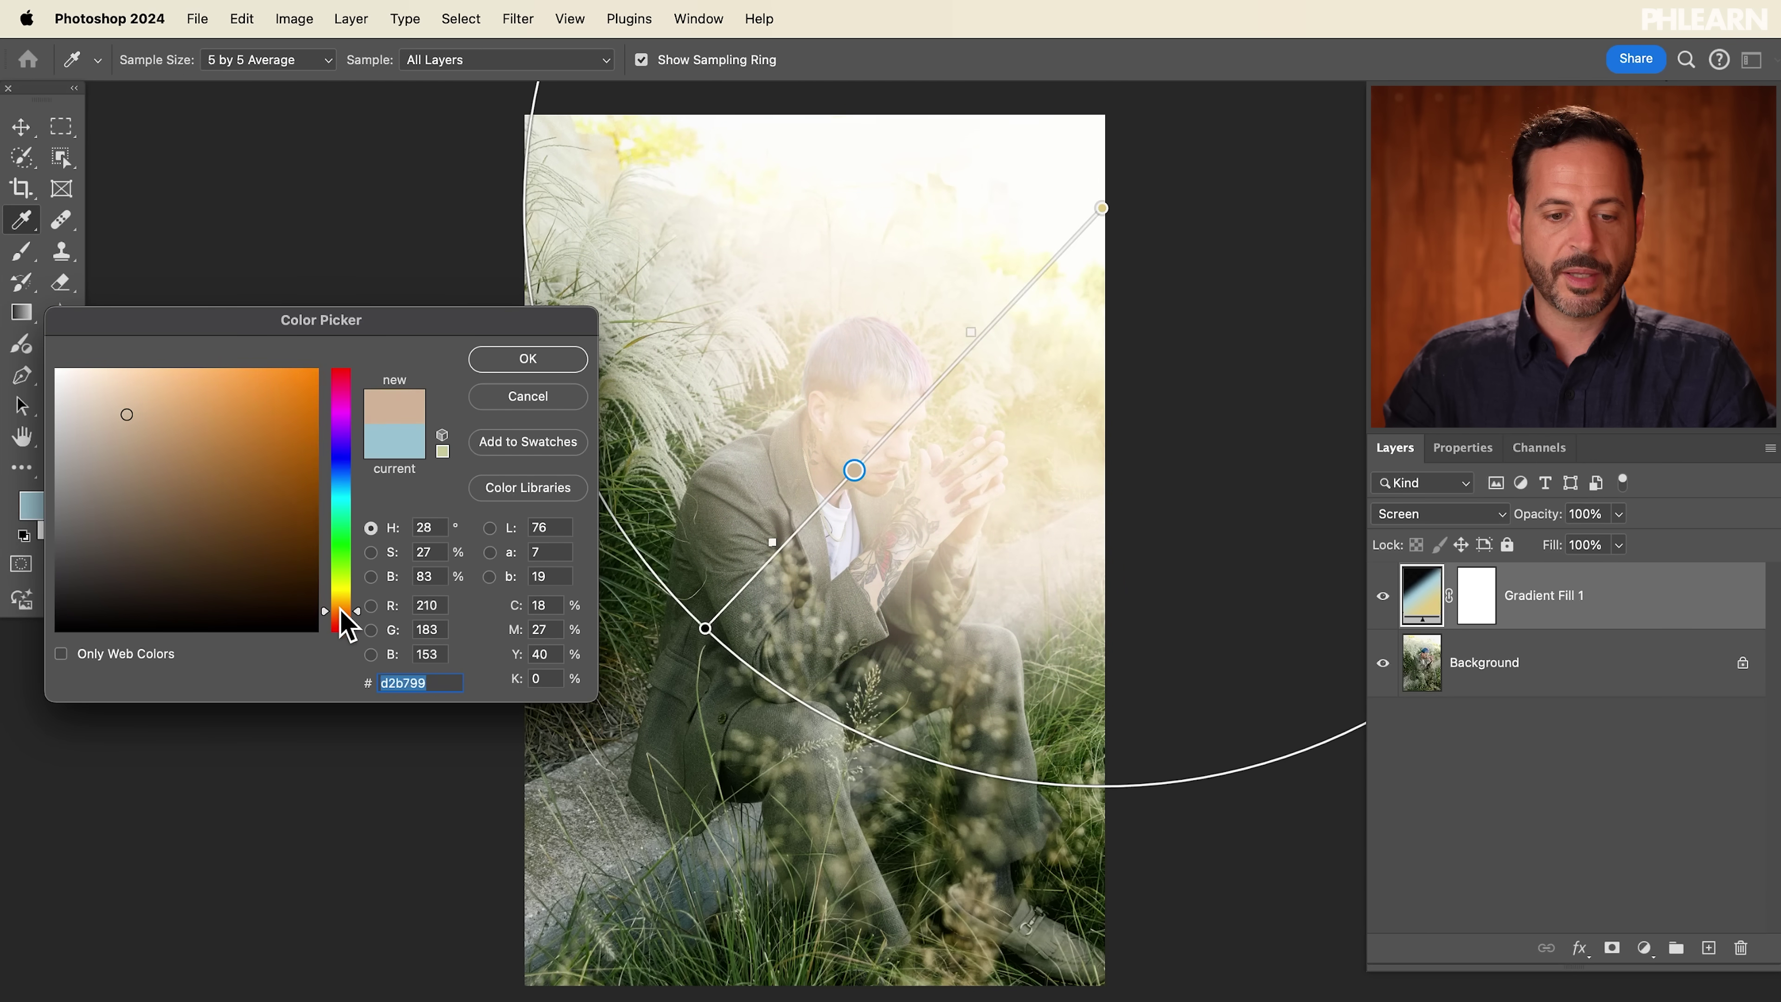
{"action": "mouse_move", "coordinate": [176, 435]}
{"action": "left_mouse_down"}
{"action": "mouse_move", "coordinate": [226, 429]}
{"action": "mouse_move", "coordinate": [238, 451]}
{"action": "left_mouse_up"}
{"action": "left_click", "coordinate": [541, 358]}
Step: Shift the glow's center inward from the photo's right edge and darken its center color to a saturated gold
{"action": "left_click_drag", "start_coordinate": [1093, 219], "coordinate": [1004, 267]}
{"action": "double_click", "coordinate": [1009, 244]}
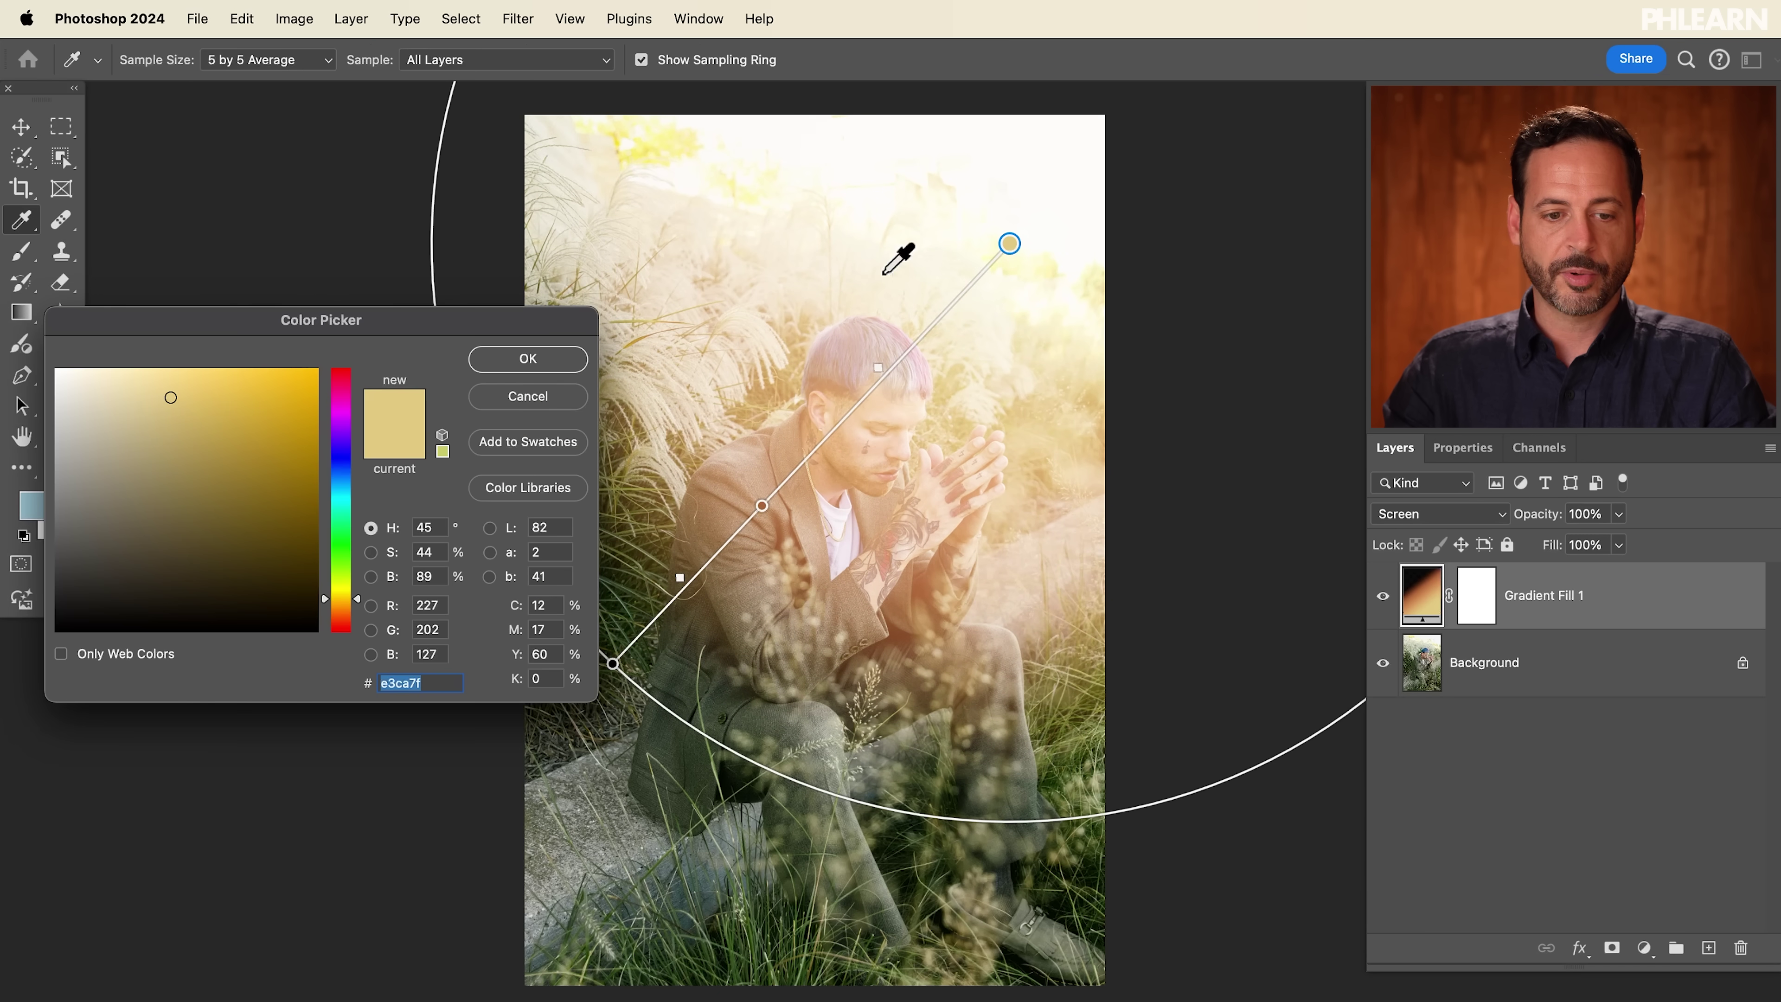
{"action": "mouse_move", "coordinate": [170, 397]}
{"action": "left_mouse_down"}
{"action": "mouse_move", "coordinate": [266, 430]}
{"action": "mouse_move", "coordinate": [290, 486]}
{"action": "left_mouse_up"}
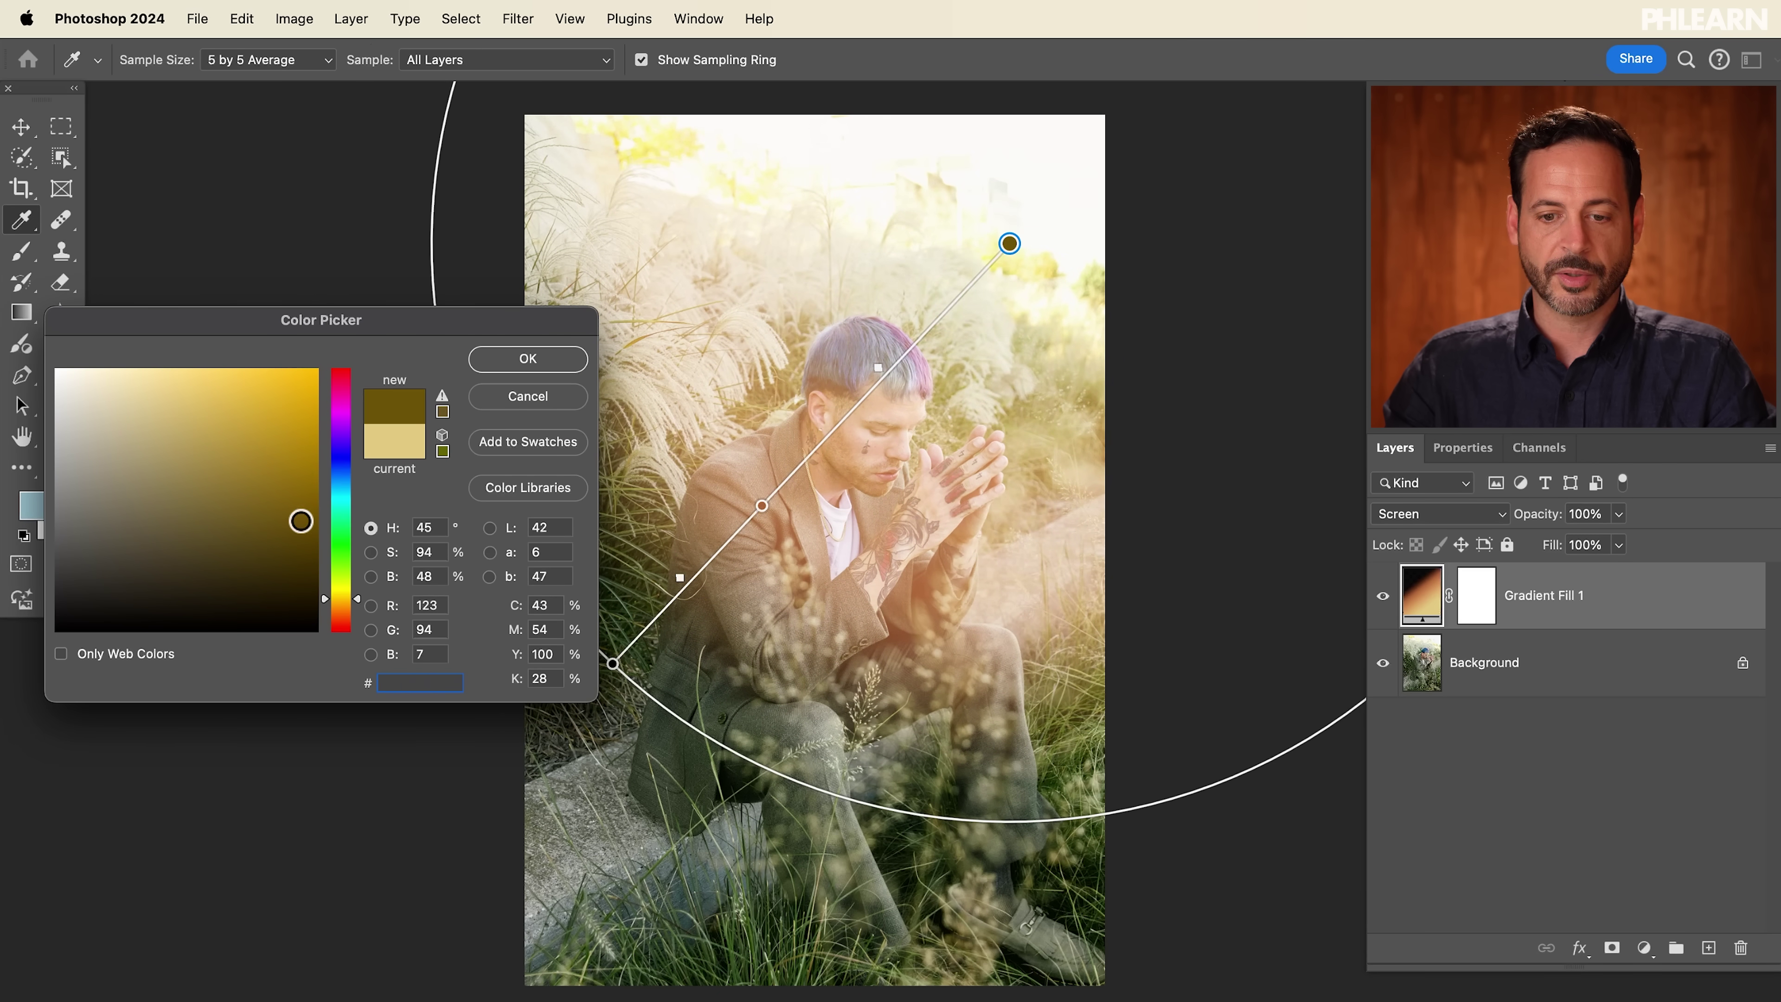
{"action": "left_click", "coordinate": [539, 360]}
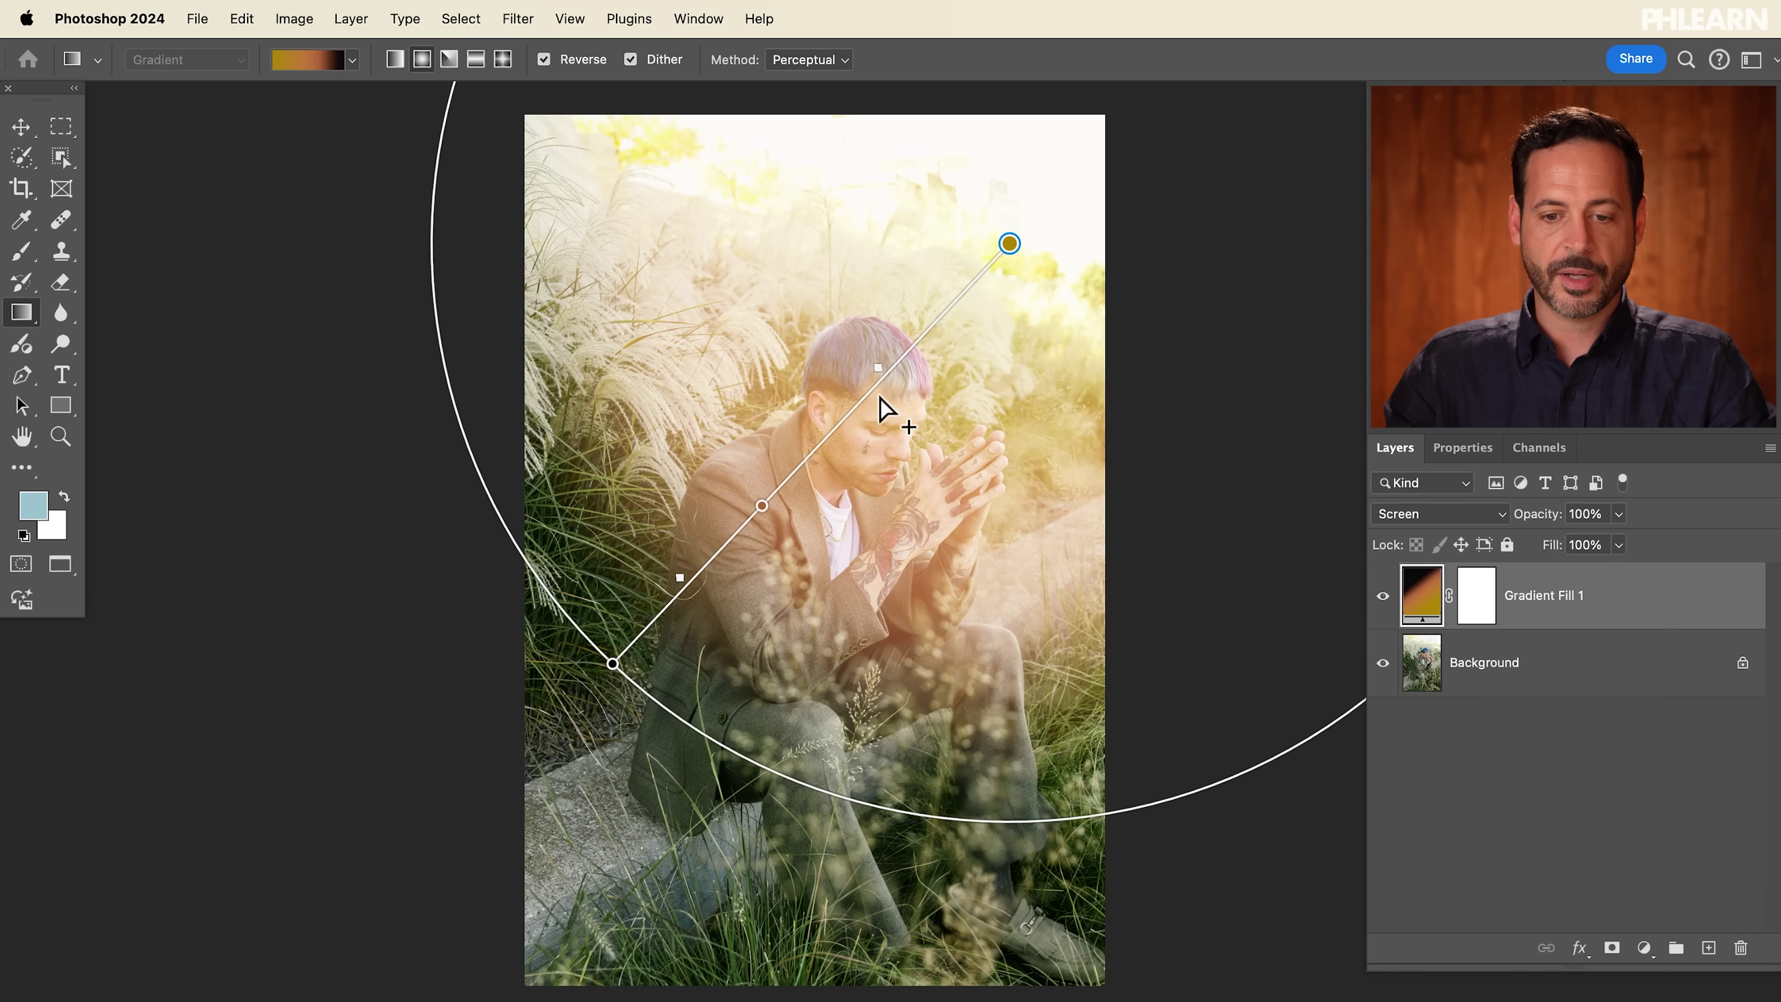
Step: Add a color stop between the gold center and the orange stop and make it deep red
{"action": "left_click", "coordinate": [879, 396]}
{"action": "double_click", "coordinate": [872, 389]}
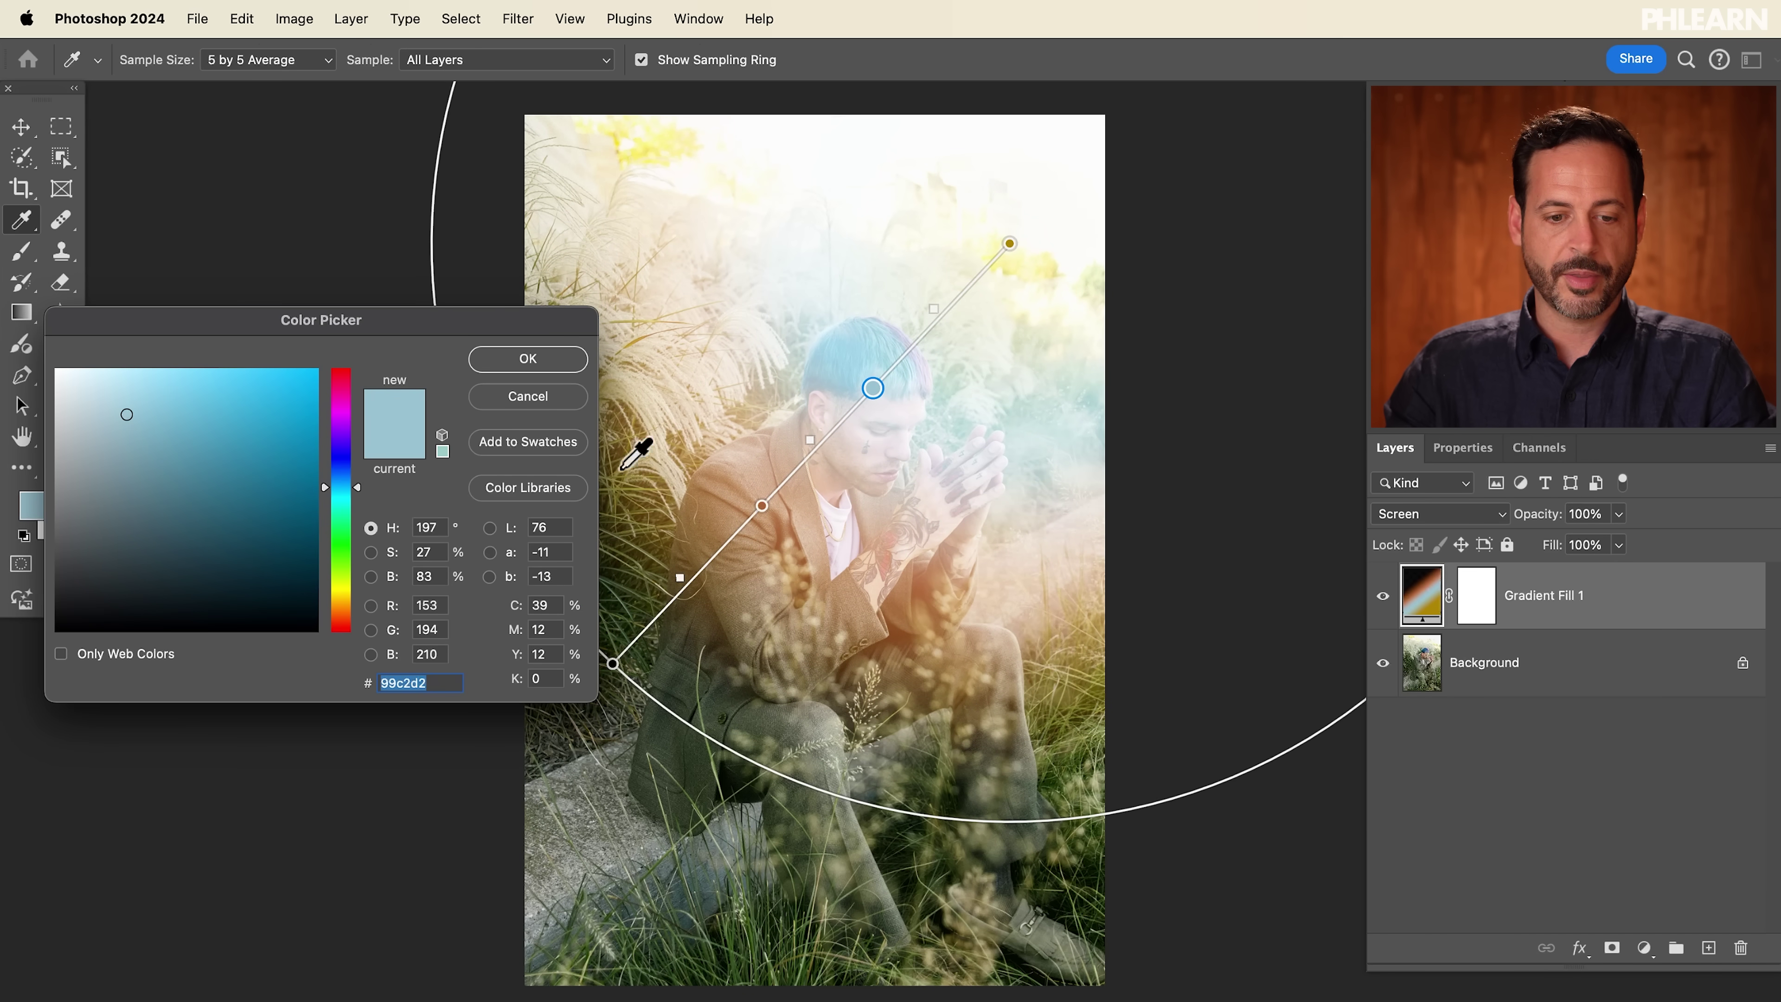
{"action": "left_click", "coordinate": [347, 624]}
{"action": "mouse_move", "coordinate": [301, 491]}
{"action": "left_mouse_down"}
{"action": "mouse_move", "coordinate": [238, 509]}
{"action": "mouse_move", "coordinate": [331, 466]}
{"action": "left_mouse_up"}
{"action": "left_click", "coordinate": [554, 359]}
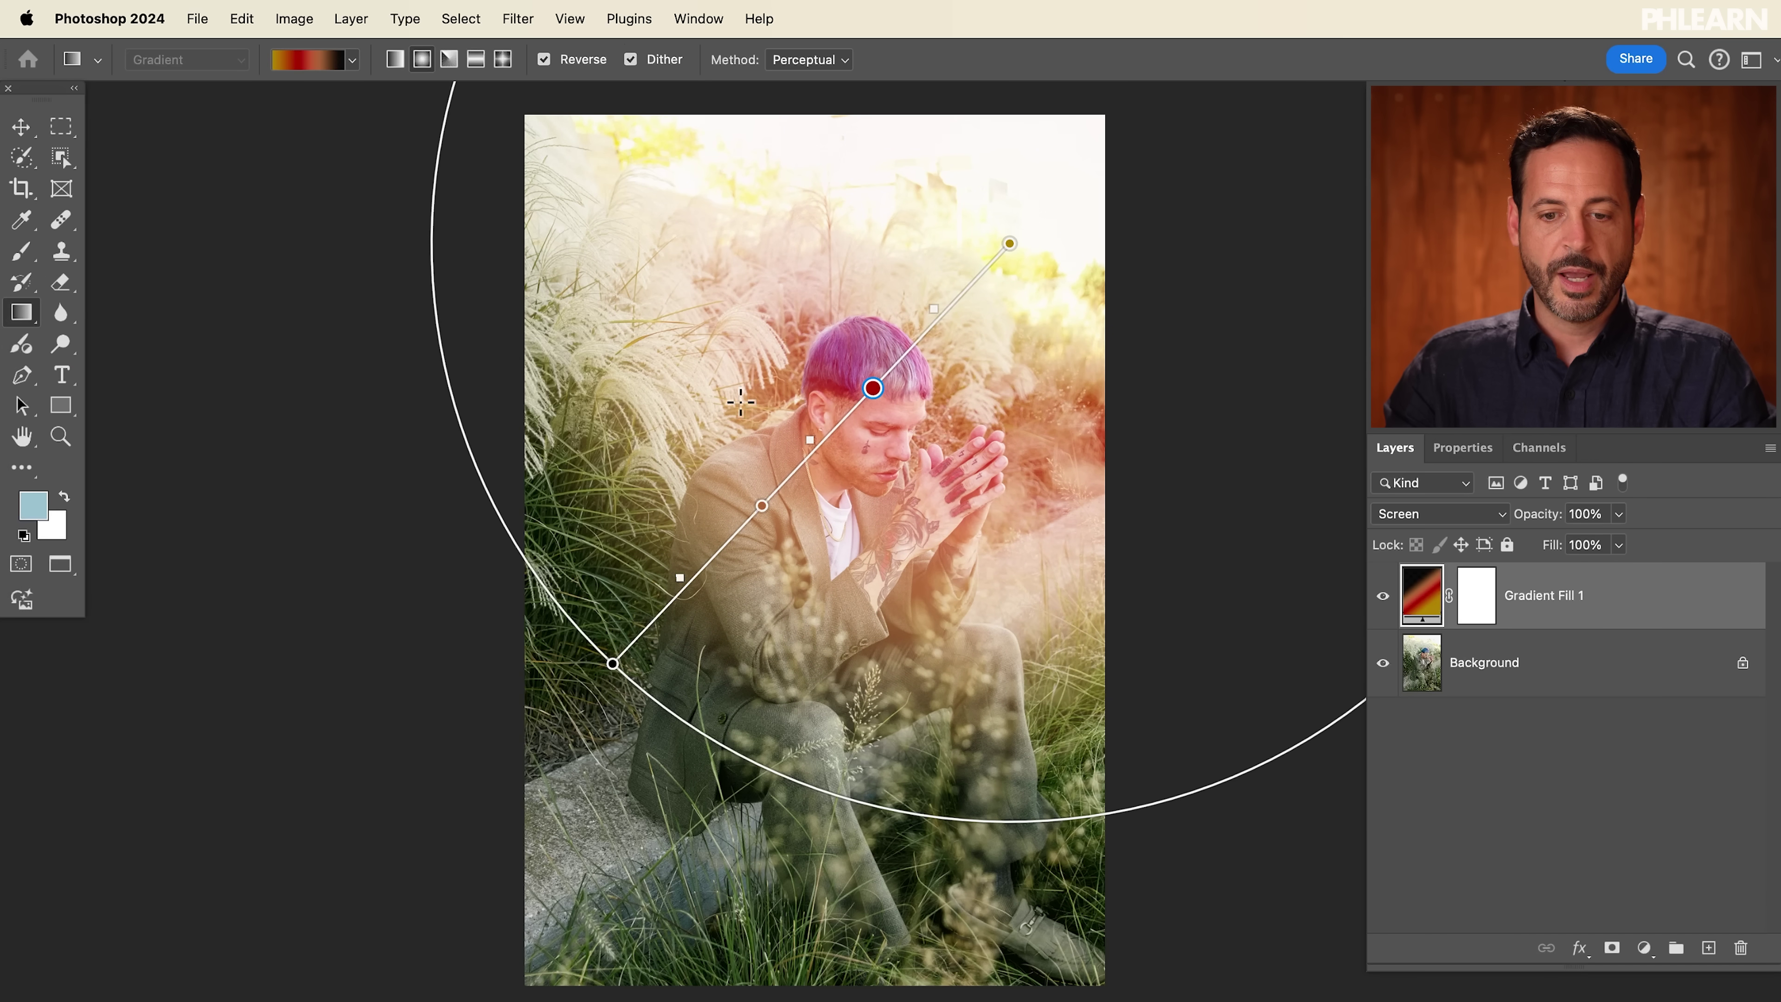
Step: Slide the red color stop outward past the orange one and recolor it to the orange-brown bb653b
{"action": "left_click_drag", "start_coordinate": [873, 388], "coordinate": [825, 453]}
{"action": "double_click", "coordinate": [723, 544]}
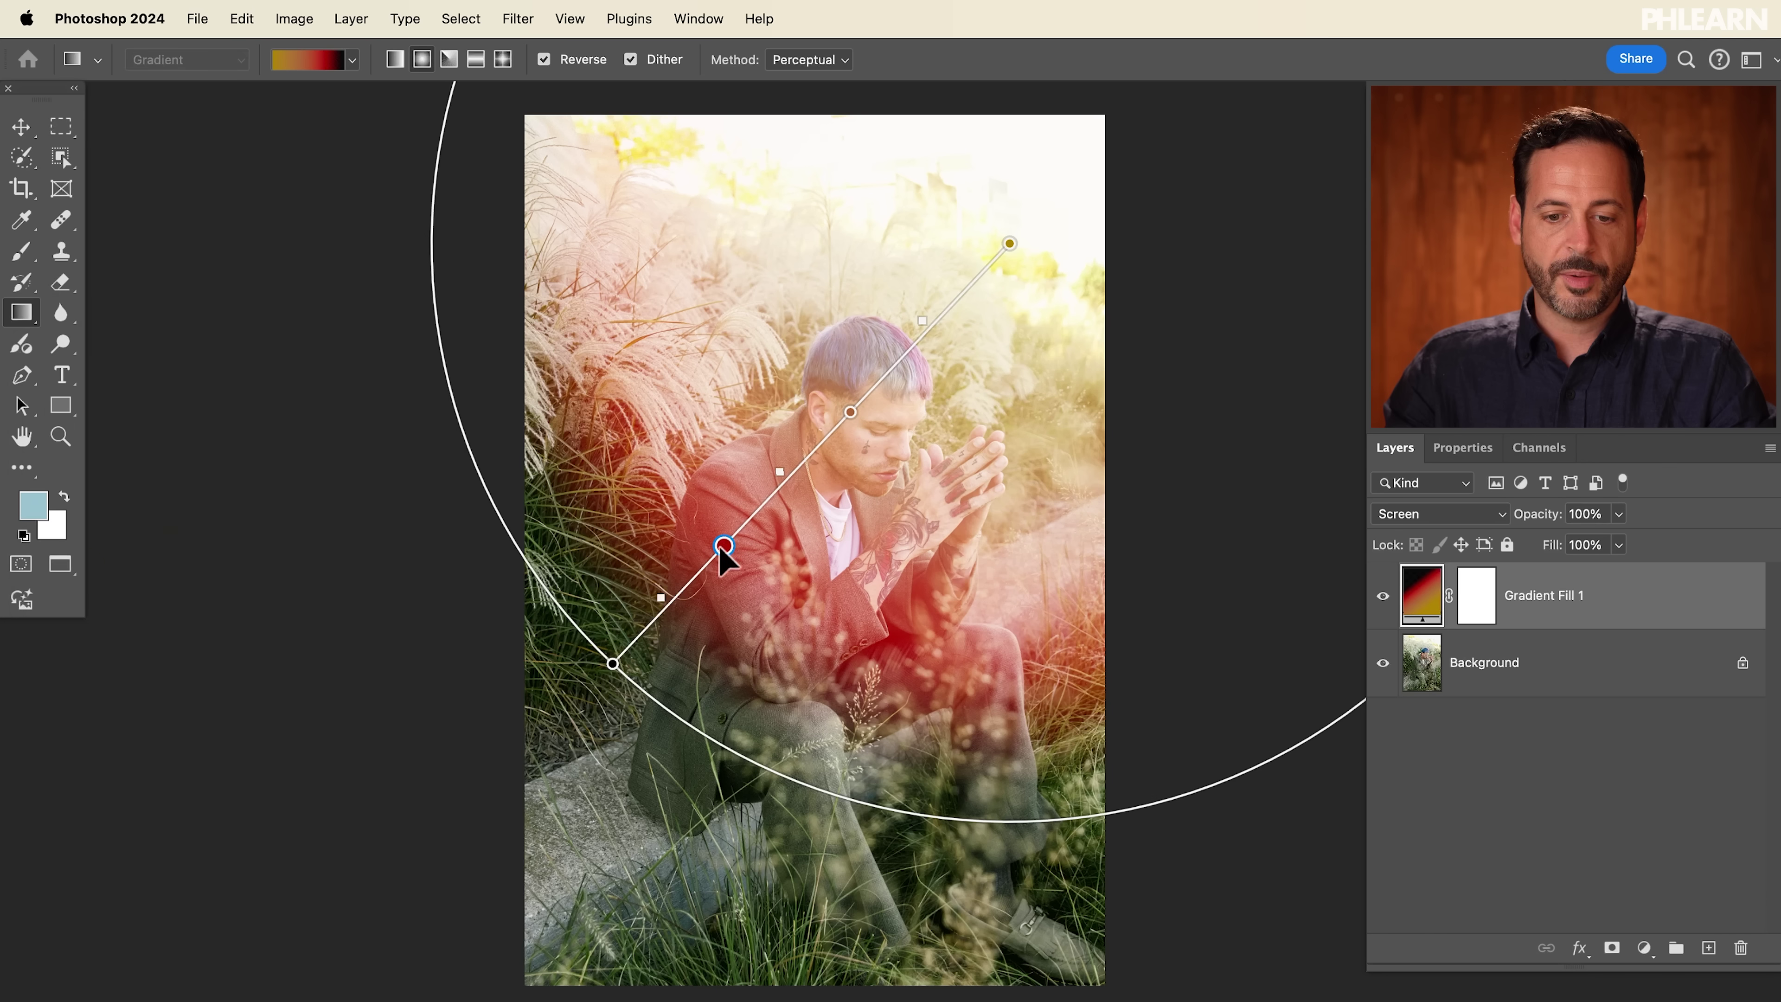
{"action": "left_click_drag", "start_coordinate": [294, 469], "coordinate": [225, 452]}
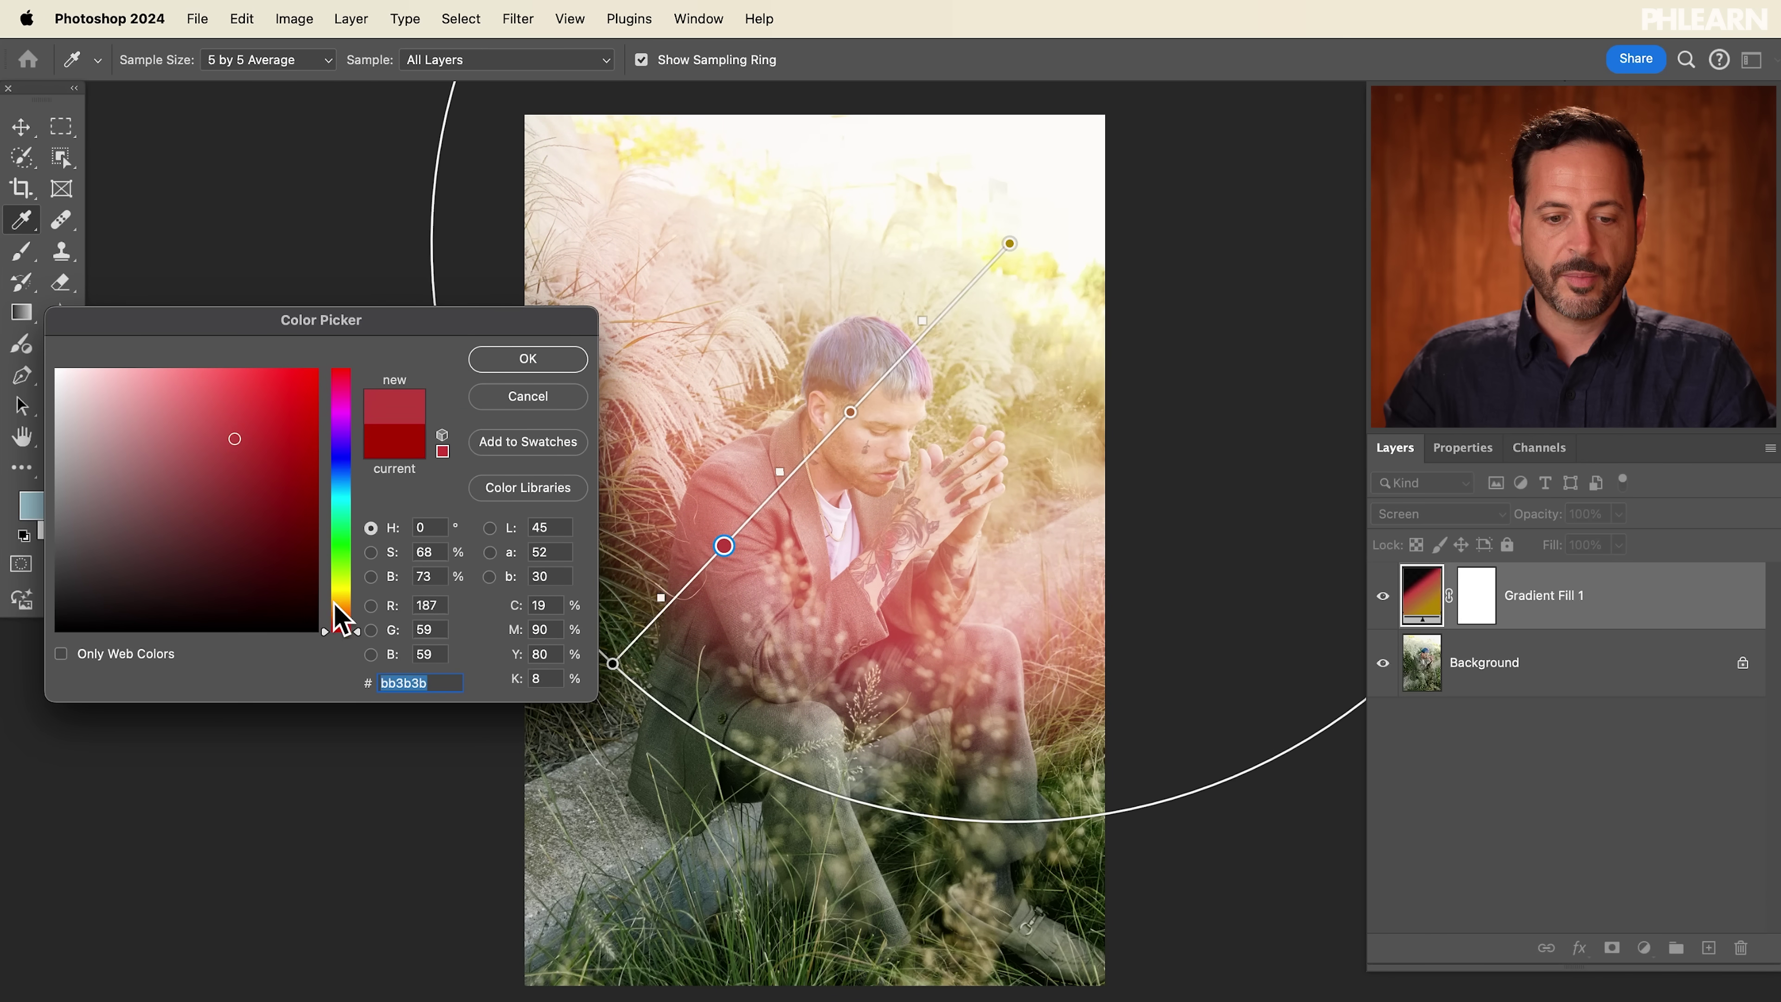
{"action": "left_click_drag", "start_coordinate": [341, 630], "coordinate": [345, 615]}
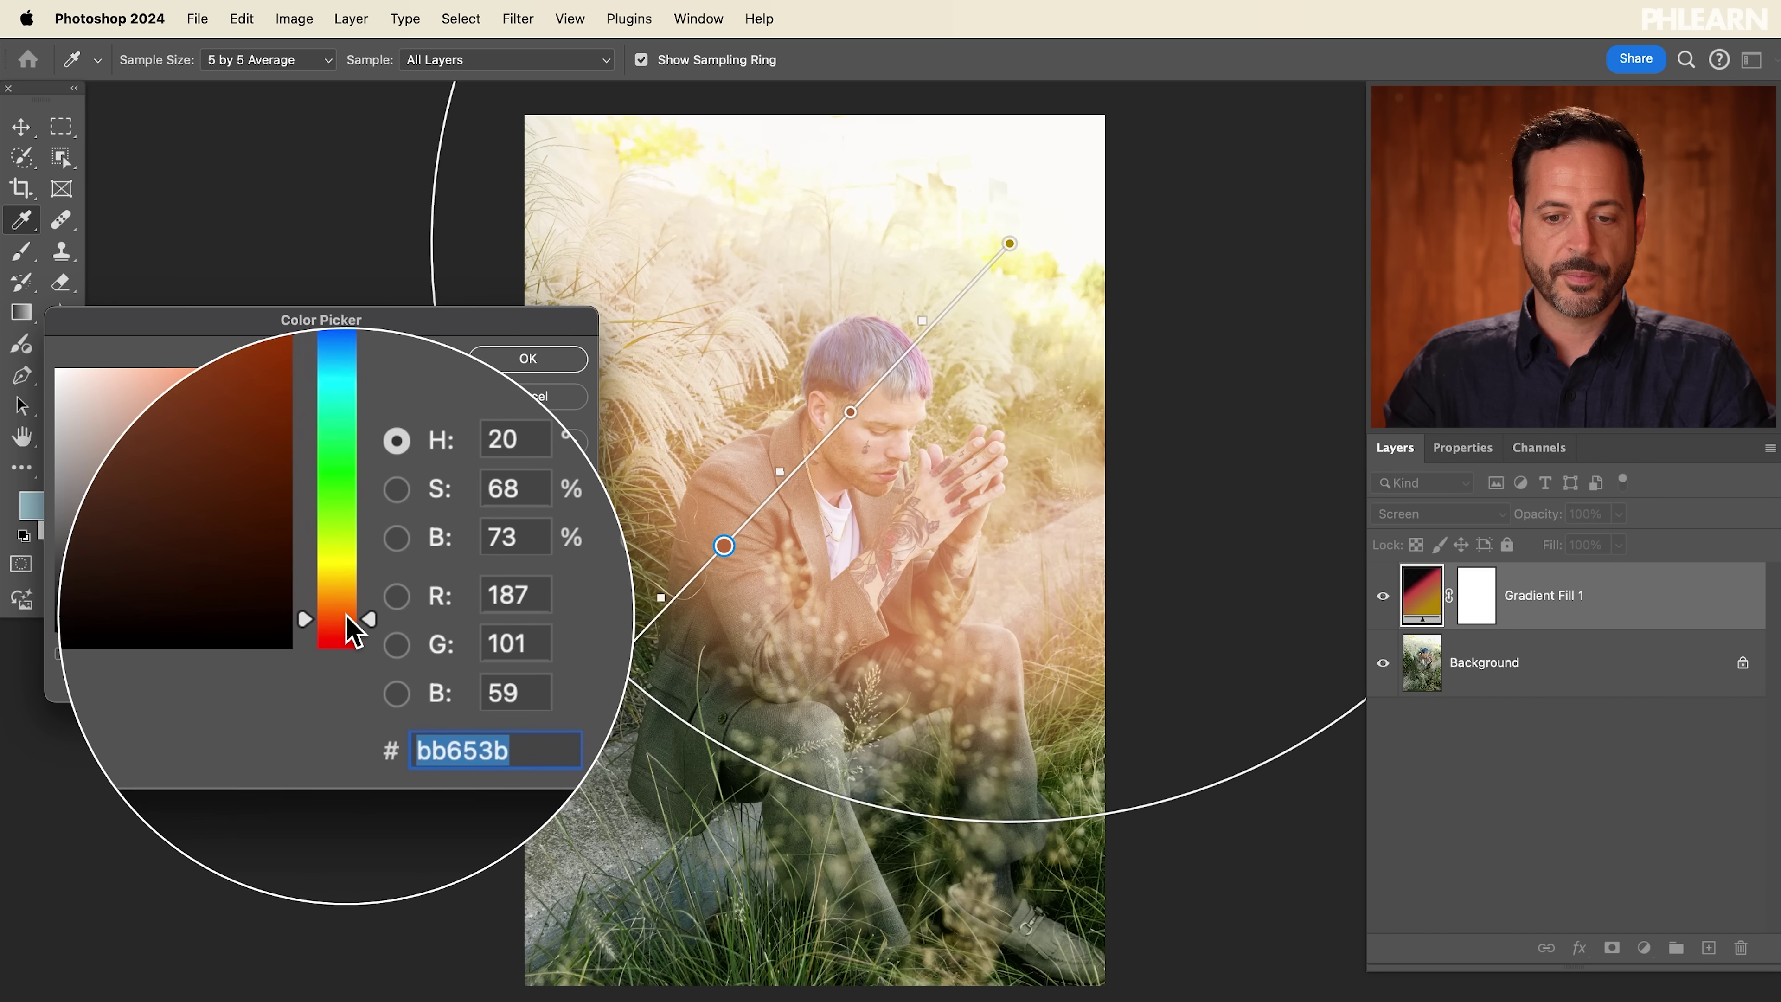
{"action": "left_click", "coordinate": [529, 359]}
Step: Adjust the orange stops, move the glow's center toward the photo's upper-right corner and enlarge the gradient's radius
{"action": "mouse_move", "coordinate": [725, 548]}
{"action": "left_mouse_down"}
{"action": "mouse_move", "coordinate": [824, 409]}
{"action": "mouse_move", "coordinate": [736, 533]}
{"action": "left_mouse_up"}
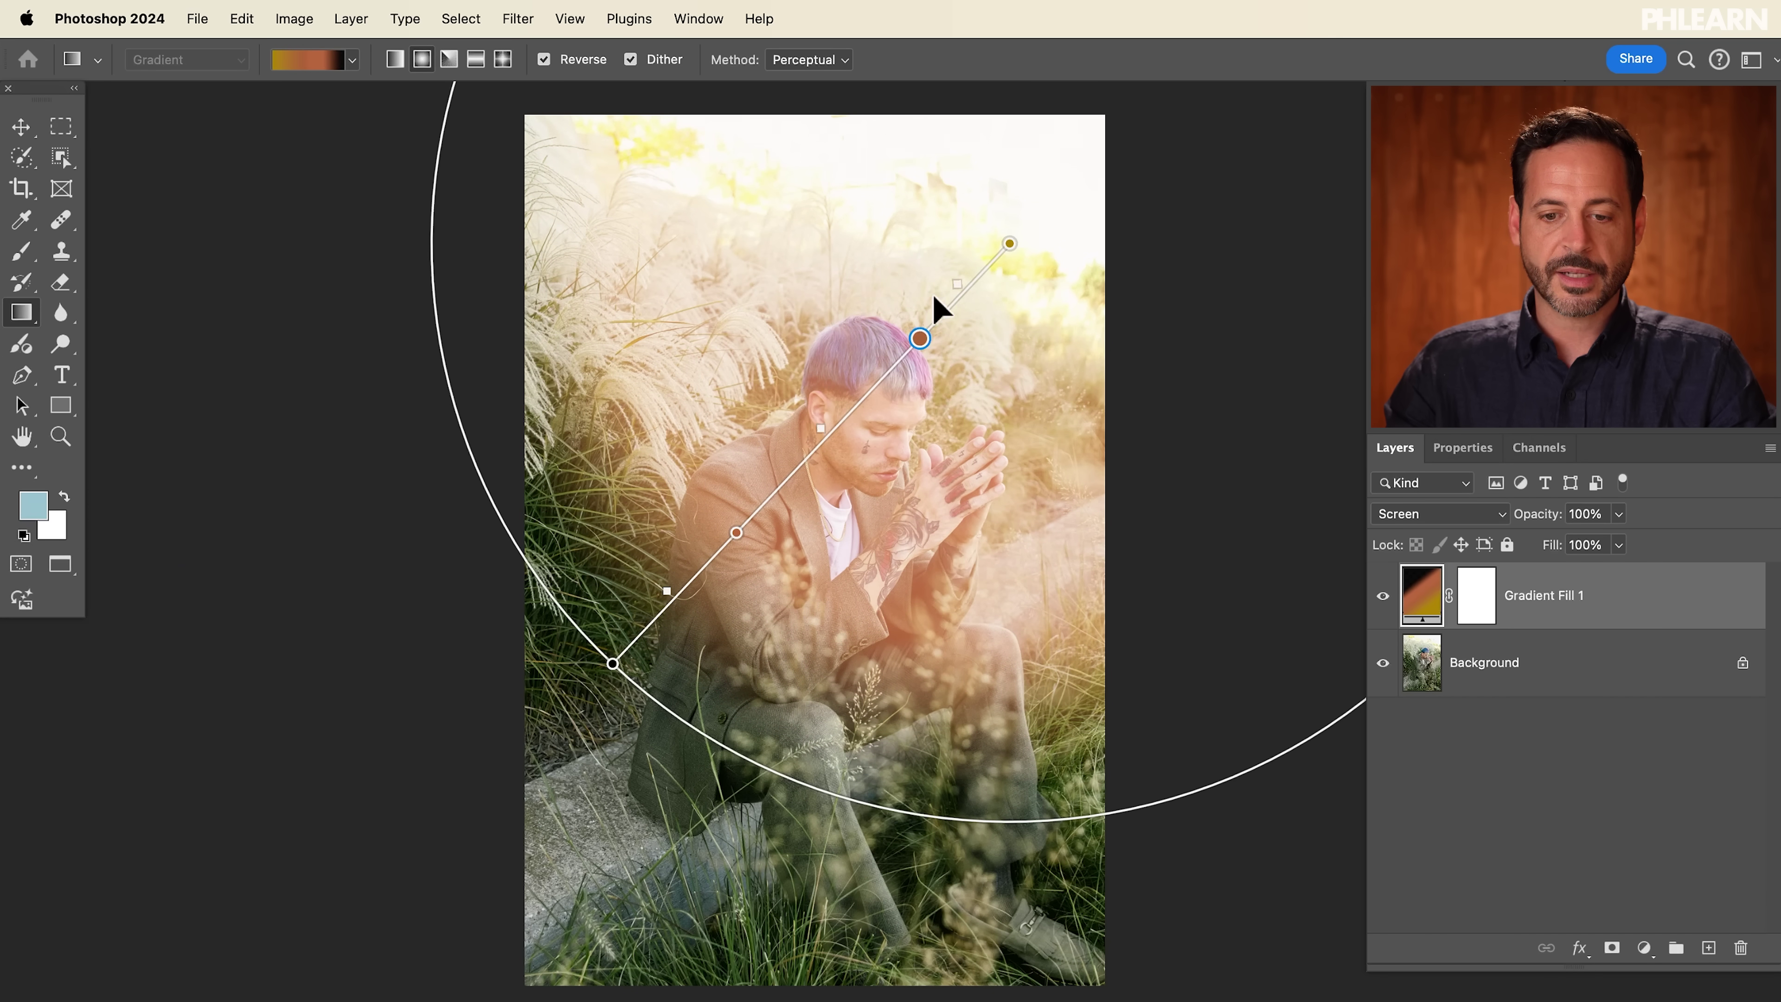
{"action": "mouse_move", "coordinate": [1021, 245]}
{"action": "left_mouse_down"}
{"action": "mouse_move", "coordinate": [1093, 179]}
{"action": "mouse_move", "coordinate": [1028, 223]}
{"action": "left_mouse_up"}
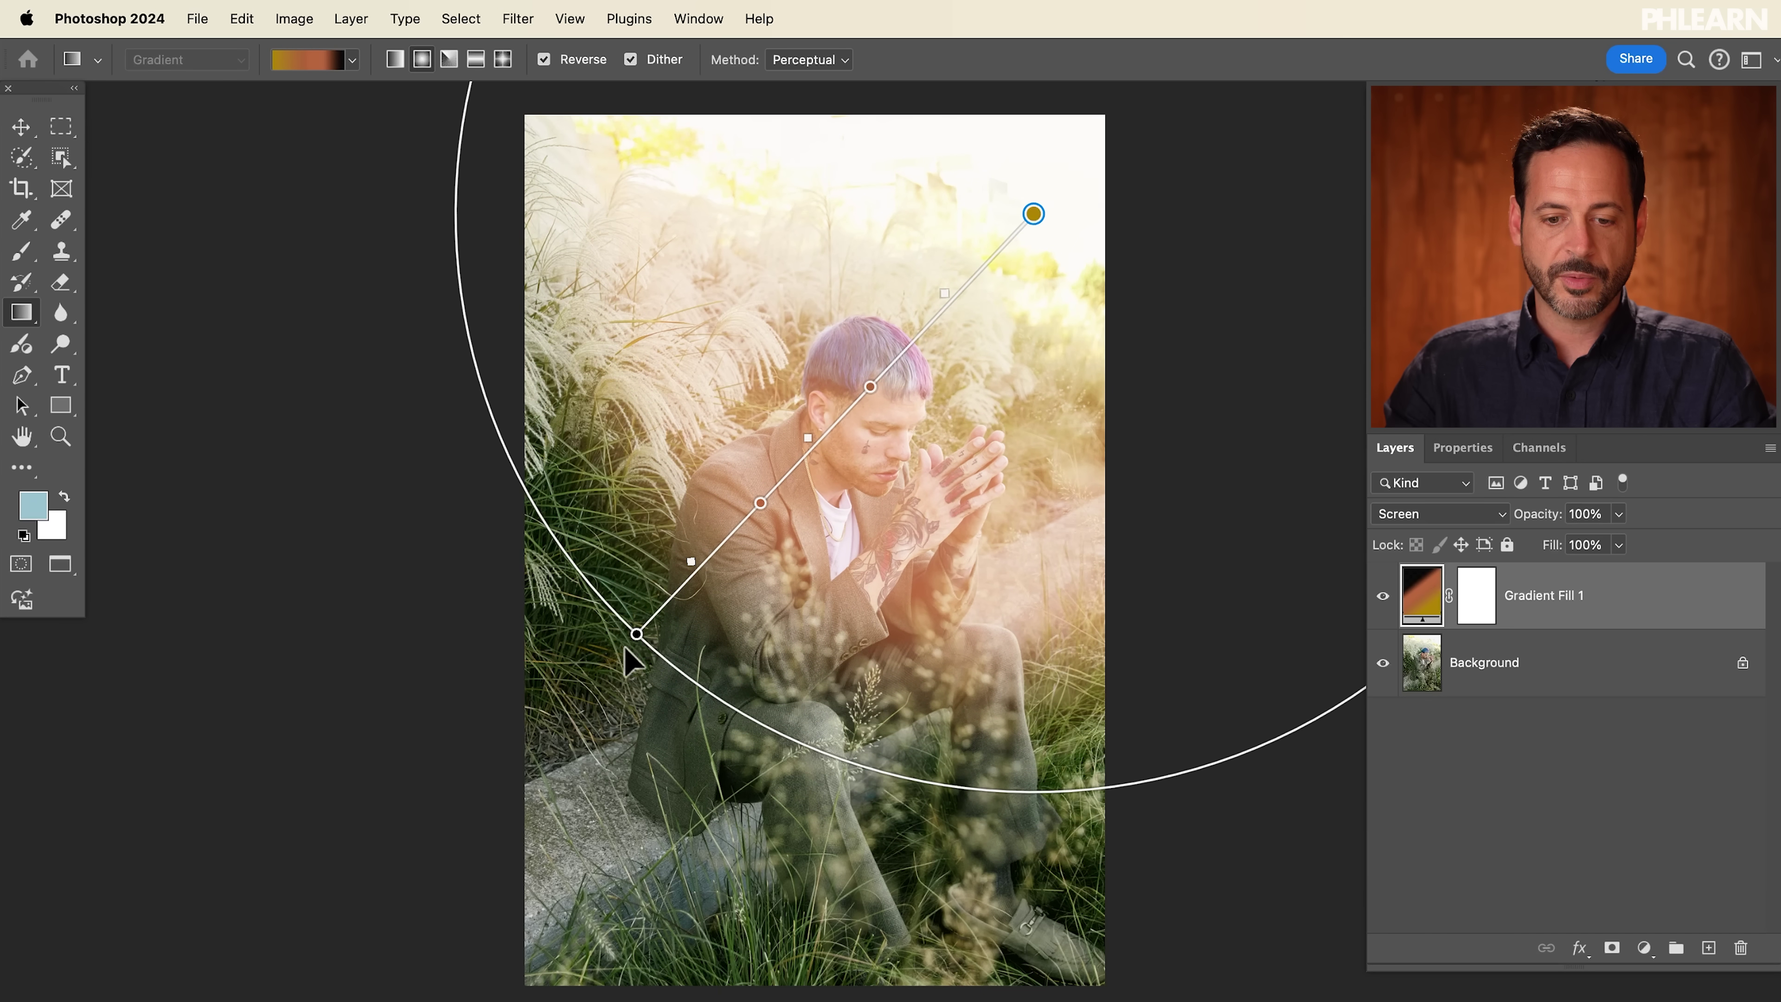
{"action": "left_click_drag", "start_coordinate": [636, 635], "coordinate": [545, 756]}
{"action": "left_click_drag", "start_coordinate": [704, 608], "coordinate": [761, 555]}
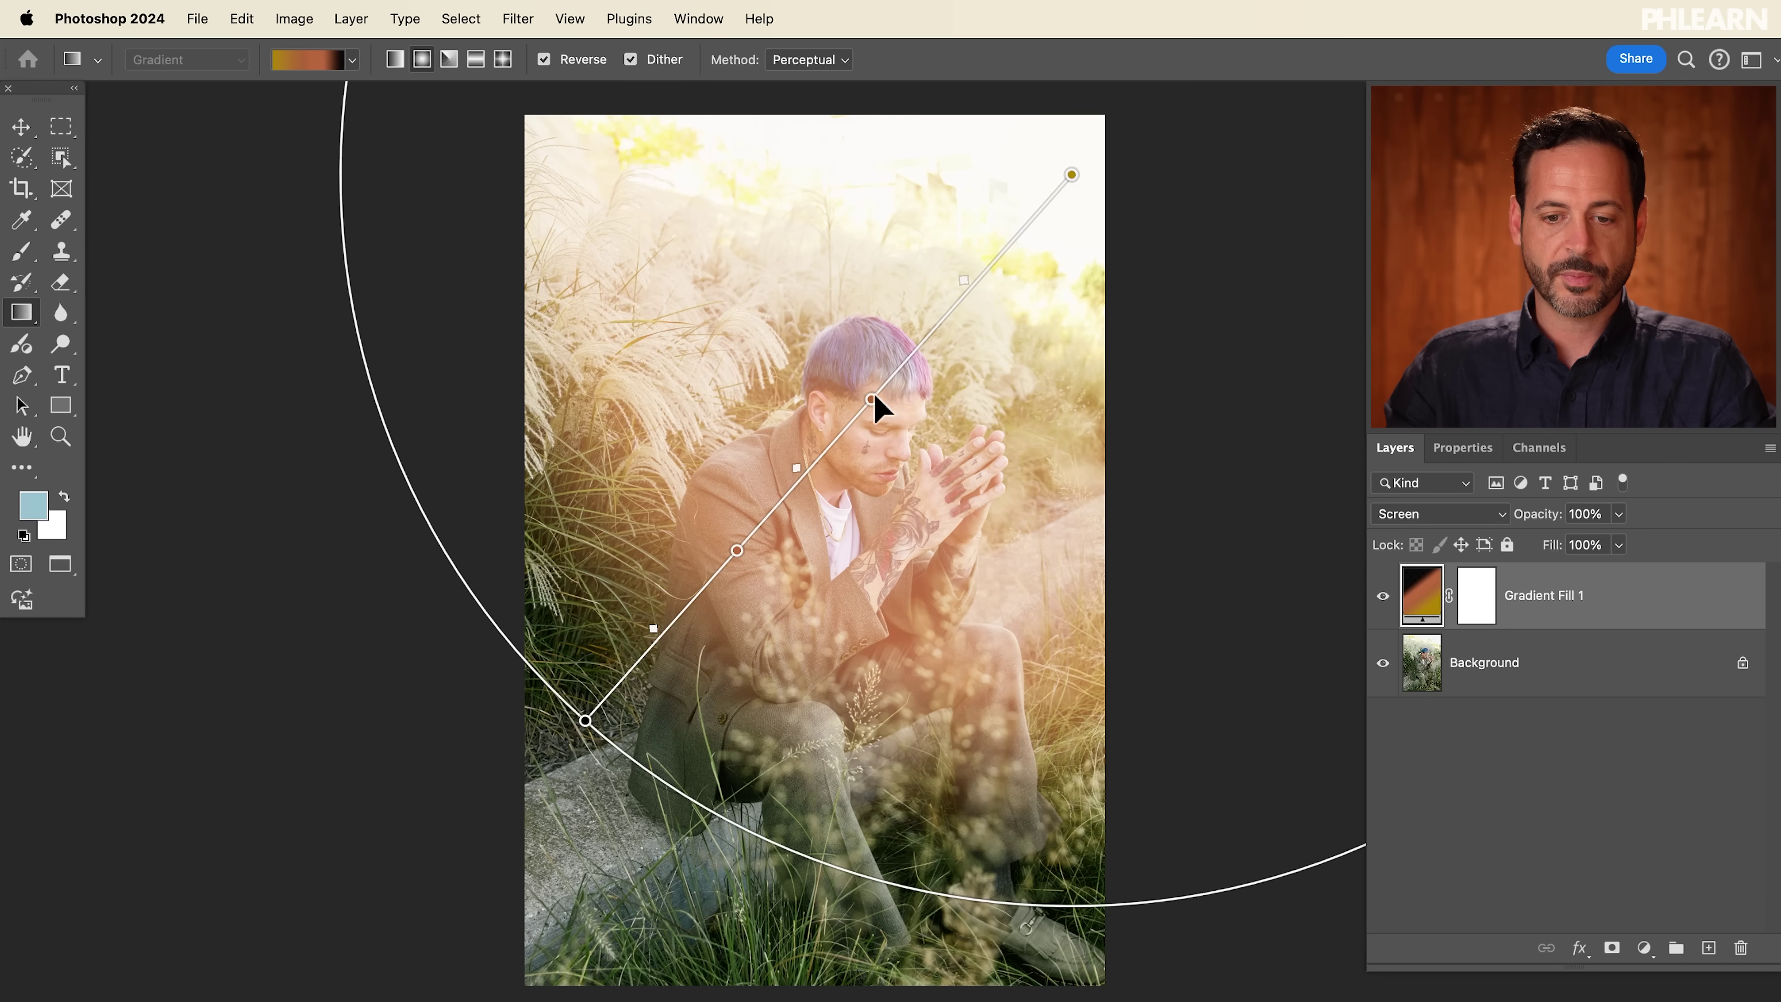
Step: Slide both orange stops toward the glow's center and add a light blue stop beside the gold center
{"action": "left_click_drag", "start_coordinate": [885, 397], "coordinate": [959, 315]}
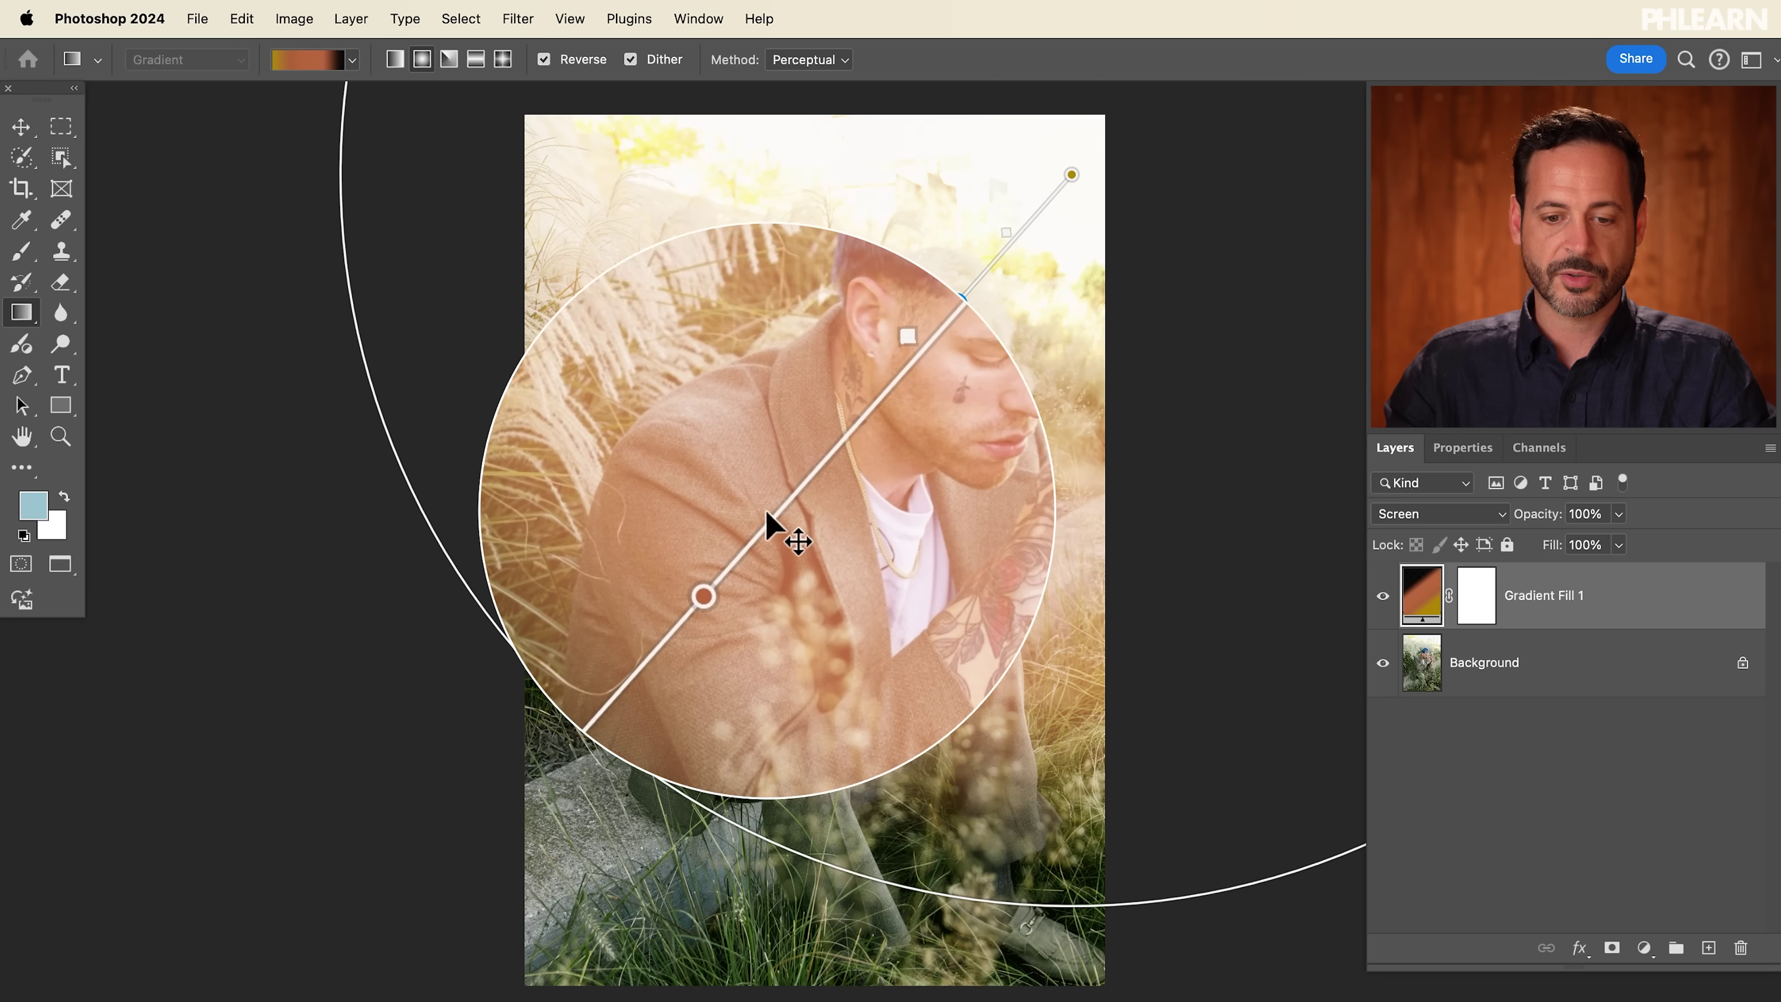
{"action": "left_click_drag", "start_coordinate": [737, 554], "coordinate": [899, 381]}
{"action": "left_click_drag", "start_coordinate": [1162, 90], "coordinate": [1053, 210]}
{"action": "scroll", "coordinate": [907, 485], "scroll_direction": "down", "scroll_amount": 3}
{"action": "scroll", "coordinate": [904, 484], "scroll_direction": "up", "scroll_amount": 2}
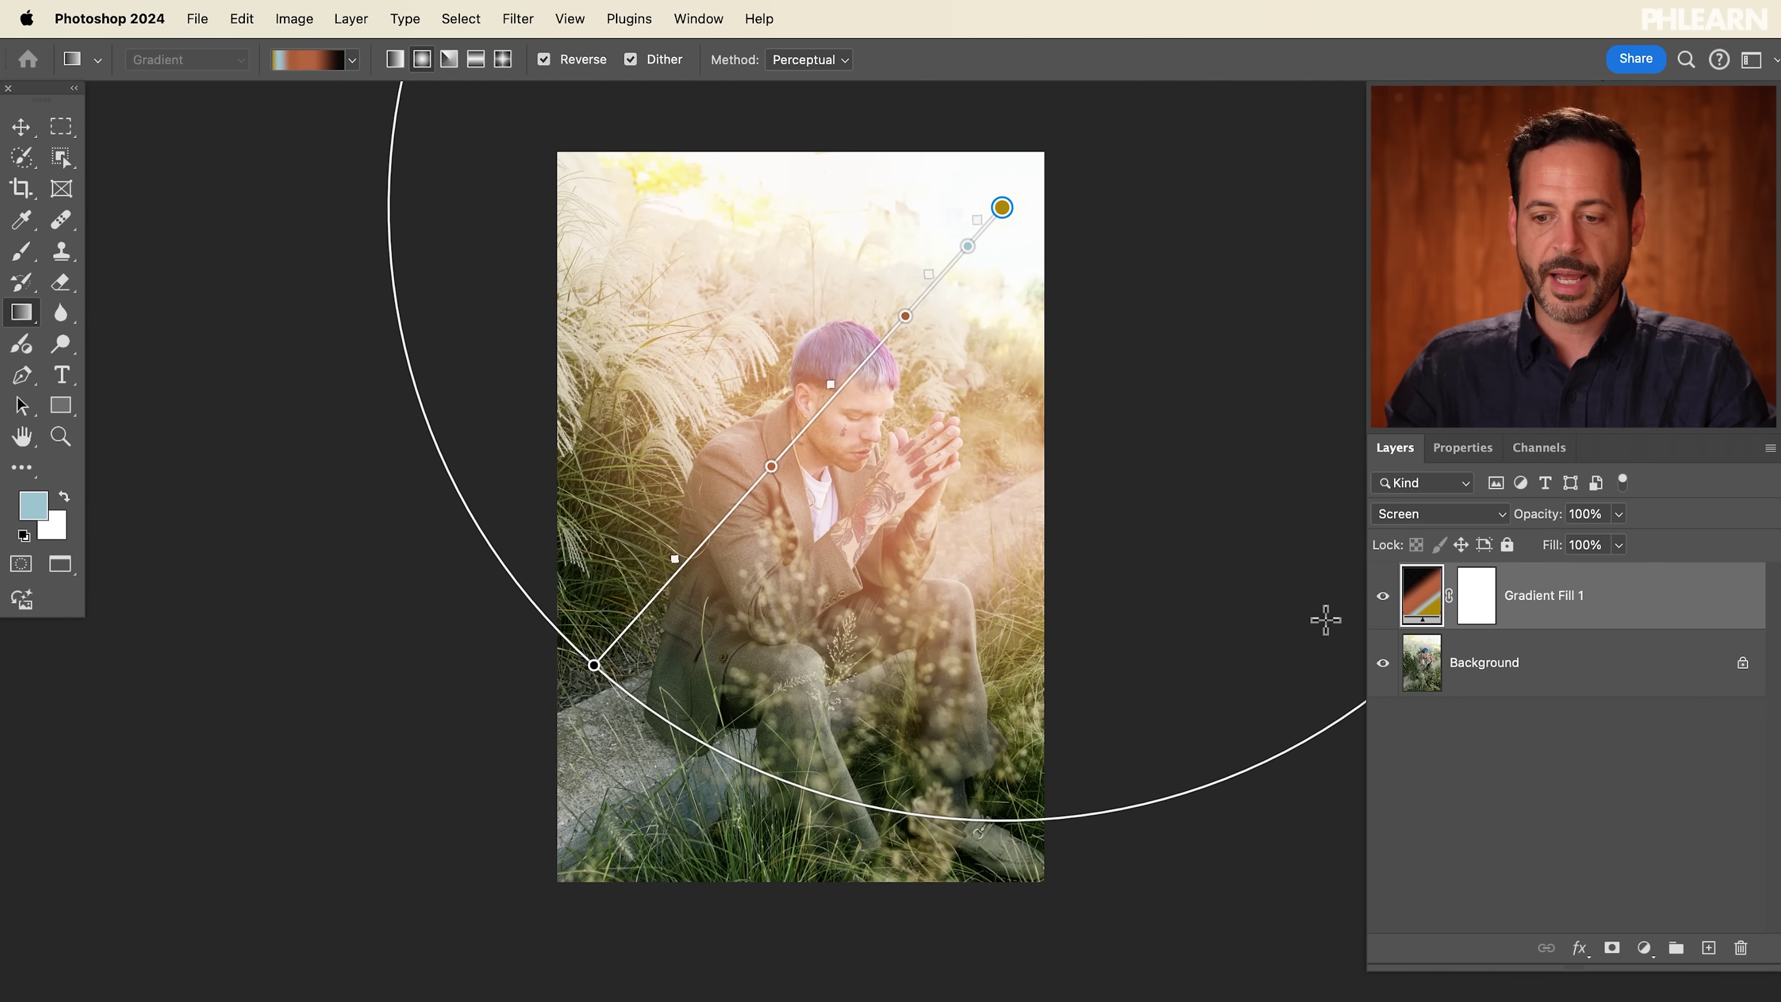
Step: Toggle the gradient fill layer's visibility repeatedly to compare the portrait with and without the warm glow
{"action": "left_click", "coordinate": [1510, 666]}
{"action": "left_click", "coordinate": [1382, 596]}
{"action": "left_click", "coordinate": [1381, 596]}
{"action": "left_click", "coordinate": [1381, 596]}
{"action": "left_click", "coordinate": [1381, 597]}
{"action": "left_click", "coordinate": [1381, 596]}
{"action": "left_click", "coordinate": [1381, 596]}
{"action": "left_click", "coordinate": [1381, 597]}
{"action": "left_click", "coordinate": [1382, 597]}
Step: Move the glow's center just past the photo's upper-right edge, shrink the gradient's radius and lower the layer's opacity to 82%
{"action": "left_click", "coordinate": [1423, 586]}
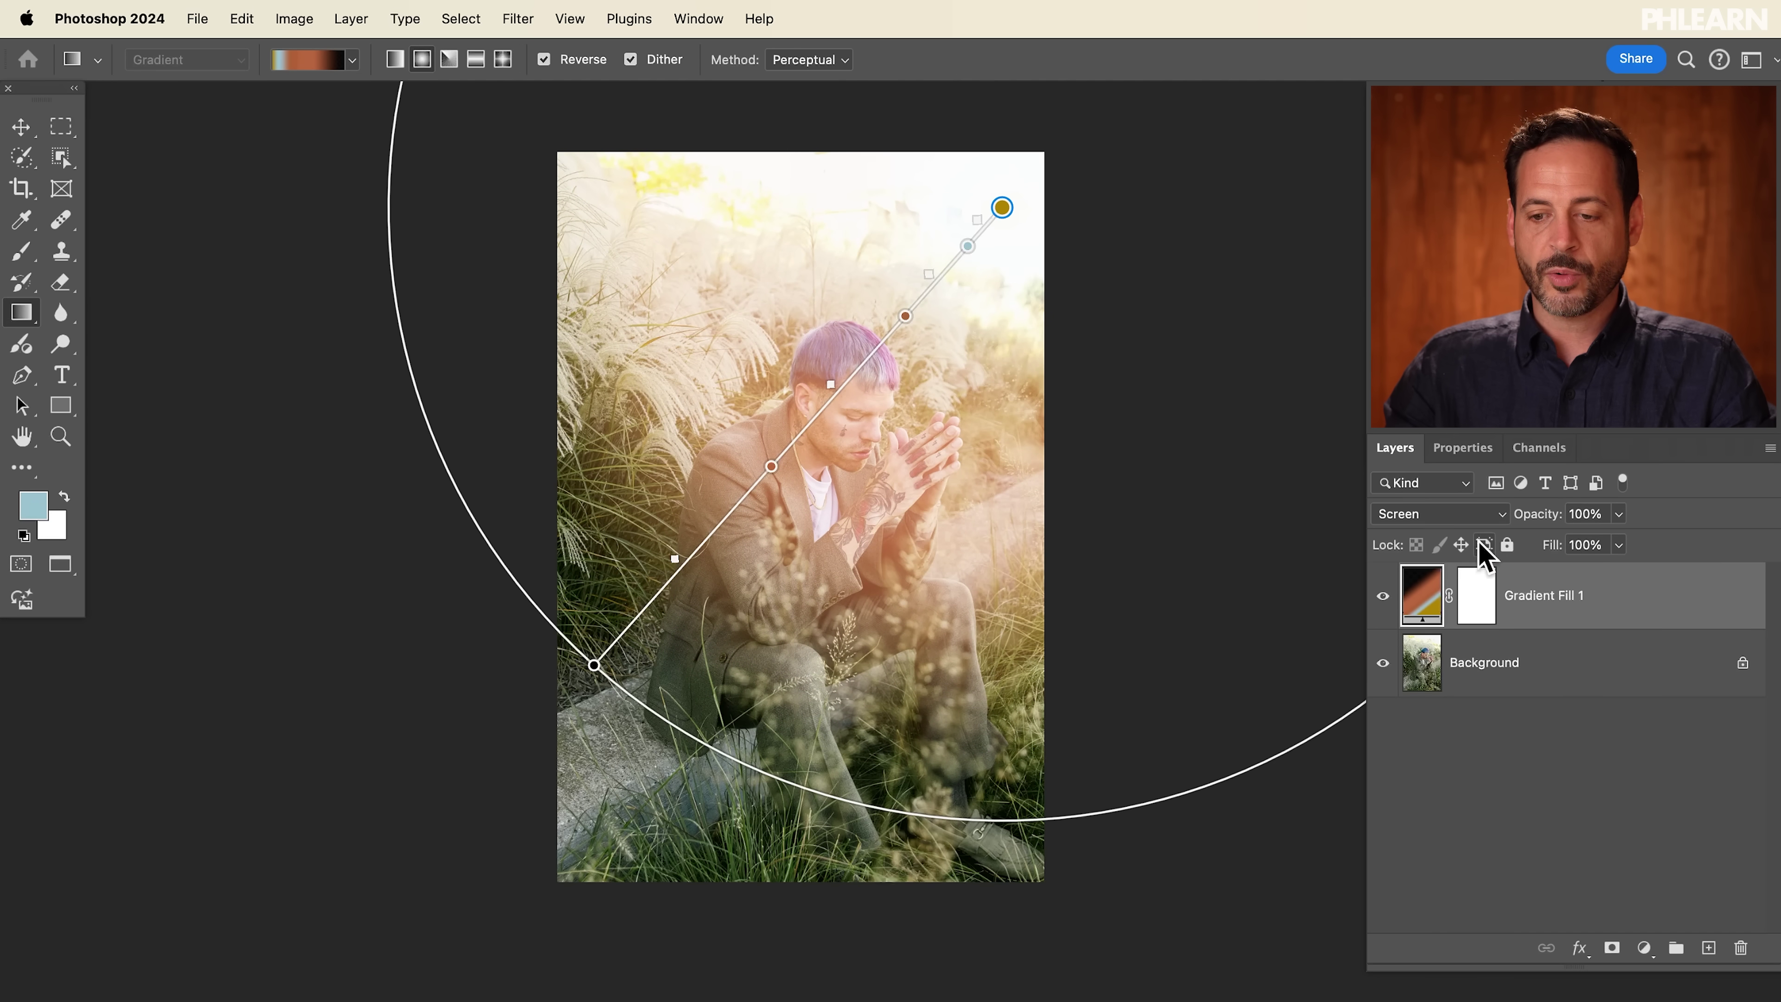
{"action": "left_click_drag", "start_coordinate": [1007, 209], "coordinate": [1088, 227]}
{"action": "left_click_drag", "start_coordinate": [678, 686], "coordinate": [738, 568]}
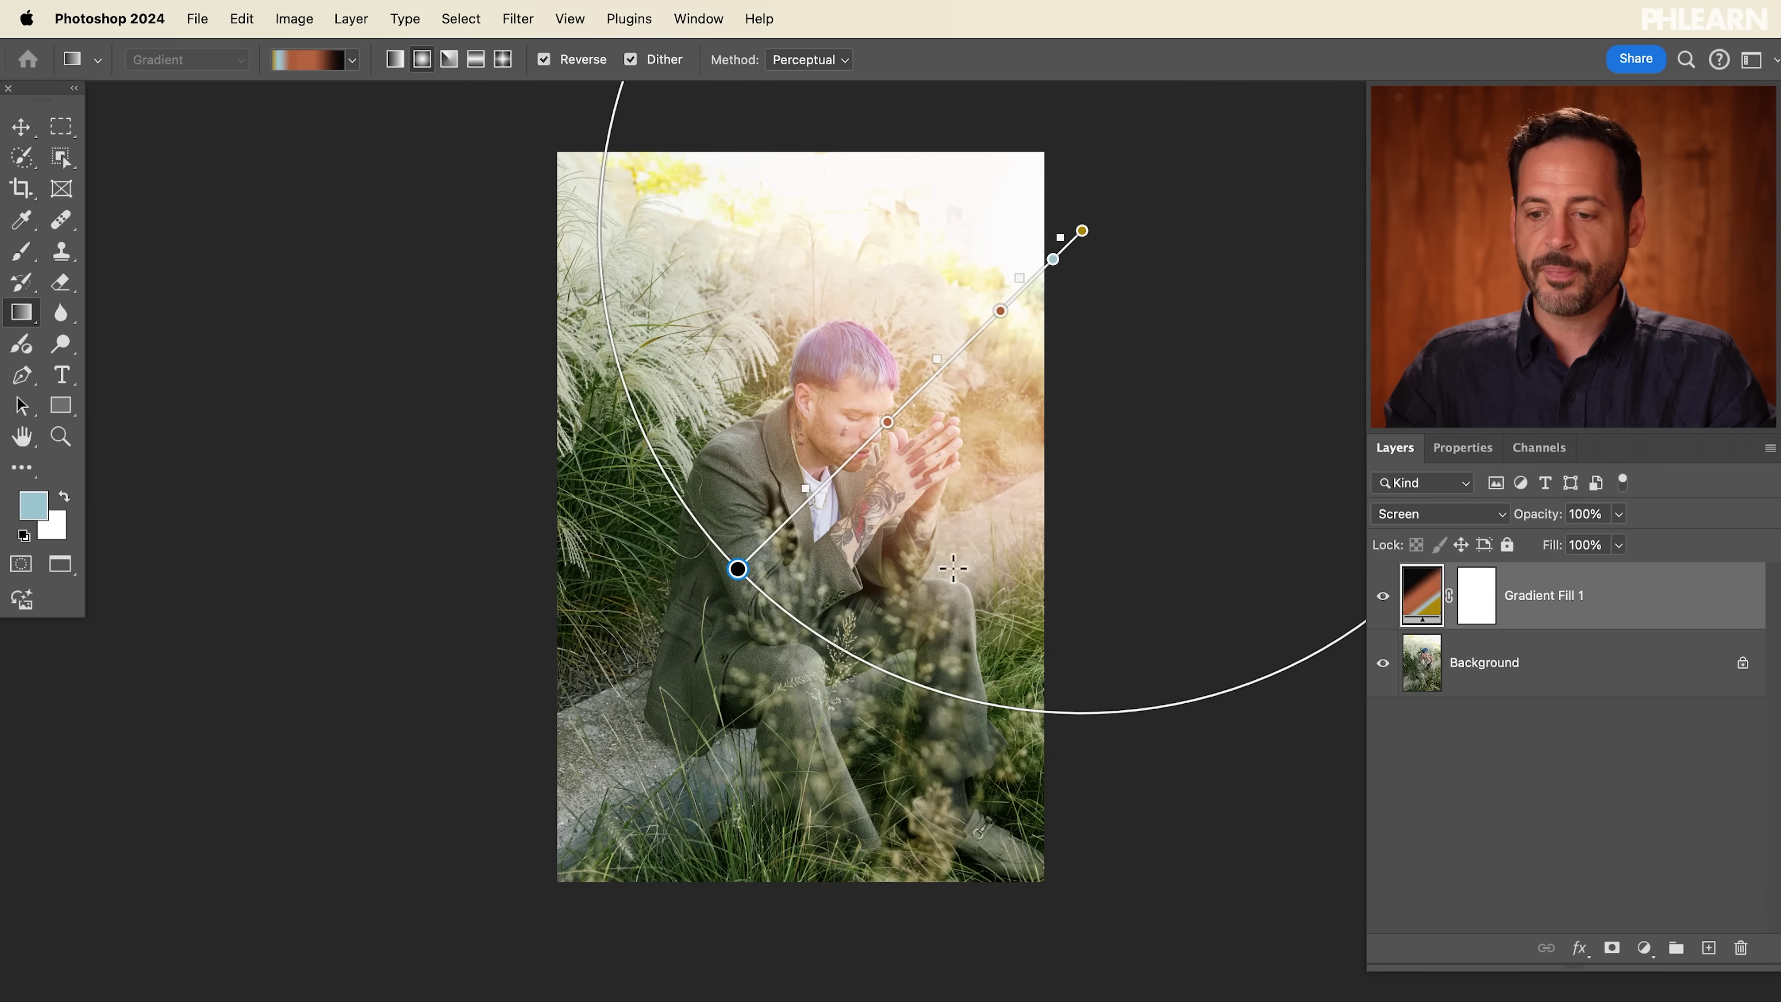
{"action": "mouse_move", "coordinate": [1539, 516]}
{"action": "left_mouse_down"}
{"action": "mouse_move", "coordinate": [1455, 533]}
{"action": "mouse_move", "coordinate": [1506, 519]}
{"action": "left_mouse_up"}
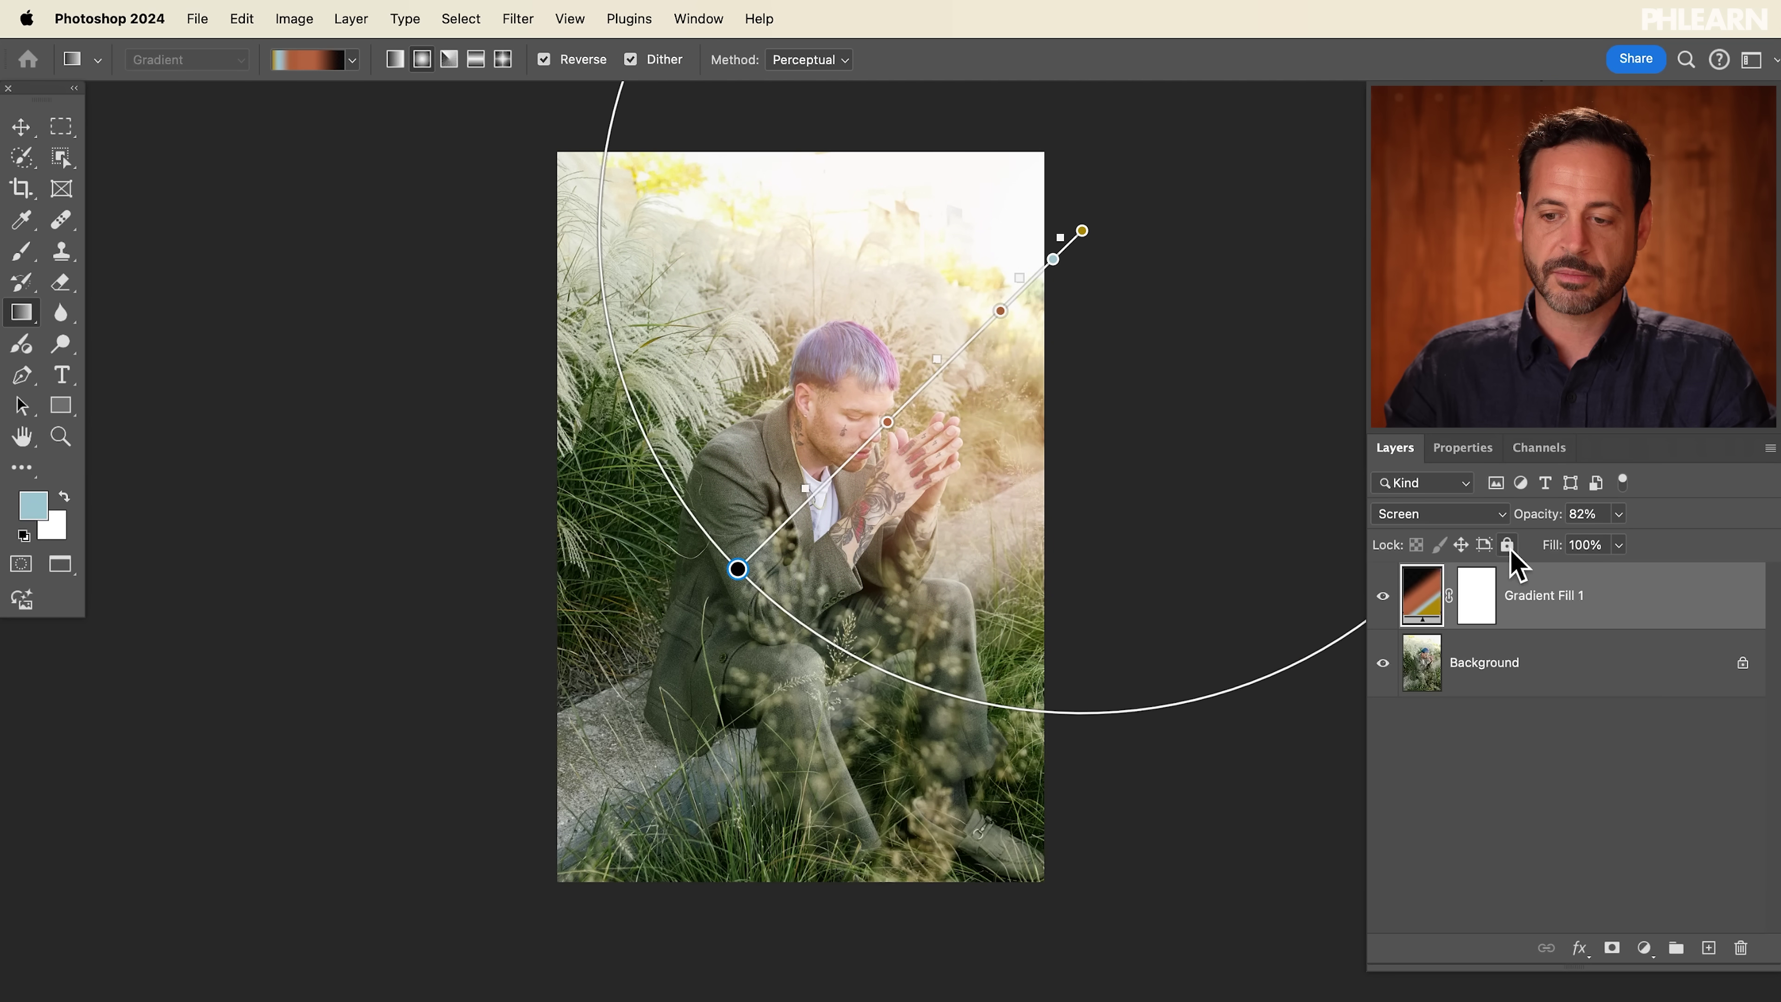
Step: Switch the gradient fill layer off and on to review the softened sunlight against the original photo
{"action": "left_click", "coordinate": [1395, 596]}
{"action": "left_click", "coordinate": [1396, 597]}
{"action": "left_click", "coordinate": [1399, 595]}
{"action": "left_click", "coordinate": [1399, 595]}
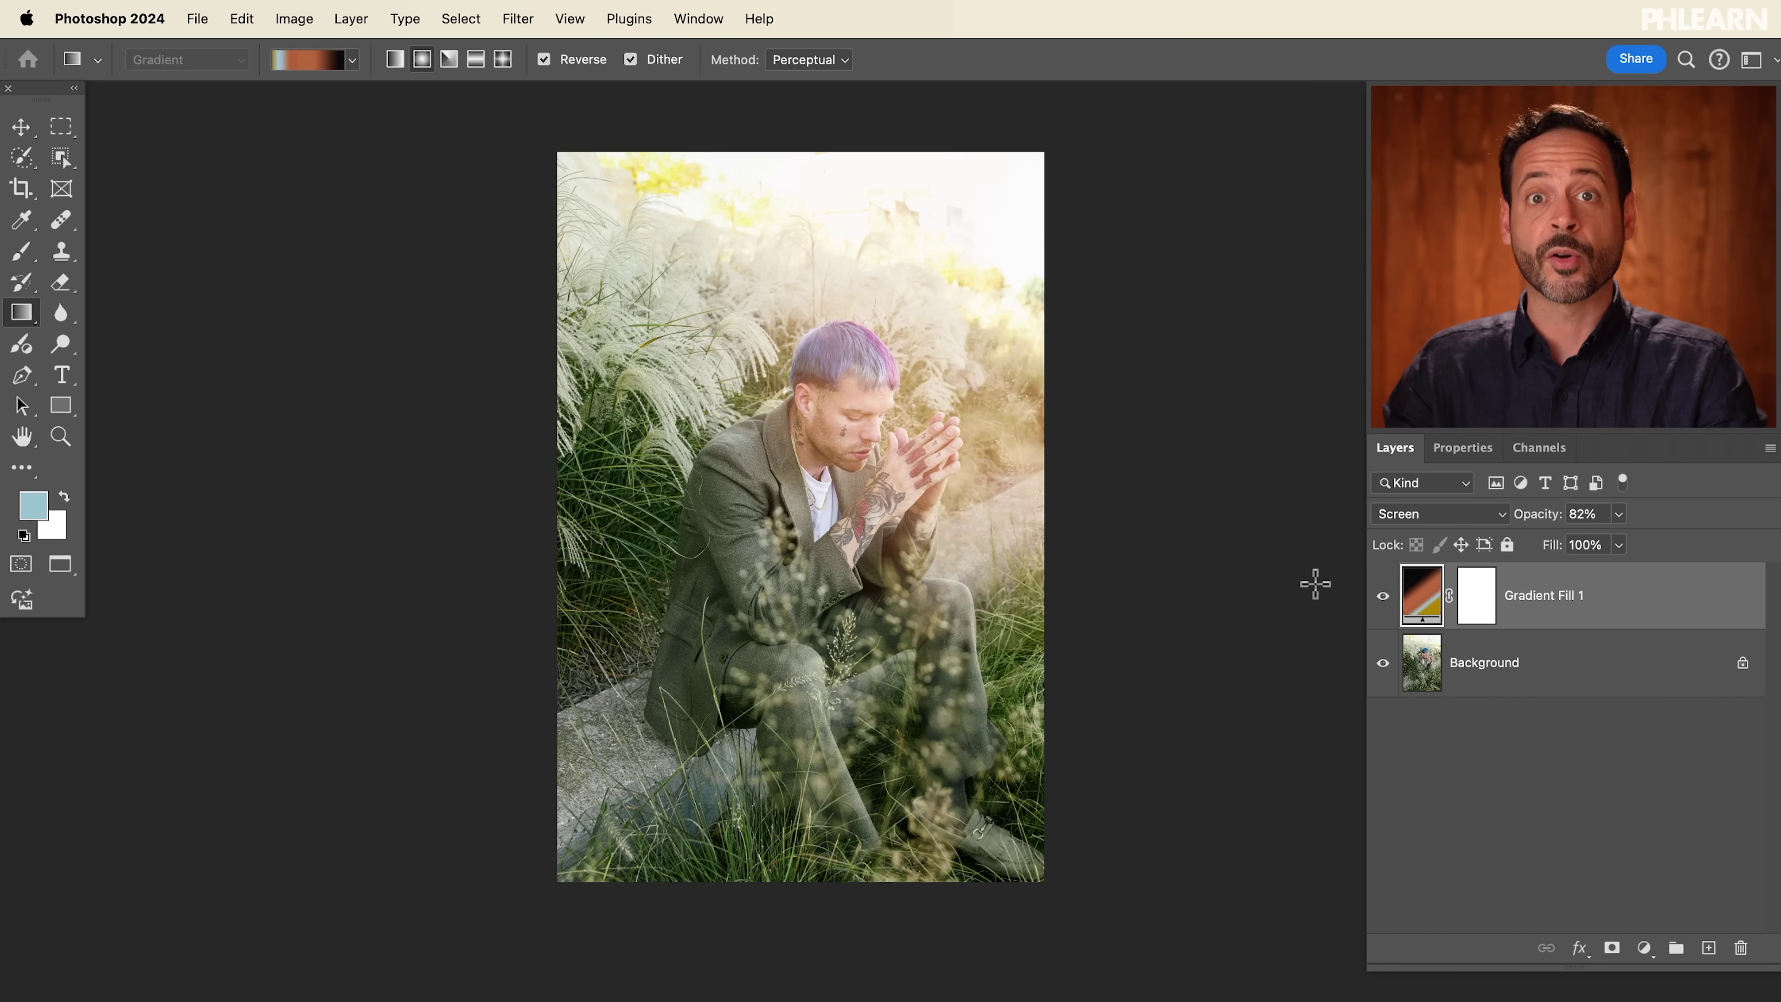
Step: Hide and show the gradient's on-canvas guides to view the portrait without the overlay
{"action": "mouse_move", "coordinate": [980, 554]}
{"action": "left_click_drag", "start_coordinate": [780, 535], "coordinate": [1060, 302]}
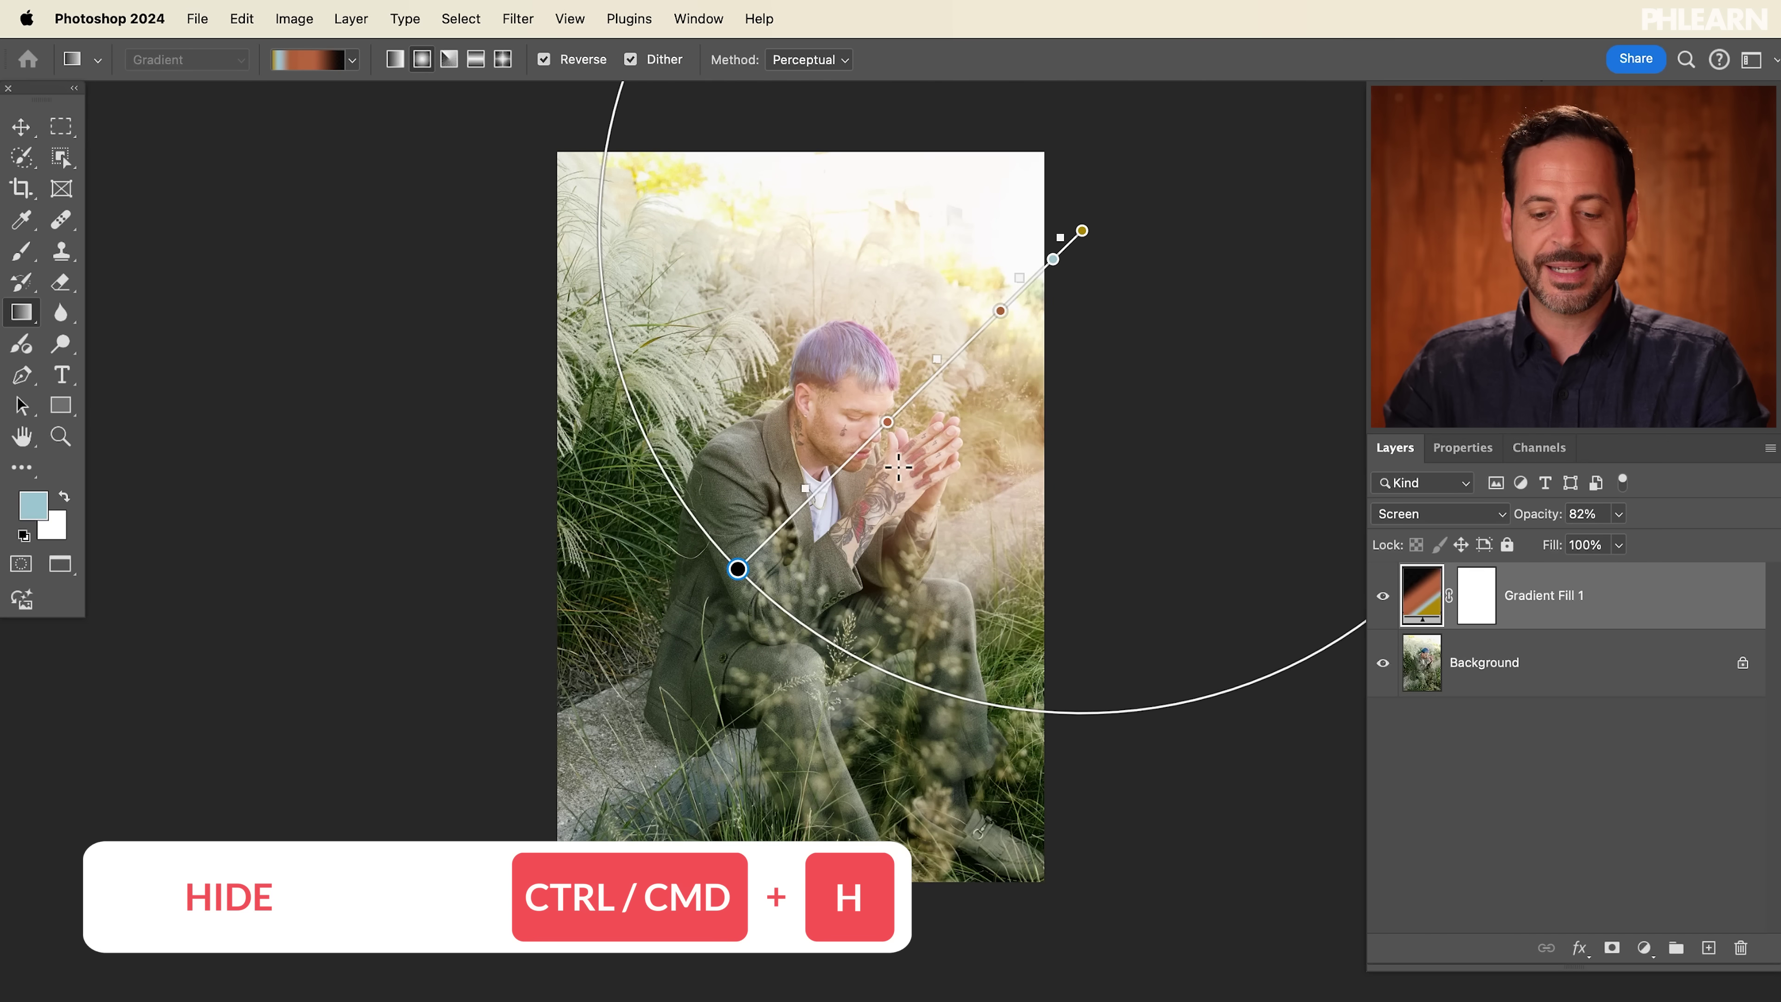
{"action": "key", "text": "super+h"}
{"action": "key", "text": "super+h"}
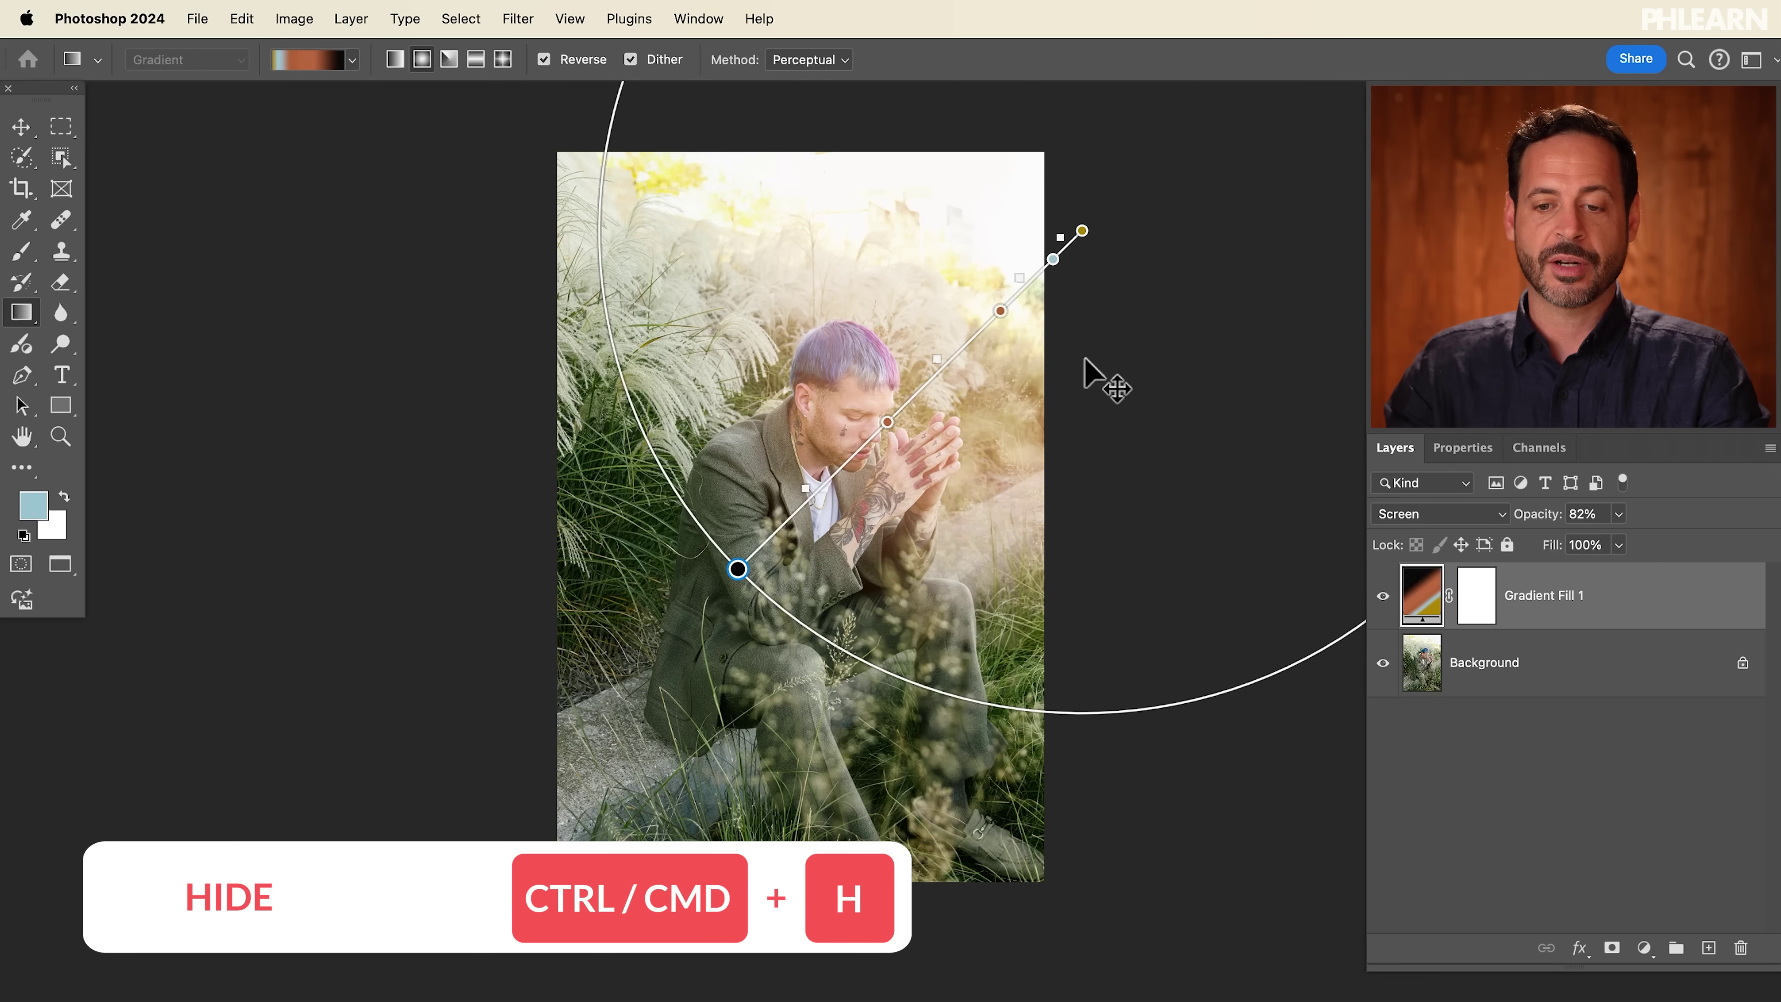
{"action": "key", "text": "super+h"}
{"action": "key", "text": "super+h"}
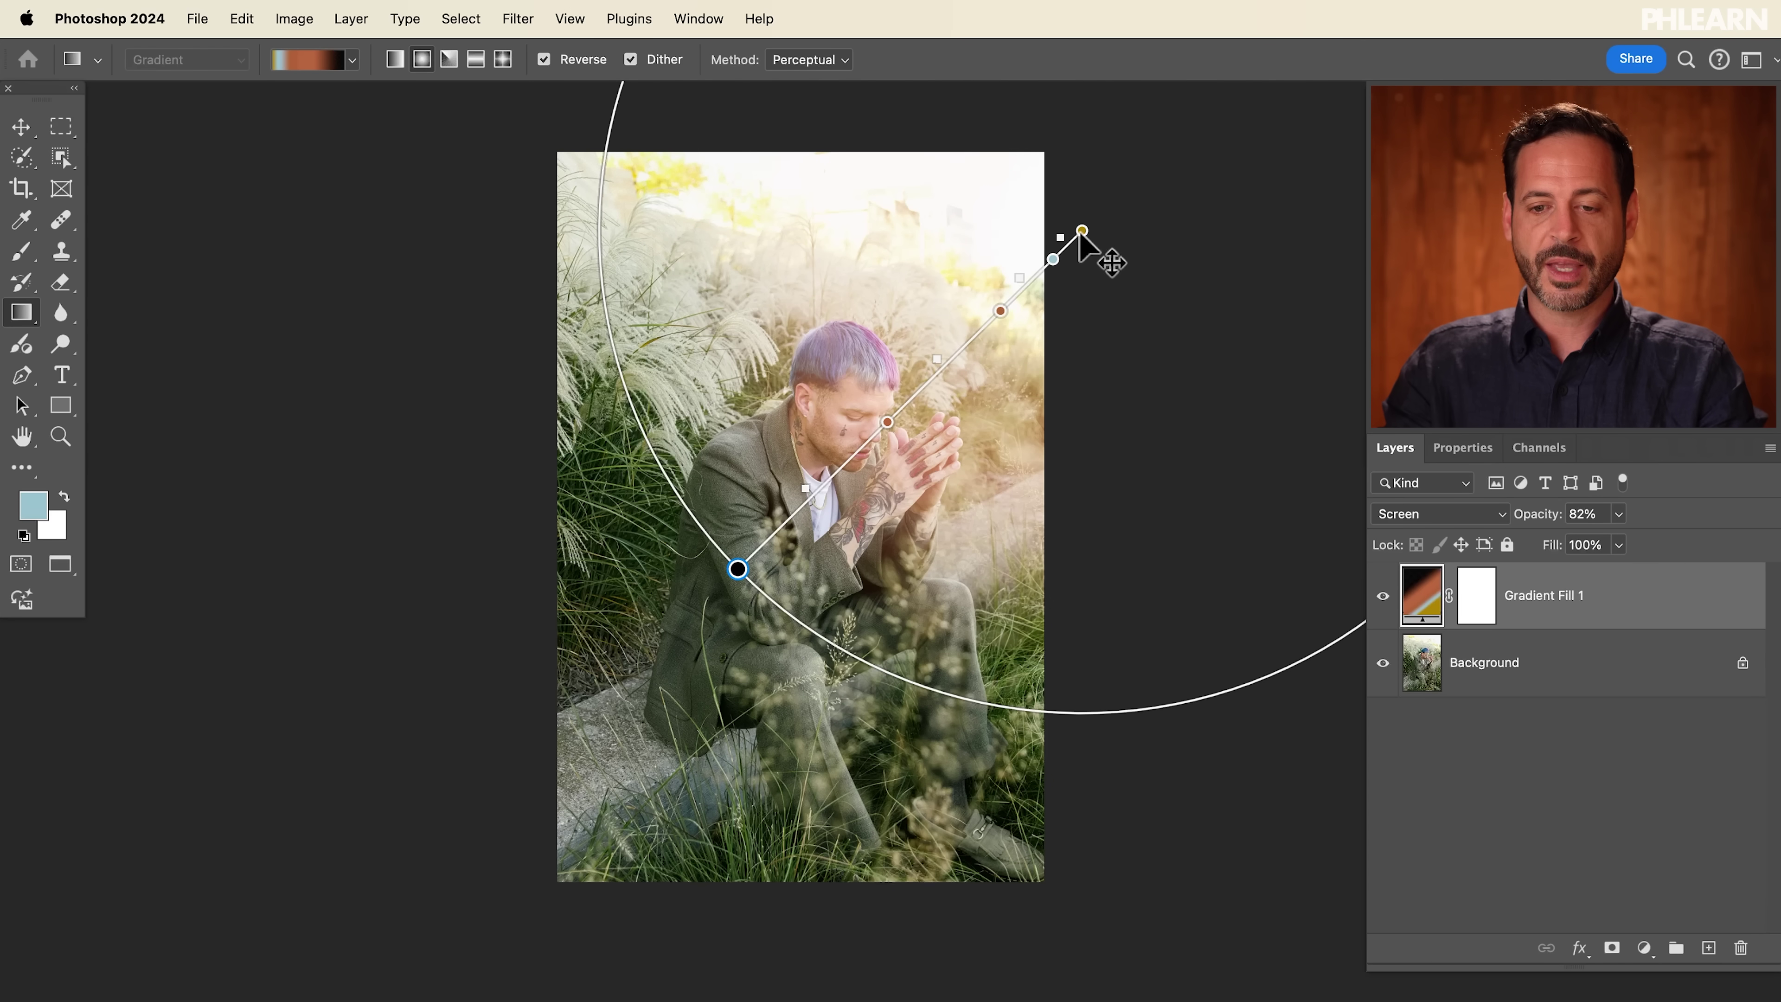
Step: Bring the glow's center over the man, delete the light blue stop, and move the center back beyond the photo's upper-right edge
{"action": "left_click_drag", "start_coordinate": [1079, 236], "coordinate": [804, 589]}
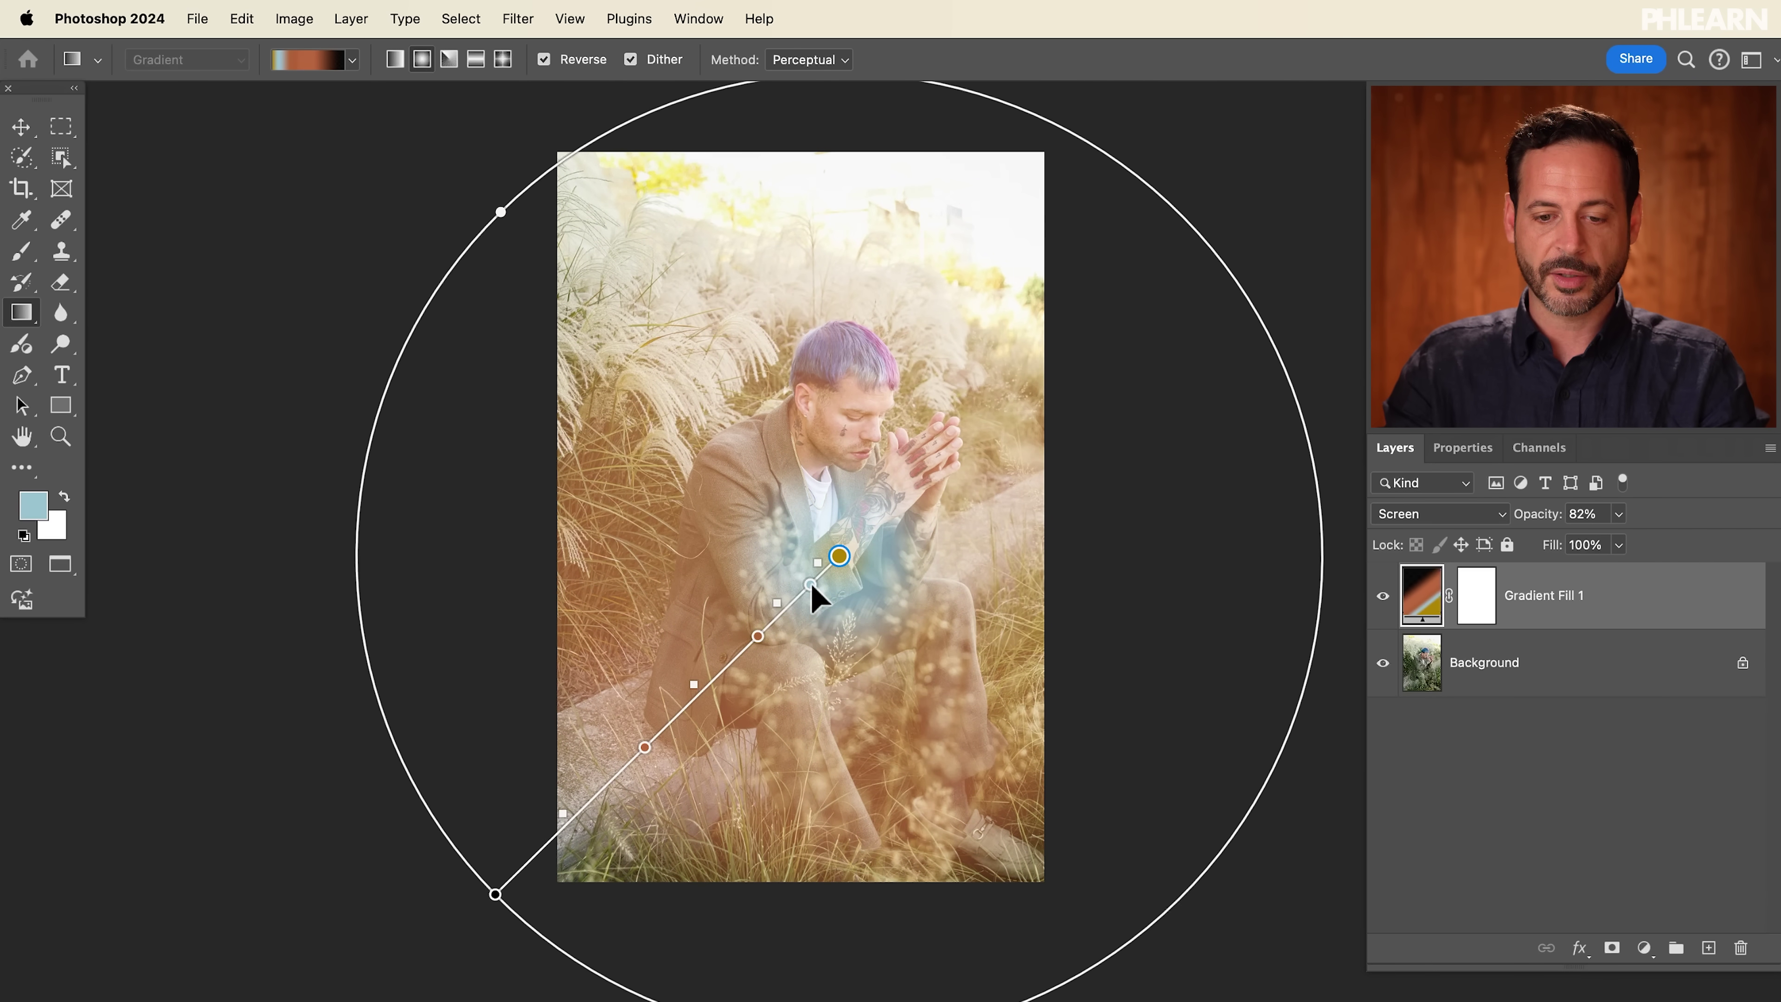
{"action": "left_click_drag", "start_coordinate": [799, 607], "coordinate": [790, 613]}
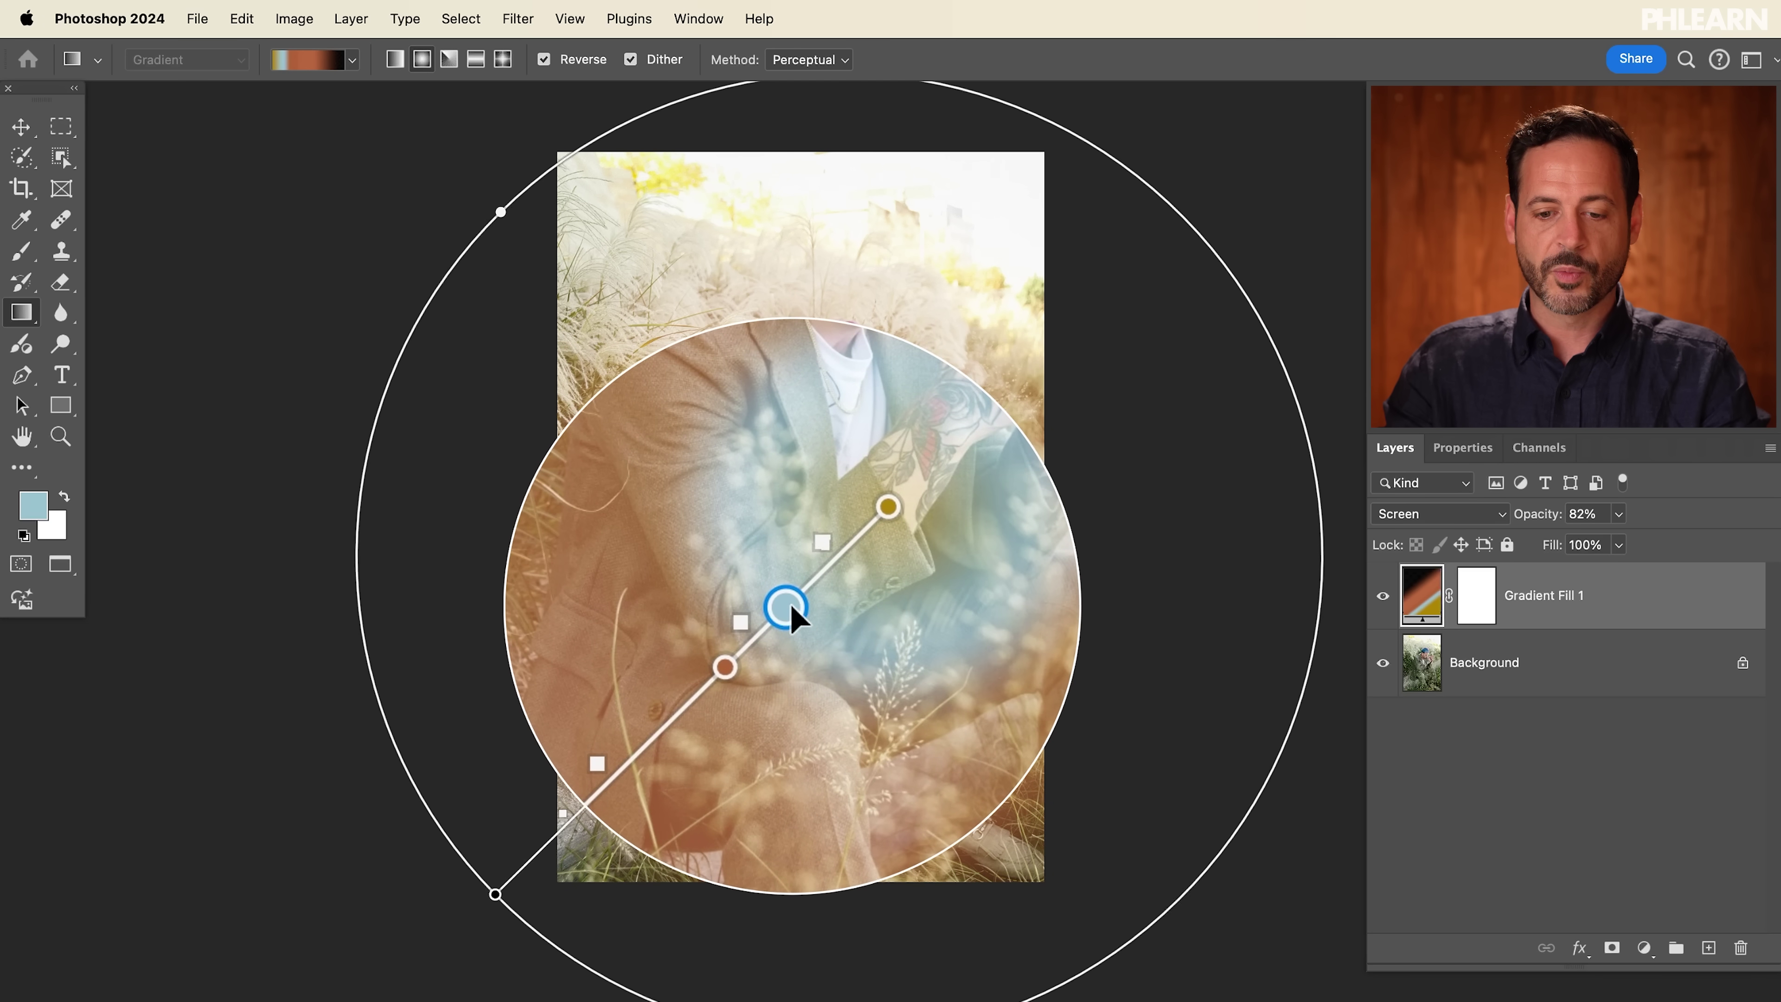
{"action": "key", "text": "Delete"}
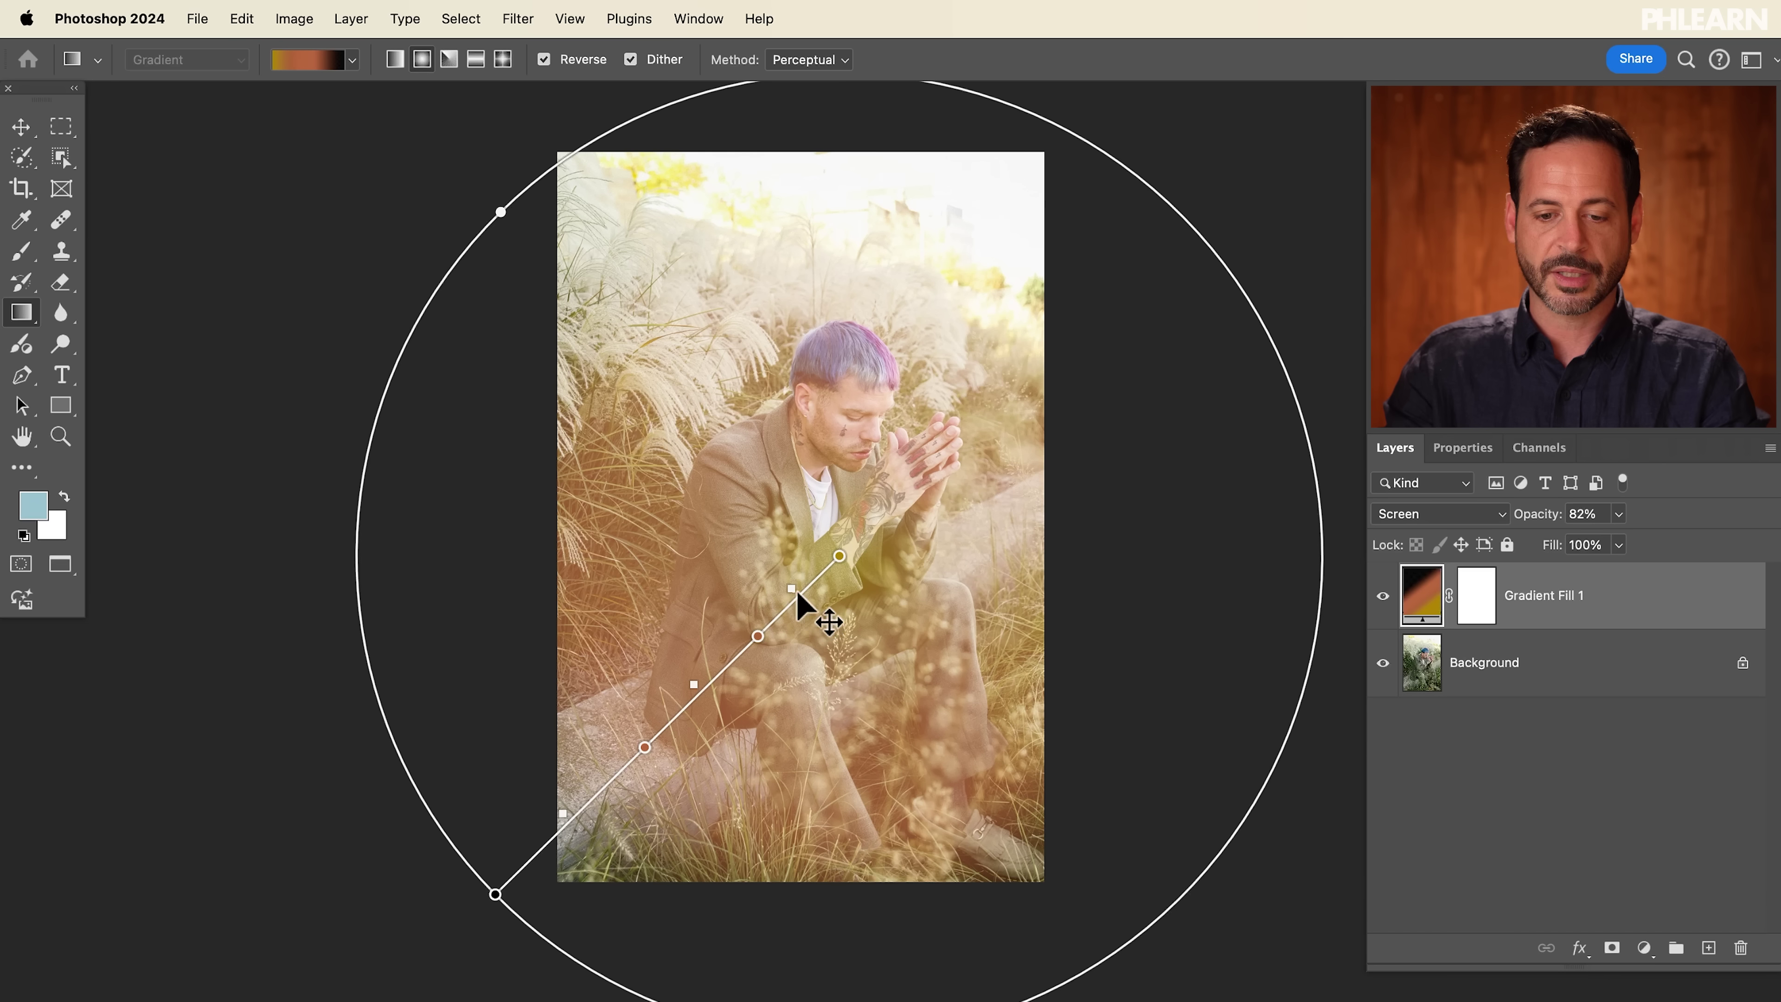
{"action": "left_click_drag", "start_coordinate": [839, 556], "coordinate": [1093, 251]}
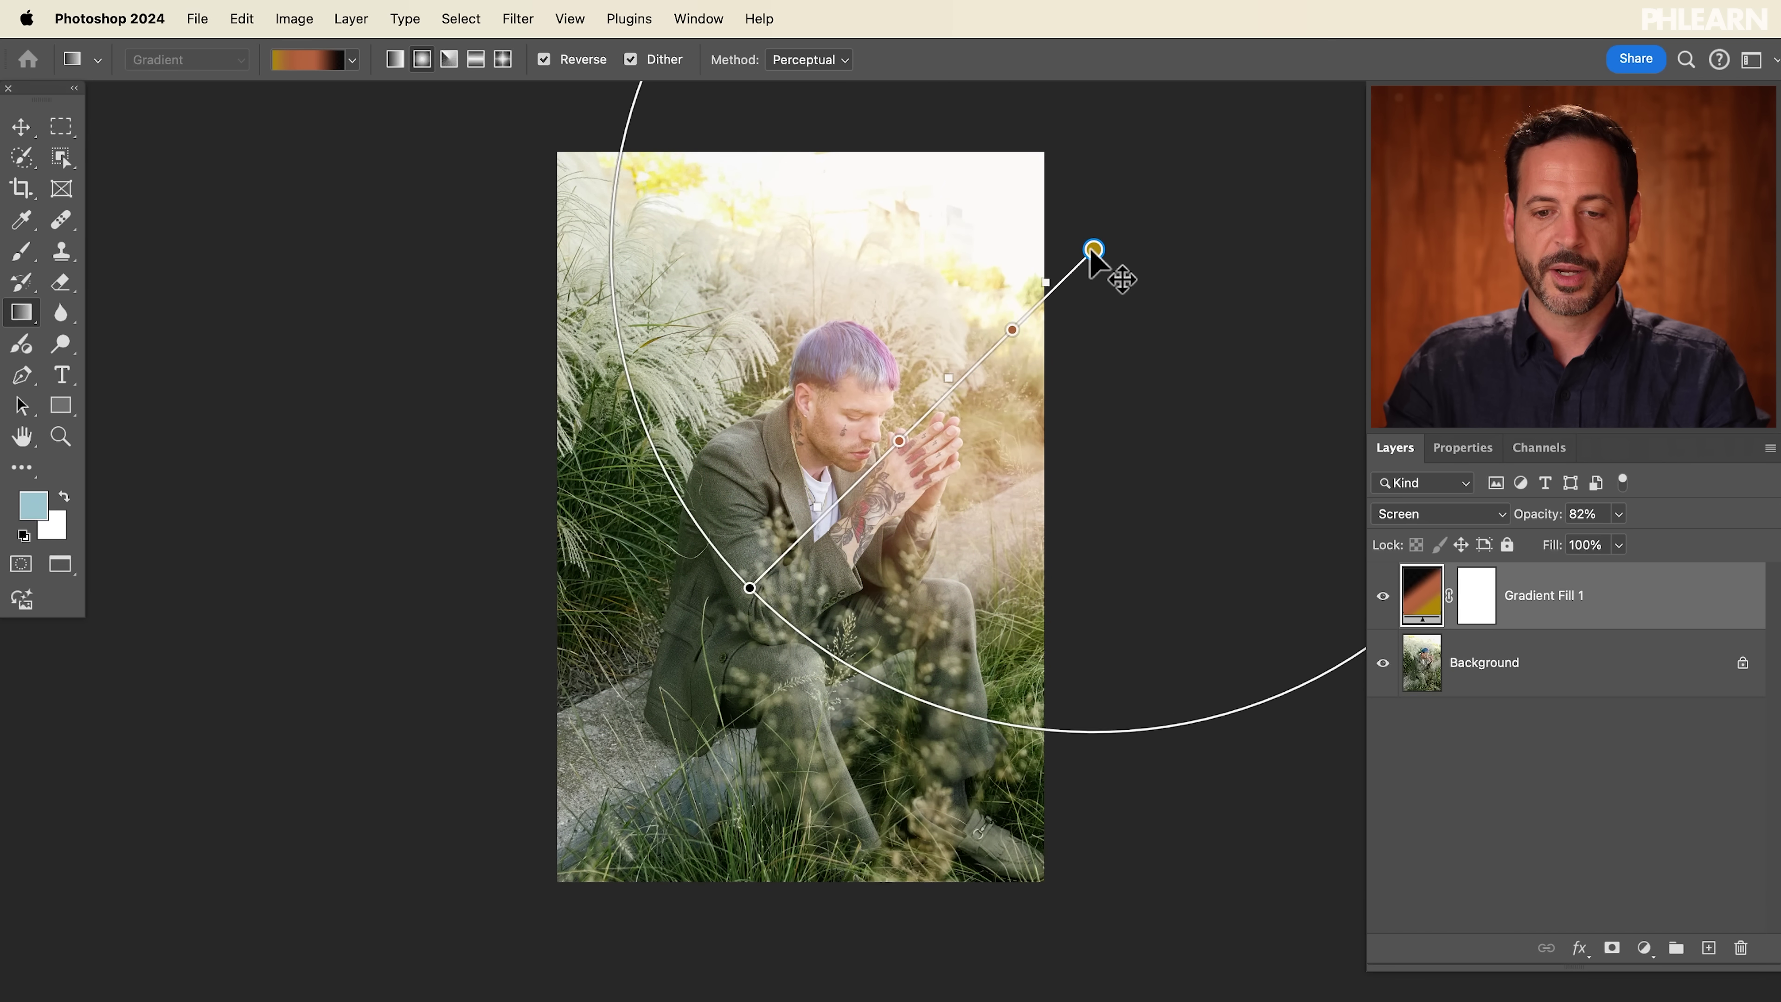